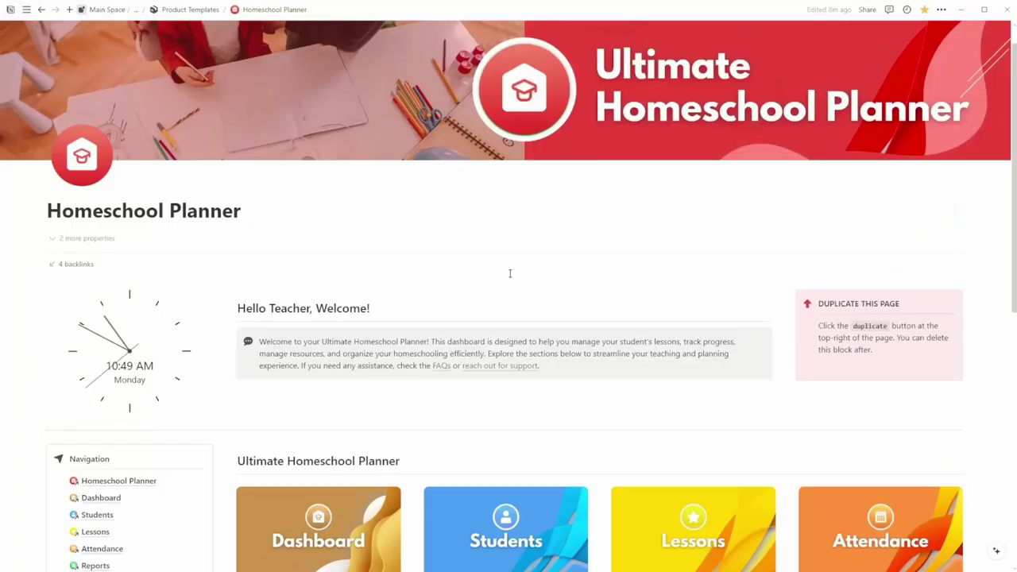
# Open the Dashboard from the Homeschool Planner home page and preview the "1. Points, Lines, Planes" lesson.
pyautogui.scroll(-5, 510, 274)
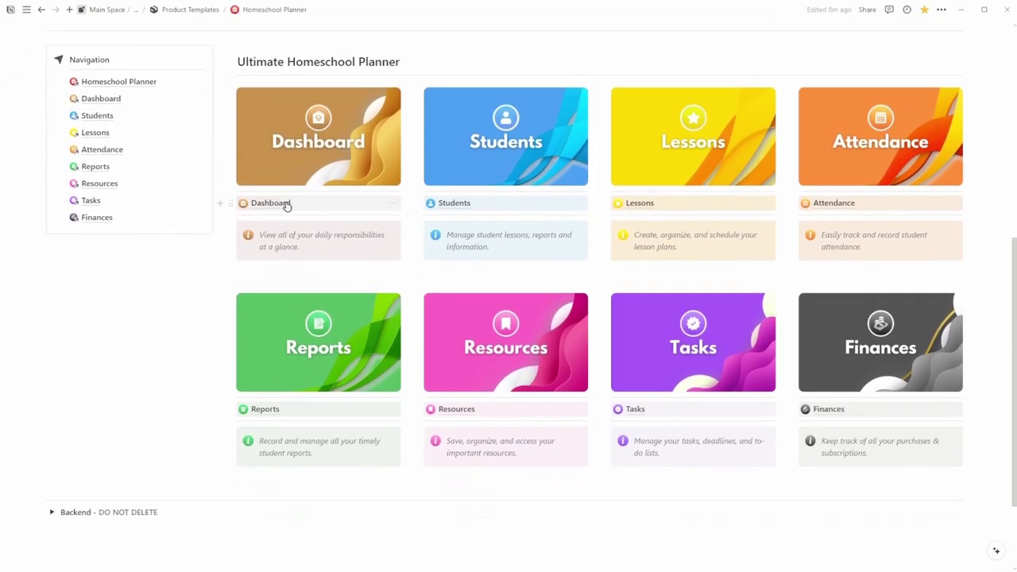
pyautogui.click(286, 202)
pyautogui.scroll(-3, 344, 245)
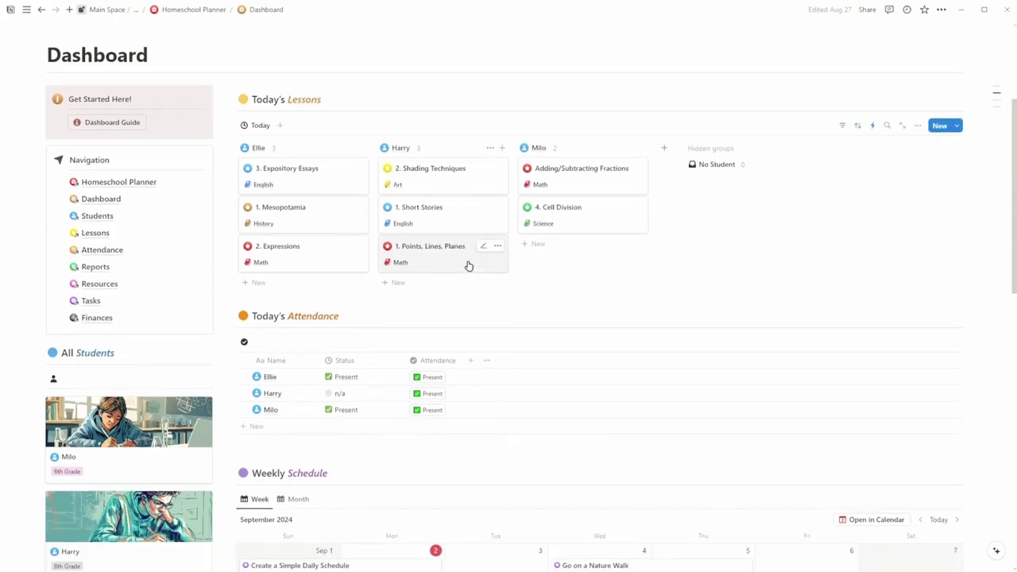
pyautogui.click(468, 266)
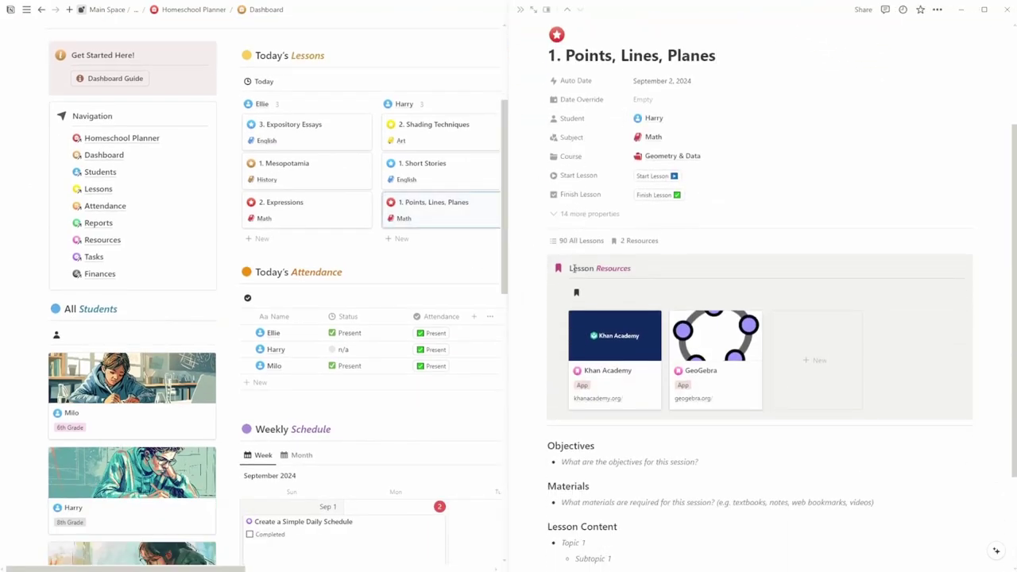
pyautogui.press('Escape')
# Review the Dashboard's attendance and Weekly Schedule sections, and open the 6th Grade student's page to view the assigned lessons.
pyautogui.scroll(-10, 572, 269)
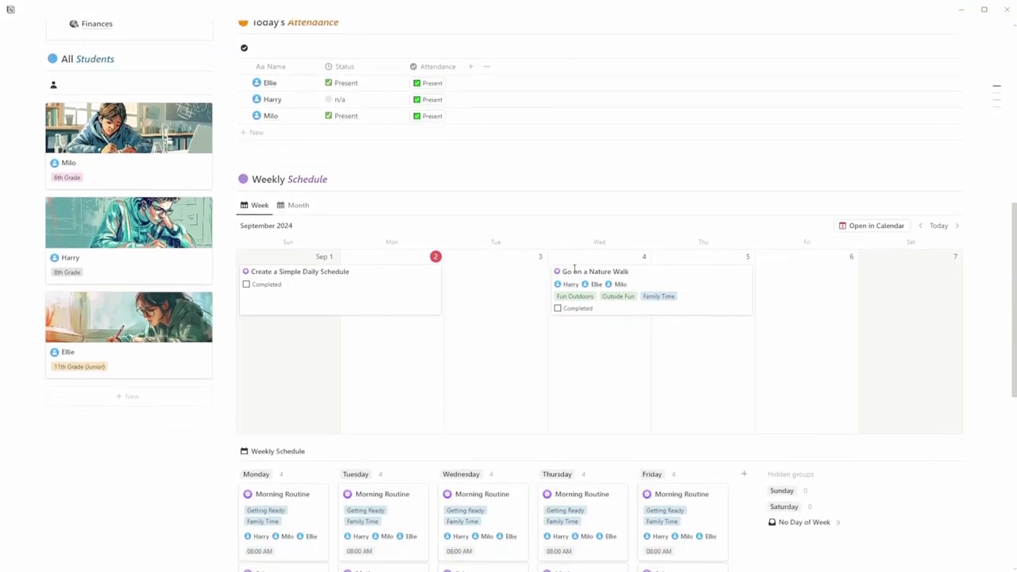
pyautogui.scroll(-2, 574, 268)
pyautogui.scroll(5, 135, 187)
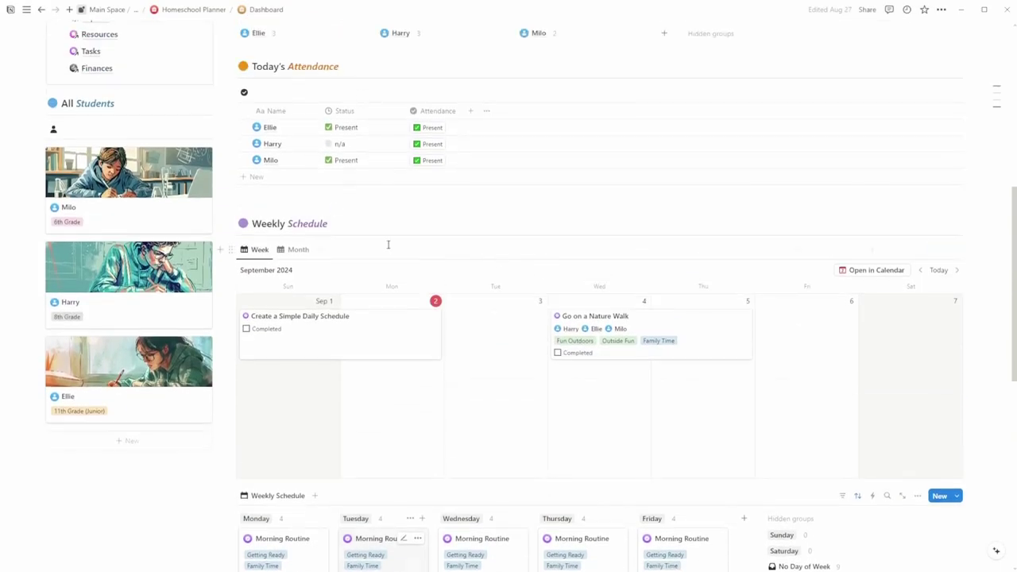
pyautogui.click(135, 186)
pyautogui.scroll(-5, 406, 229)
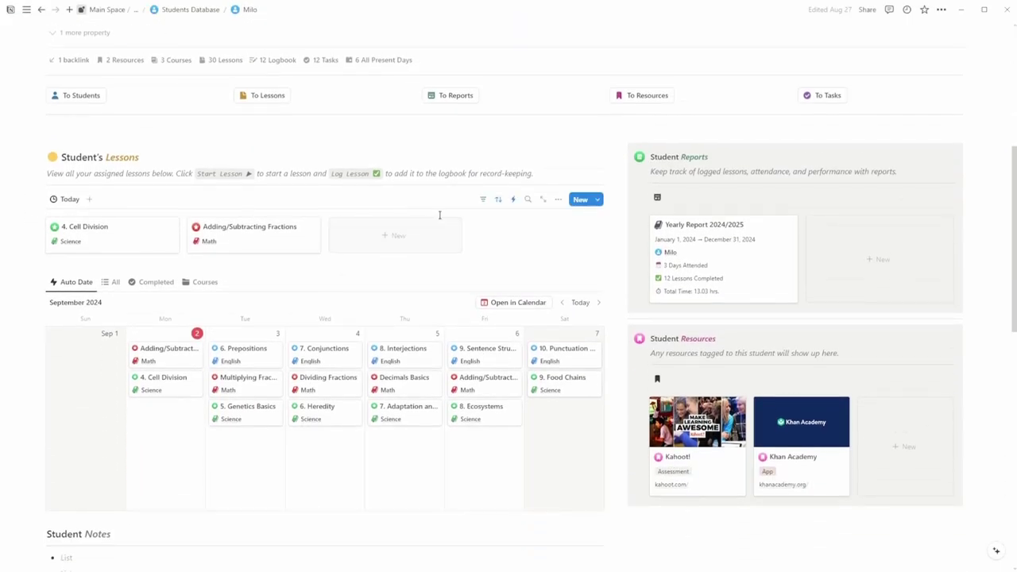
# Open Yearly Report 2024/2025 from the student's page and review its logged lessons and grades.
pyautogui.click(773, 229)
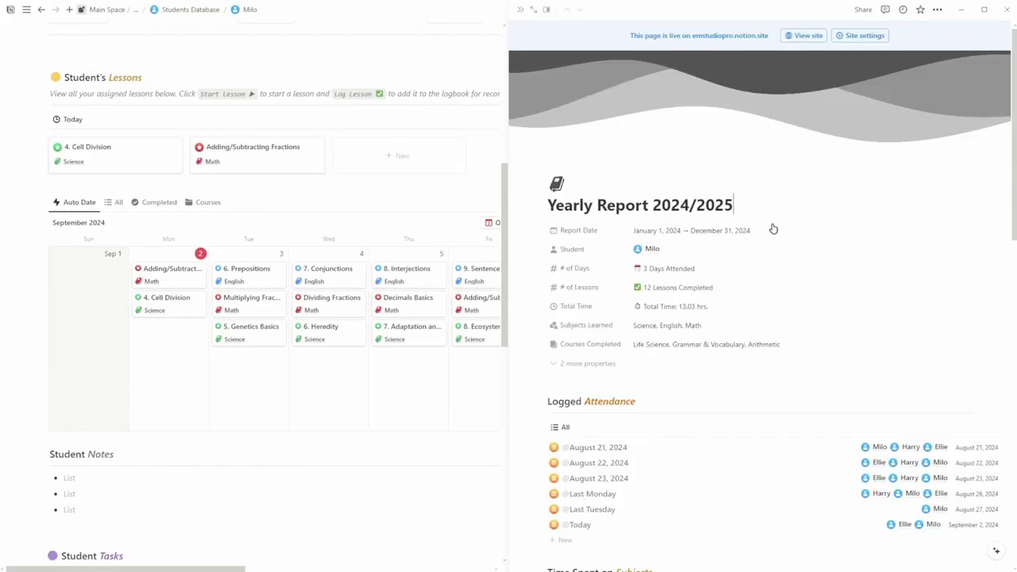
pyautogui.scroll(-5, 770, 229)
pyautogui.scroll(-5, 771, 231)
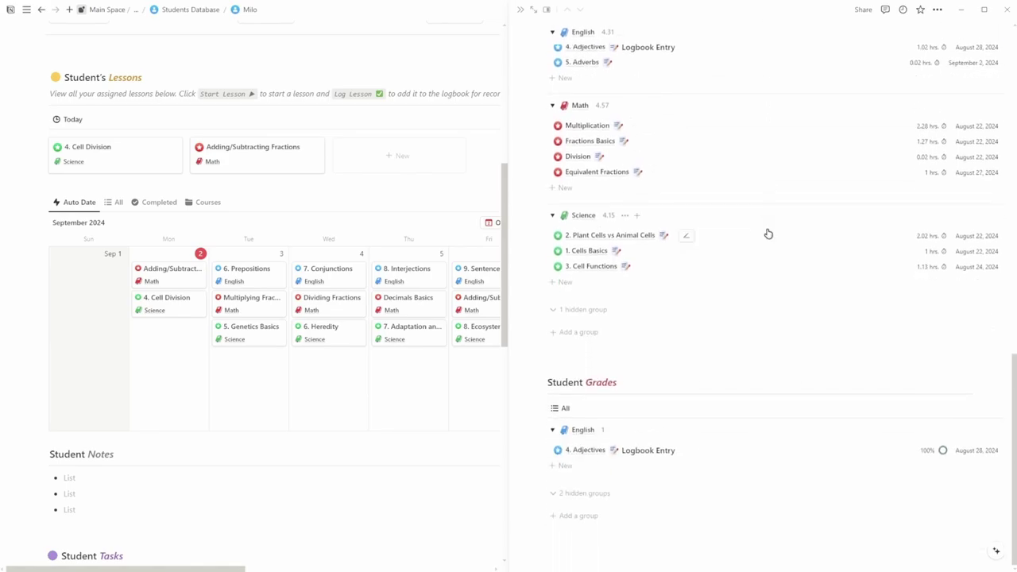
pyautogui.scroll(10, 768, 234)
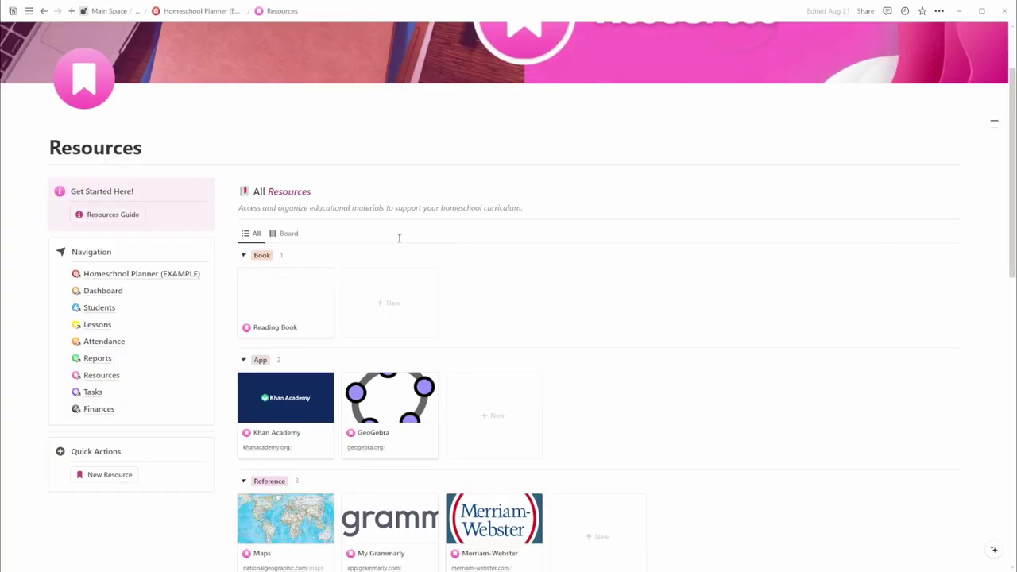
# Examine the Merriam-Webster entry's details and the Resource List on the Resources page.
pyautogui.scroll(-5, 399, 243)
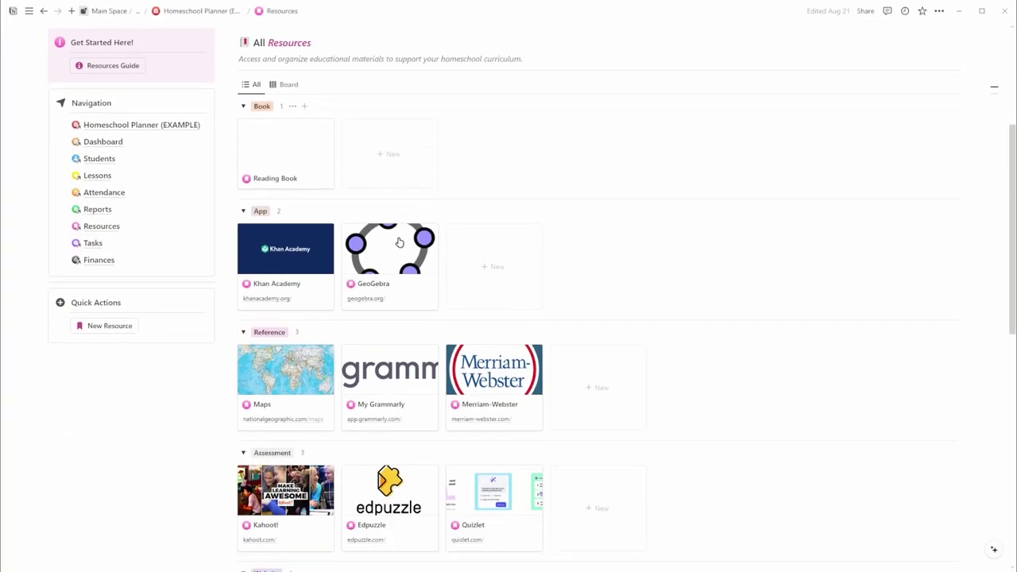
pyautogui.scroll(-2, 400, 242)
pyautogui.click(499, 131)
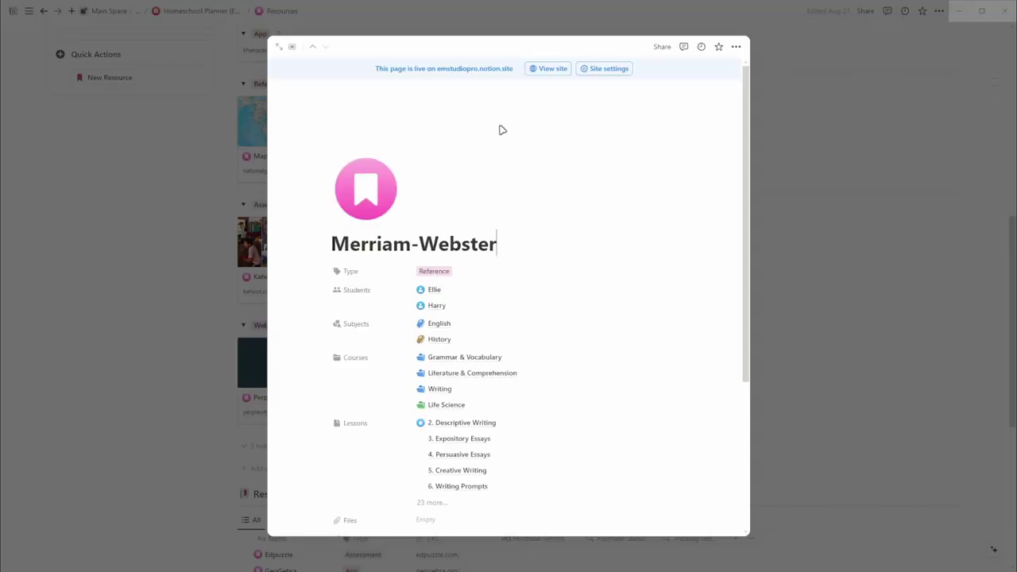
pyautogui.scroll(-1, 584, 215)
pyautogui.press('Escape')
pyautogui.scroll(-5, 719, 250)
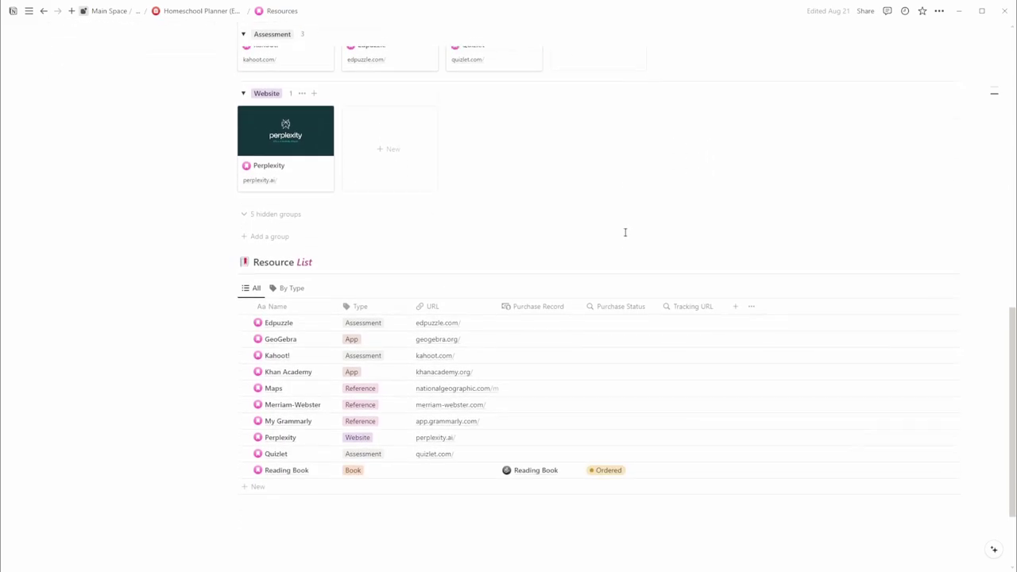
pyautogui.scroll(8, 243, 271)
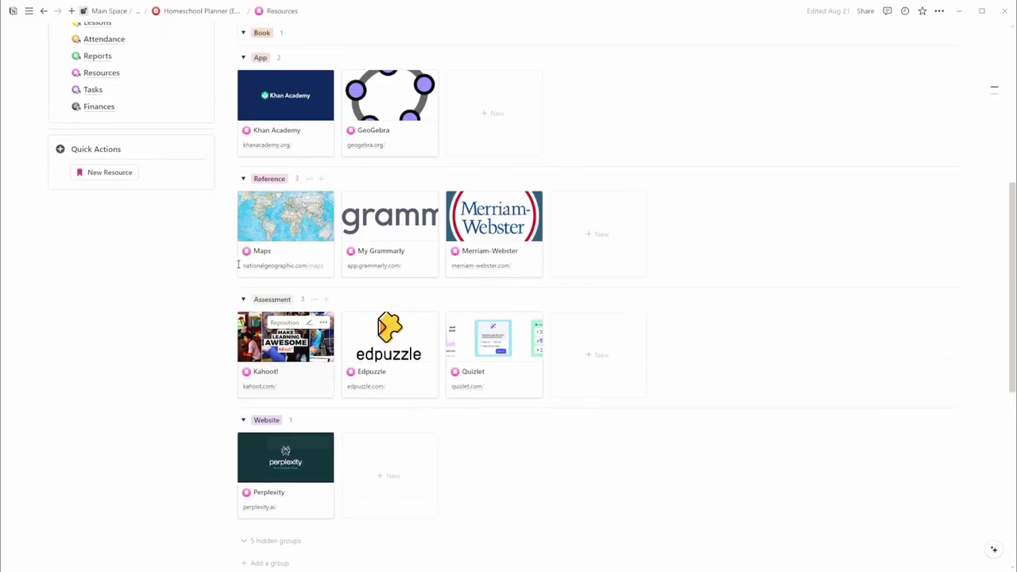
# Open the first yearly report on the Reports page in full view and review its attendance, subject time and logged lessons.
pyautogui.click(90, 162)
pyautogui.scroll(-5, 397, 189)
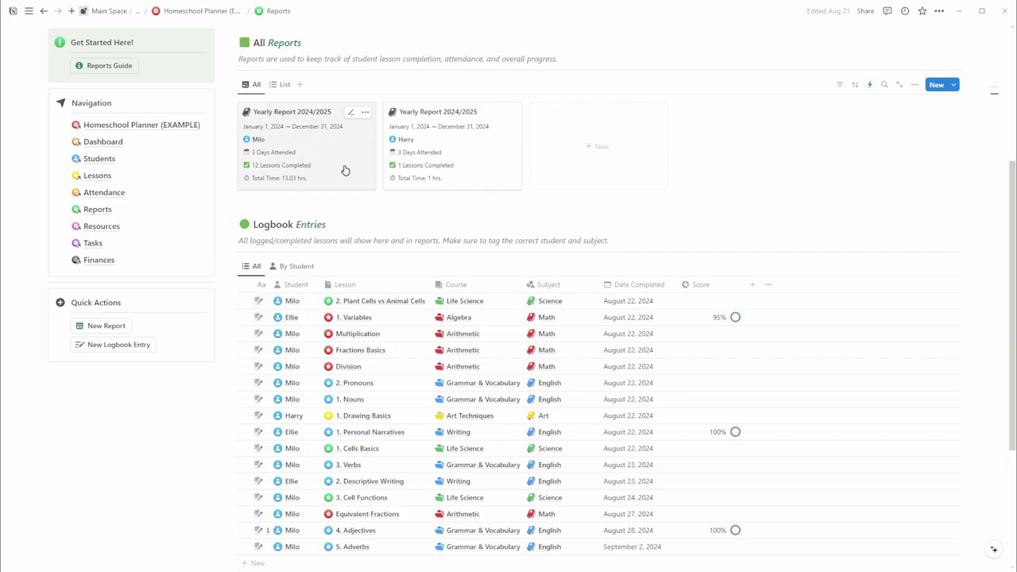
pyautogui.click(345, 170)
pyautogui.click(532, 13)
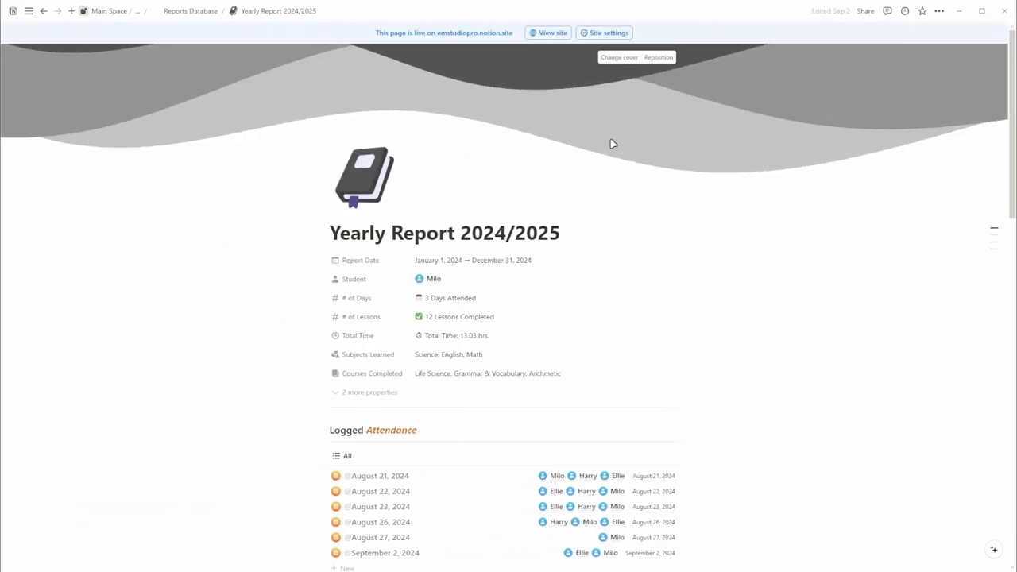
pyautogui.scroll(-3, 612, 143)
pyautogui.scroll(-2, 615, 156)
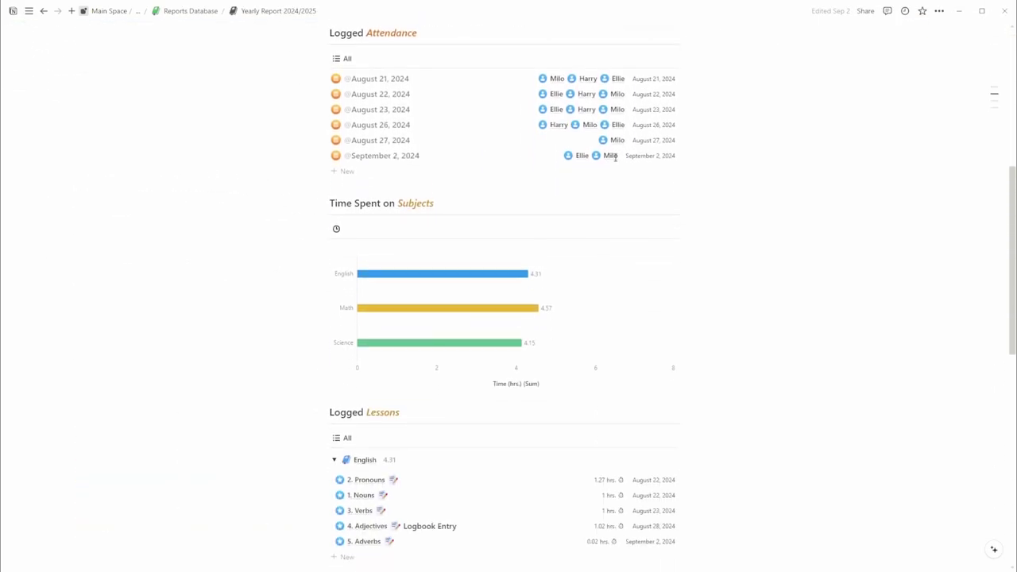
pyautogui.scroll(-5, 615, 157)
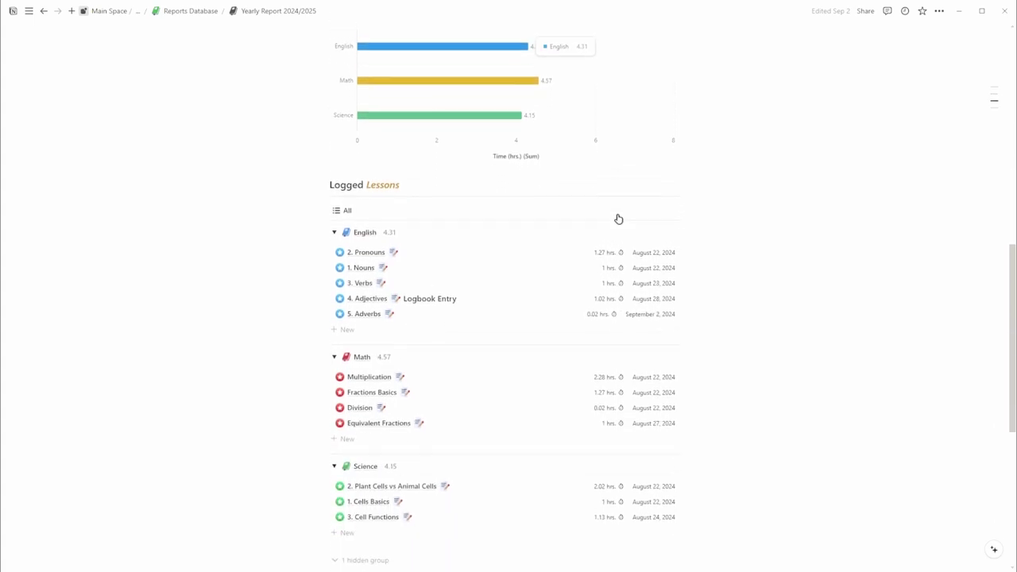
# View the uploaded sample work in the "4. Adjectives" logbook entry and close the entry.
pyautogui.scroll(-1, 618, 219)
pyautogui.click(437, 229)
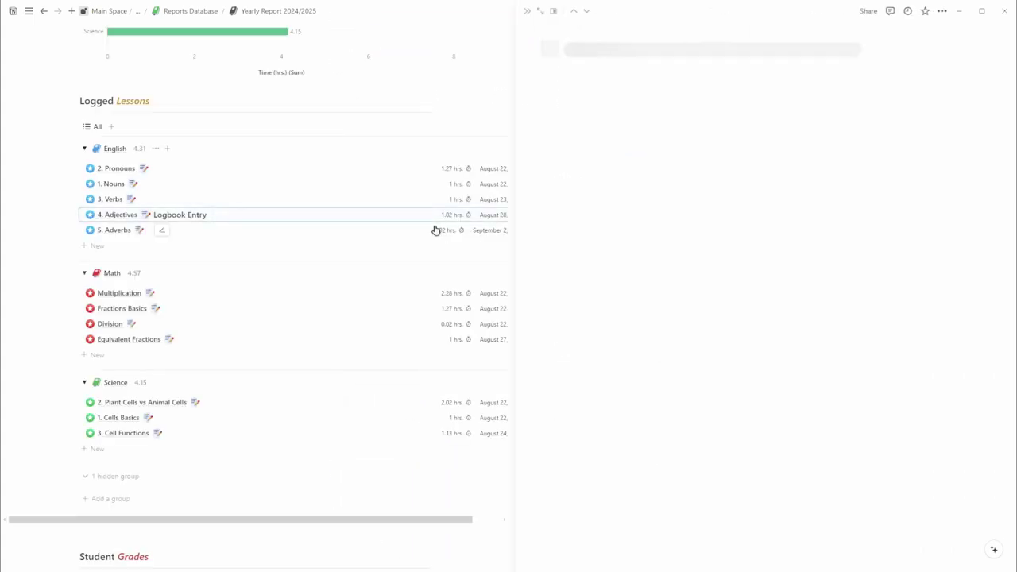
pyautogui.scroll(-1, 672, 236)
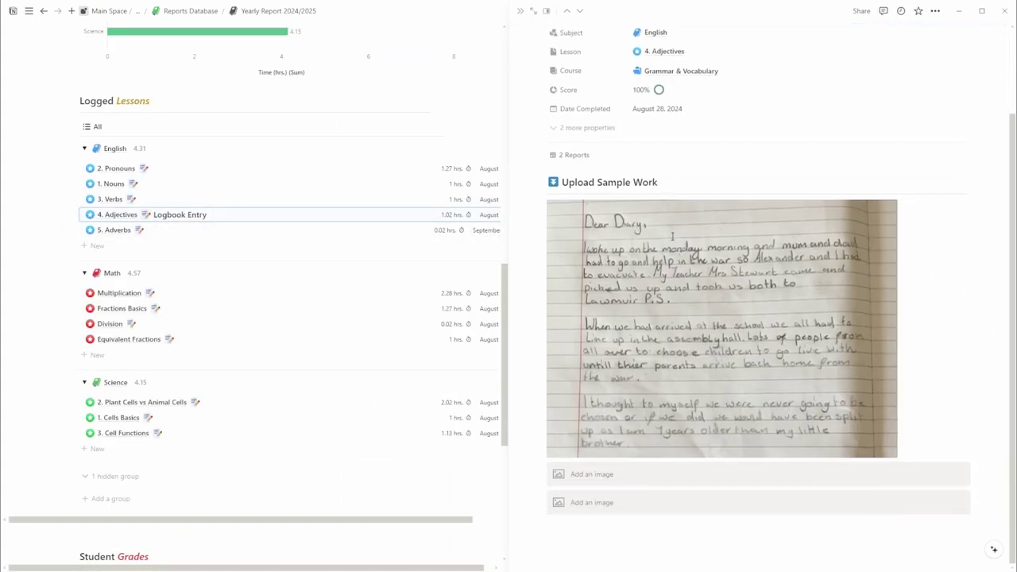
pyautogui.press('Escape')
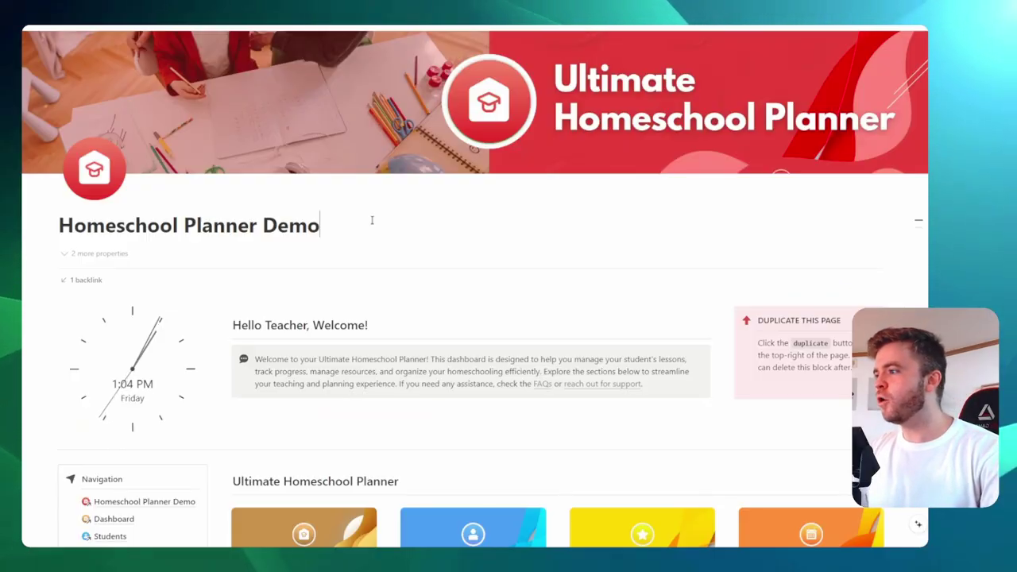
# Look over the welcome area and the eight section cards on the Homeschool Planner Demo page.
pyautogui.scroll(-5, 371, 220)
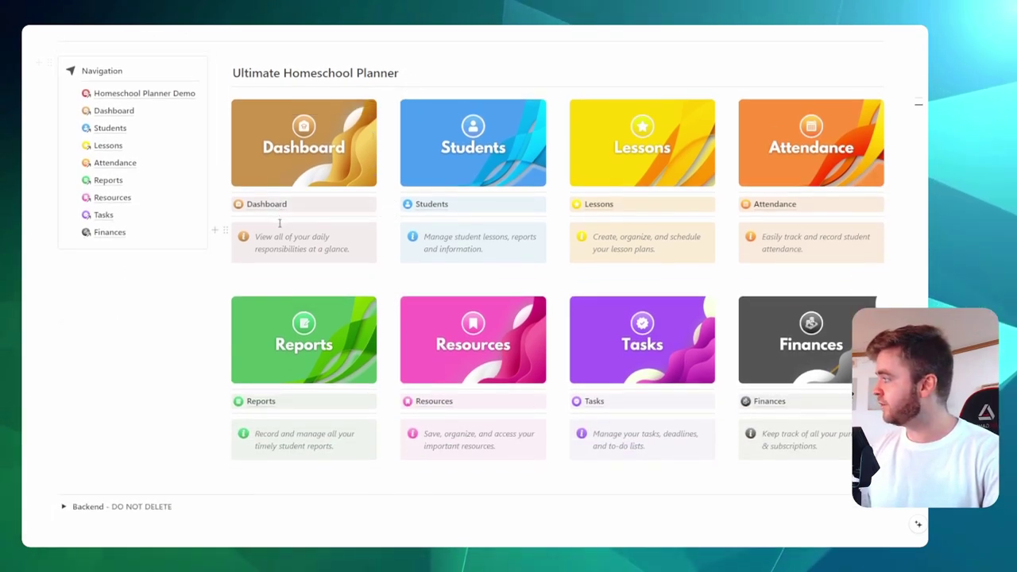
pyautogui.moveTo(435, 208)
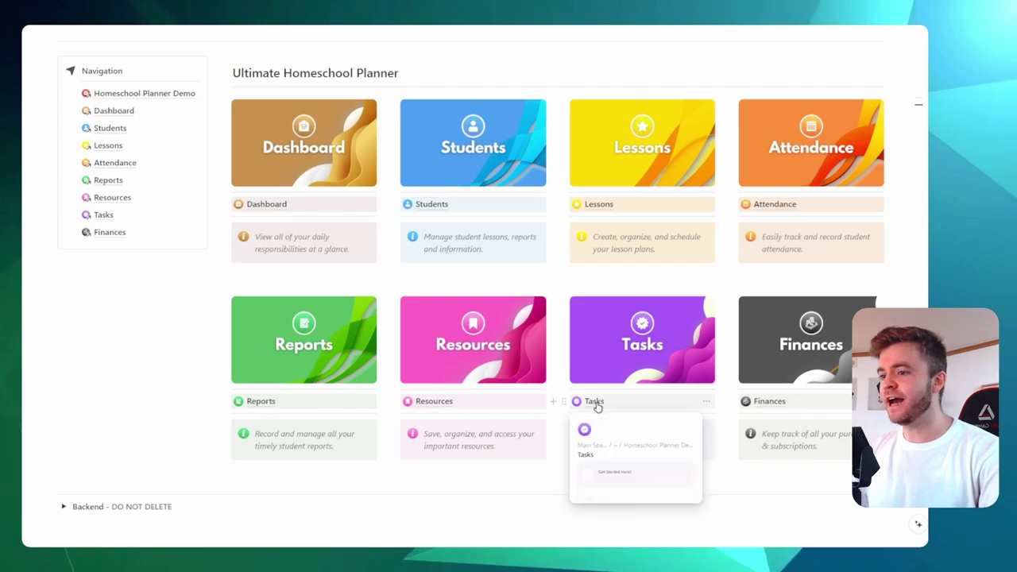
pyautogui.moveTo(770, 408)
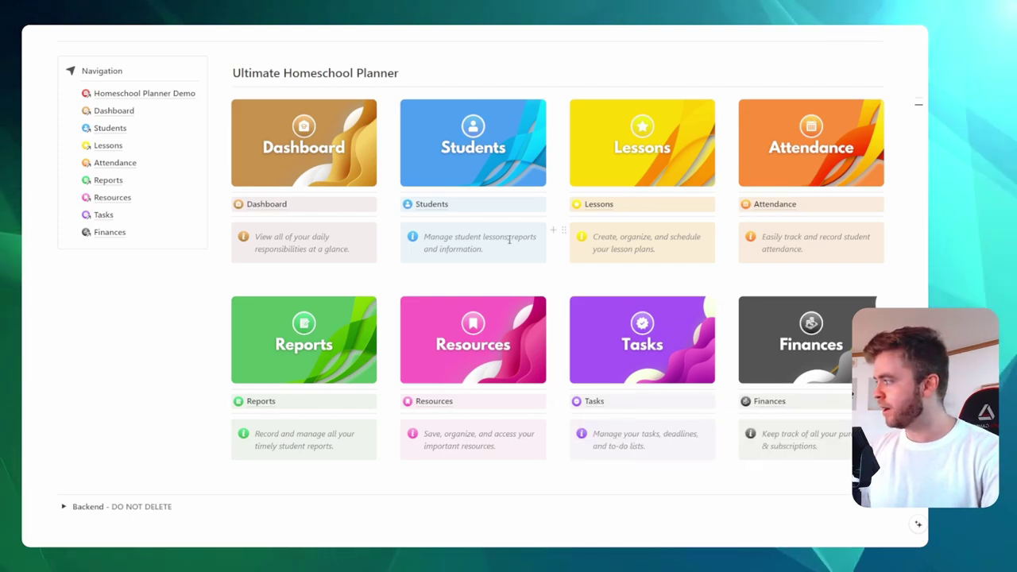
pyautogui.scroll(3, 367, 175)
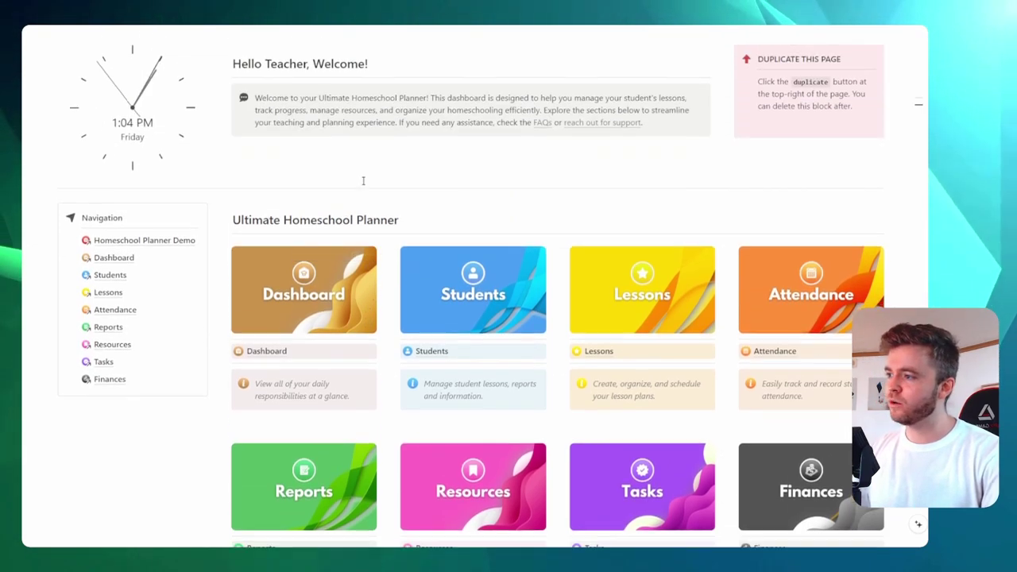
pyautogui.scroll(-3, 435, 210)
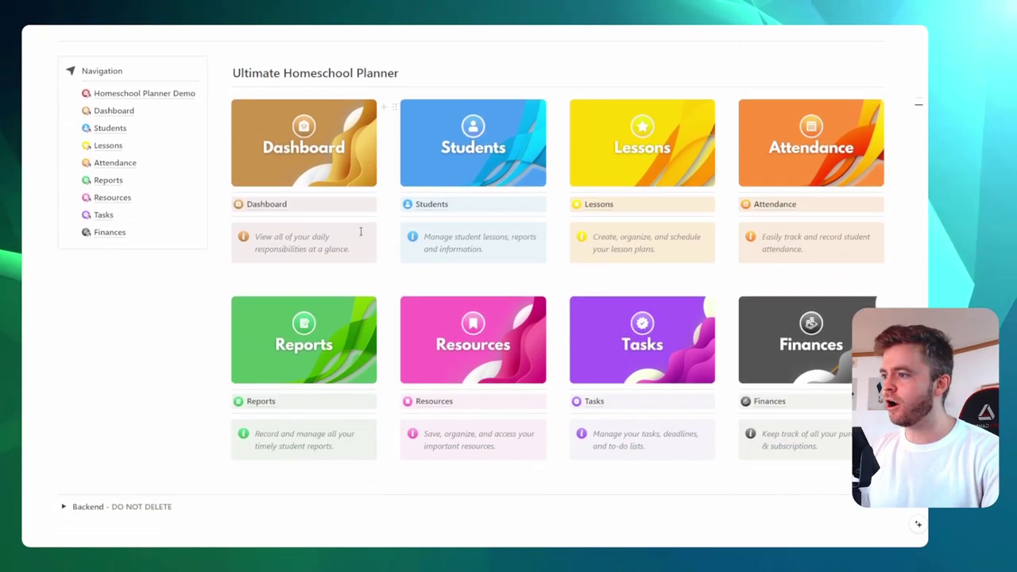
# Go to the Students page and create a new student entry.
pyautogui.click(435, 209)
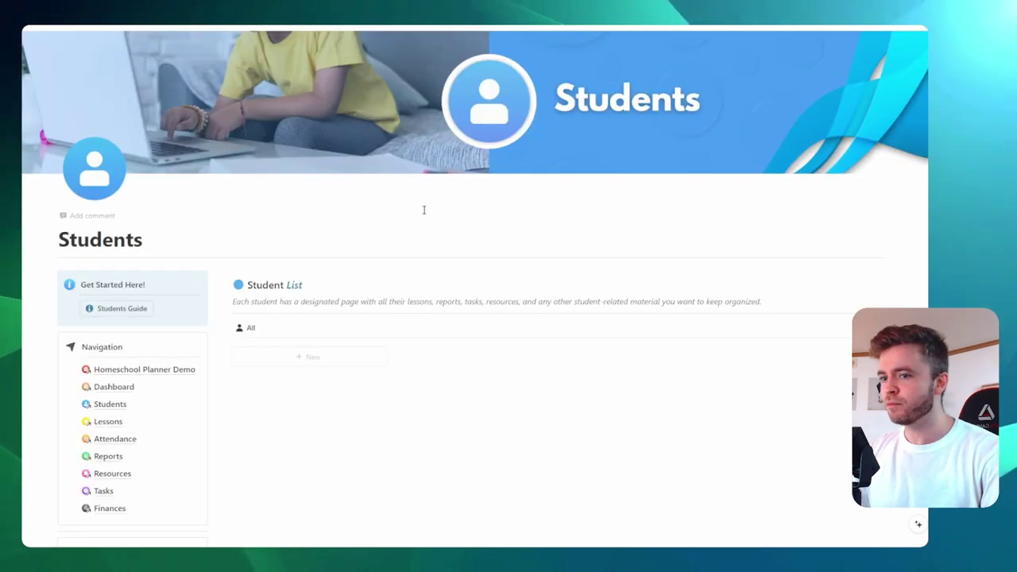
pyautogui.scroll(-3, 423, 209)
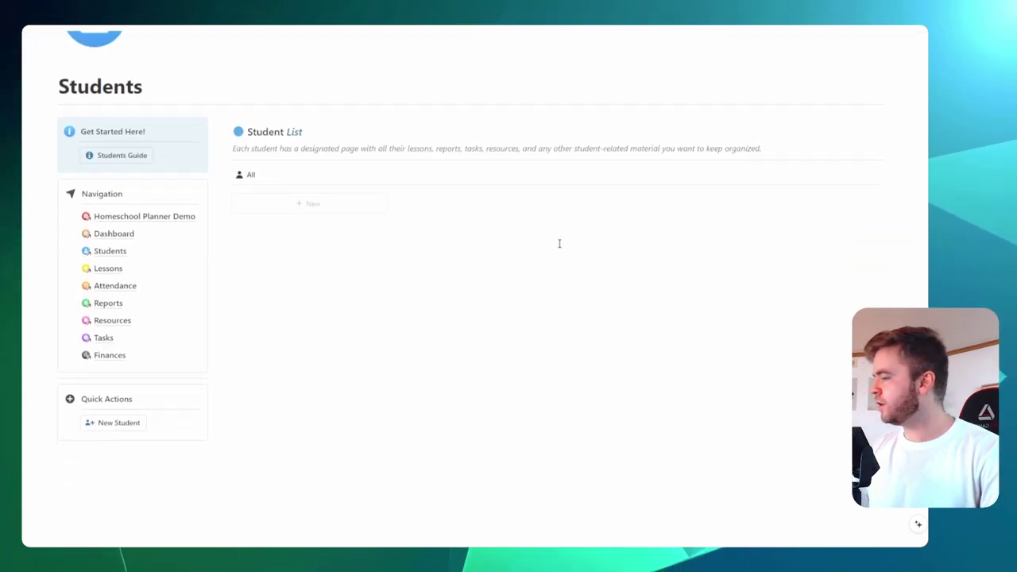
pyautogui.click(118, 423)
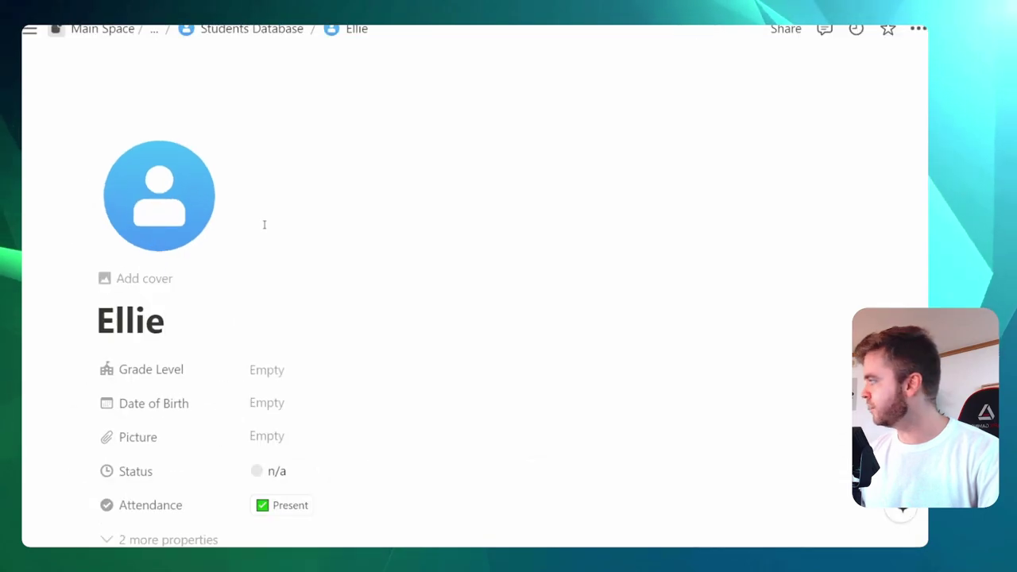
# Set the new student's grade level to 7th Grade and fill in the date of birth.
pyautogui.scroll(-2, 264, 225)
pyautogui.click(310, 218)
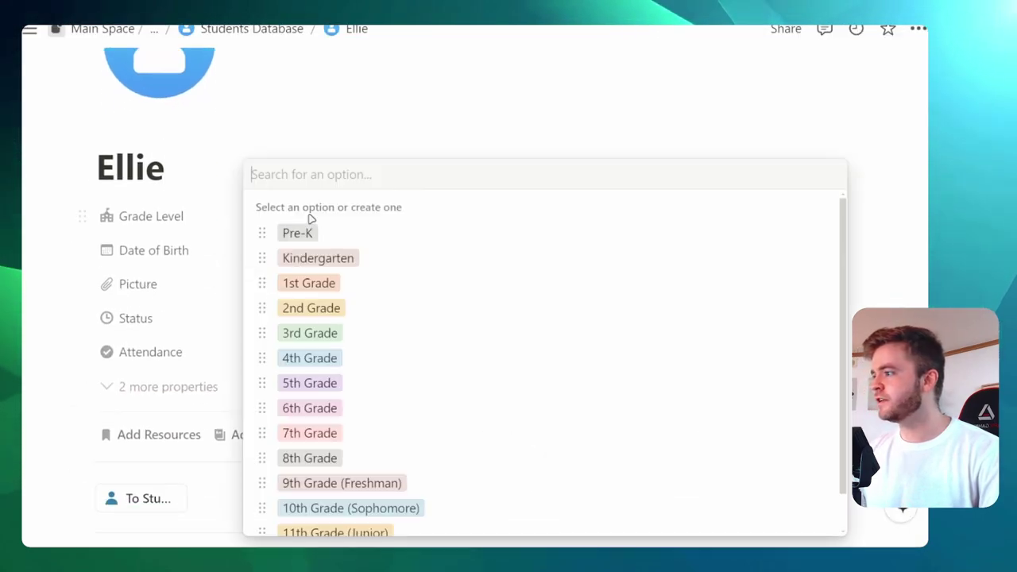
pyautogui.click(357, 434)
pyautogui.click(290, 250)
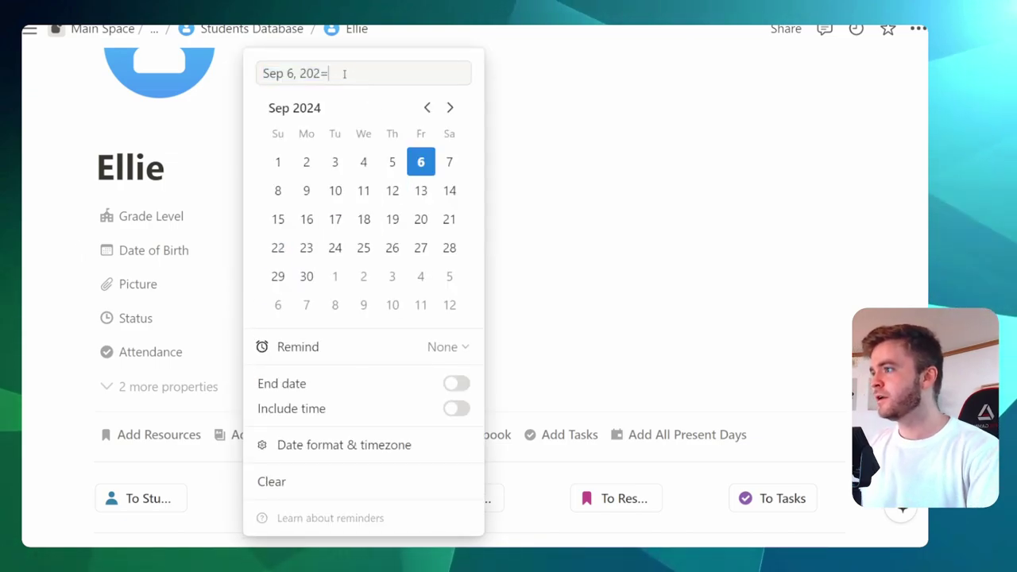
pyautogui.write('20')
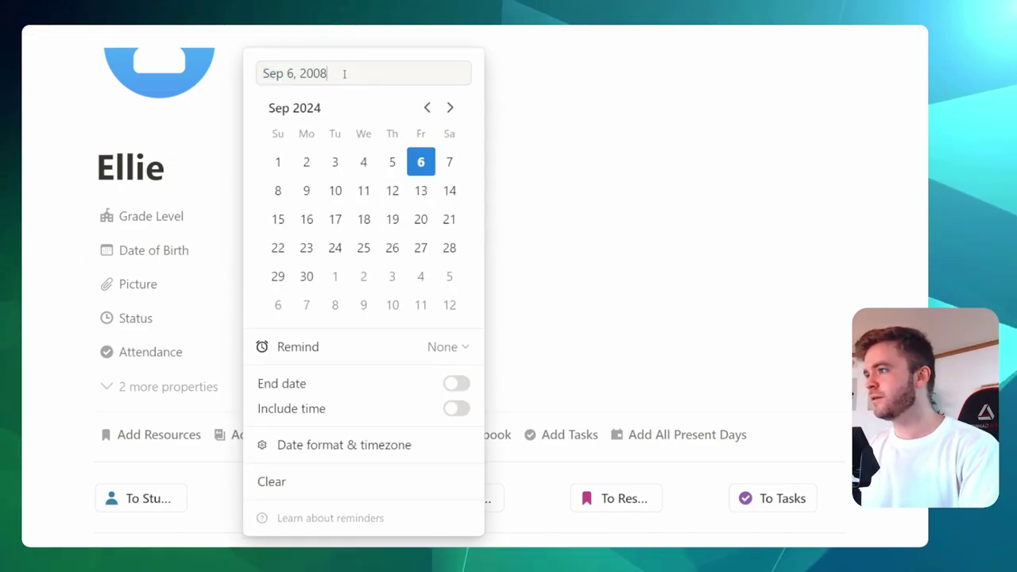
pyautogui.click(651, 161)
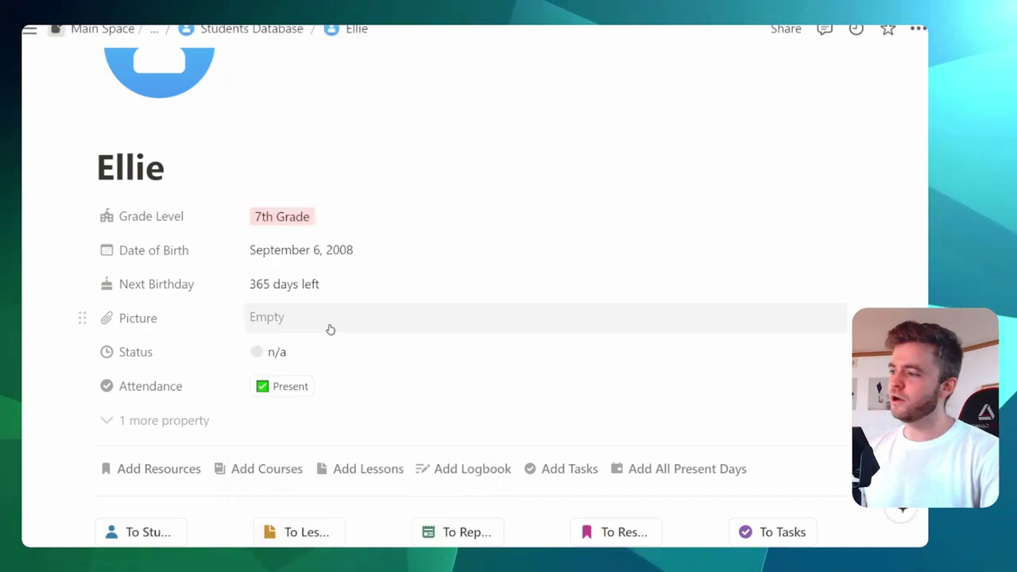
# Upload a picture to the student's entry and return to the Students page to view the Student List.
pyautogui.click(331, 327)
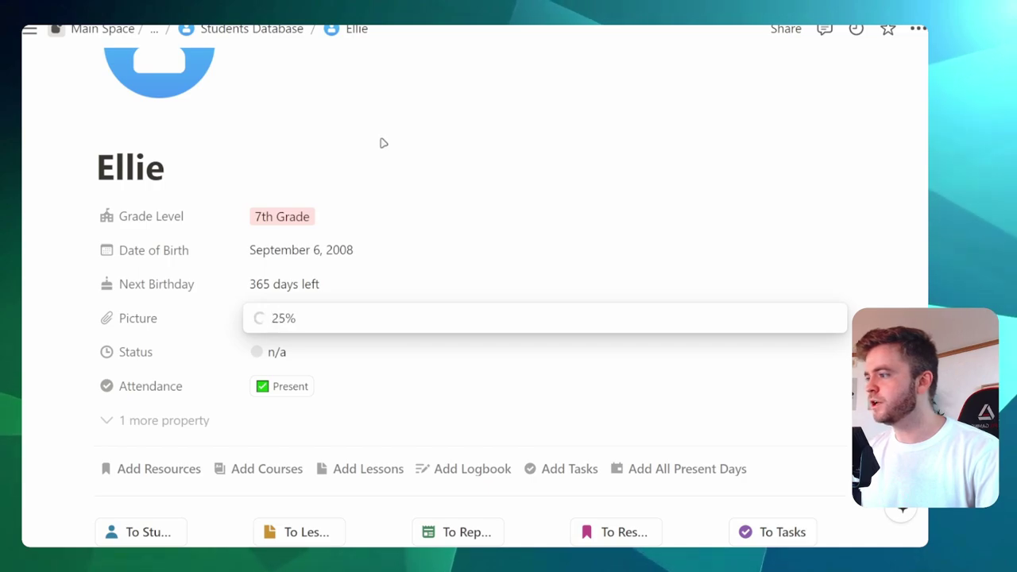
pyautogui.click(427, 149)
pyautogui.scroll(-3, 424, 143)
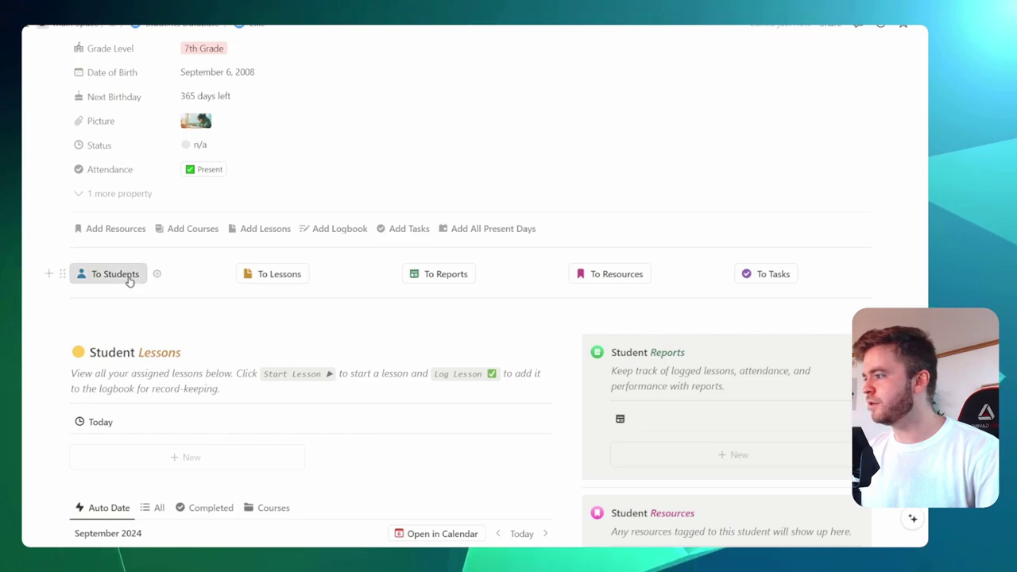
pyautogui.click(127, 279)
pyautogui.scroll(-3, 460, 135)
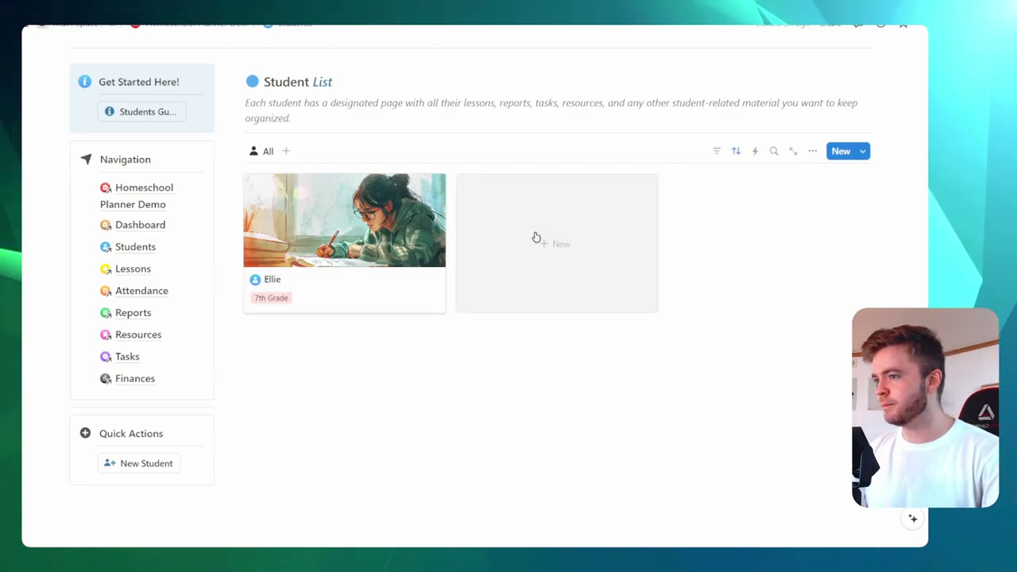
# Create a second student entry, enter the student's name and set the grade level to 10th Grade (Sophomore).
pyautogui.click(536, 237)
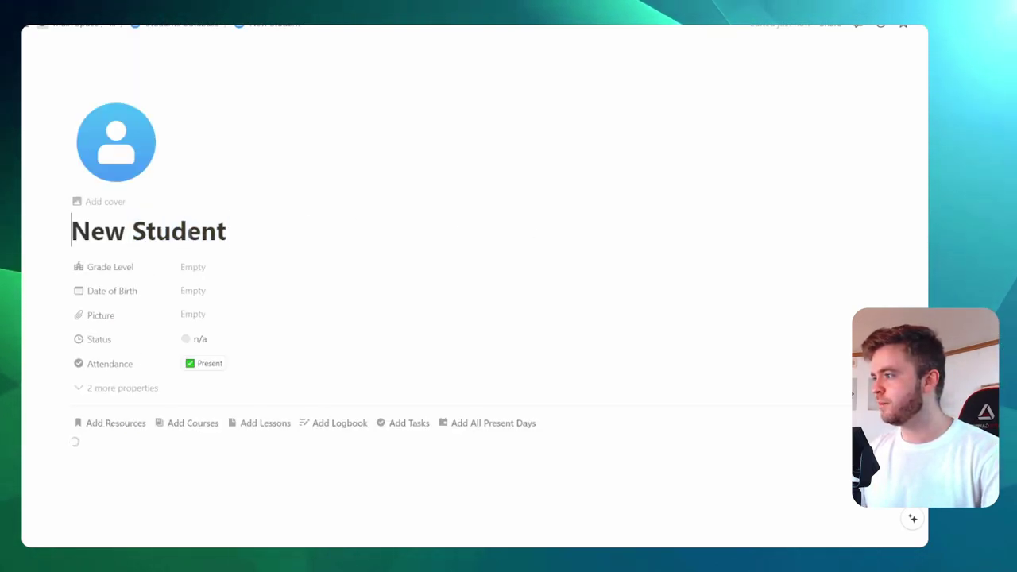
pyautogui.hotkey('ctrl', 'a')
pyautogui.write('Mi')
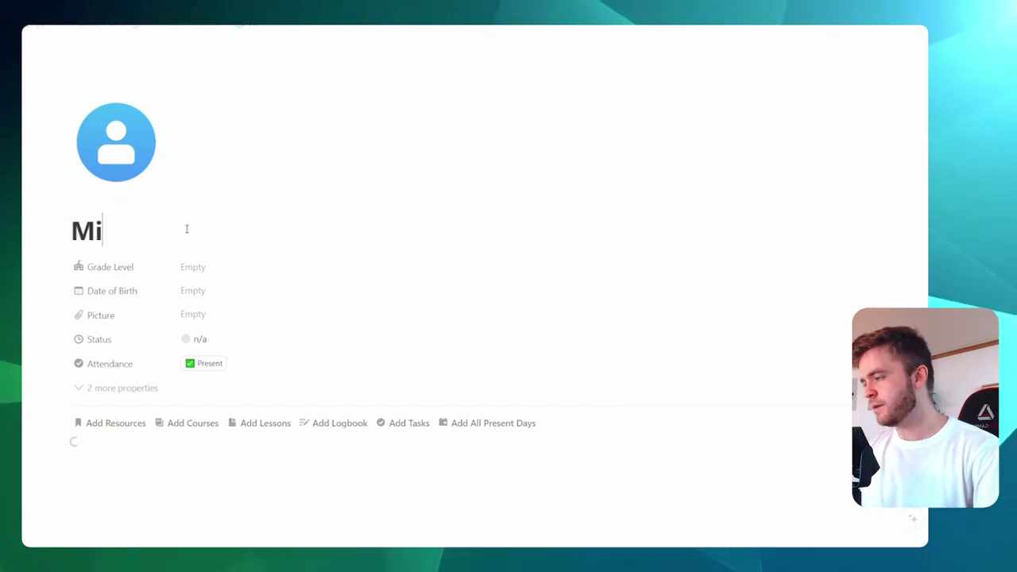
pyautogui.scroll(-2, 228, 214)
pyautogui.click(200, 169)
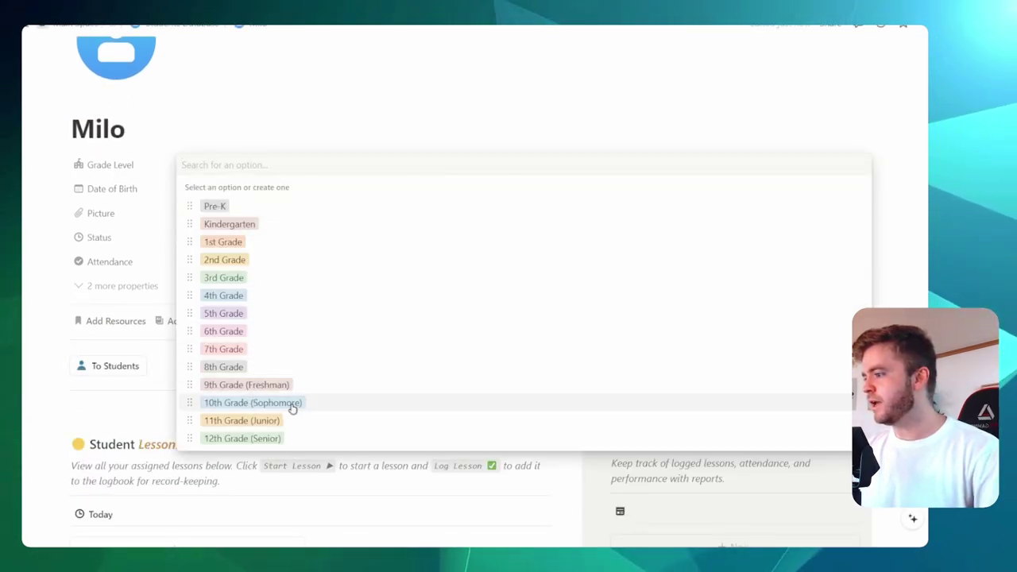
pyautogui.click(292, 403)
# Paste an image into the Picture property of the 10th-grade student.
pyautogui.click(210, 209)
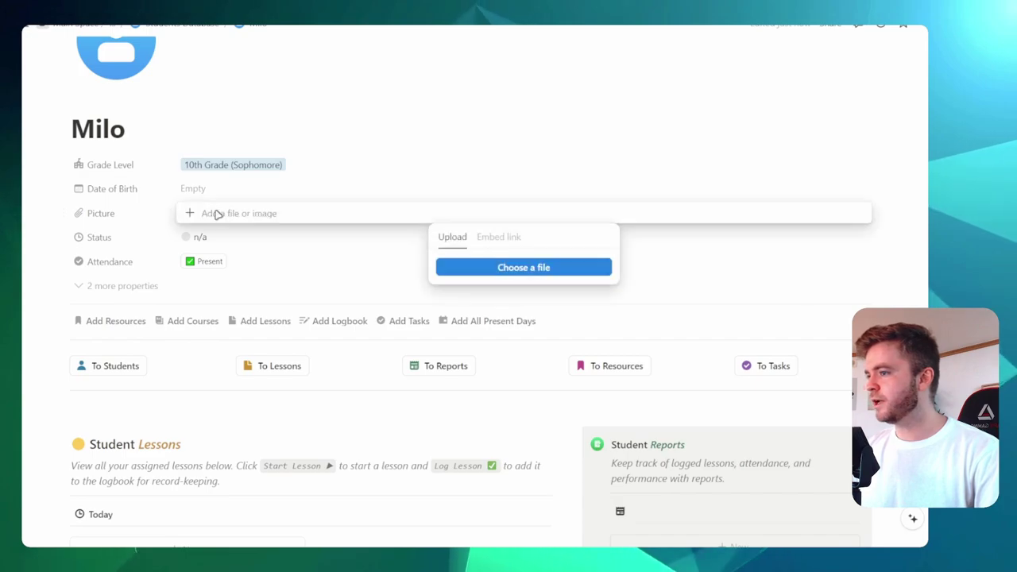
pyautogui.hotkey('ctrl', 'v')
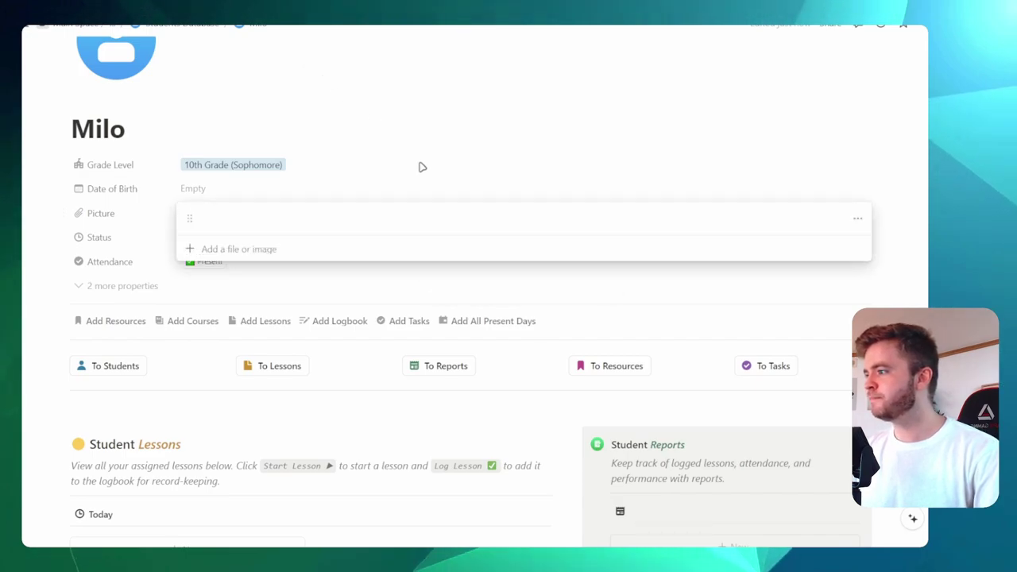
pyautogui.click(383, 168)
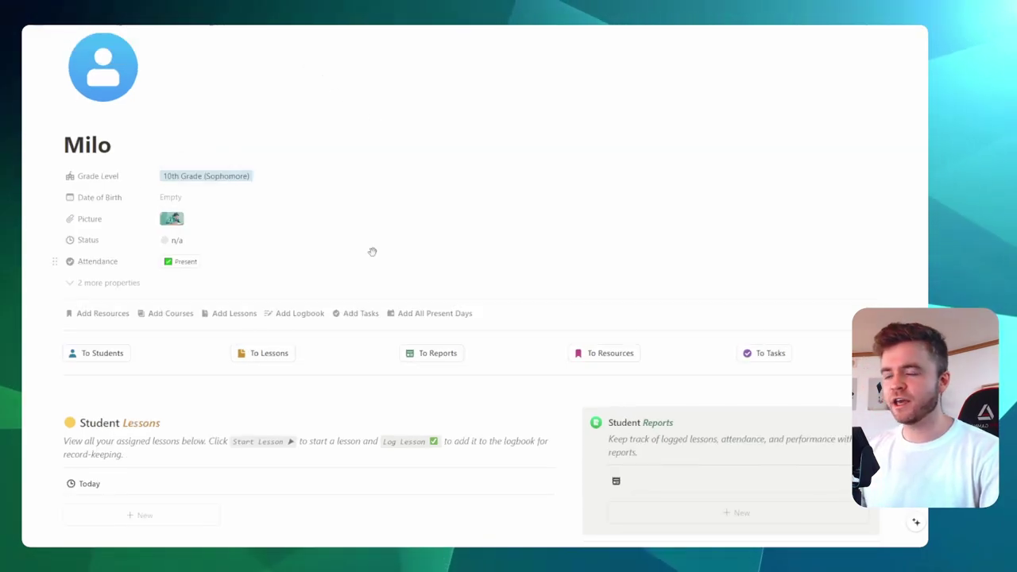
# Look over the new student's page, including the lessons, reports, resources, notes and tasks sections.
pyautogui.scroll(-5, 372, 251)
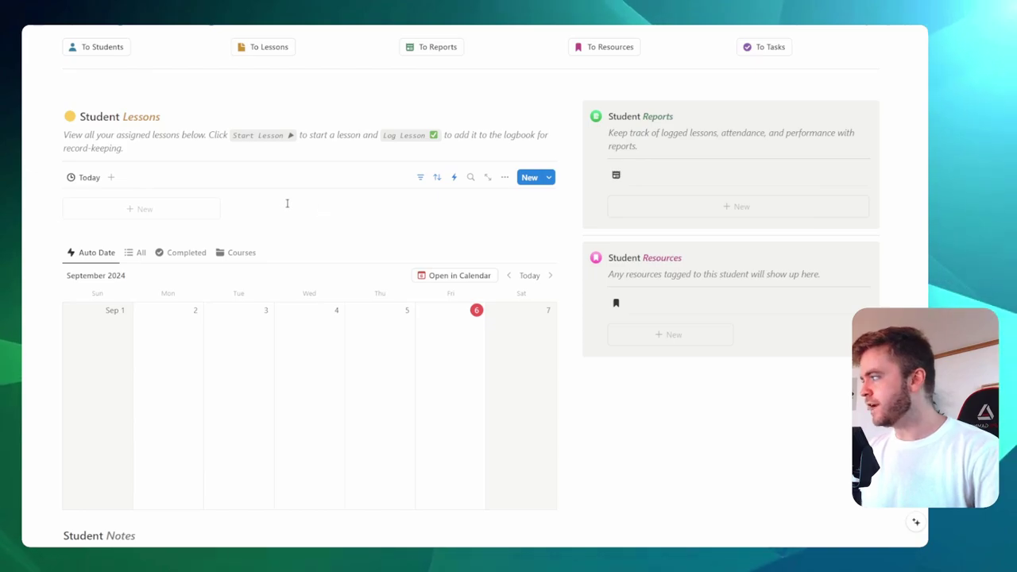
pyautogui.scroll(-6, 330, 208)
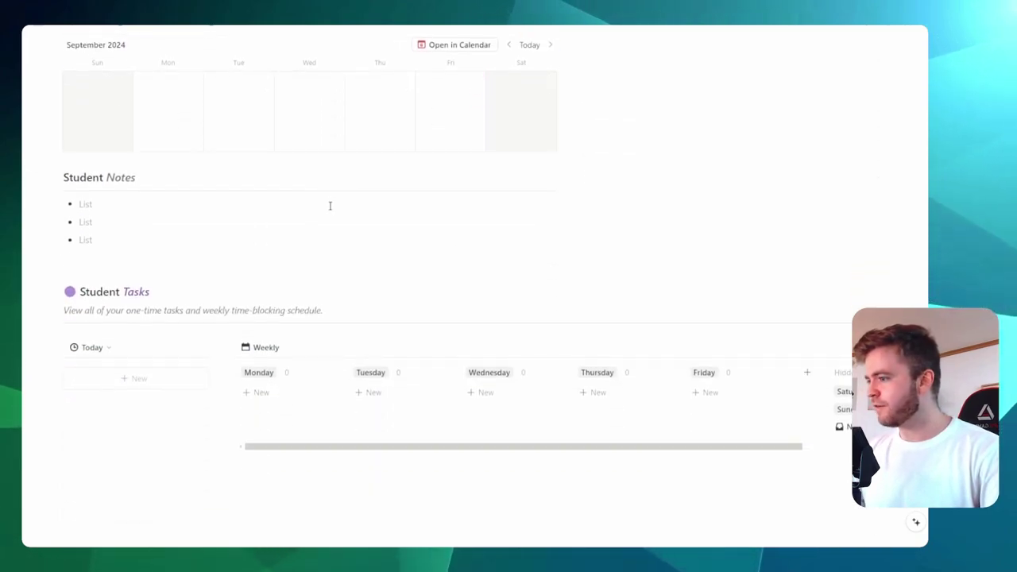
pyautogui.scroll(9, 405, 227)
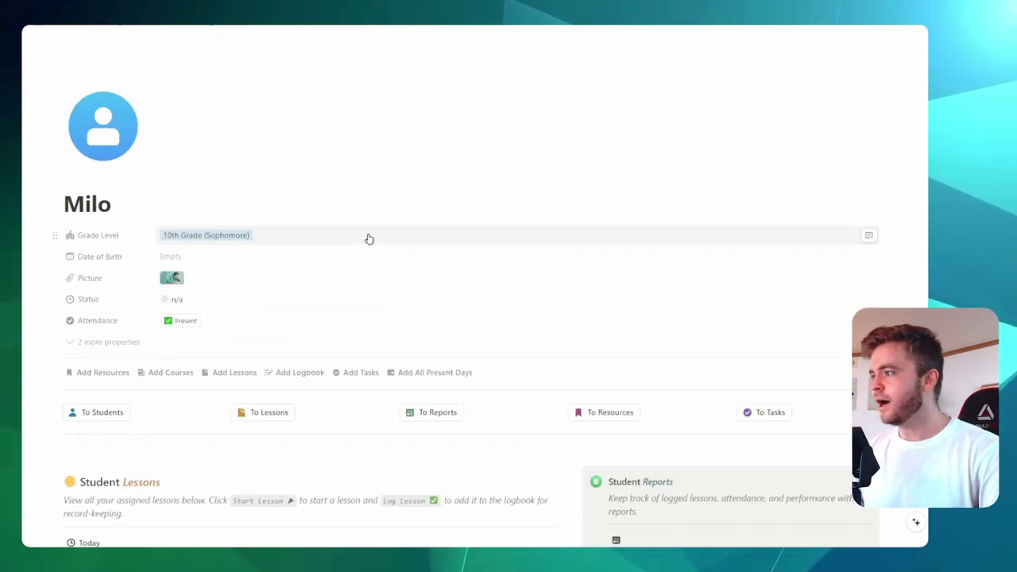
pyautogui.scroll(-4, 366, 235)
pyautogui.scroll(-1, 365, 236)
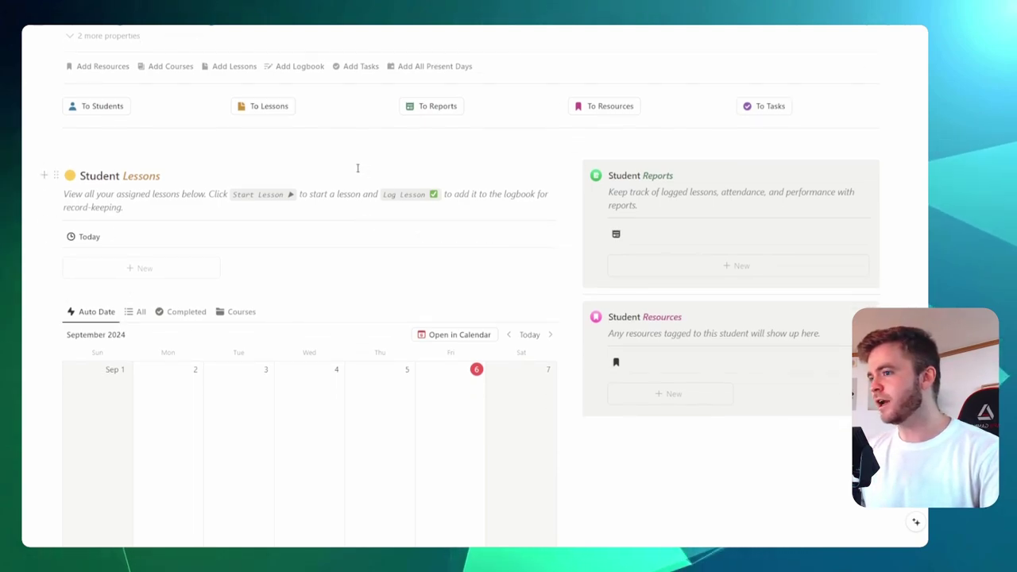
pyautogui.scroll(1, 357, 168)
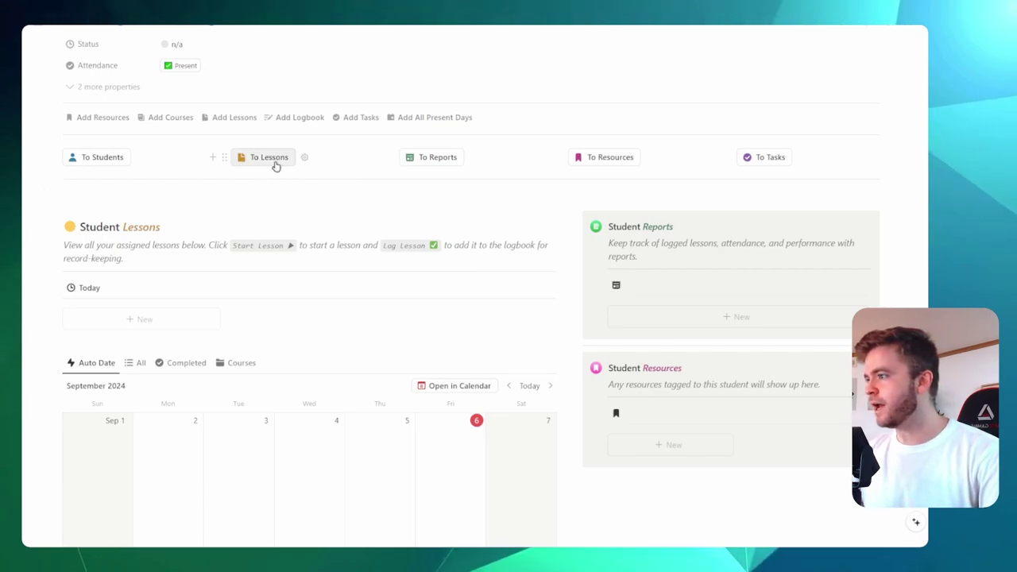
# Go to the Lessons page and look over its All Subjects, All Courses and All Lessons sections.
pyautogui.click(258, 157)
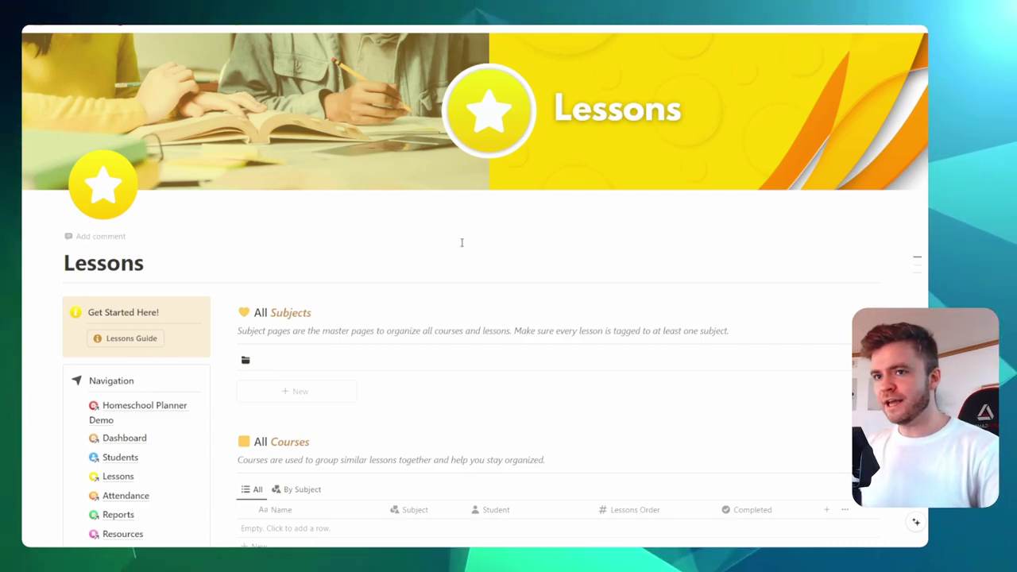
pyautogui.scroll(-2, 425, 294)
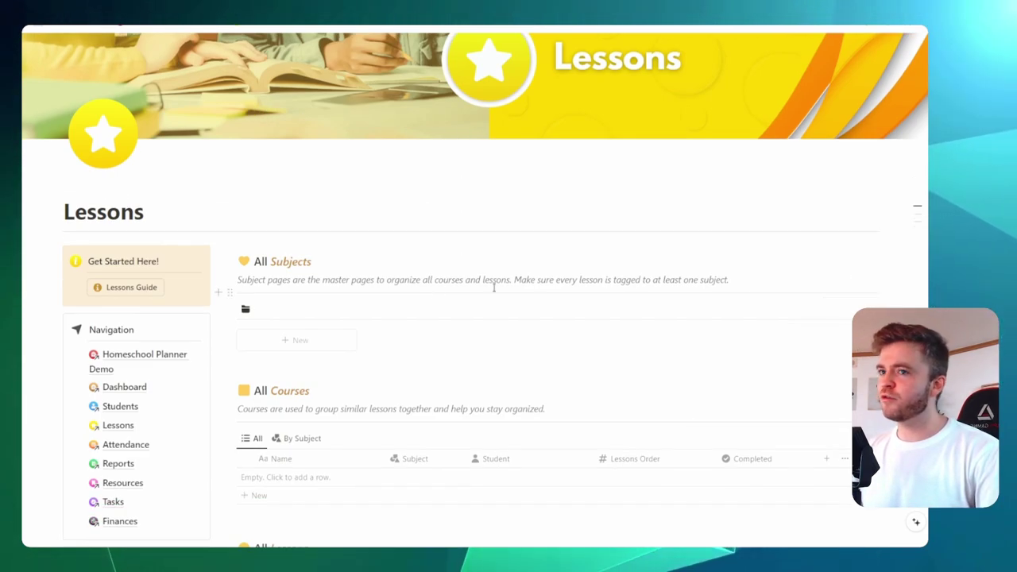
pyautogui.scroll(-3, 469, 293)
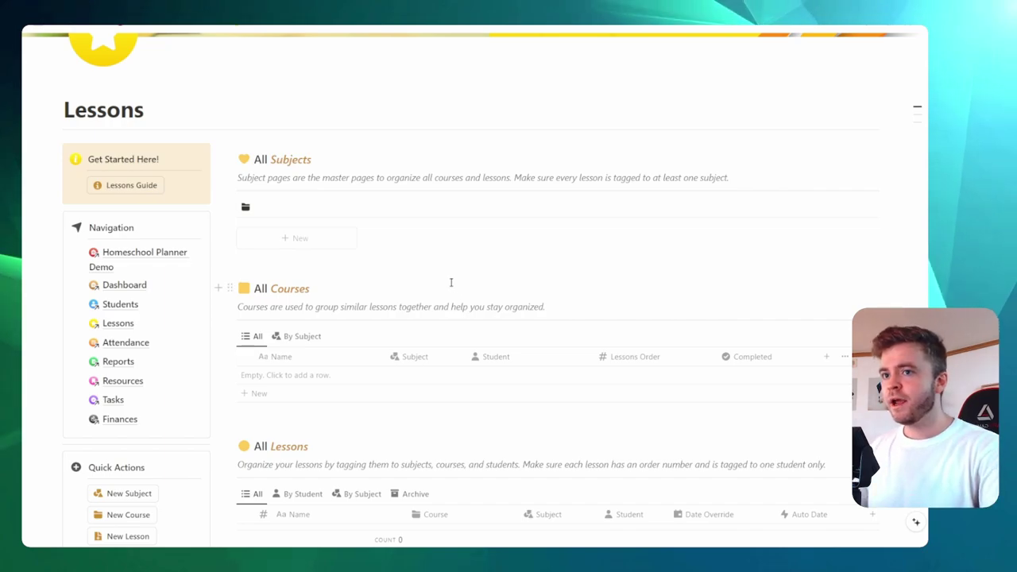
pyautogui.scroll(-2, 470, 284)
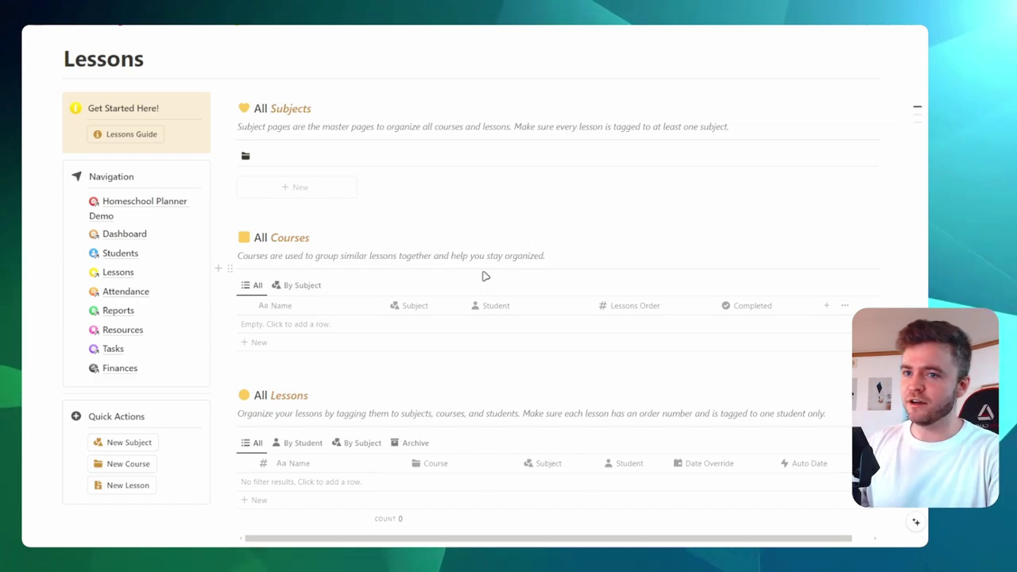
pyautogui.scroll(-1, 482, 275)
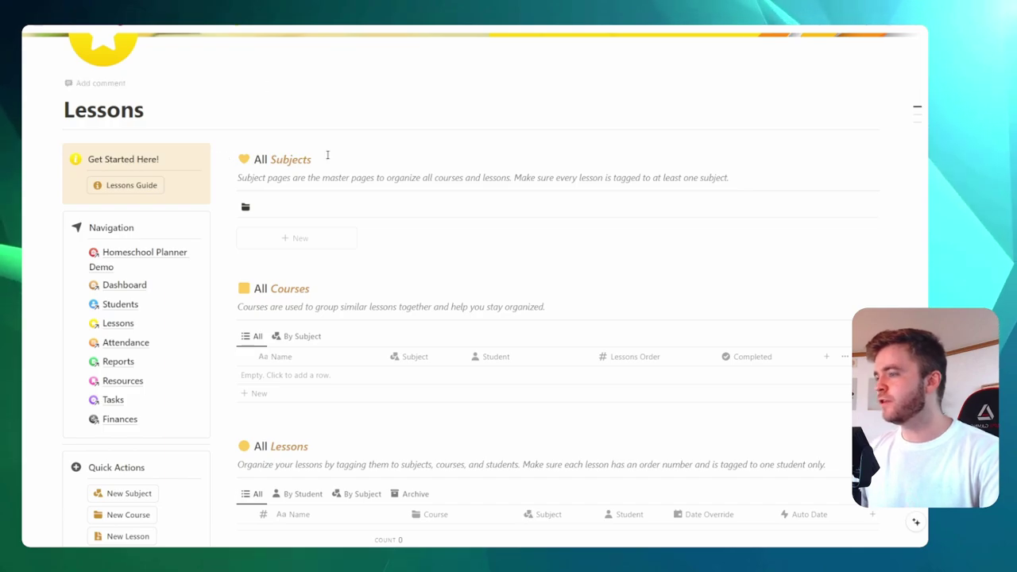
# Switch to the Lessons spreadsheet in Google Sheets and examine the English subject with its Grammar and Vocabulary and Writing courses and lesson topics.
pyautogui.hotkey('alt', 'Tab')
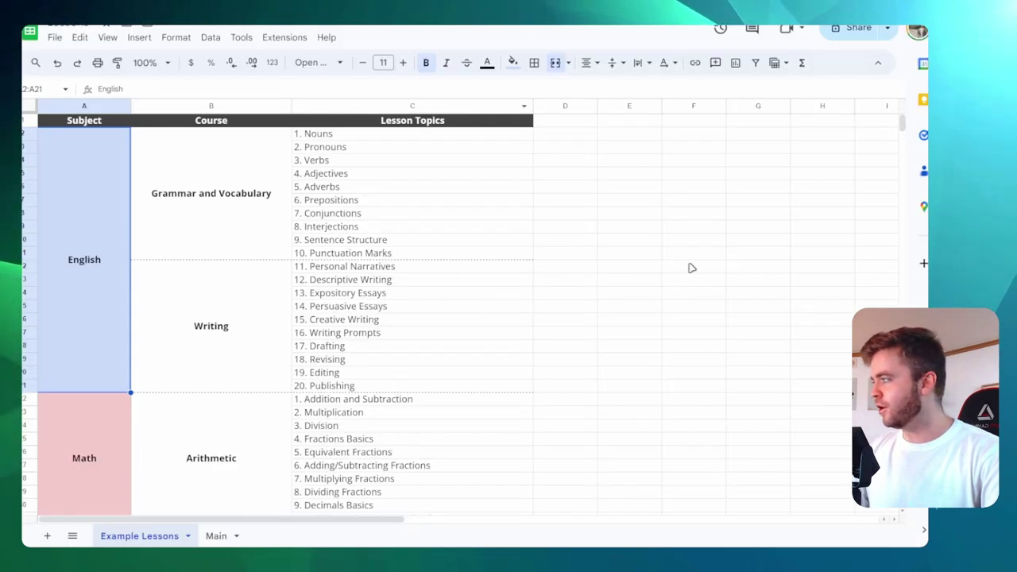
pyautogui.click(730, 253)
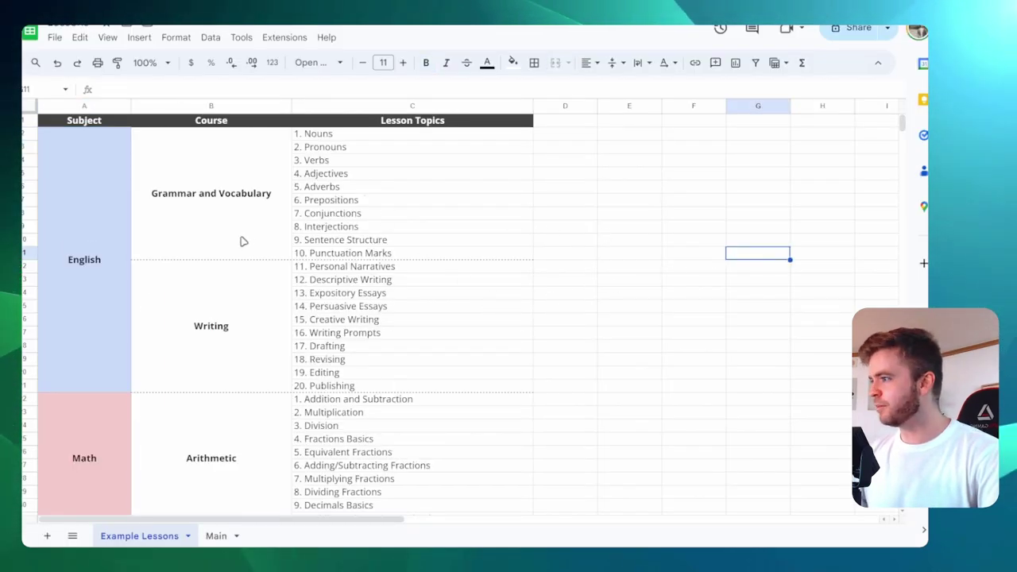
pyautogui.scroll(-2, 200, 196)
pyautogui.scroll(2, 101, 186)
pyautogui.click(91, 170)
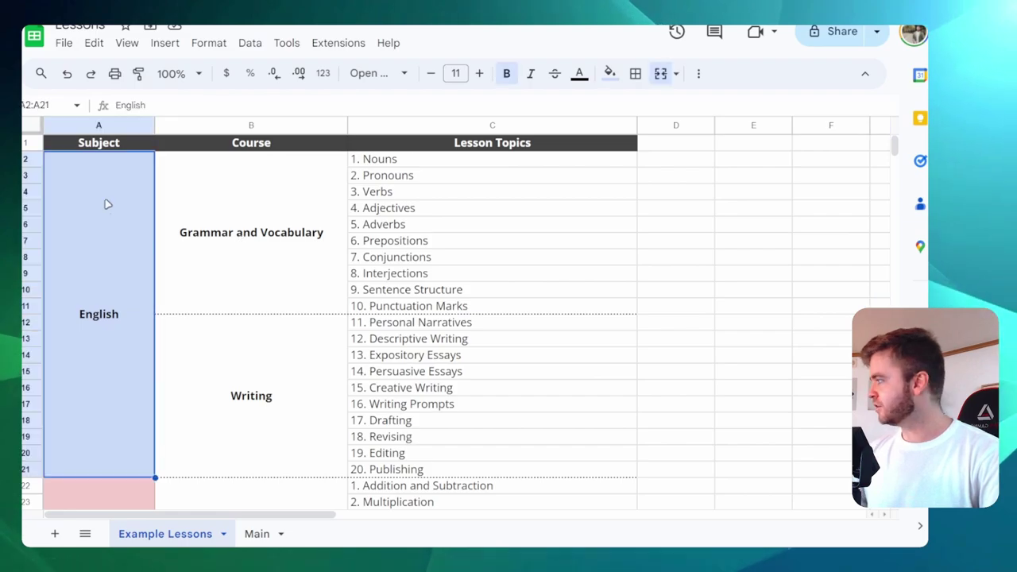
pyautogui.click(255, 254)
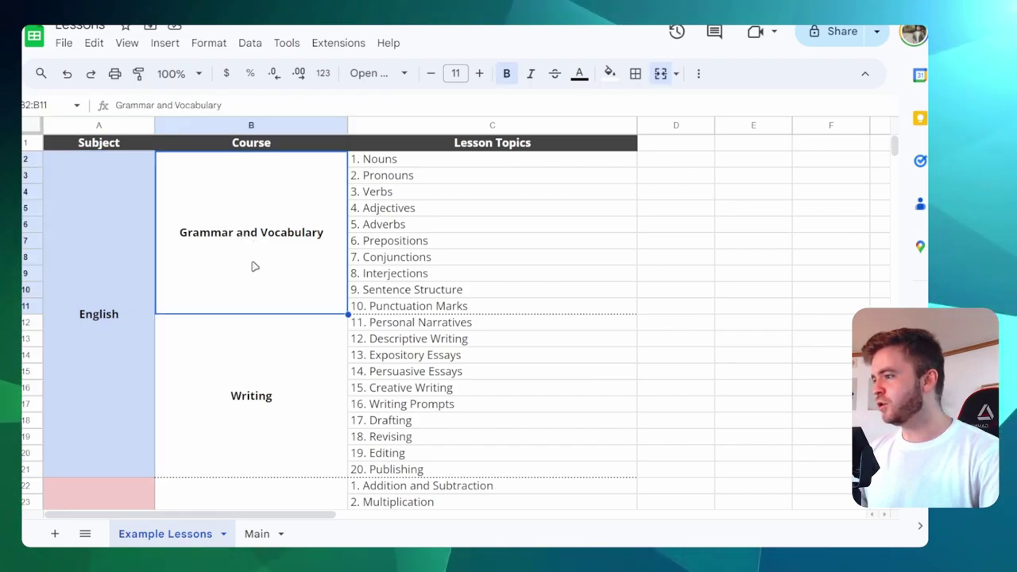
pyautogui.click(218, 393)
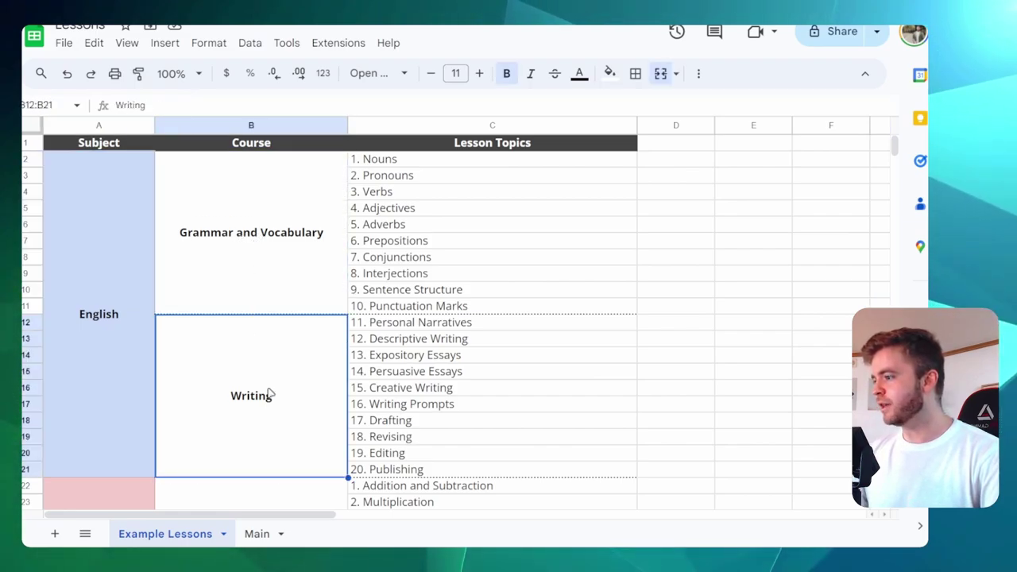
pyautogui.moveTo(470, 157); pyautogui.dragTo(474, 477)
pyautogui.click(696, 361)
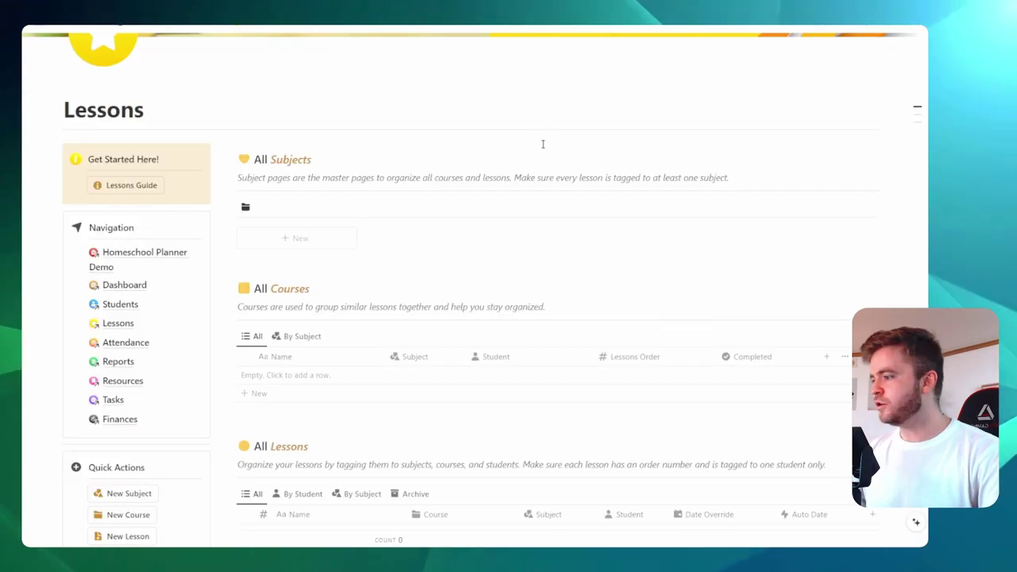
# On the planner's Lessons page in Notion, create a subject named English with the New Subject (Blue) template.
pyautogui.scroll(-3, 542, 143)
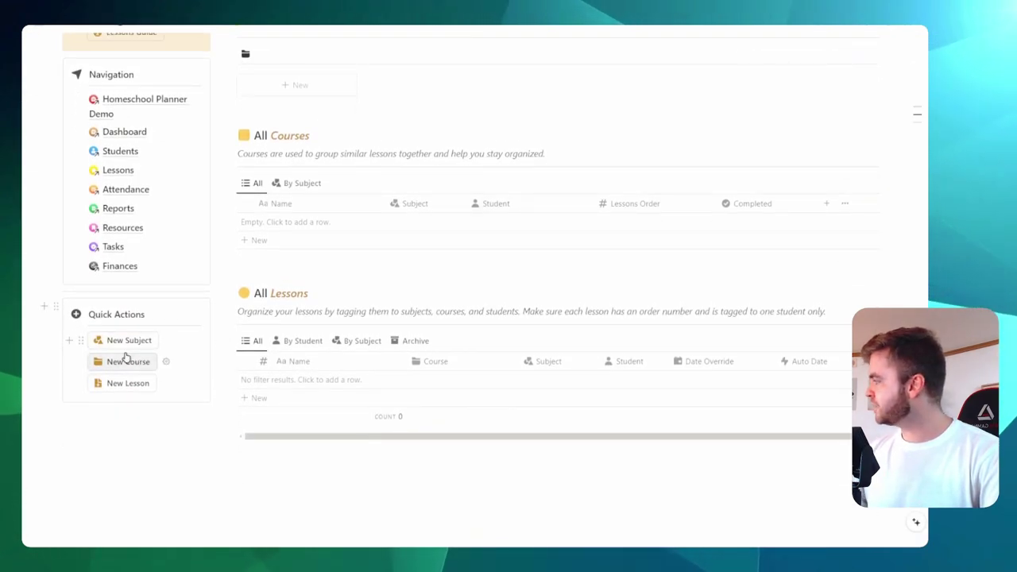
pyautogui.scroll(3, 476, 274)
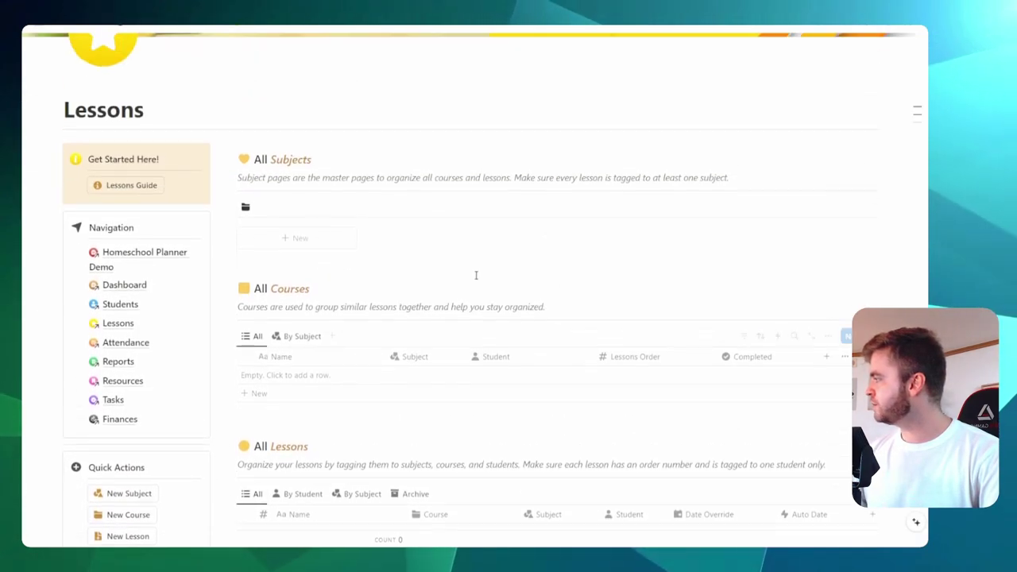
pyautogui.click(292, 241)
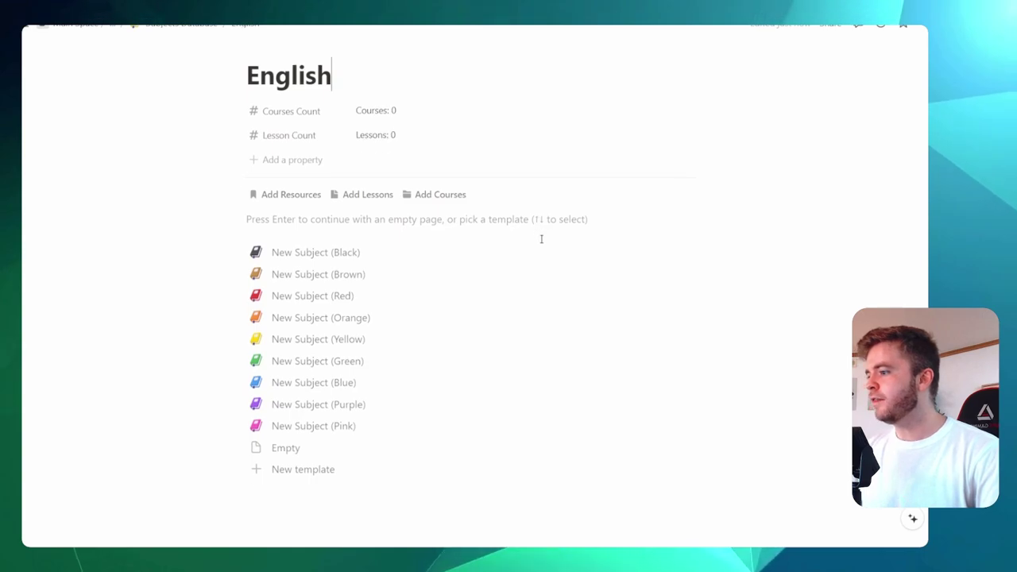
pyautogui.scroll(-1, 540, 239)
pyautogui.click(318, 333)
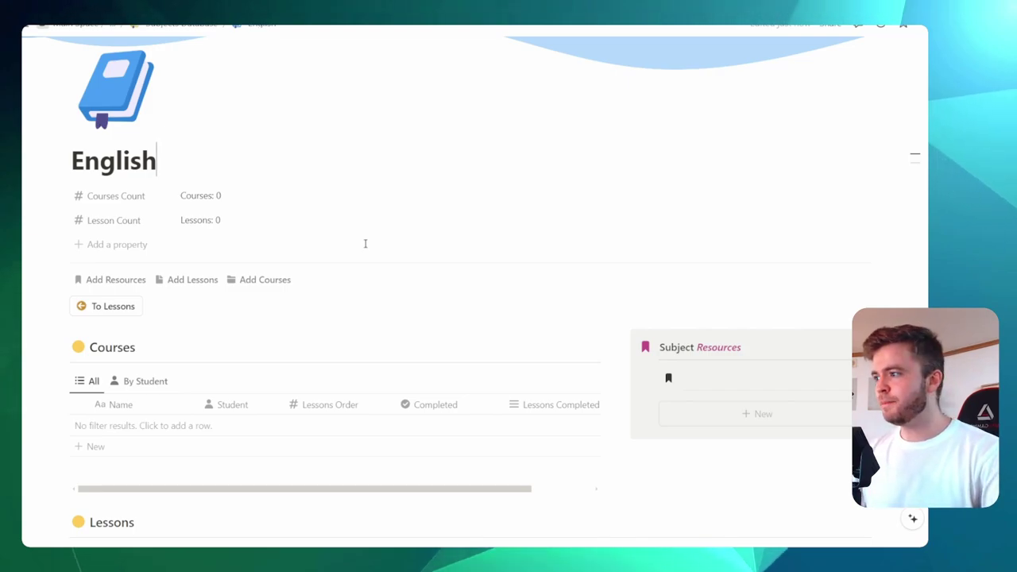
# Look over the English subject page, including its Courses, Lessons and Subject Resources sections.
pyautogui.scroll(-2, 381, 195)
pyautogui.scroll(-1, 381, 192)
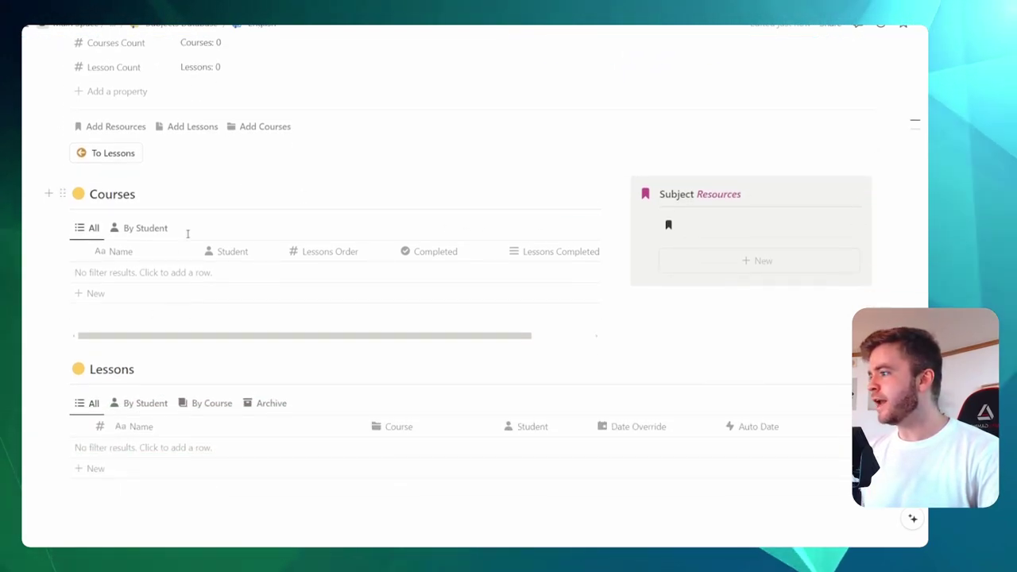
pyautogui.scroll(3, 216, 209)
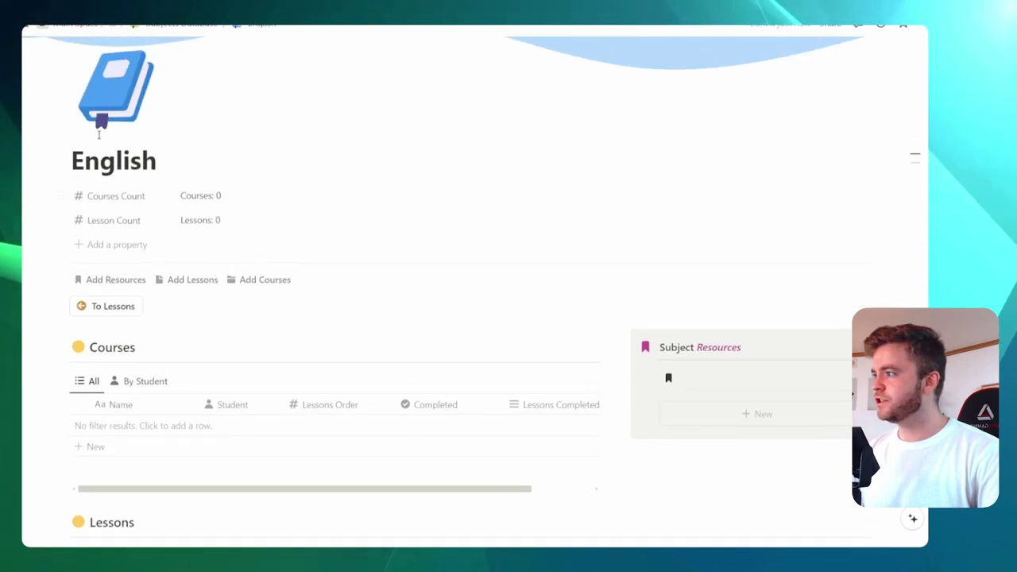
pyautogui.scroll(-4, 356, 283)
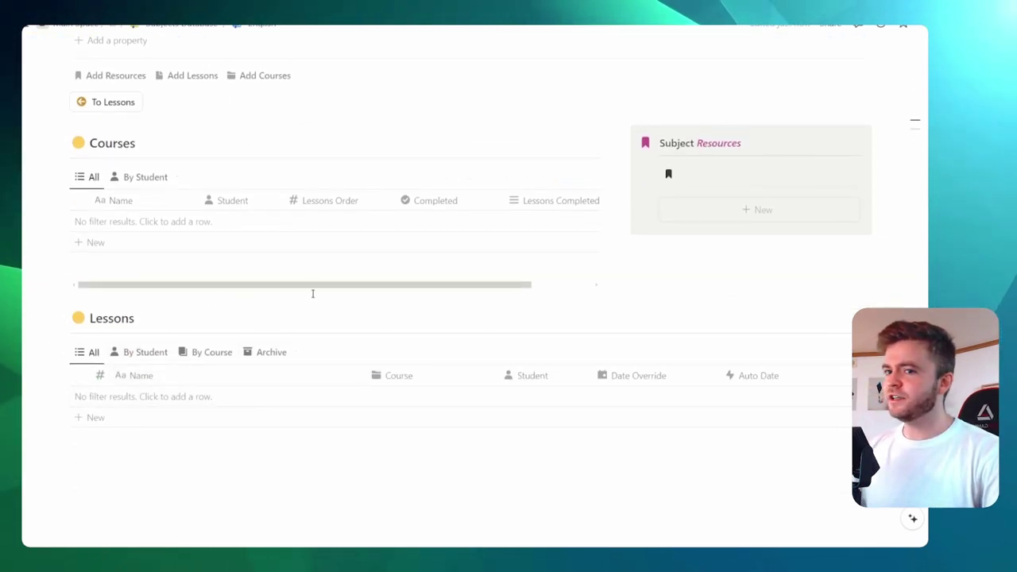
pyautogui.scroll(5, 312, 294)
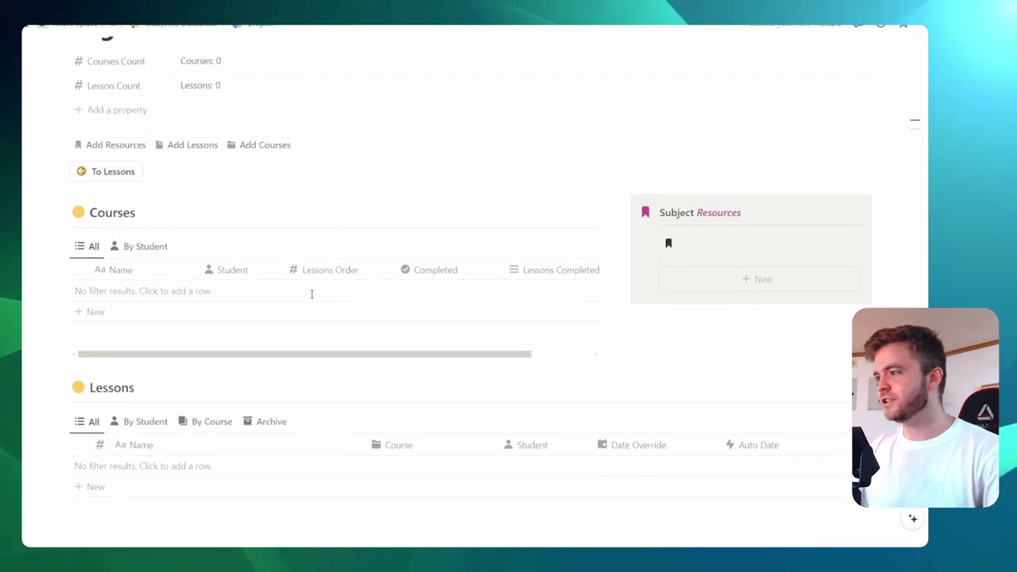
pyautogui.scroll(-2, 198, 276)
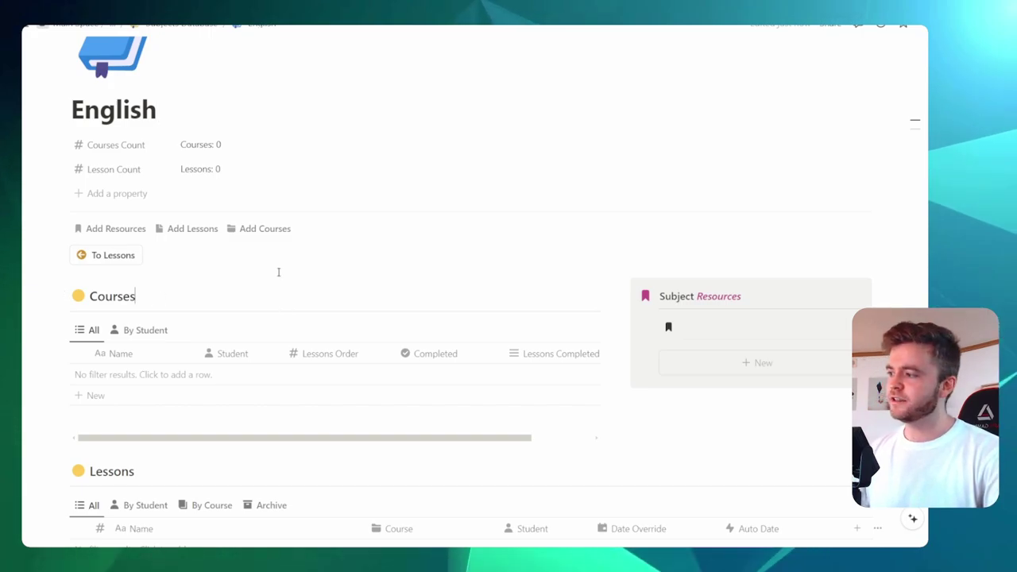
pyautogui.scroll(-1, 280, 261)
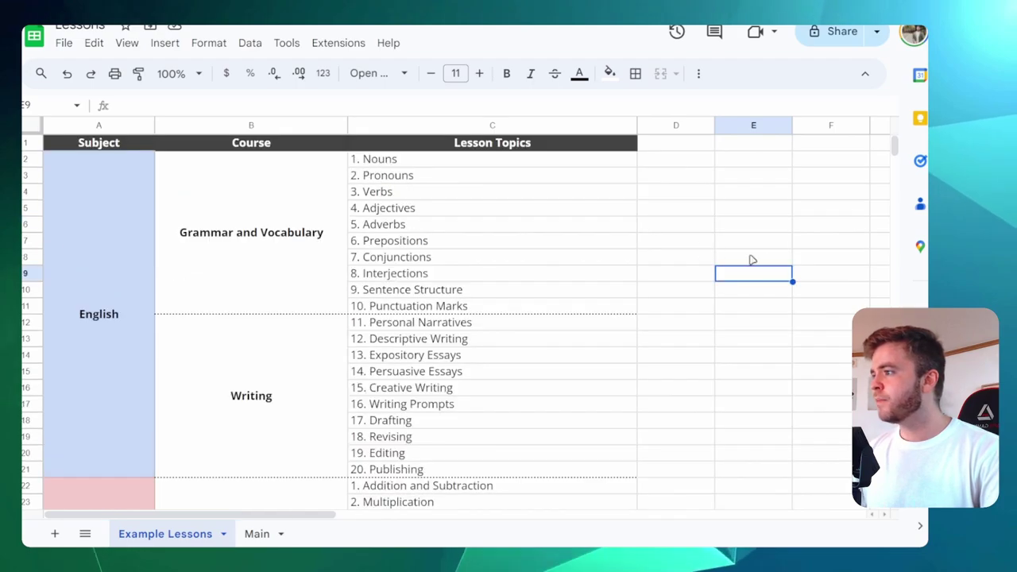
# Copy the course name Grammar and Vocabulary from the Google Sheets lesson list and return to the English subject page in Notion.
pyautogui.click(249, 232)
pyautogui.doubleClick(250, 232)
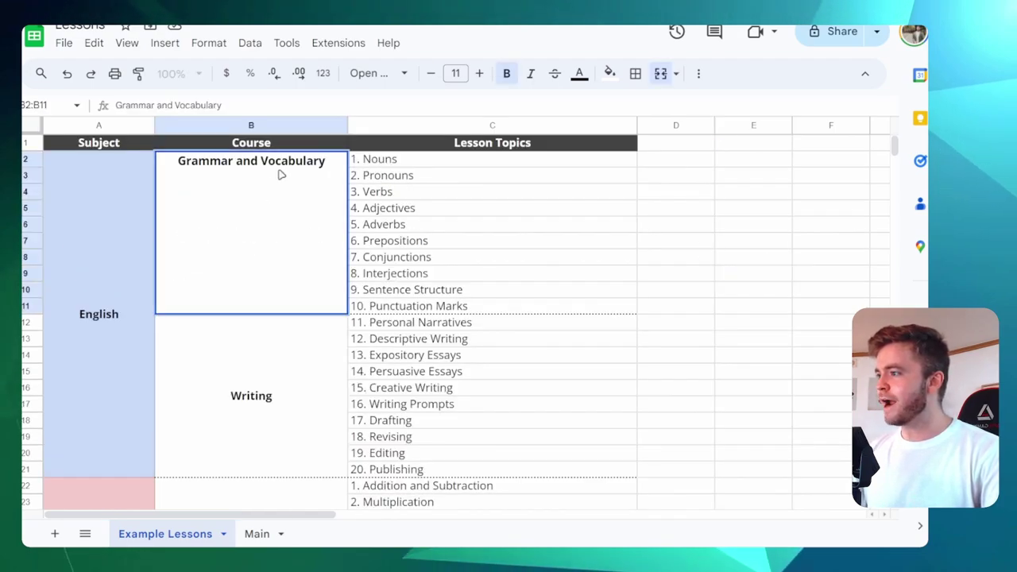
pyautogui.hotkey('ctrl', 'a')
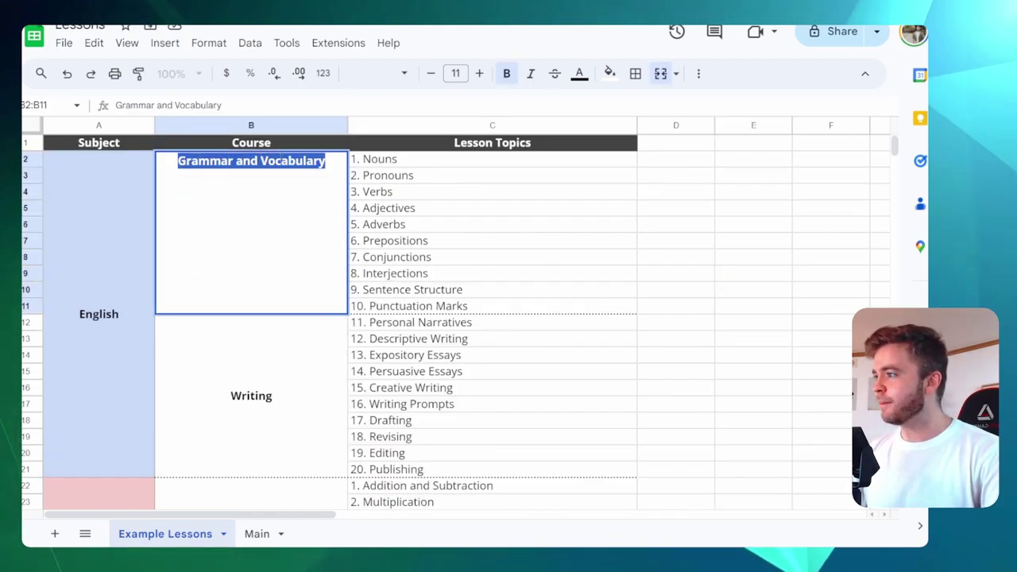
pyautogui.click(731, 260)
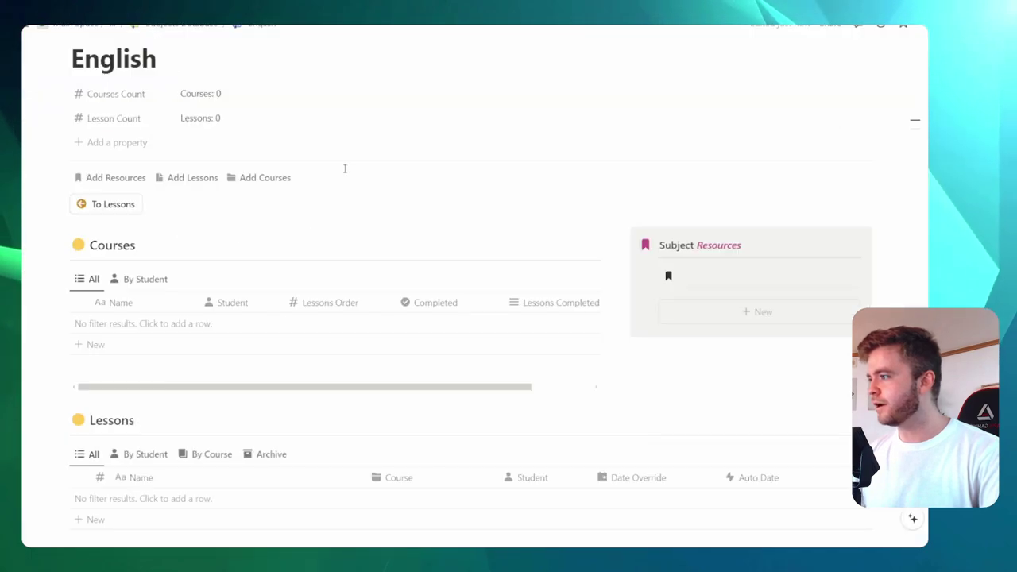
# Add a course named Grammar and Vocabulary to the English subject and assign it to the second listed student.
pyautogui.scroll(-3, 345, 168)
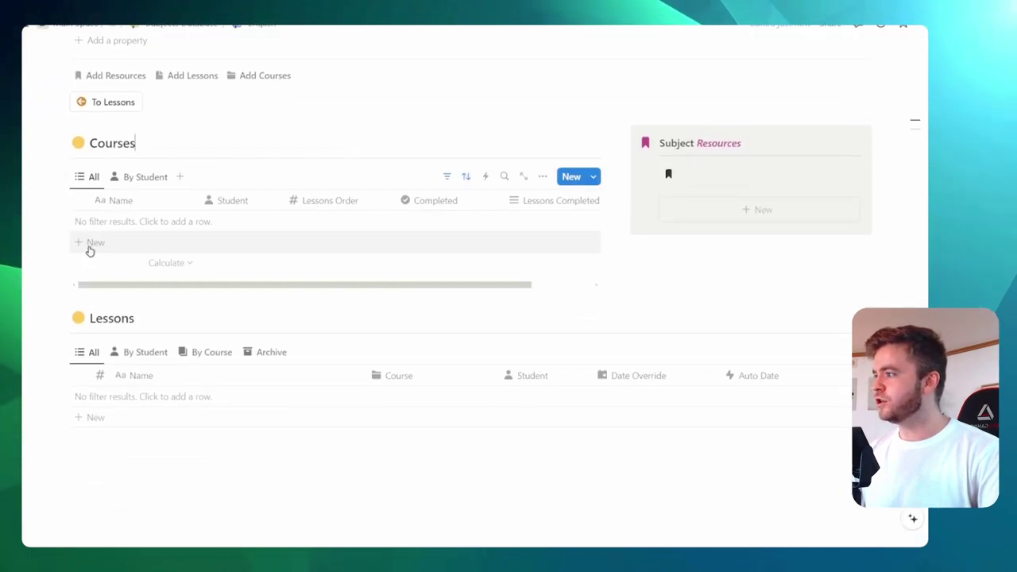
pyautogui.click(92, 243)
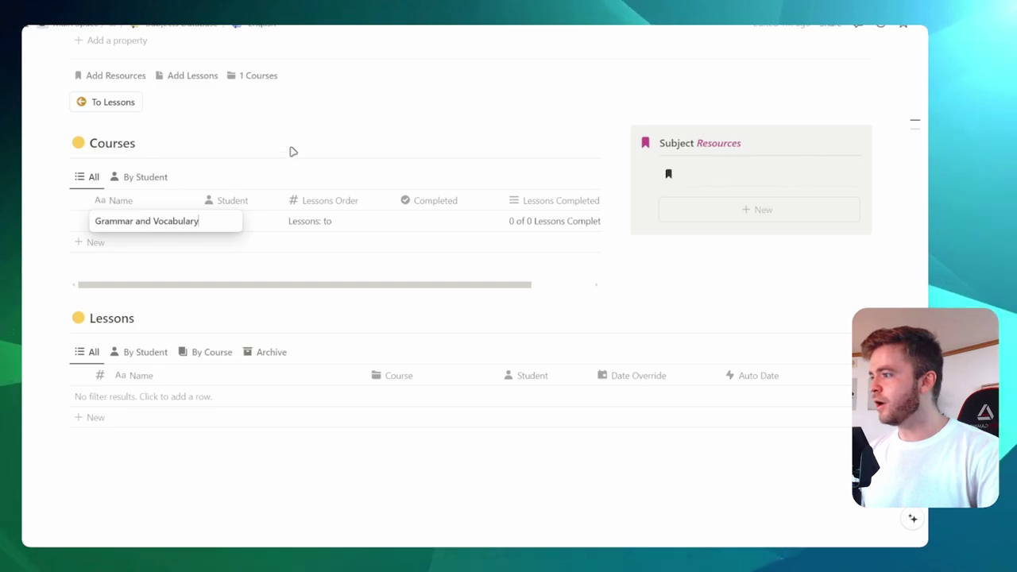
pyautogui.press('Return')
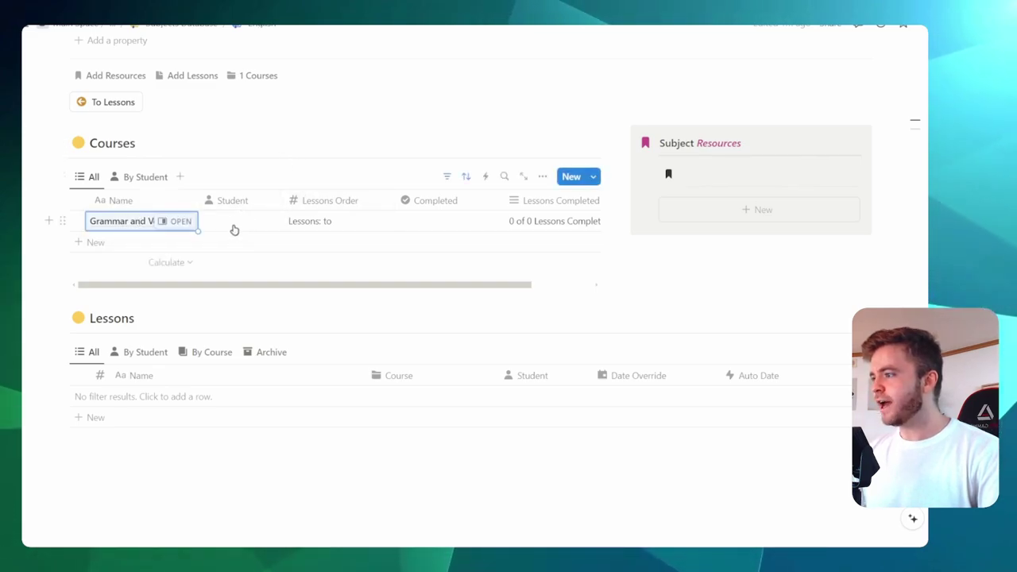
pyautogui.click(240, 225)
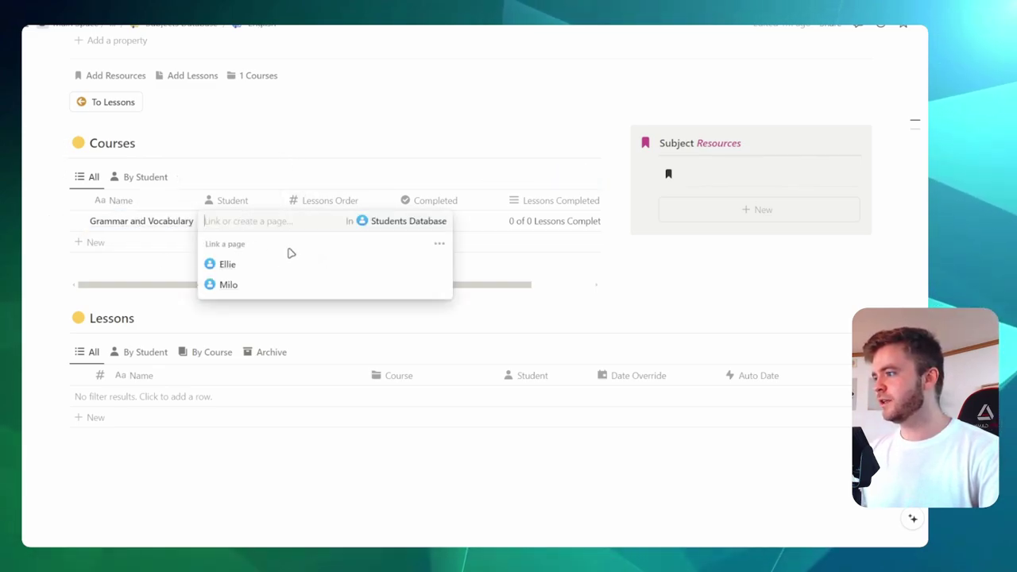
pyautogui.click(262, 288)
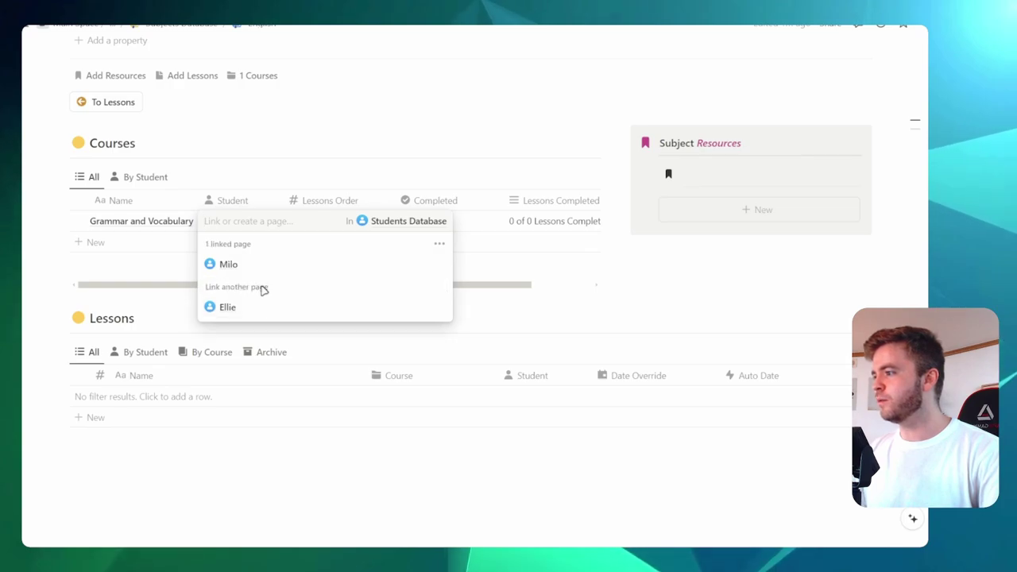
pyautogui.click(341, 176)
pyautogui.moveTo(191, 226)
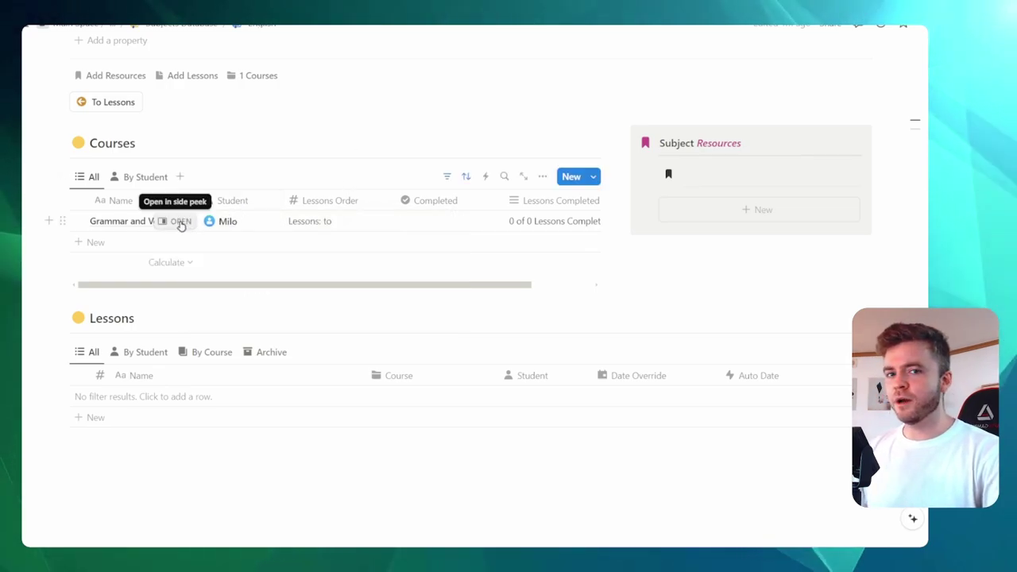
# Open the Grammar and Vocabulary course page and apply the New Course (Blue) template.
pyautogui.click(179, 225)
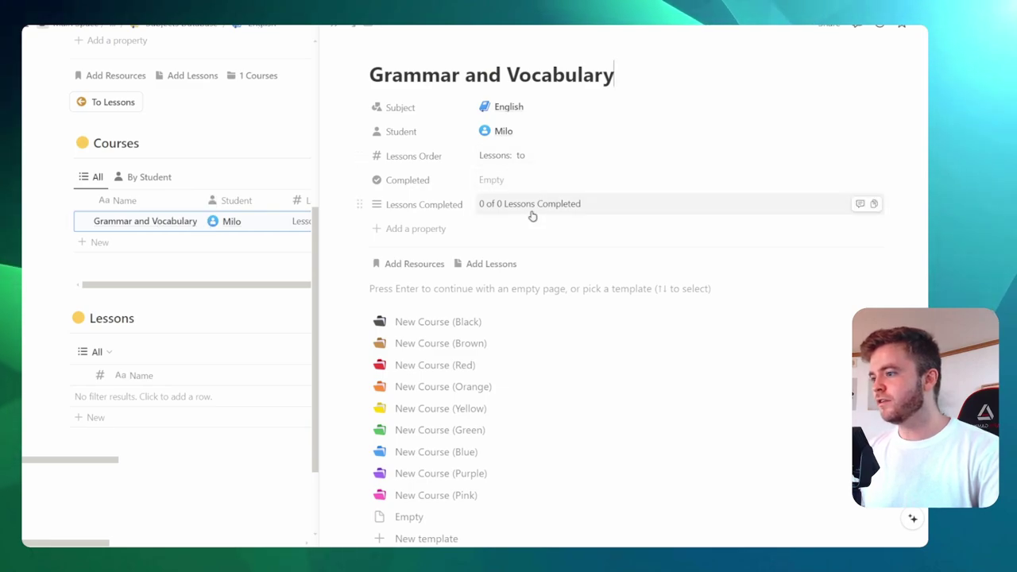
pyautogui.scroll(-2, 527, 203)
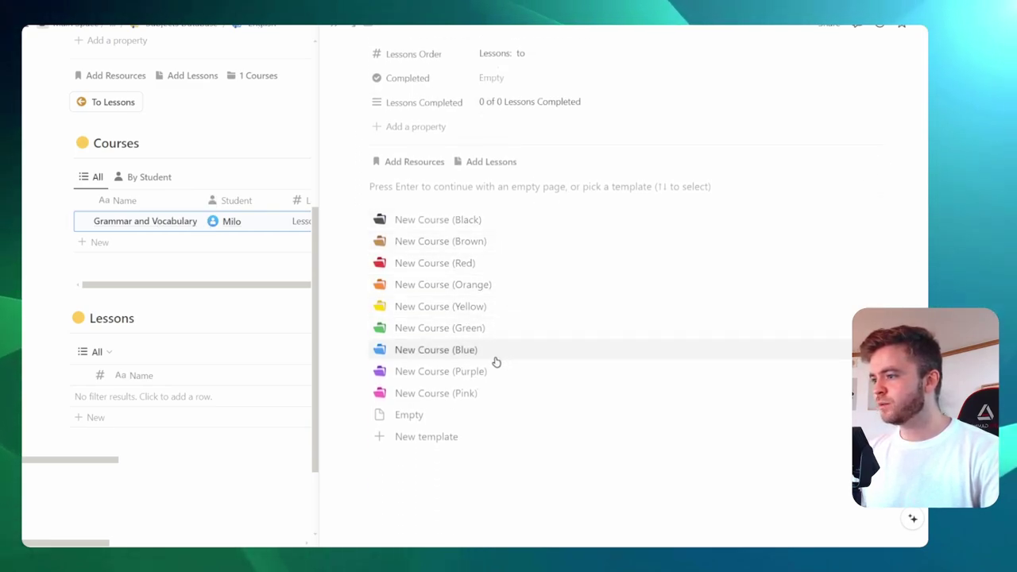
pyautogui.click(448, 353)
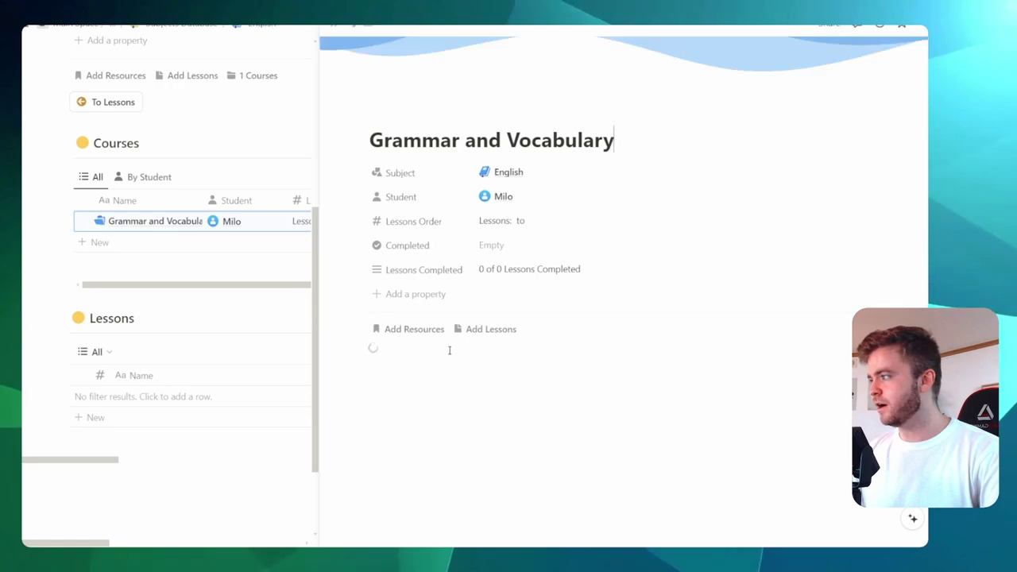
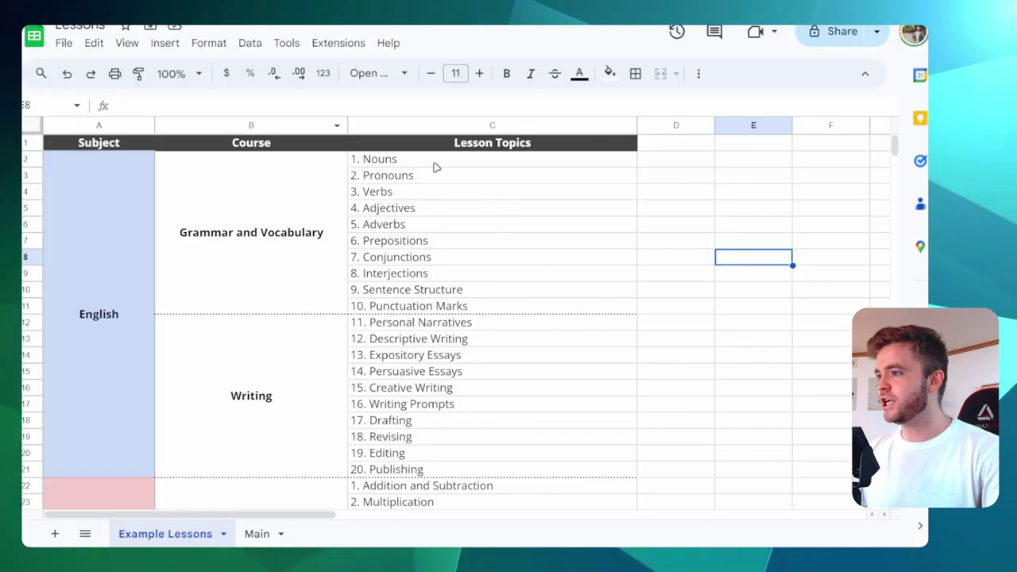
# Copy the Grammar and Vocabulary lesson topics from Google Sheets, and add and select a blank lesson on the course page in Notion.
pyautogui.moveTo(418, 158); pyautogui.dragTo(467, 306)
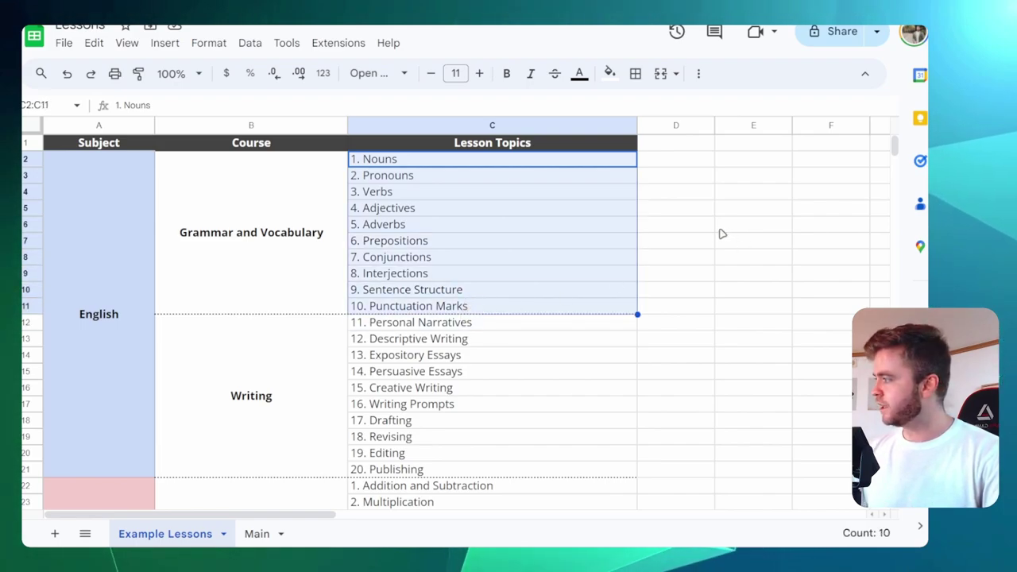
pyautogui.hotkey('ctrl', 'c')
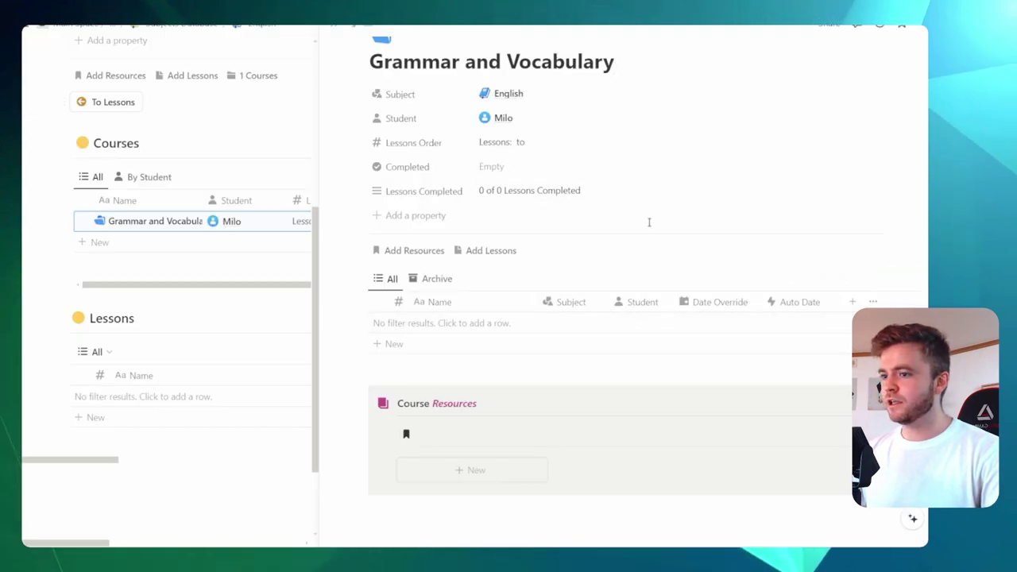
pyautogui.click(391, 352)
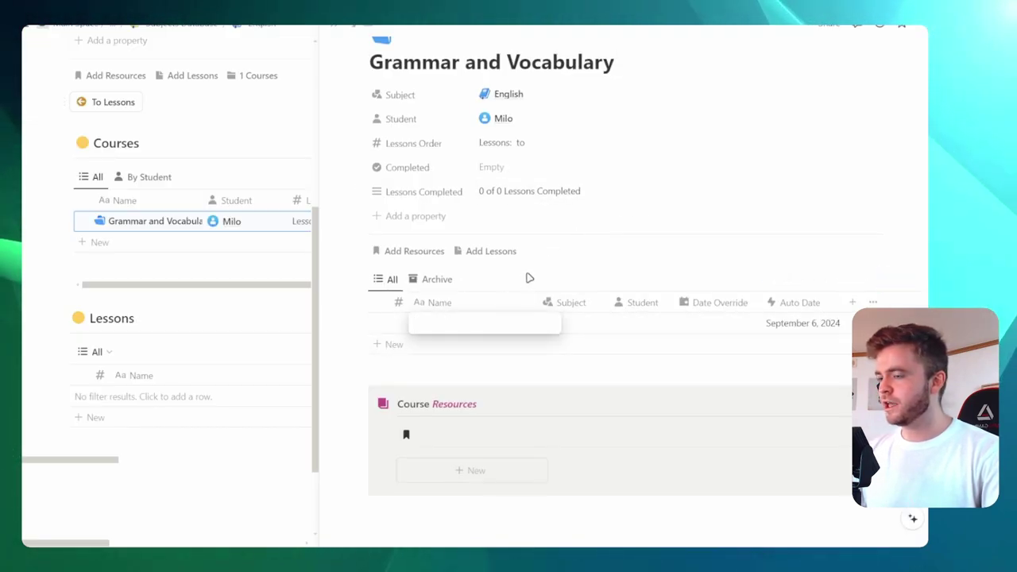
pyautogui.press('Escape')
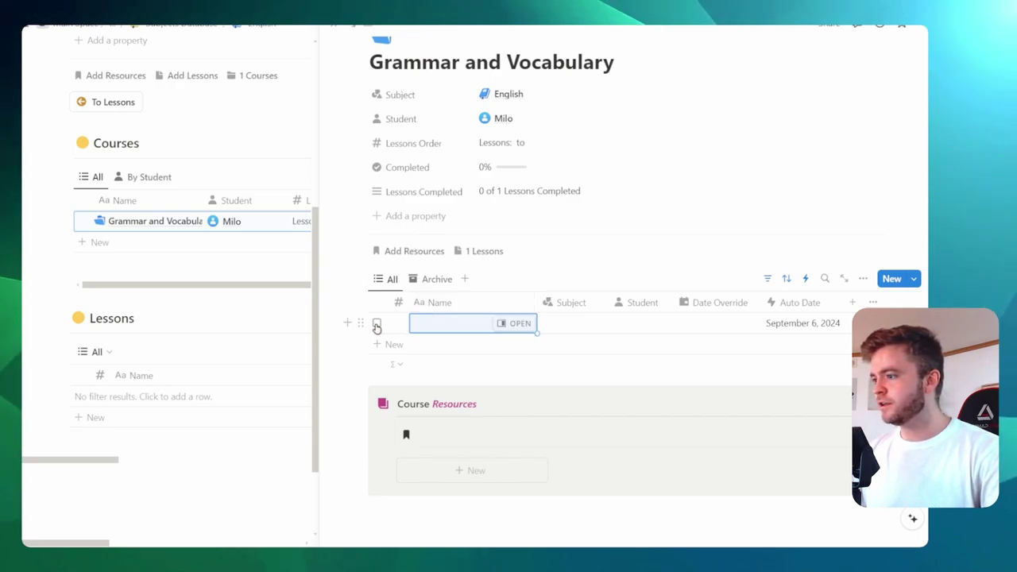
pyautogui.click(376, 324)
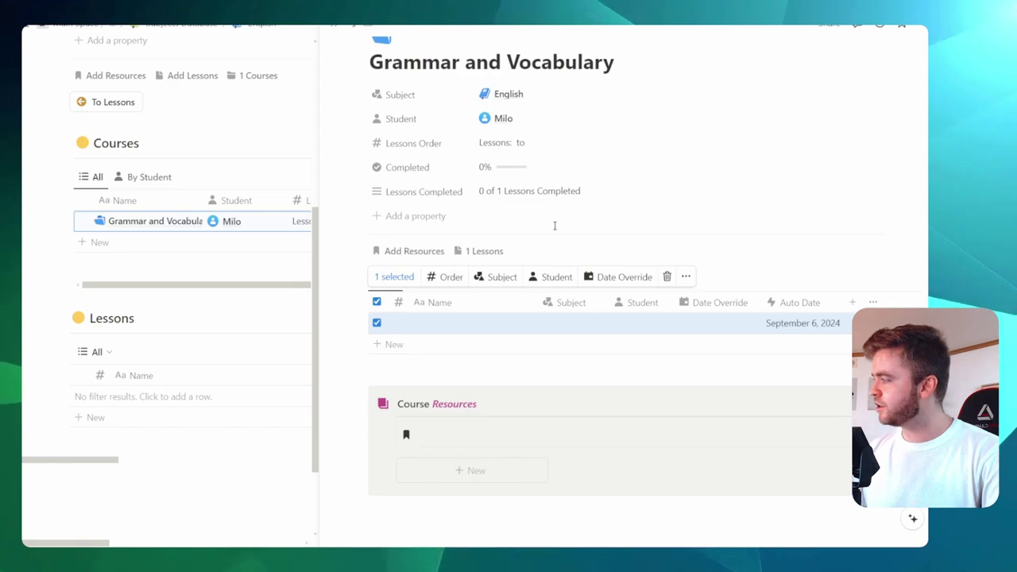
# Try pasting the numbered lesson topics into the course's lesson list, look over the rows and undo the paste.
pyautogui.hotkey('ctrl', 'v')
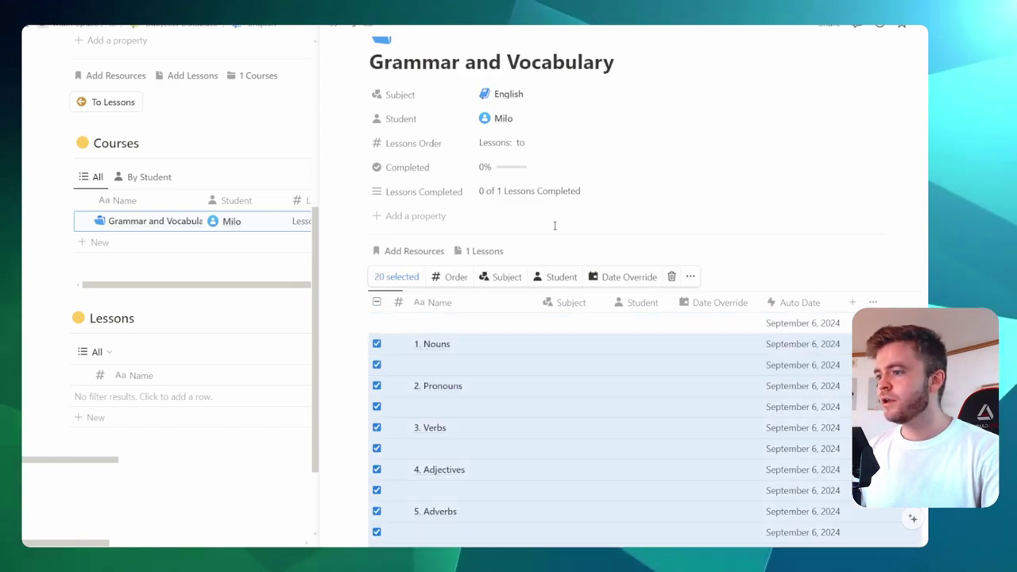
pyautogui.scroll(-2, 617, 225)
pyautogui.scroll(-1, 617, 228)
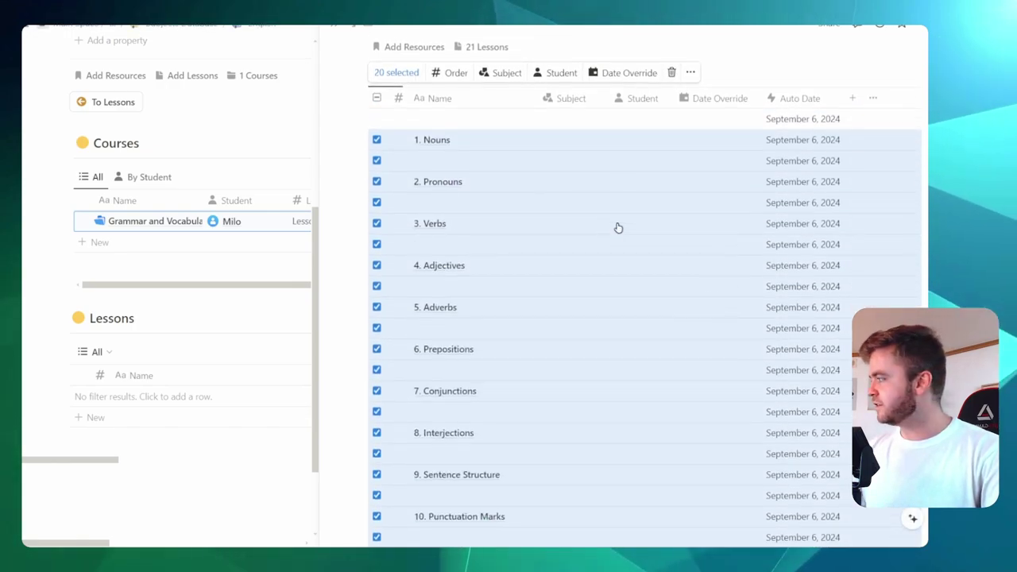
pyautogui.scroll(-1, 617, 228)
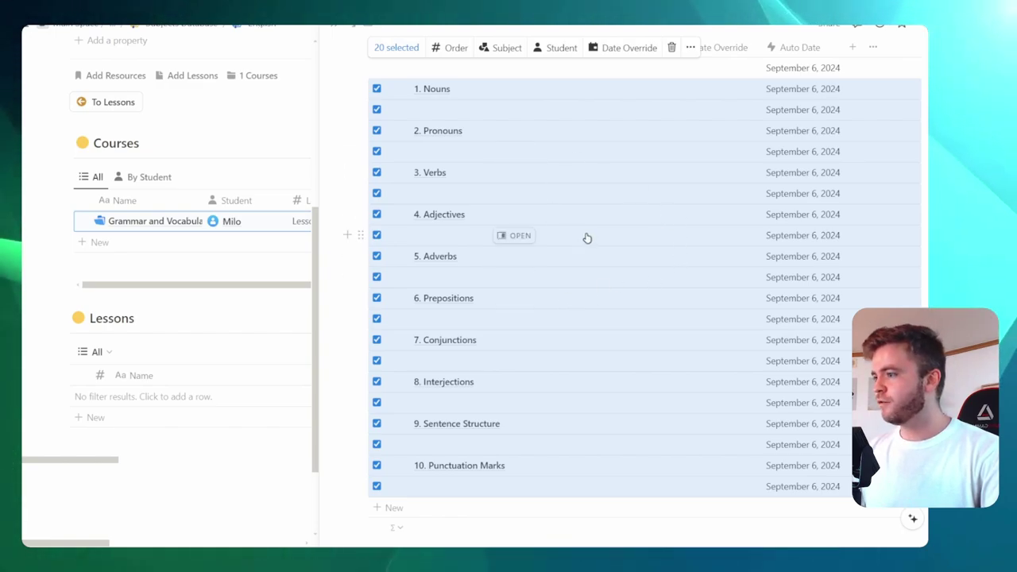
pyautogui.hotkey('ctrl', 'z')
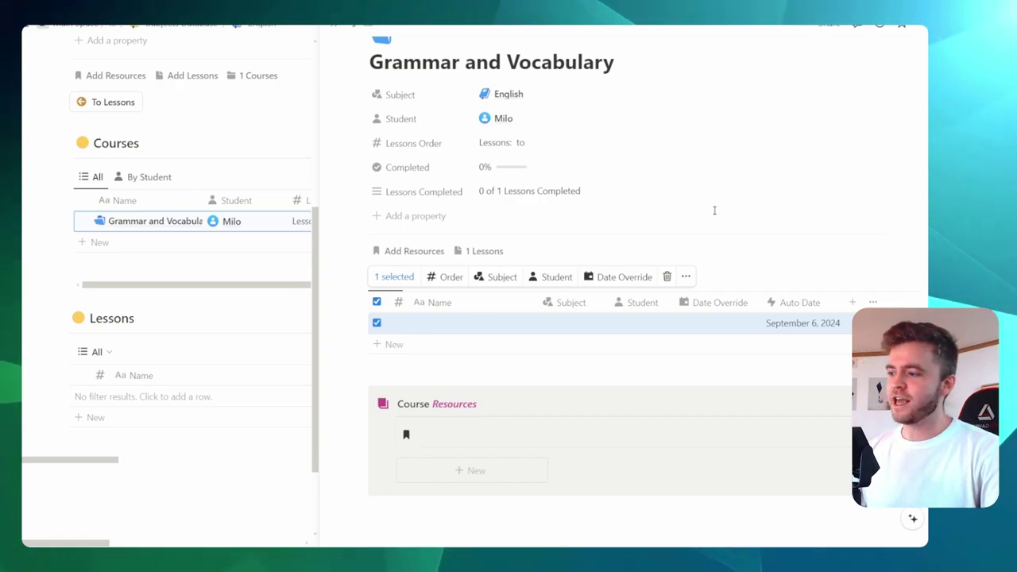
# Paste the unnumbered lesson topics, Nouns to Punctuation Marks, into the course's lesson list and delete the blank lesson above them.
pyautogui.hotkey('ctrl', 'v')
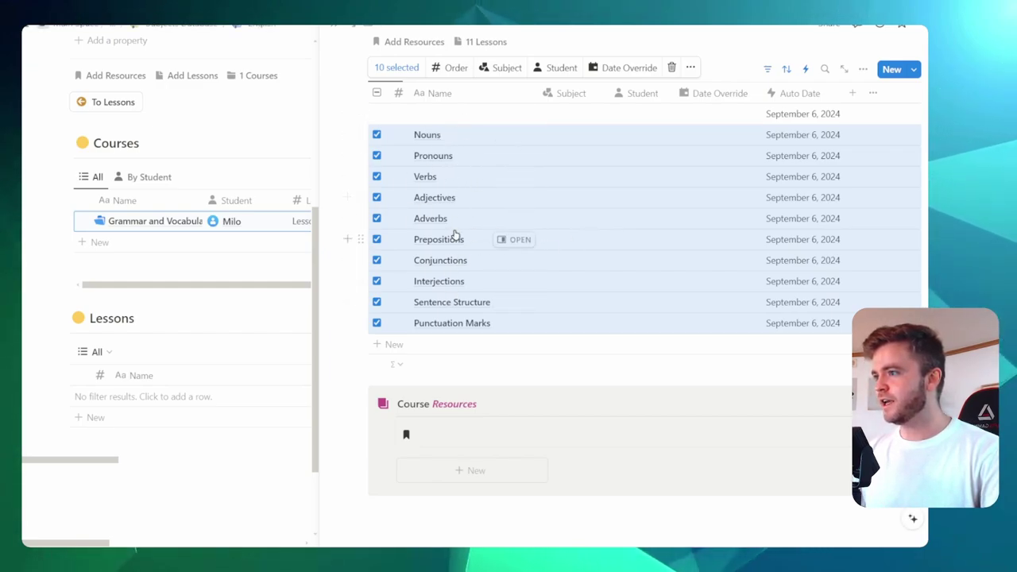
pyautogui.scroll(3, 455, 232)
pyautogui.scroll(-1, 410, 215)
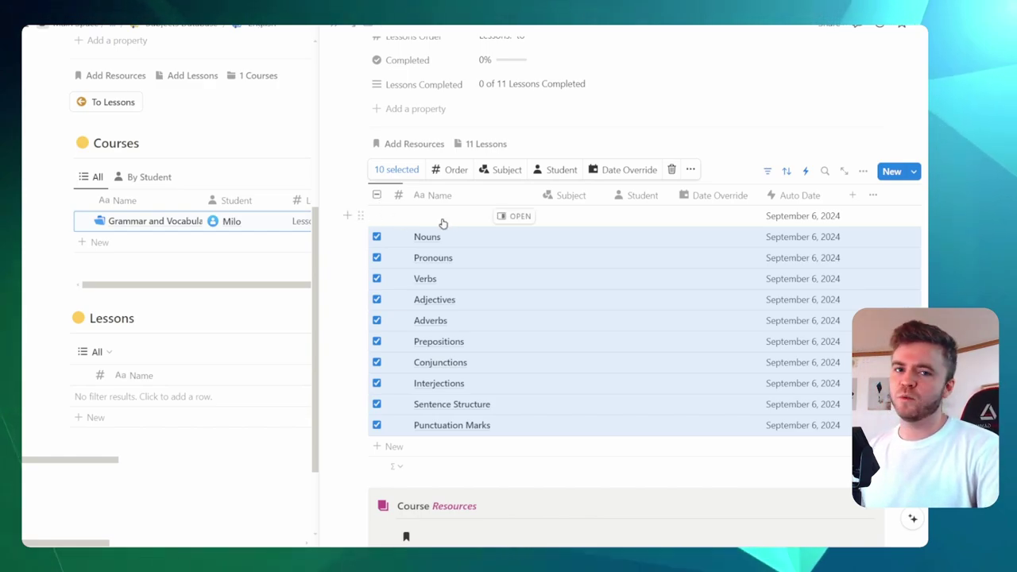
pyautogui.click(599, 150)
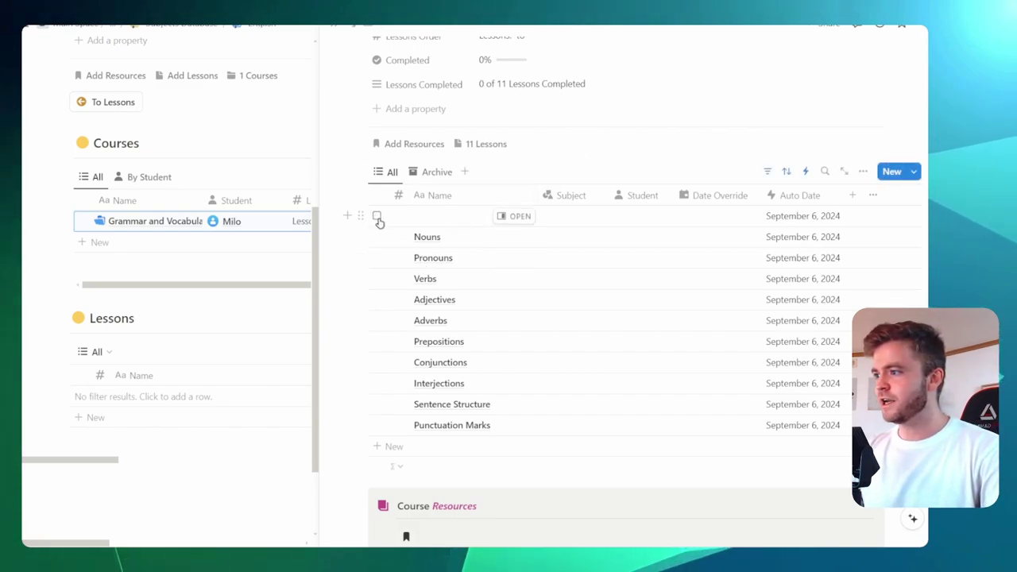
pyautogui.click(378, 218)
pyautogui.press('Delete')
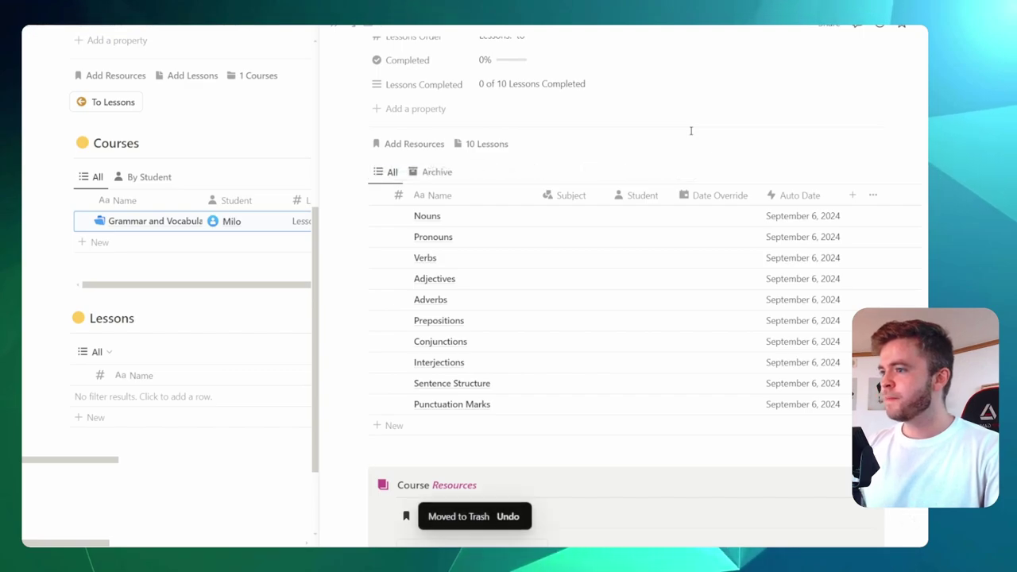
# Select all lessons in the Grammar and Vocabulary course and set their subject to English.
pyautogui.click(376, 195)
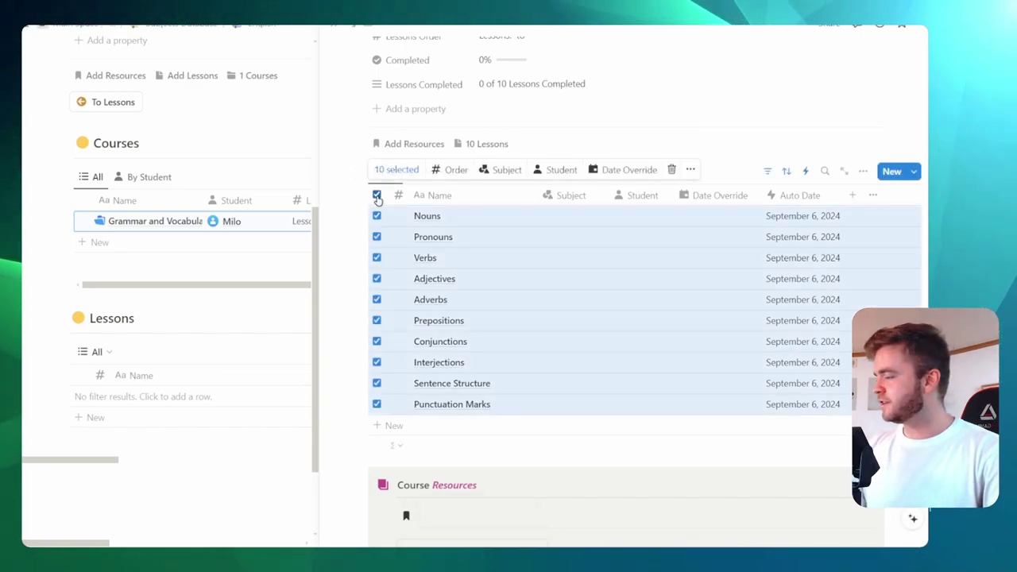
pyautogui.click(506, 170)
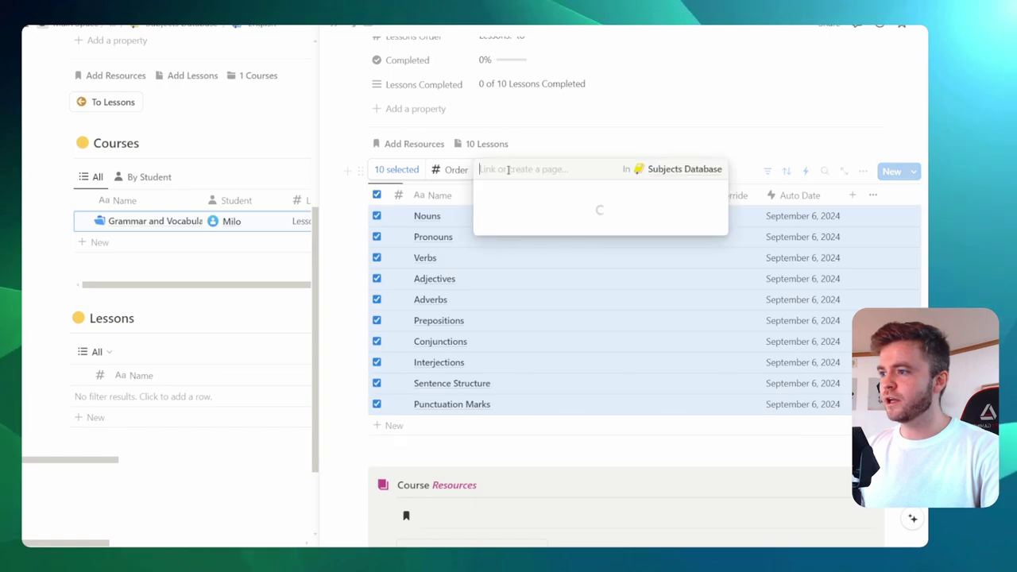
pyautogui.click(552, 222)
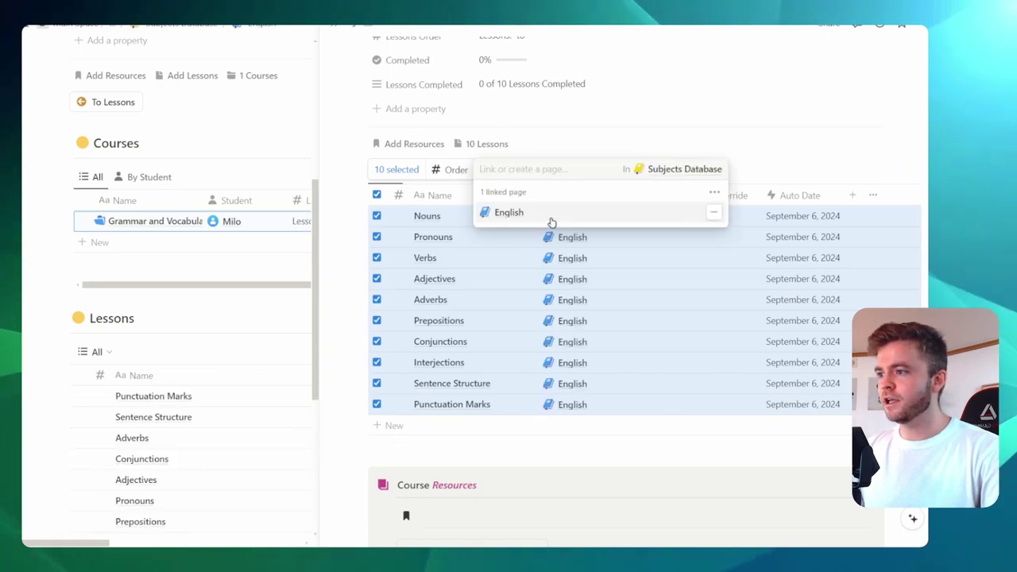
pyautogui.click(603, 143)
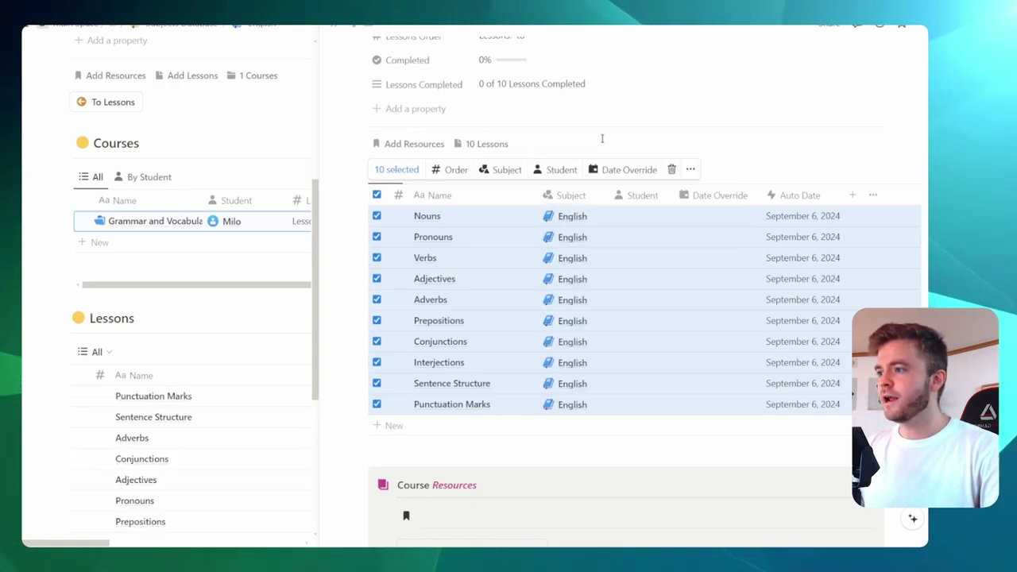
# Assign all the selected lessons to the same student as the Grammar and Vocabulary course.
pyautogui.click(556, 170)
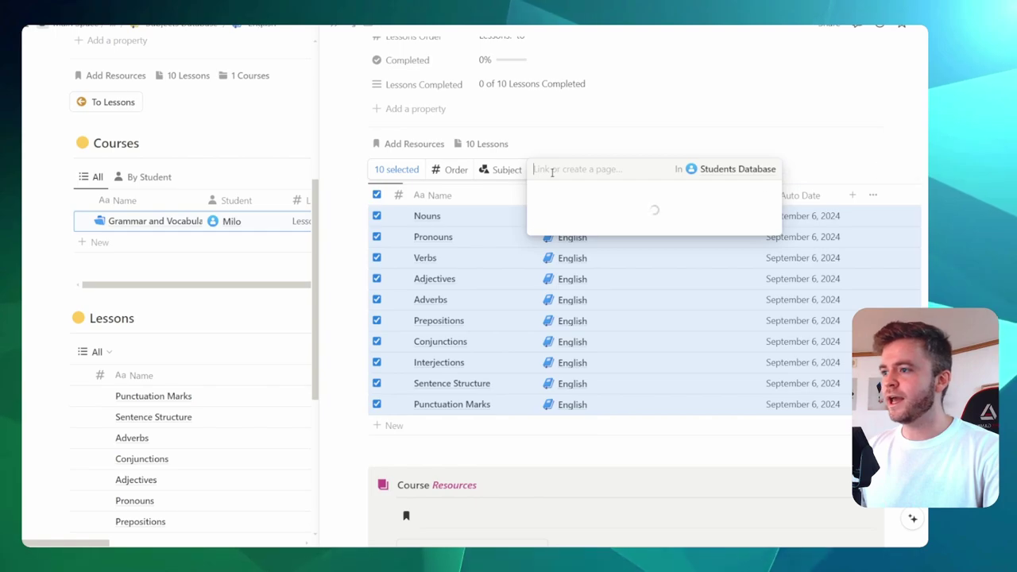
pyautogui.click(602, 213)
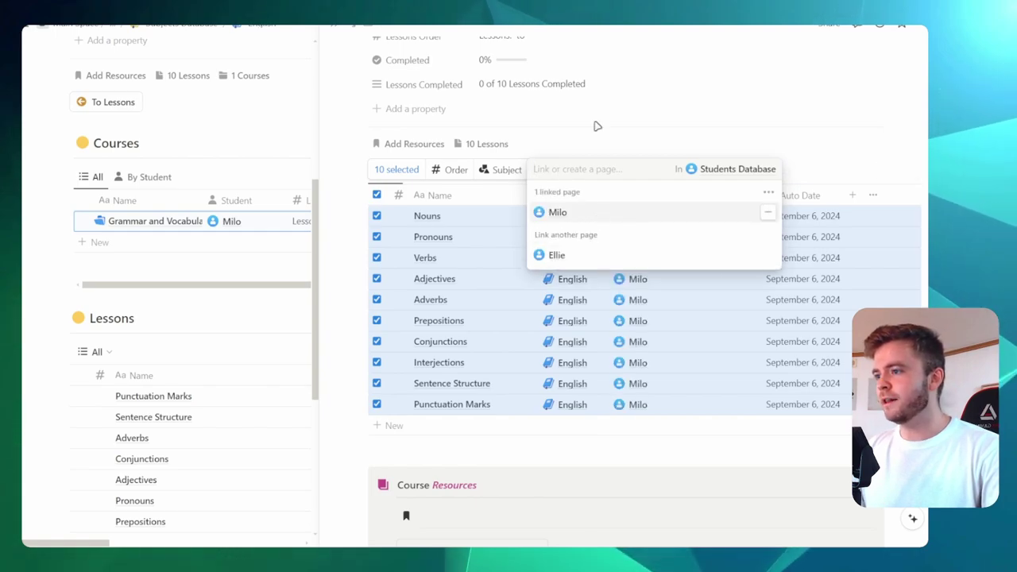
pyautogui.click(598, 142)
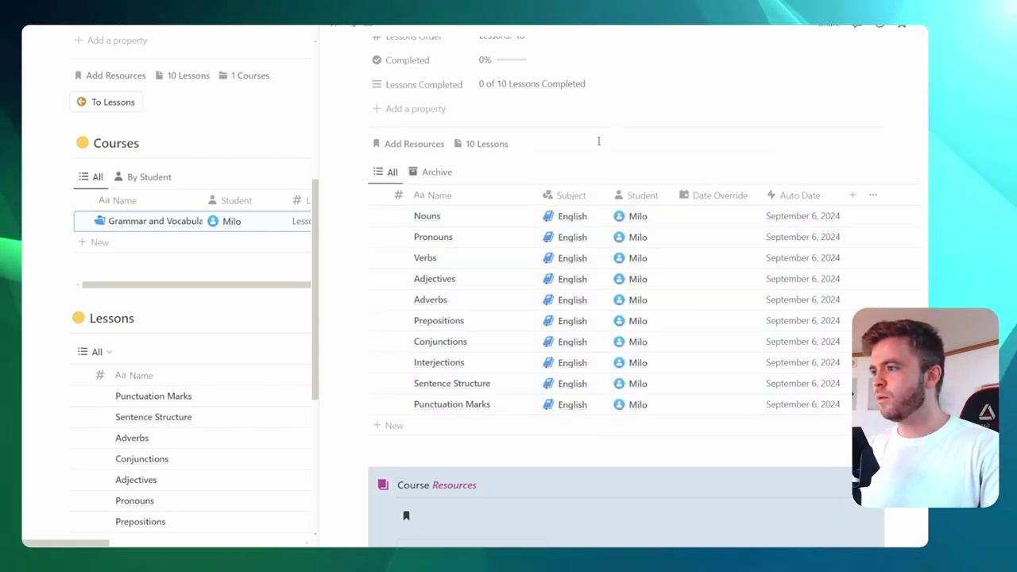
# Return to the English subject page to review its courses and lessons, and reopen the Grammar and Vocabulary course's lesson list.
pyautogui.press('Escape')
pyautogui.scroll(3, 261, 159)
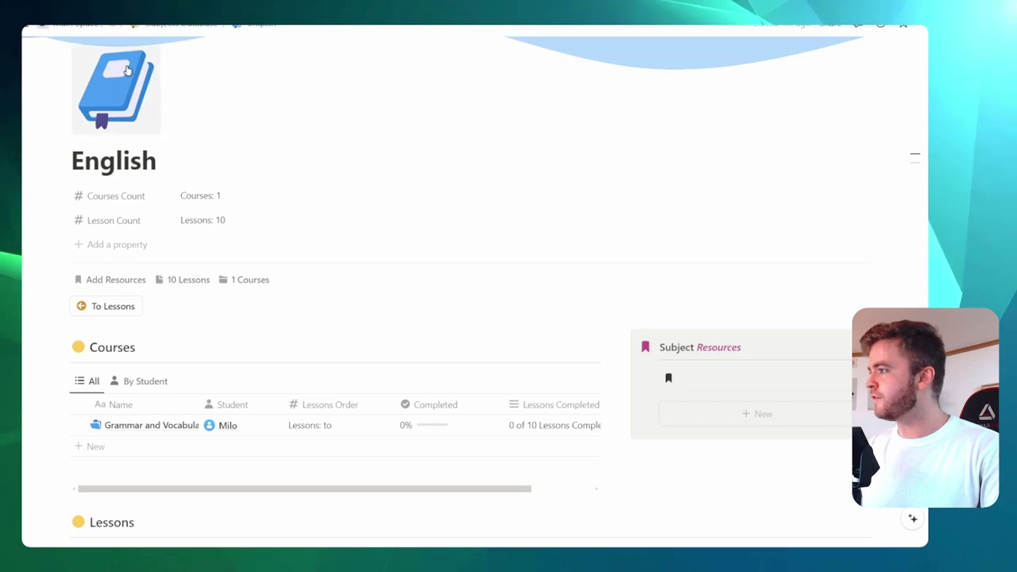
pyautogui.scroll(-3, 436, 182)
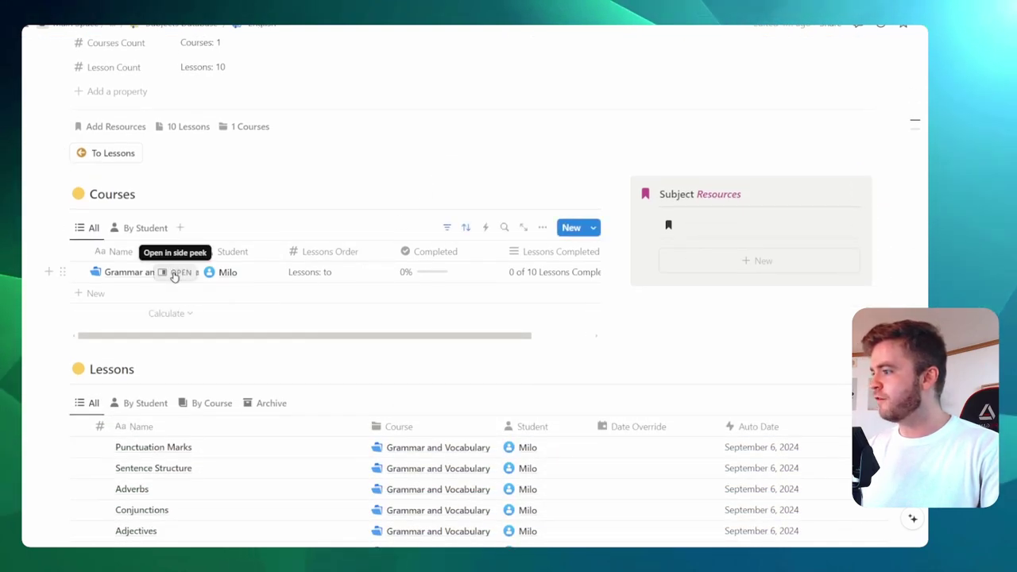
pyautogui.click(166, 272)
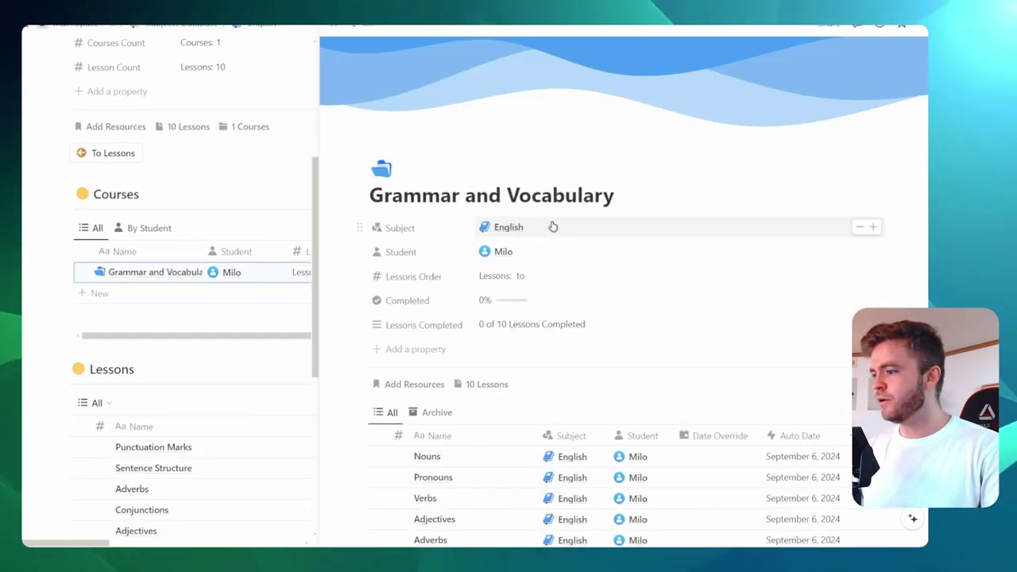
pyautogui.scroll(-4, 560, 208)
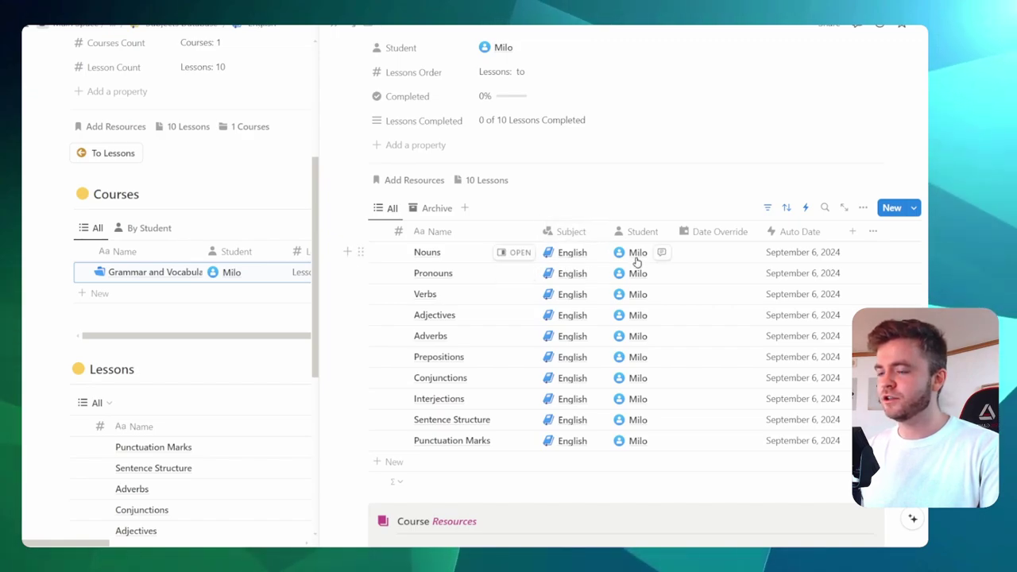
pyautogui.scroll(-1, 636, 255)
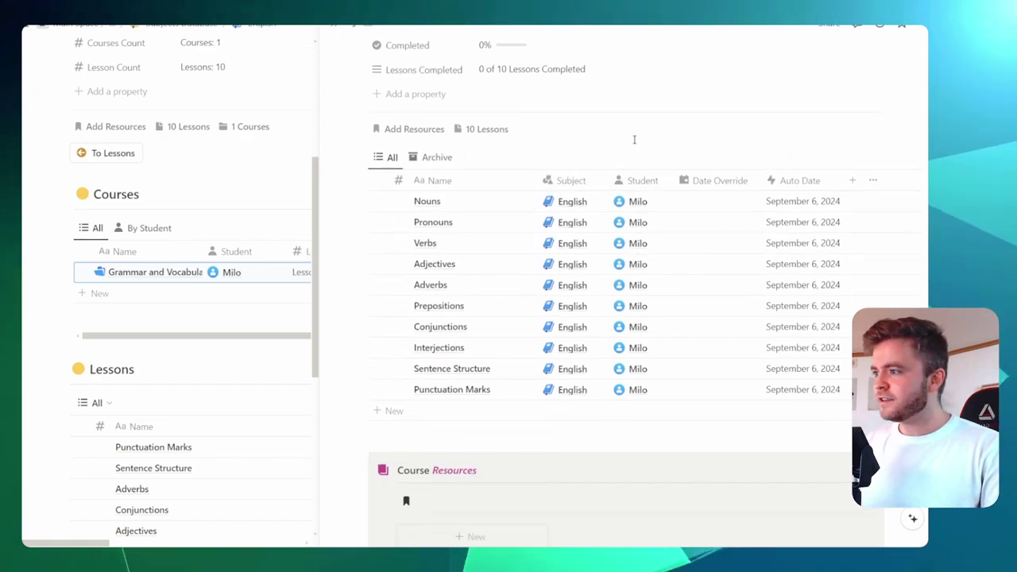
# Number the Grammar and Vocabulary lessons in order from 1 for Nouns to 10 for Punctuation Marks.
pyautogui.click(398, 202)
pyautogui.press('Escape')
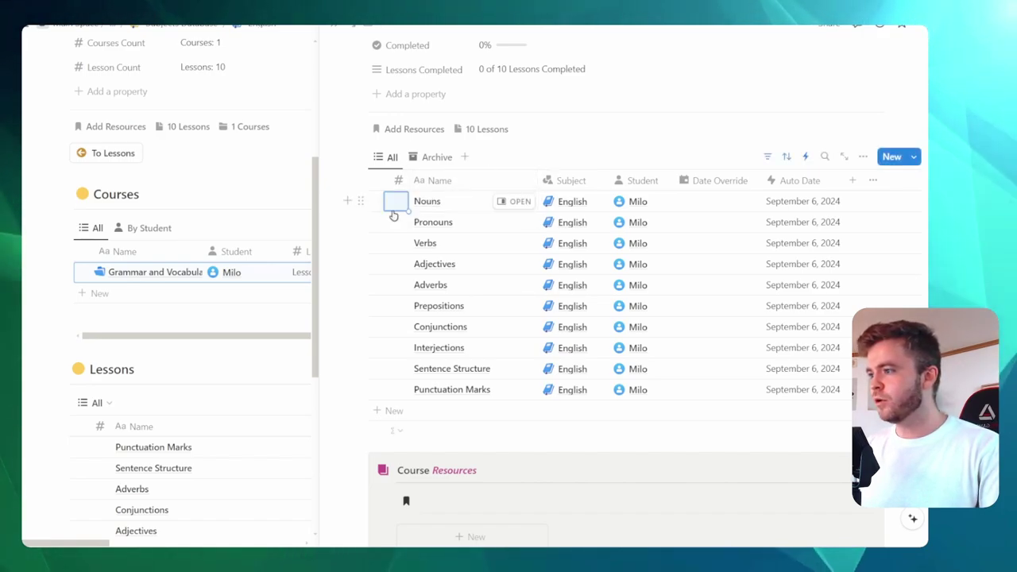
pyautogui.click(399, 205)
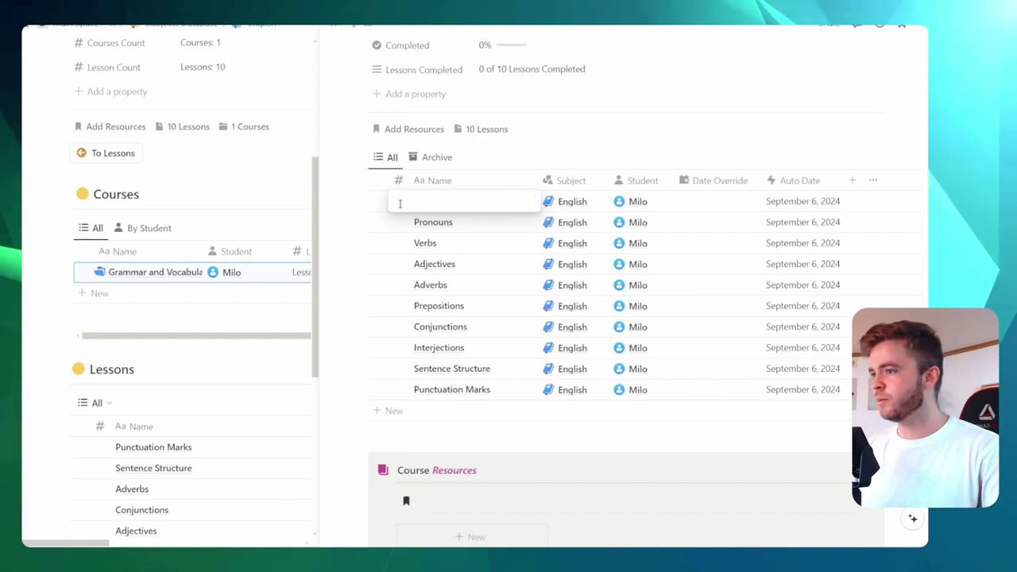
pyautogui.write('1')
pyautogui.press('Return')
pyautogui.press('Down')
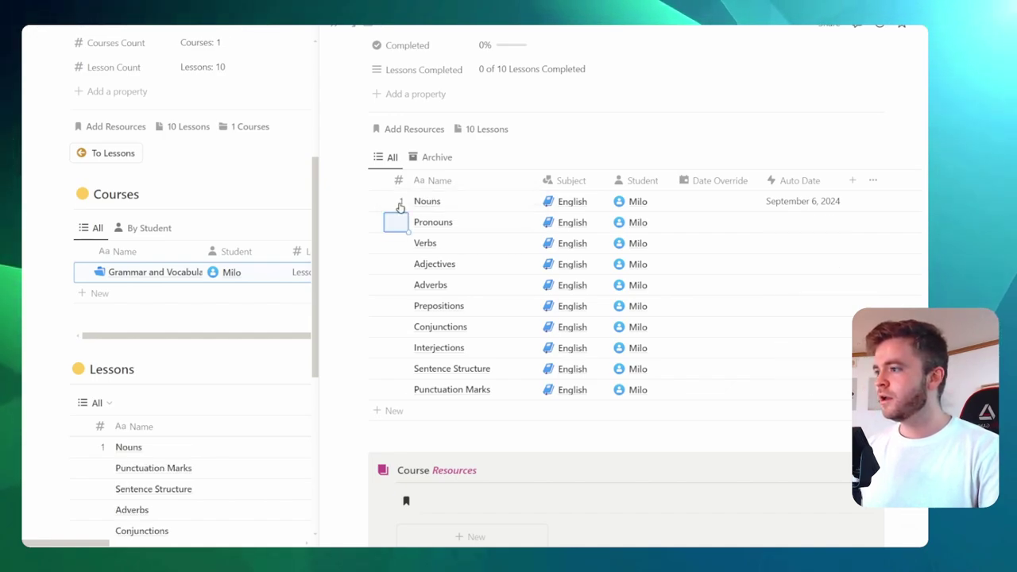
pyautogui.write('2')
pyautogui.press('Return')
pyautogui.press('Down')
pyautogui.write('3')
pyautogui.press('Return')
pyautogui.press('Down')
pyautogui.write('4')
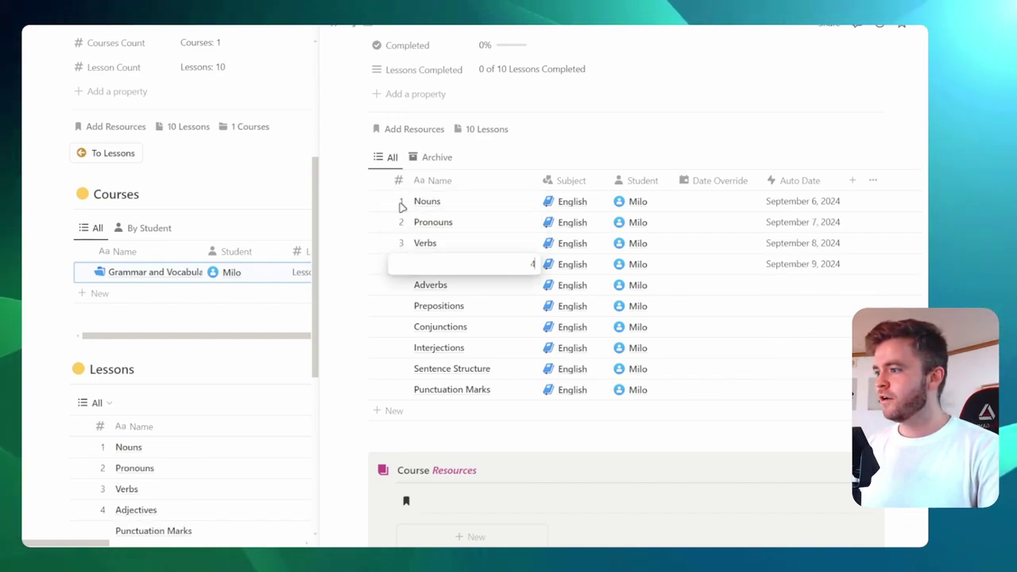
pyautogui.press('Return')
pyautogui.press('Down')
pyautogui.write('5')
pyautogui.press('Return')
pyautogui.press('Down')
pyautogui.write('6')
pyautogui.press('Return')
pyautogui.press('Down')
pyautogui.write('7')
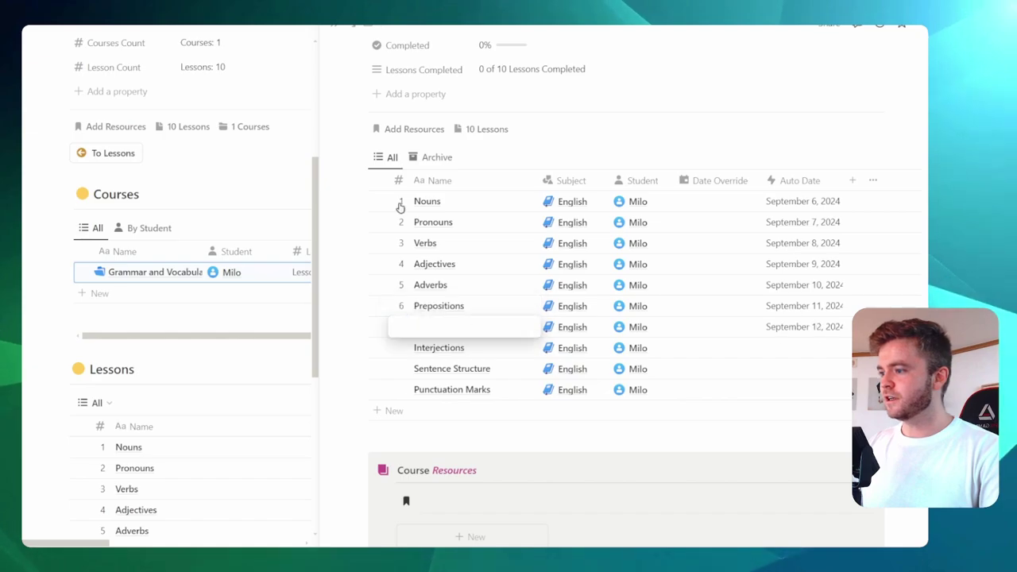
pyautogui.press('Return')
pyautogui.press('Down')
pyautogui.write('8')
pyautogui.press('Return')
pyautogui.press('Down')
pyautogui.write('9')
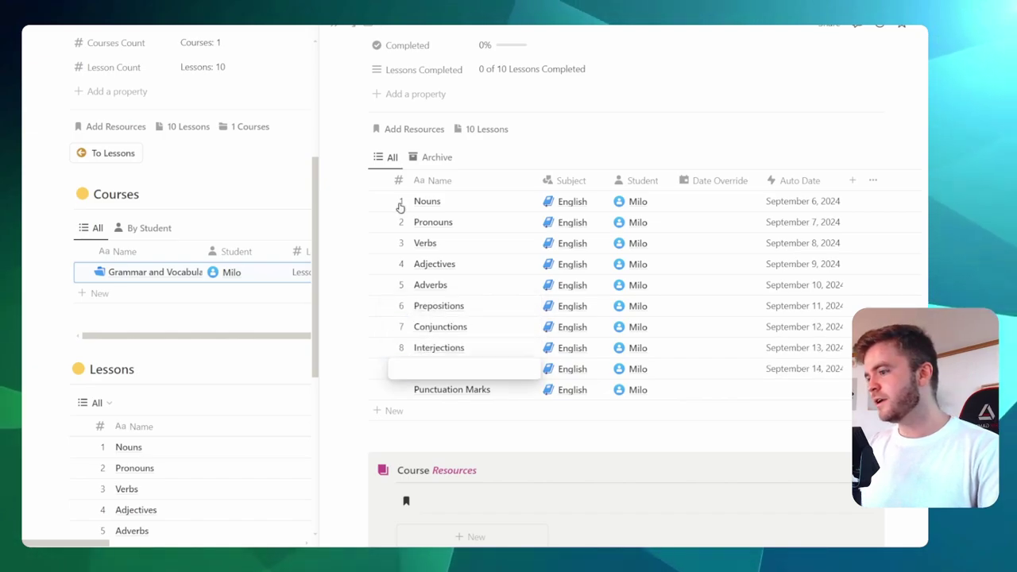
pyautogui.press('Return')
pyautogui.press('Down')
pyautogui.write('10')
pyautogui.press('Return')
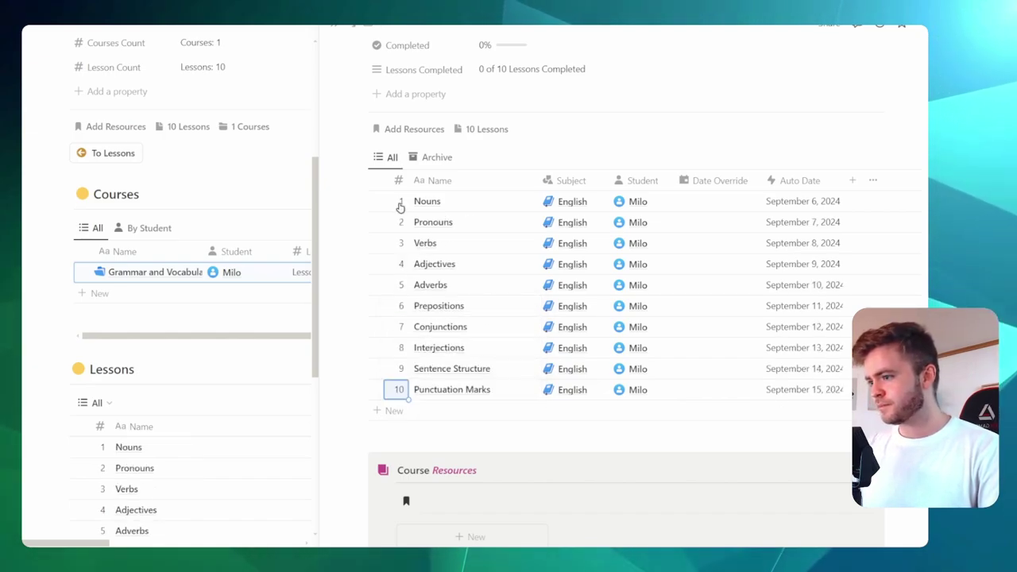
# Override the date of the Adjectives lesson with September 18, 2024, and review the automatic dates of the numbered lessons.
pyautogui.click(554, 126)
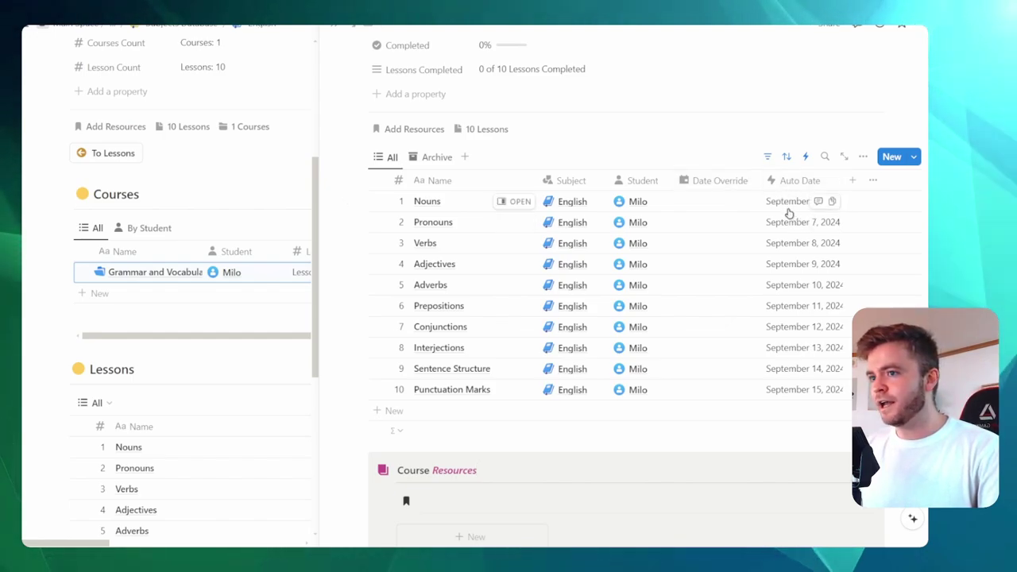
pyautogui.scroll(-1, 634, 129)
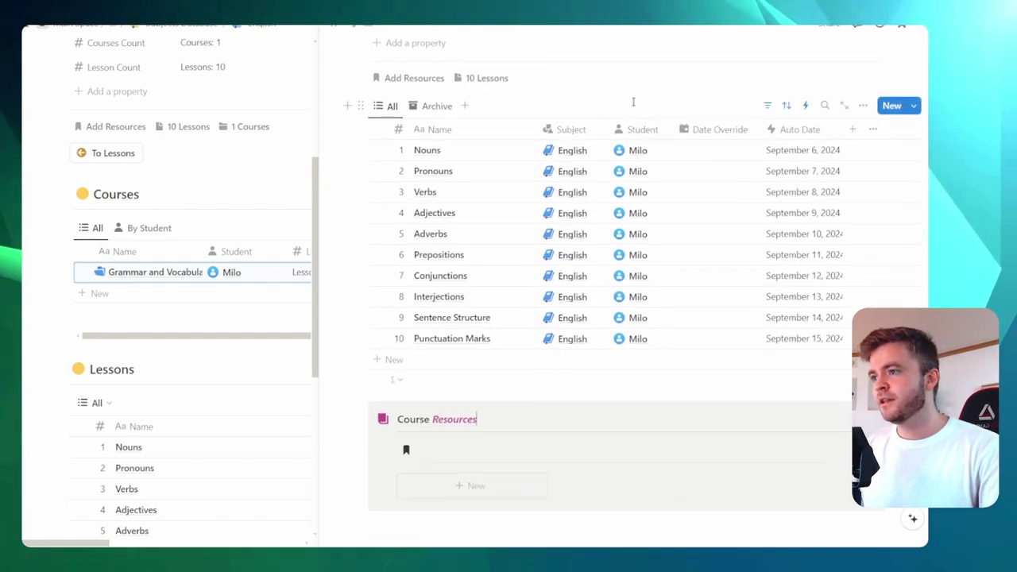
pyautogui.scroll(1, 634, 135)
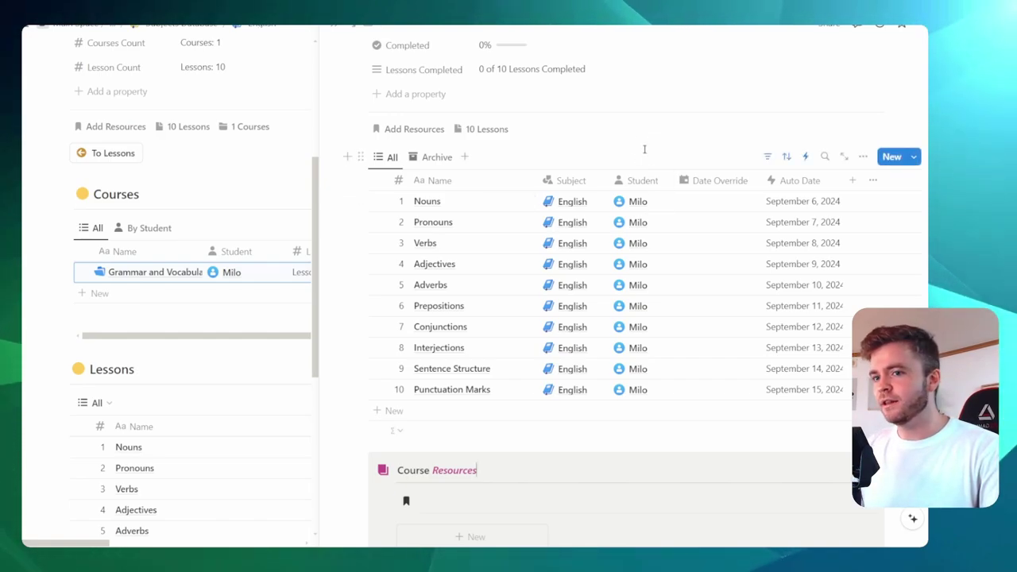
pyautogui.scroll(-1, 647, 148)
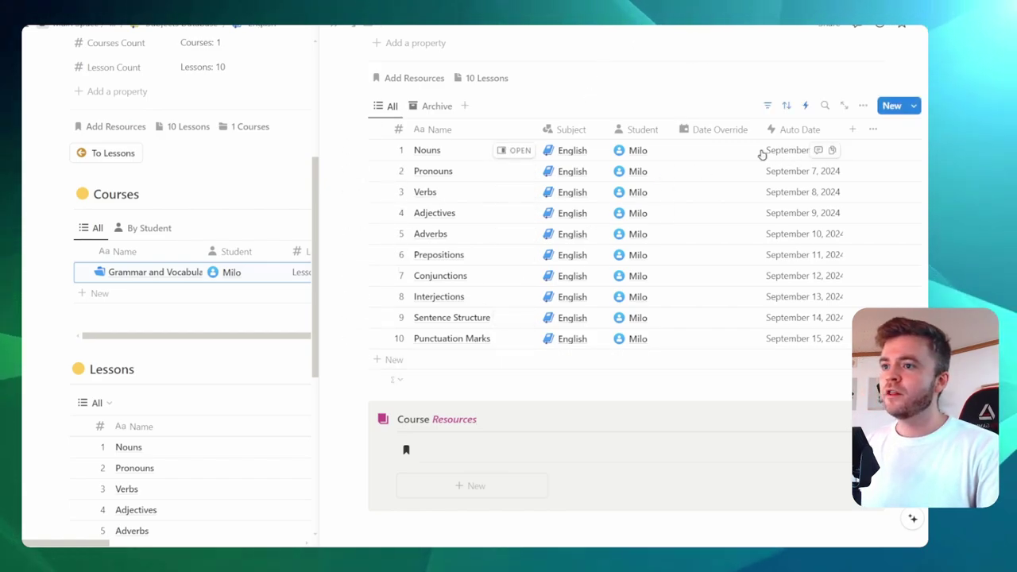
pyautogui.hotkey('ctrl', '+')
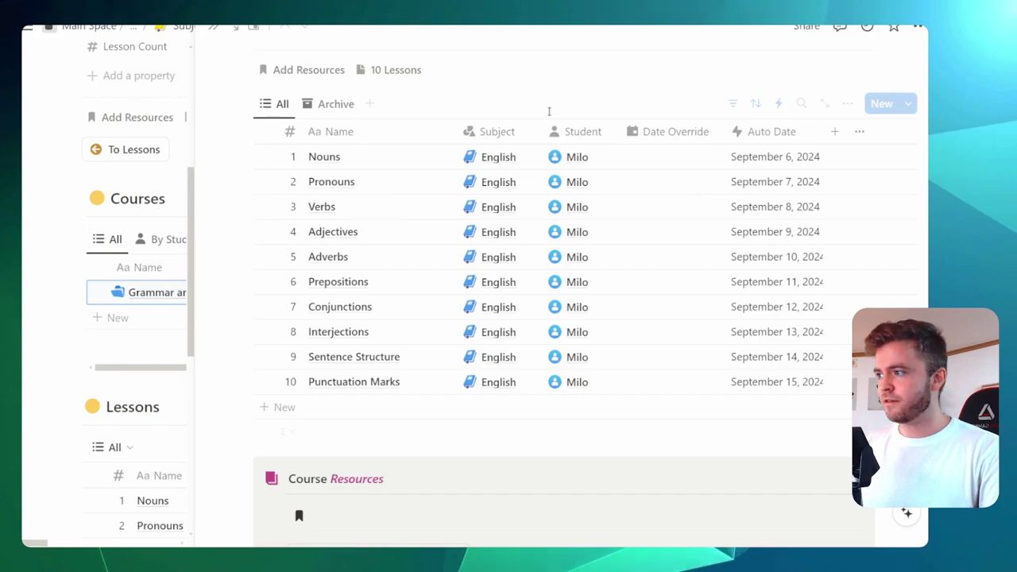
pyautogui.hotkey('ctrl', '-')
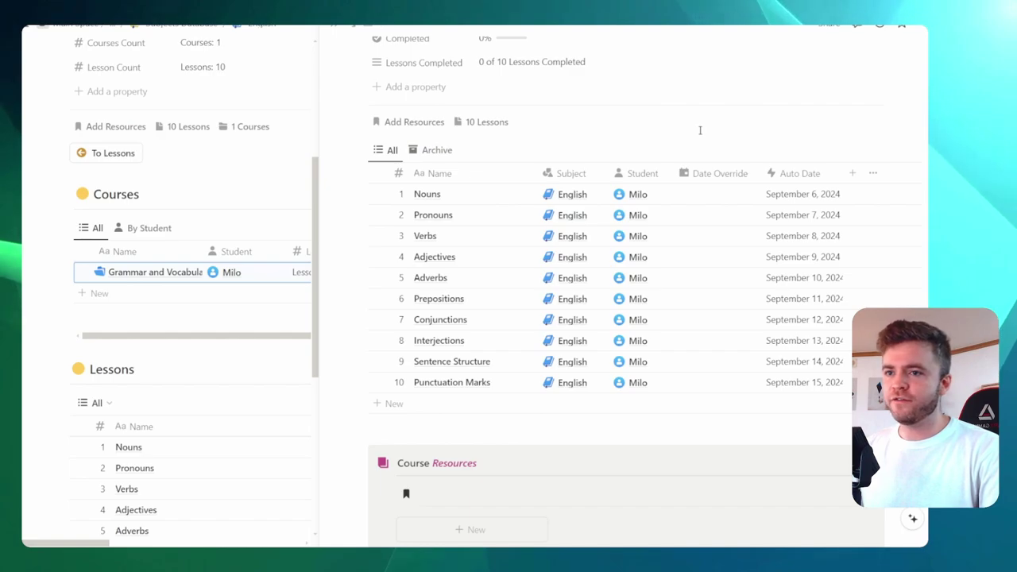
pyautogui.click(702, 262)
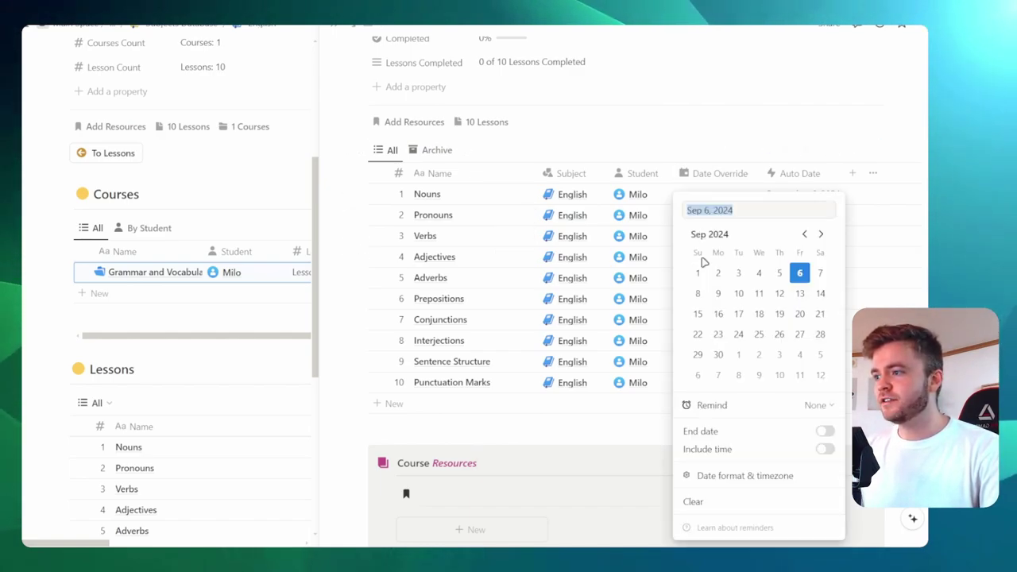
pyautogui.press('Escape')
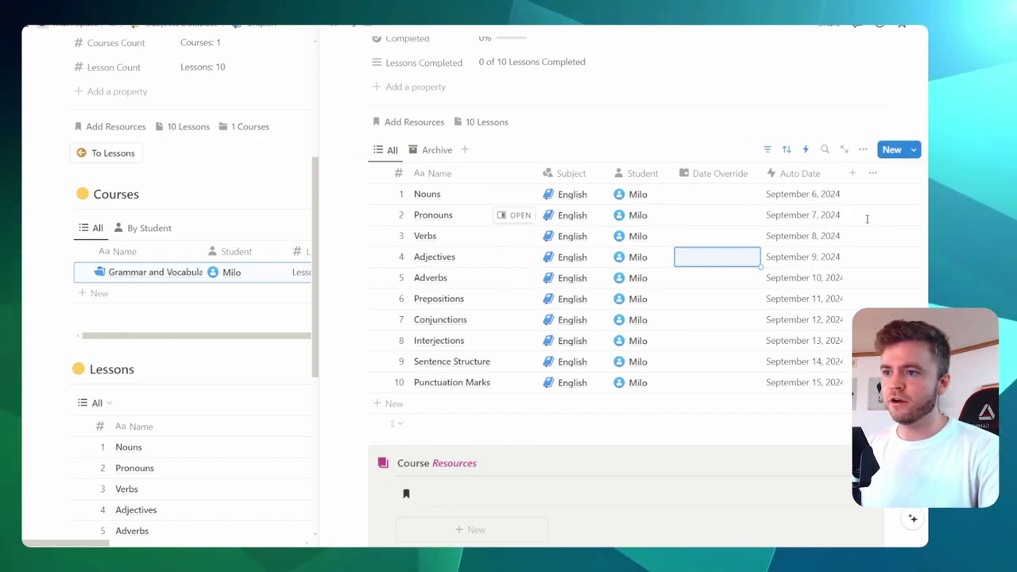
pyautogui.click(711, 260)
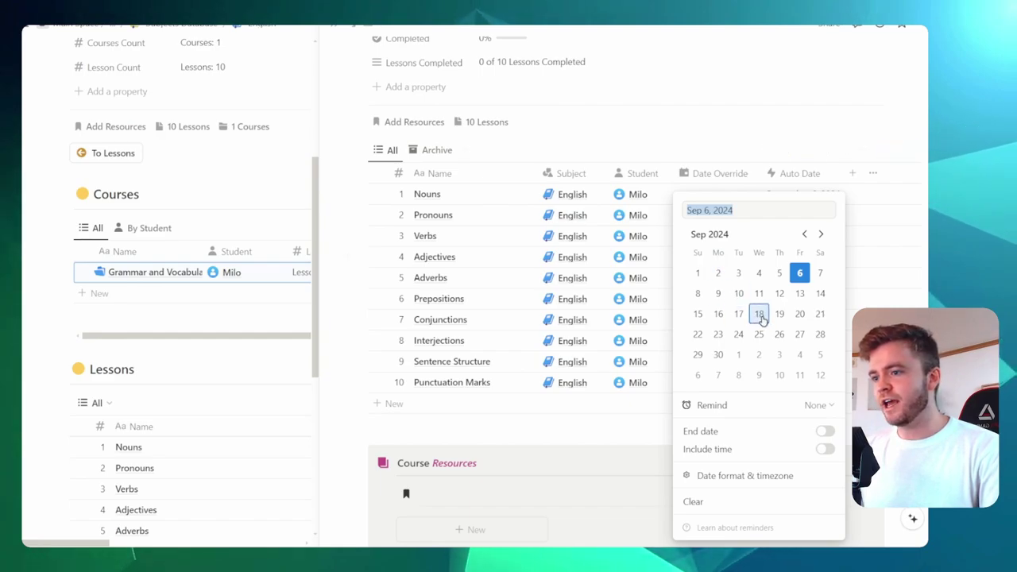
pyautogui.click(695, 108)
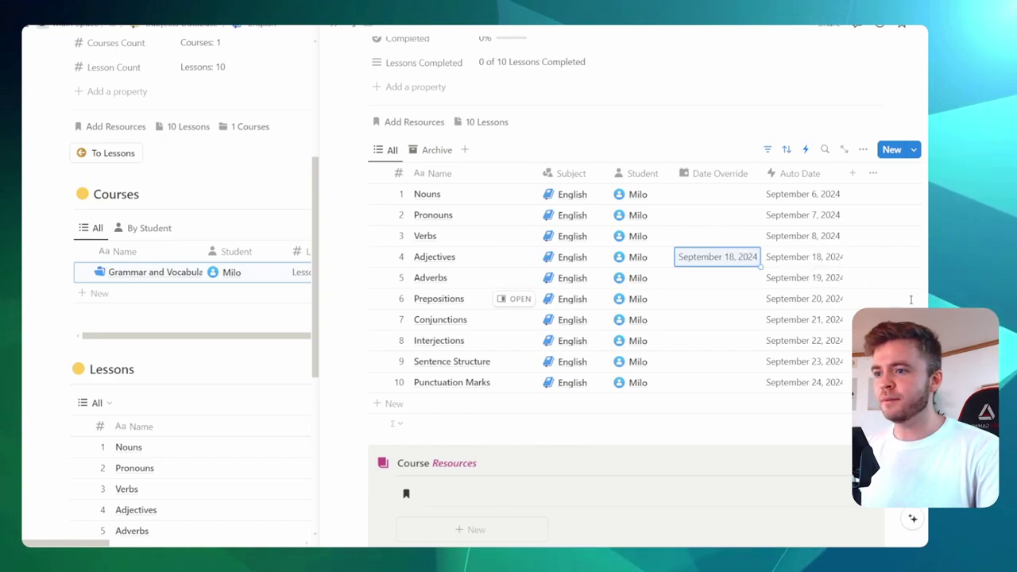
pyautogui.hotkey('ctrl', '+')
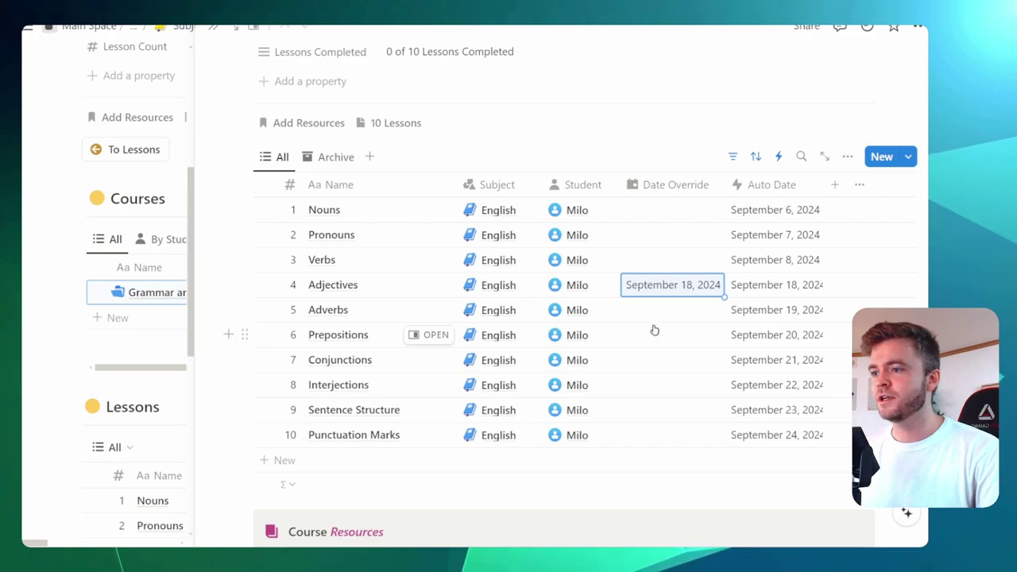
pyautogui.hotkey('ctrl', '-')
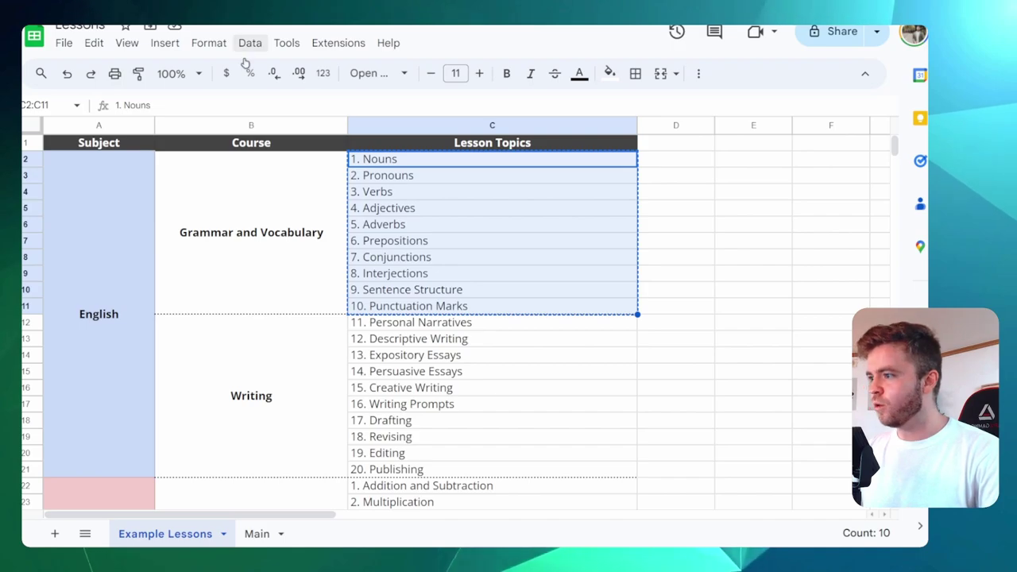
# Look up the second English course in the example lessons spreadsheet and add a course named Writing to the English subject.
pyautogui.scroll(-2, 191, 214)
pyautogui.click(239, 290)
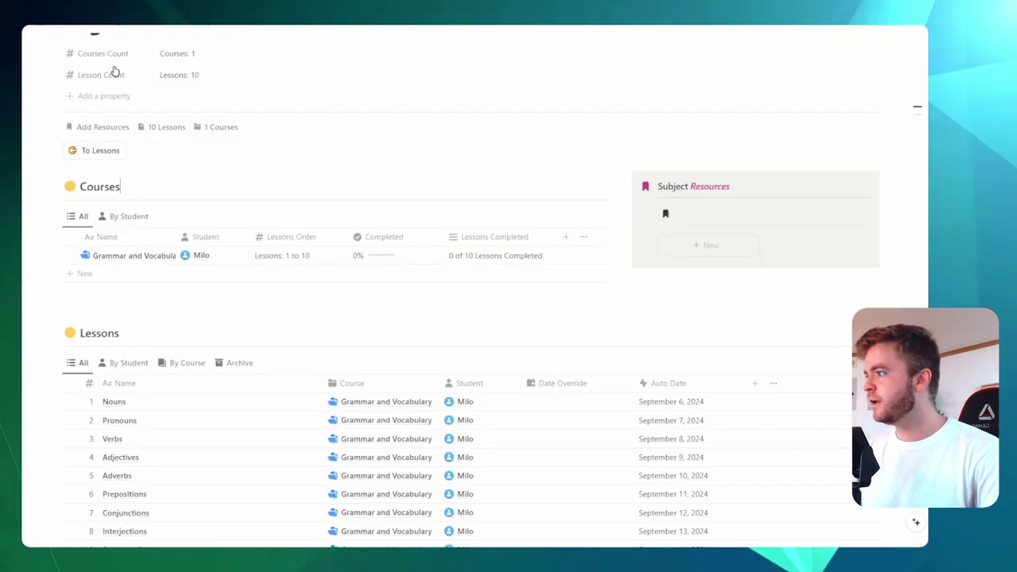
pyautogui.click(83, 273)
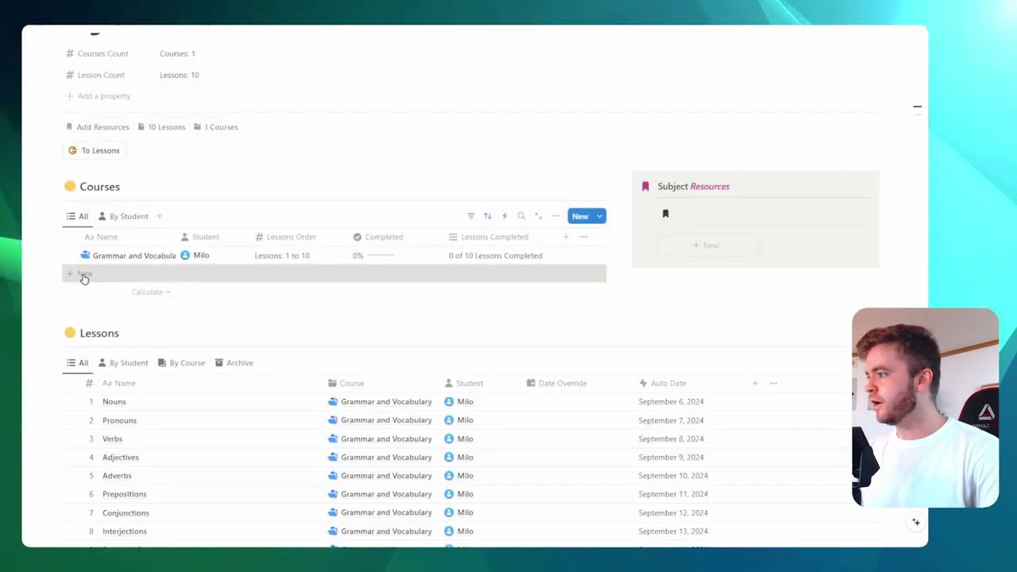
pyautogui.write('Writing')
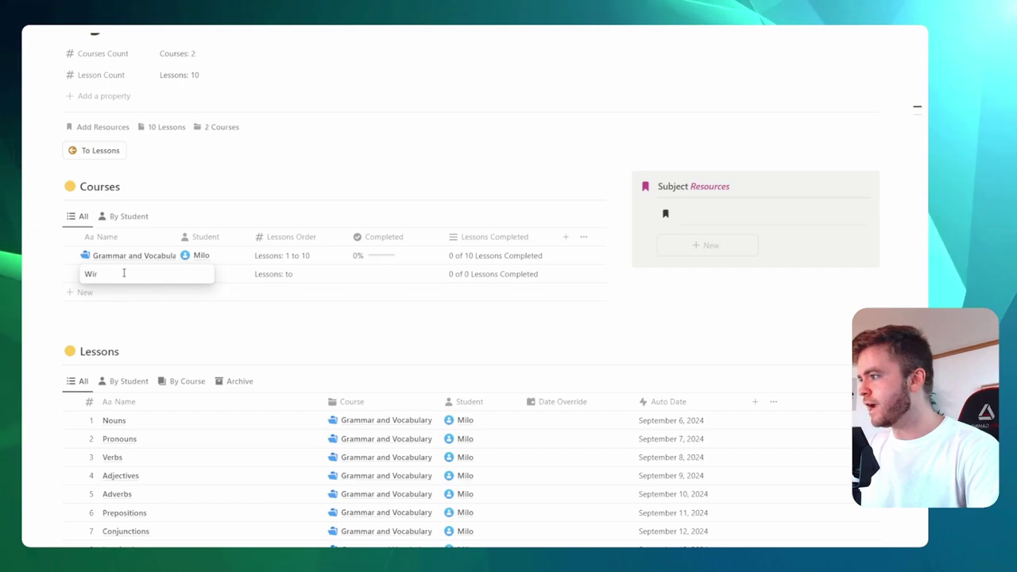
pyautogui.press('Return')
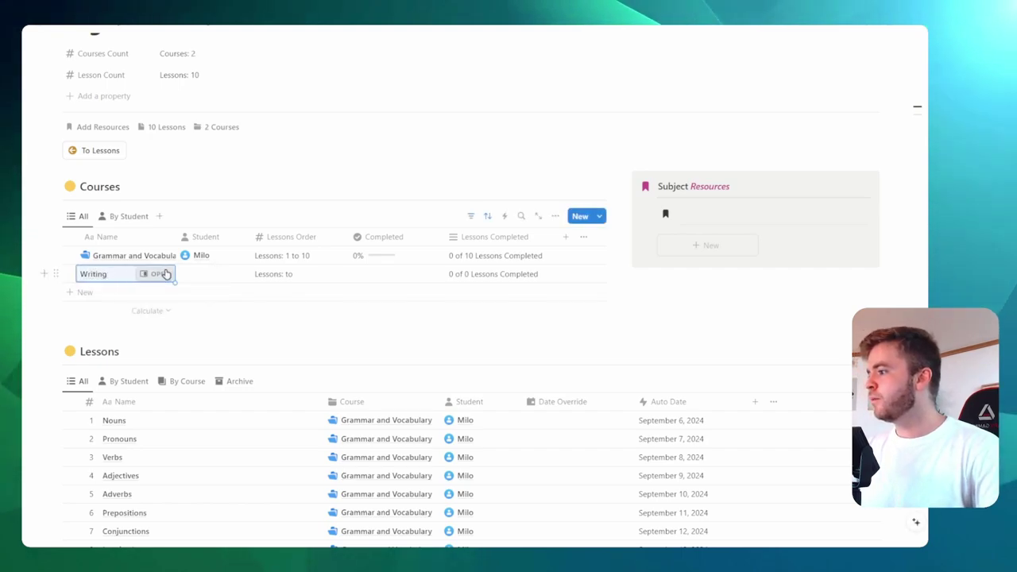
# Assign the Writing course to the student without an English course and apply the New Course (Blue) template to its page.
pyautogui.click(207, 274)
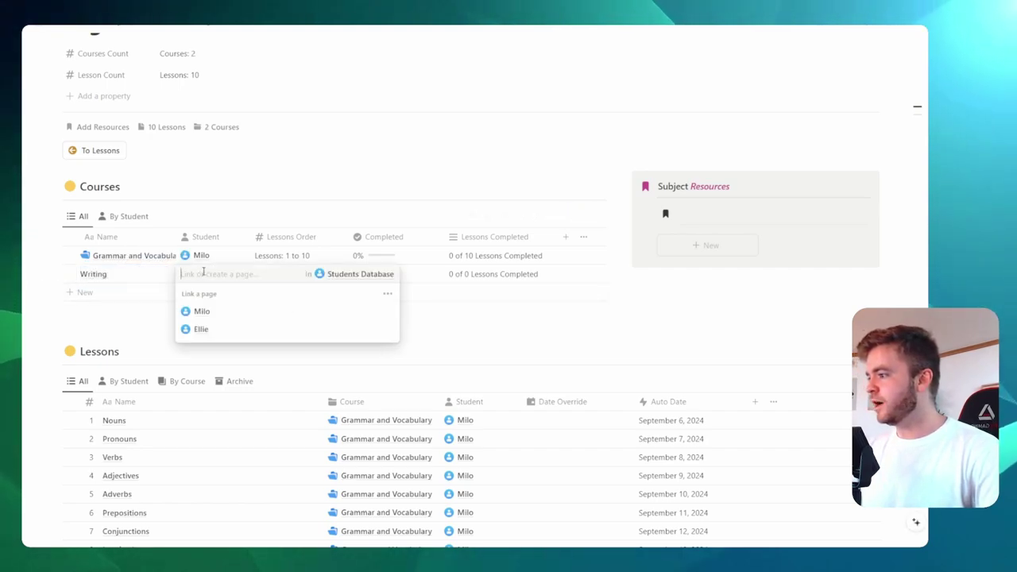
pyautogui.click(208, 329)
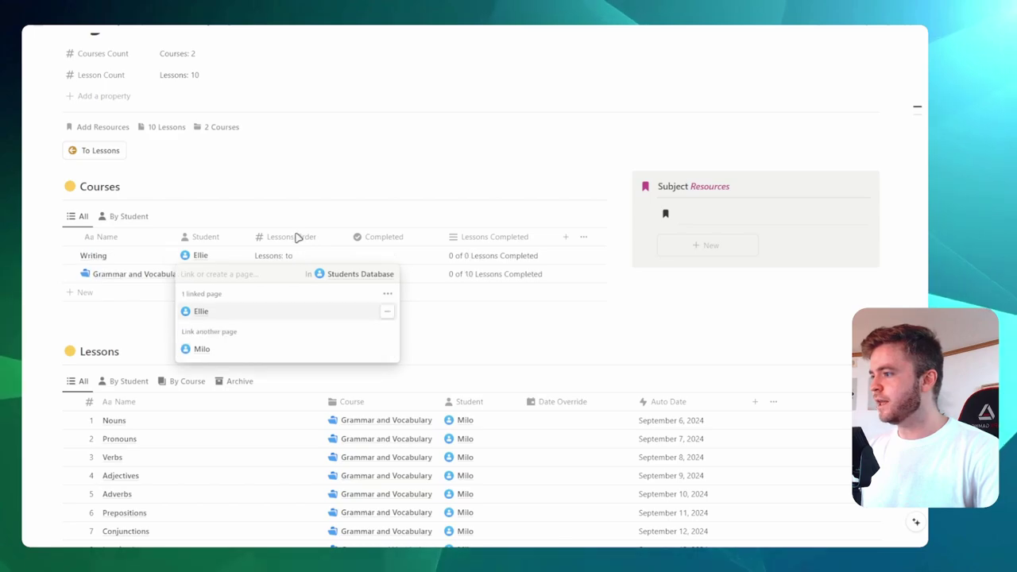
pyautogui.click(279, 189)
pyautogui.click(158, 256)
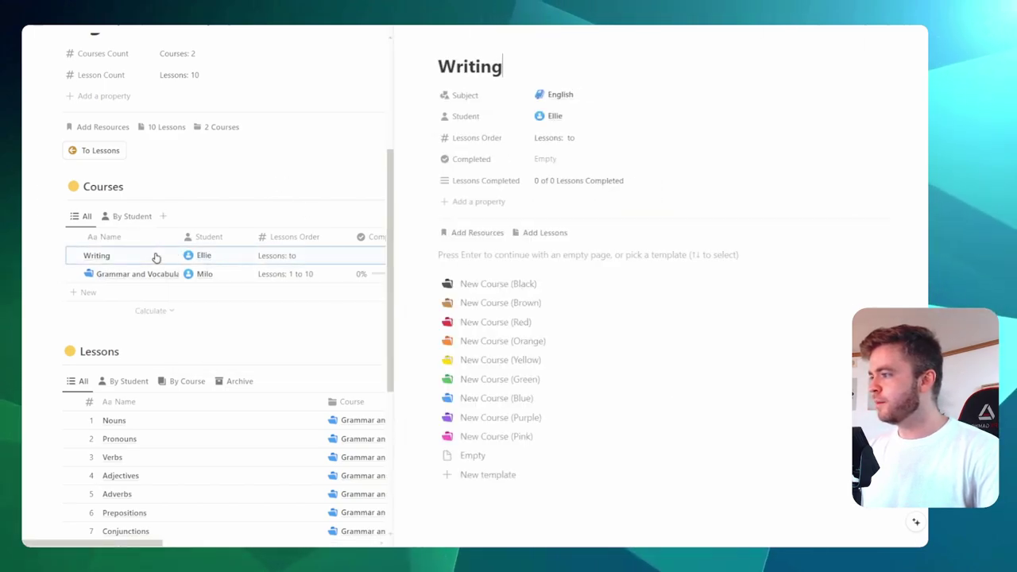
pyautogui.click(500, 397)
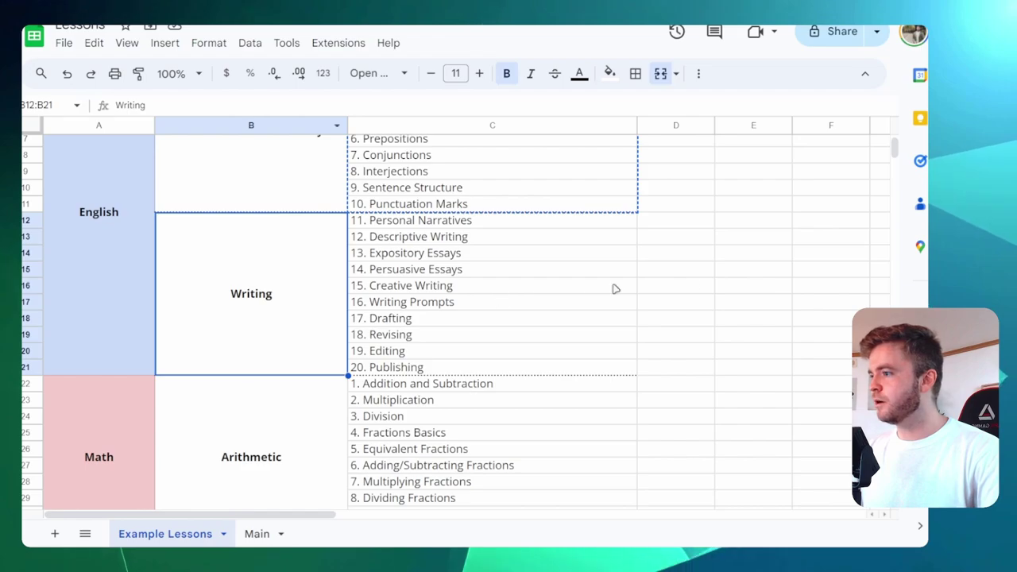
# Copy the Writing topics from the spreadsheet and paste them unnumbered, Personal Narratives to Publishing, into the Writing course's lesson list.
pyautogui.click(675, 268)
pyautogui.moveTo(429, 220); pyautogui.dragTo(438, 367)
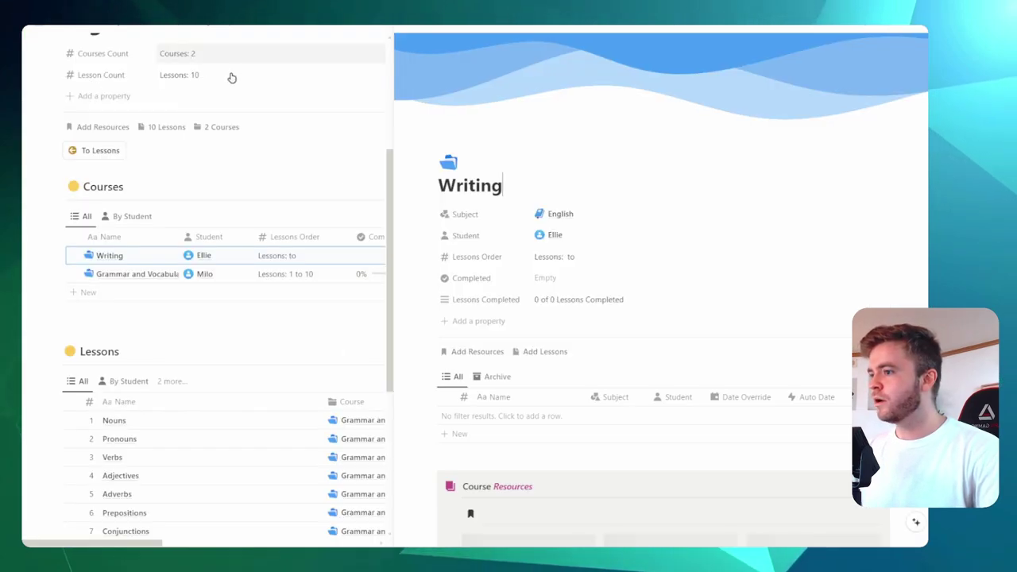
pyautogui.scroll(-2, 588, 163)
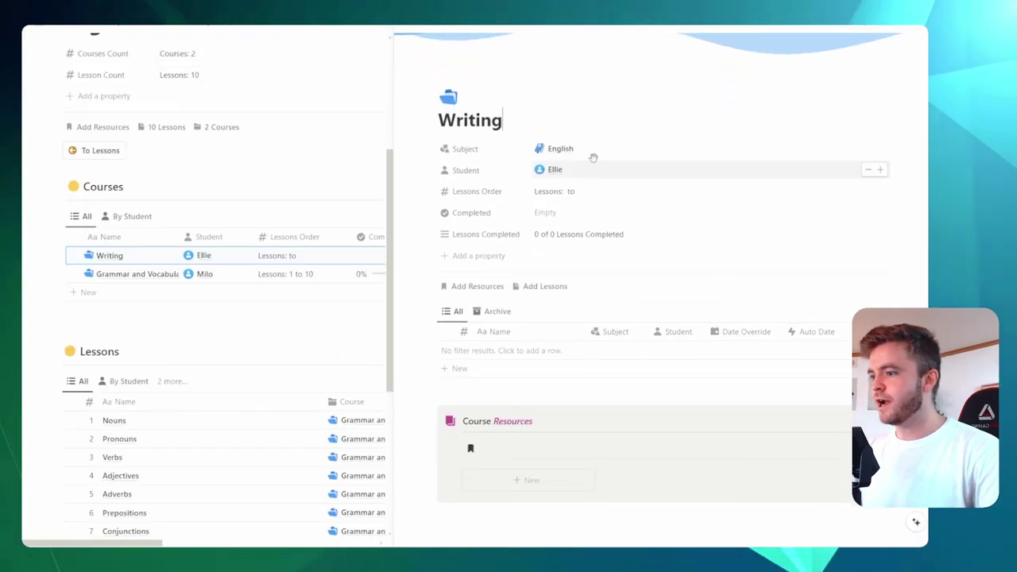
pyautogui.click(461, 372)
pyautogui.press('Escape')
pyautogui.click(444, 350)
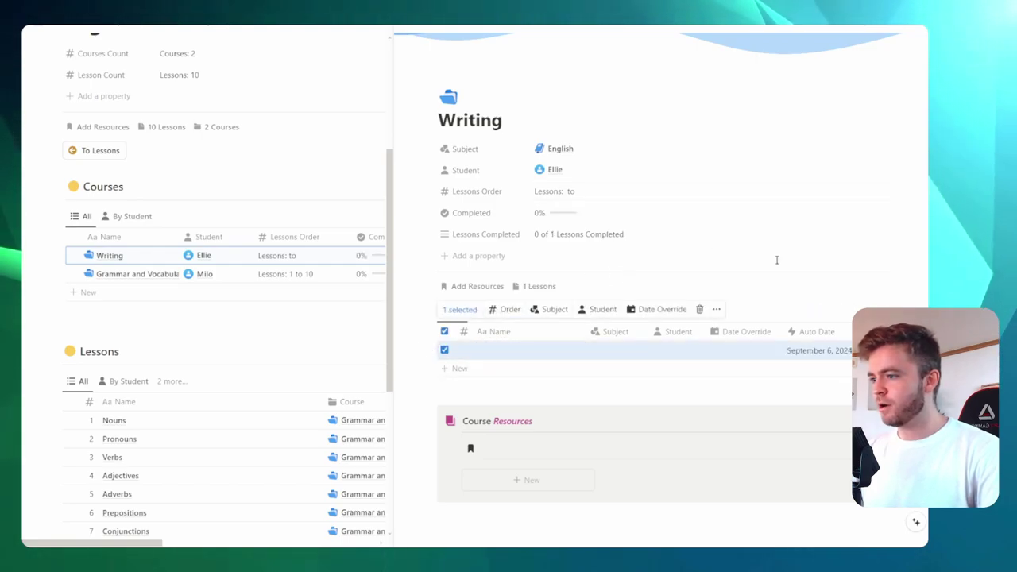
pyautogui.write('Personal Narratives Descriptive Writing Expository Essays Persuasive Essays Creative Writing Writing Prompts Drafting Revising Editing Publishing')
pyautogui.scroll(-5, 640, 268)
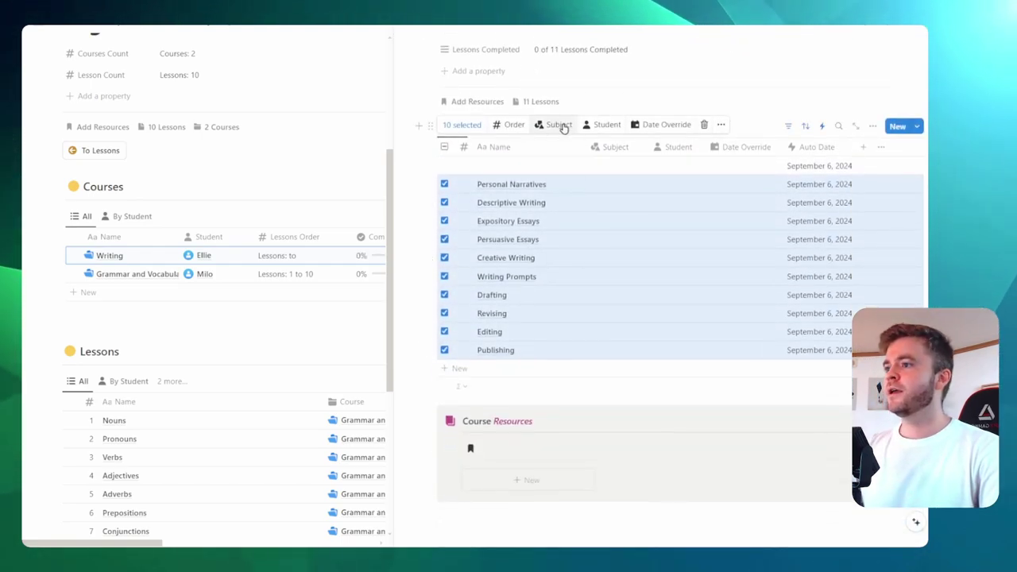
# Set the subject of the selected Writing lessons to English and assign them to the same student as the Writing course.
pyautogui.click(560, 125)
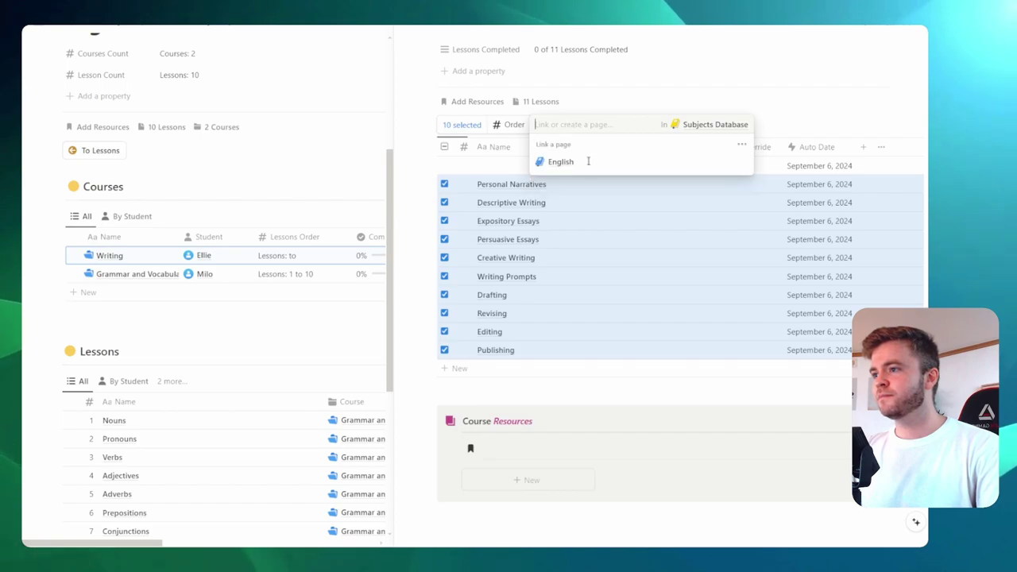
pyautogui.click(637, 158)
pyautogui.click(640, 90)
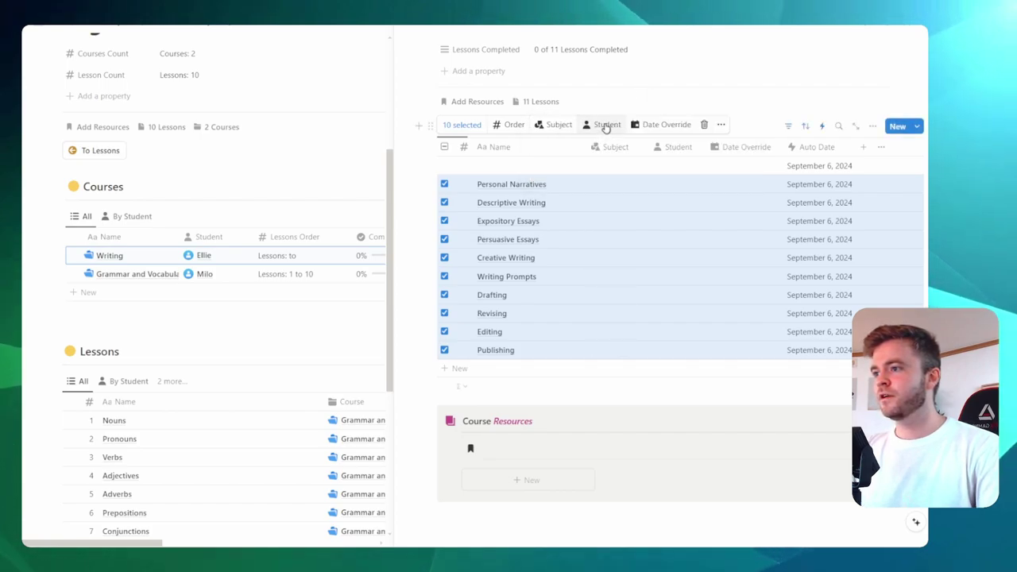
pyautogui.click(604, 125)
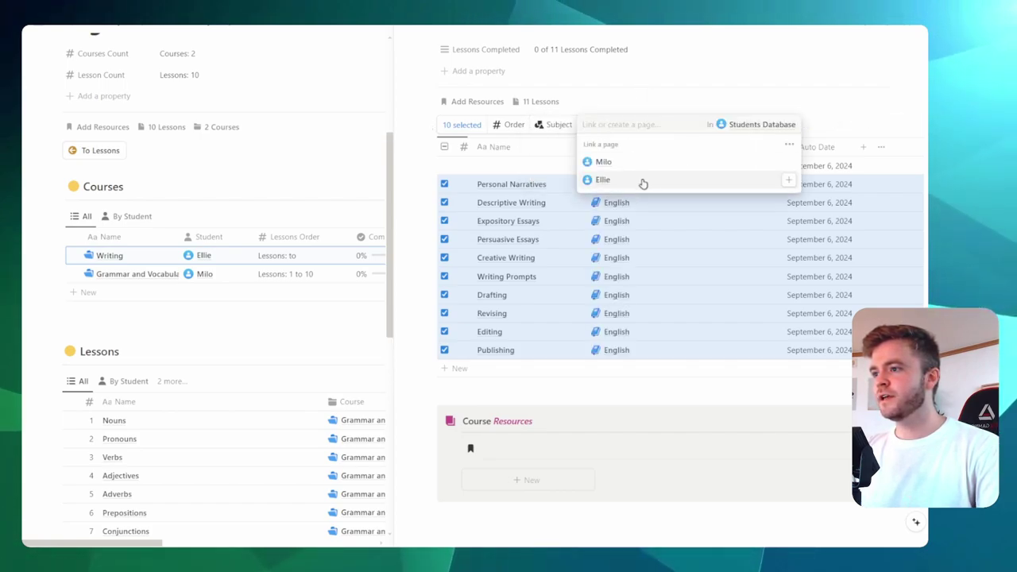
pyautogui.click(643, 184)
pyautogui.press('Escape')
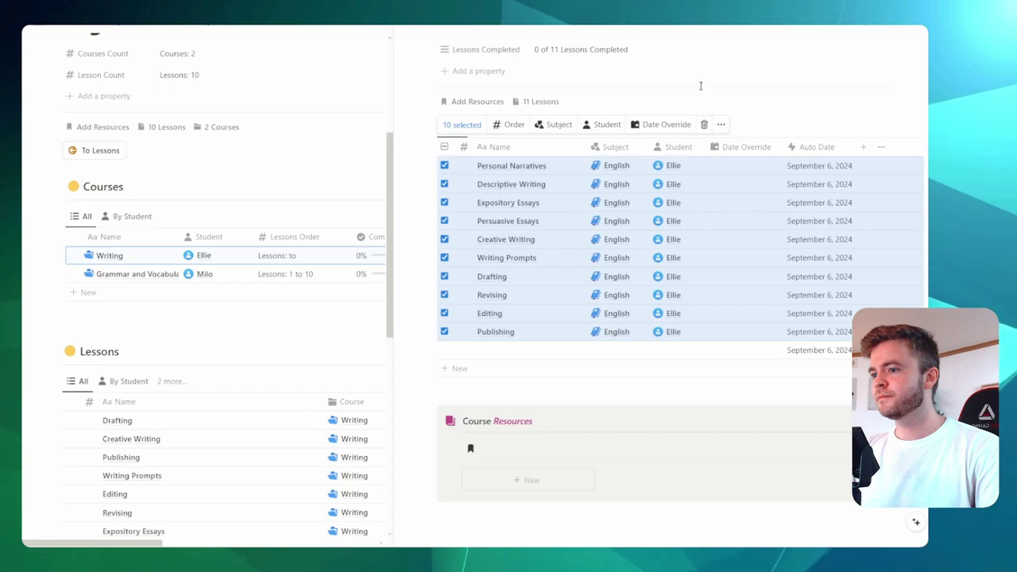
# Delete the empty lesson row below Publishing in the Writing course's lesson list.
pyautogui.press('Escape')
pyautogui.click(445, 351)
pyautogui.press('Delete')
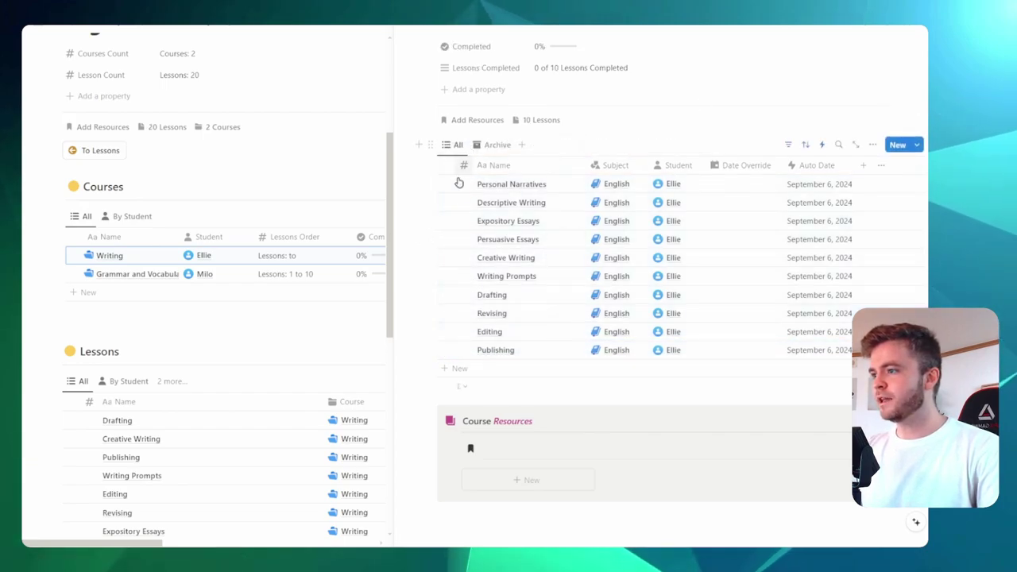
# Number the Writing lessons 1 to 10 in order, from Personal Narratives to Publishing.
pyautogui.click(460, 184)
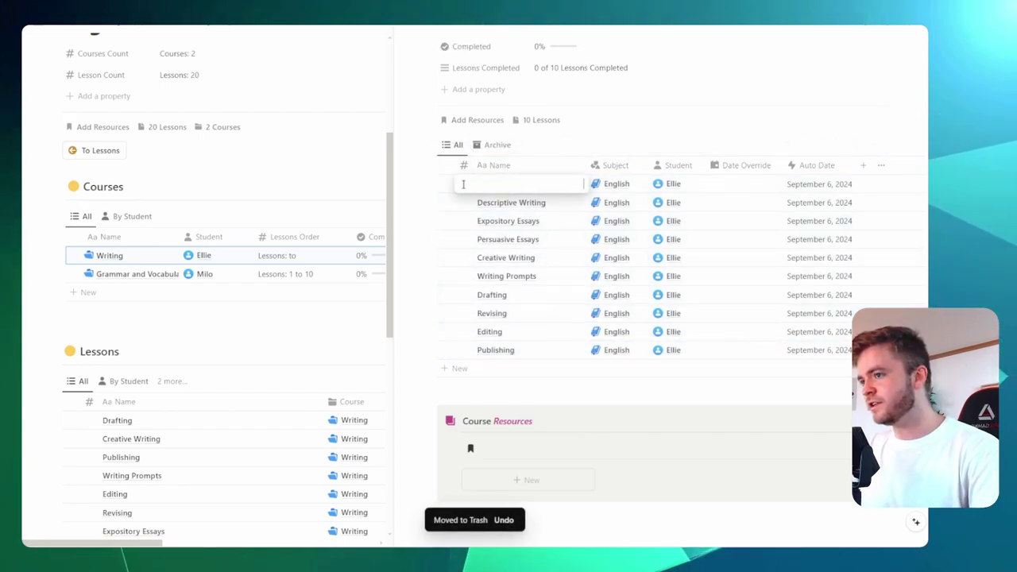
pyautogui.write('1')
pyautogui.press('Down')
pyautogui.write('2')
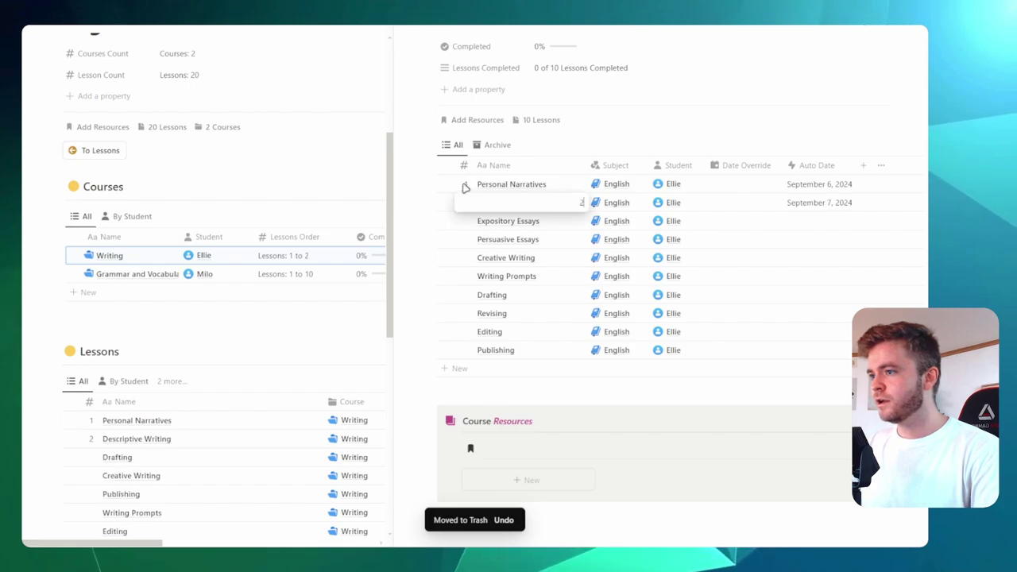
pyautogui.press('Down')
pyautogui.press('3')
pyautogui.press('Down')
pyautogui.press('4')
pyautogui.press('Down')
pyautogui.press('5')
pyautogui.press('Down')
pyautogui.press('6')
pyautogui.press('Down')
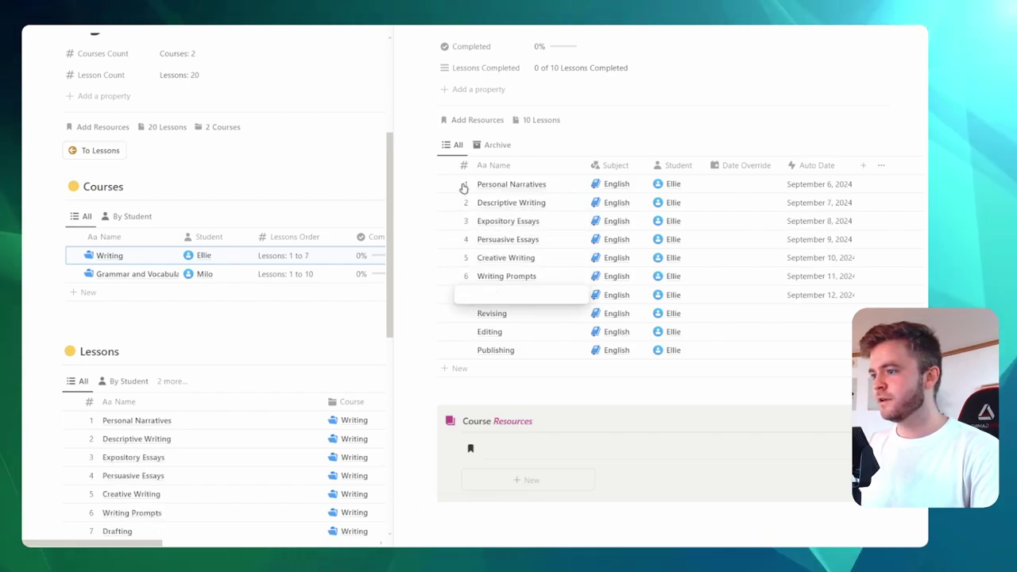
pyautogui.press('7')
pyautogui.press('Down')
pyautogui.press('8')
pyautogui.press('Down')
pyautogui.write('9')
pyautogui.press('Down')
pyautogui.write('10')
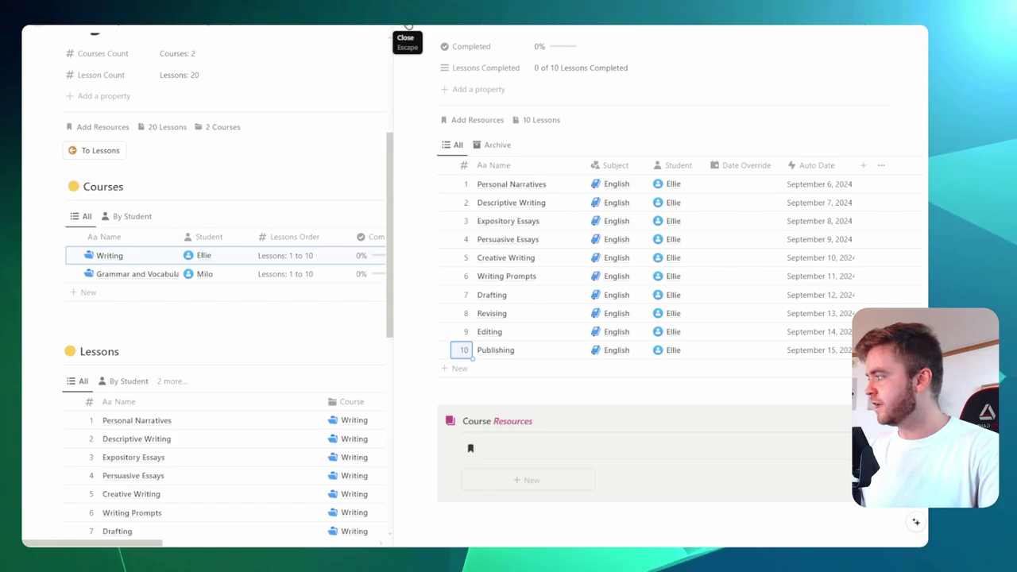
# Close the Writing course page and show the English subject's lessons grouped by student.
pyautogui.click(408, 26)
pyautogui.scroll(-2, 376, 84)
pyautogui.scroll(1, 186, 143)
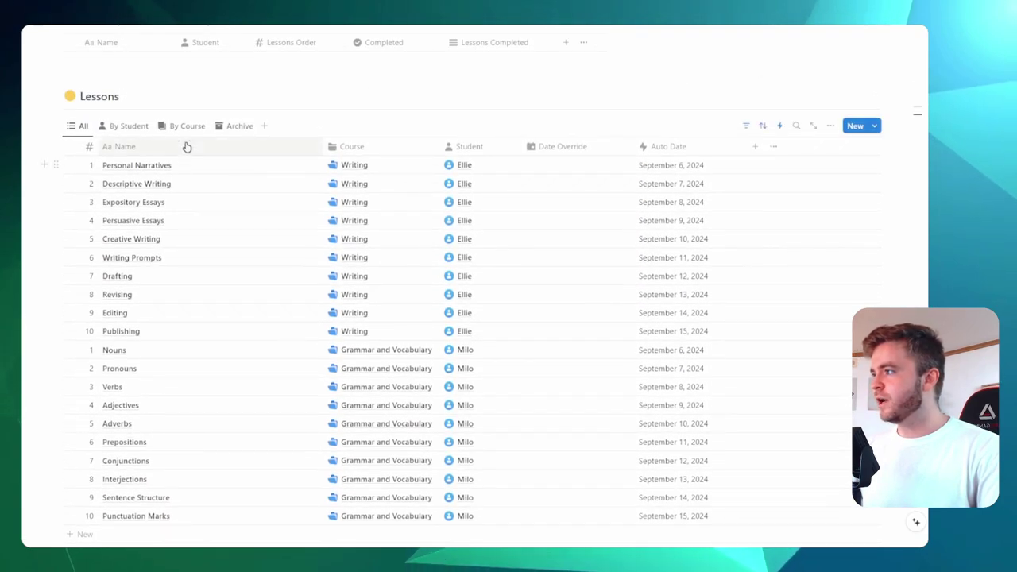
pyautogui.click(132, 127)
pyautogui.scroll(-3, 376, 129)
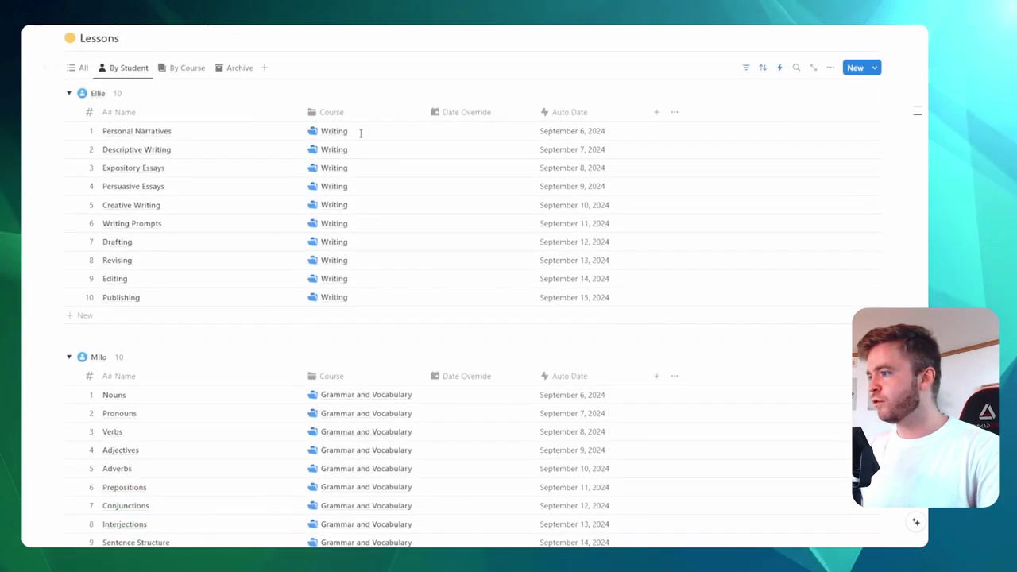
# Apply the New Lesson (Blue) template to the Personal Narratives lesson and look through the page's sections.
pyautogui.scroll(1, 262, 197)
pyautogui.click(280, 190)
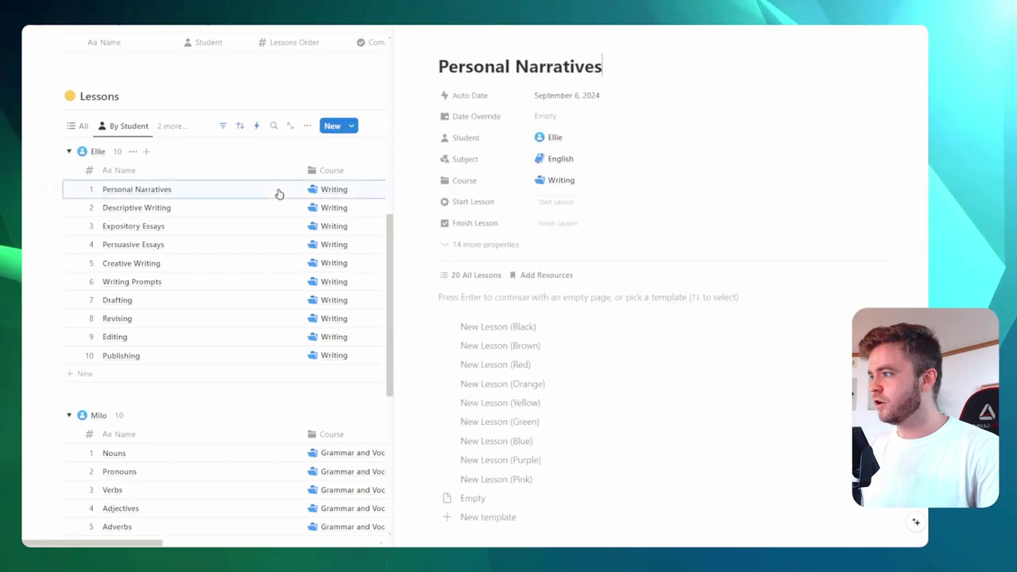
pyautogui.scroll(-4, 620, 238)
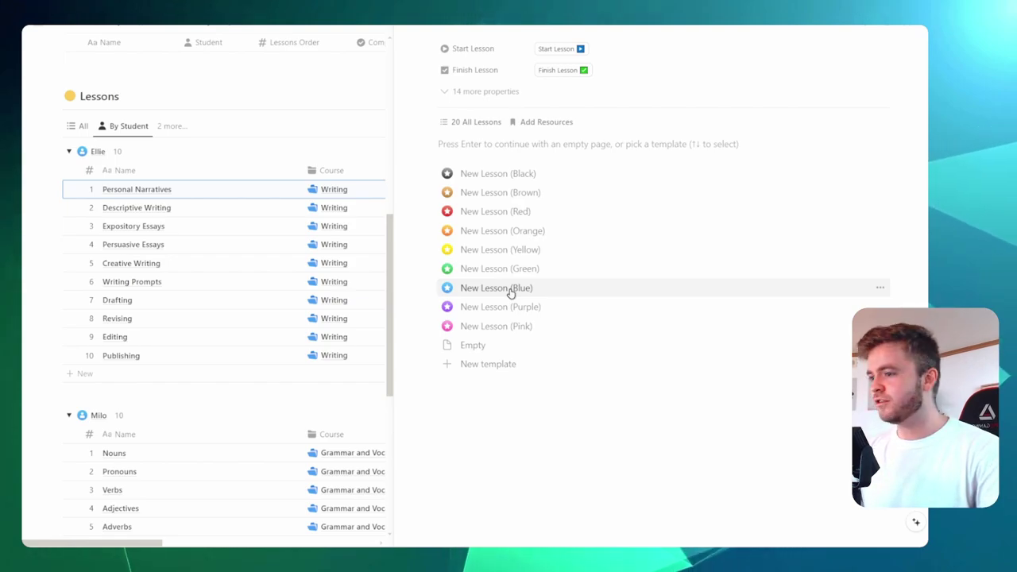
pyautogui.click(520, 290)
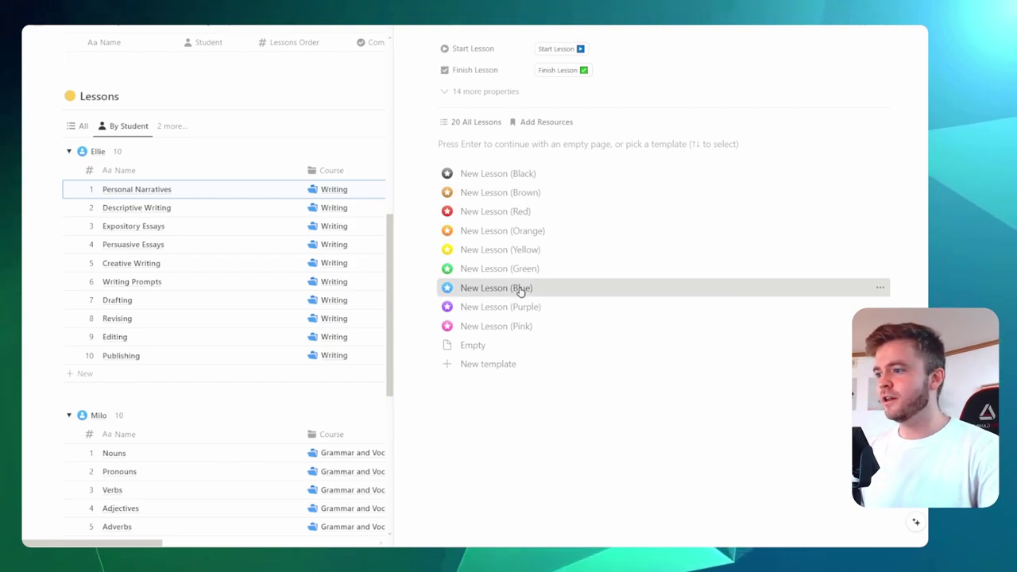
pyautogui.scroll(-3, 689, 303)
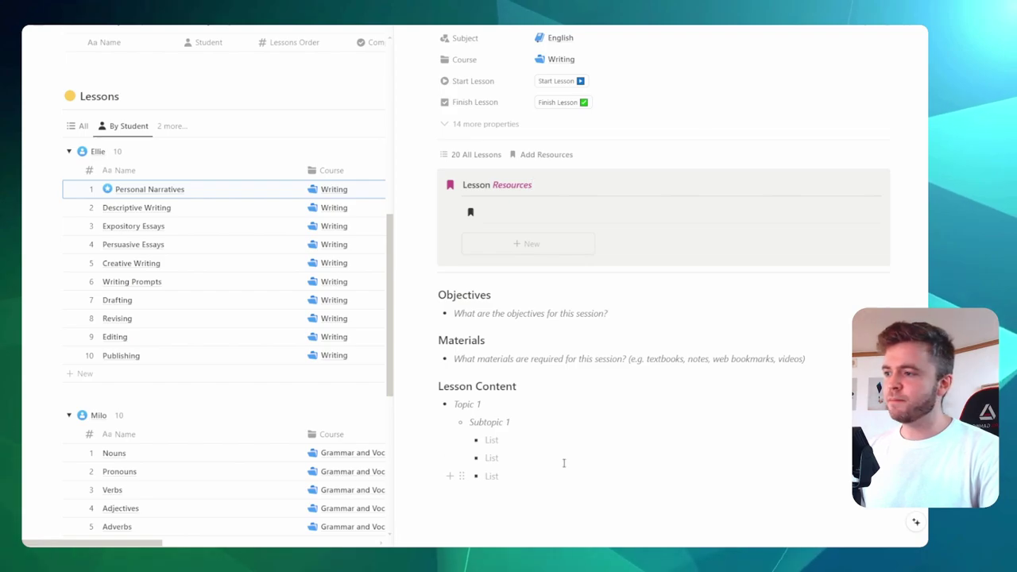
pyautogui.scroll(3, 540, 373)
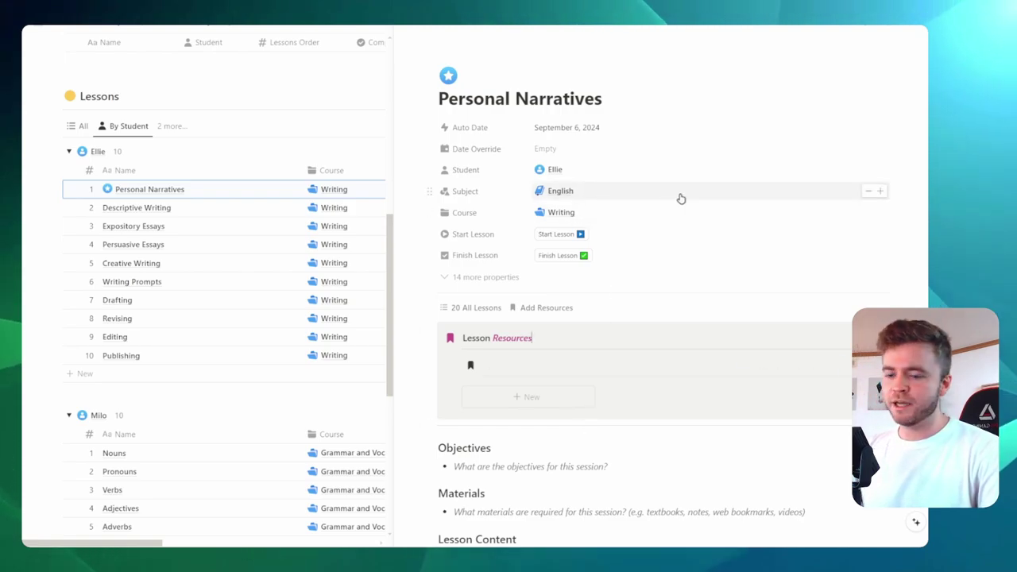
# Apply the New Lesson (Blue) template to the remaining Writing lessons, Descriptive Writing to Publishing.
pyautogui.press('Down')
pyautogui.press('Down')
pyautogui.press('Down')
pyautogui.press('Down')
pyautogui.press('Down')
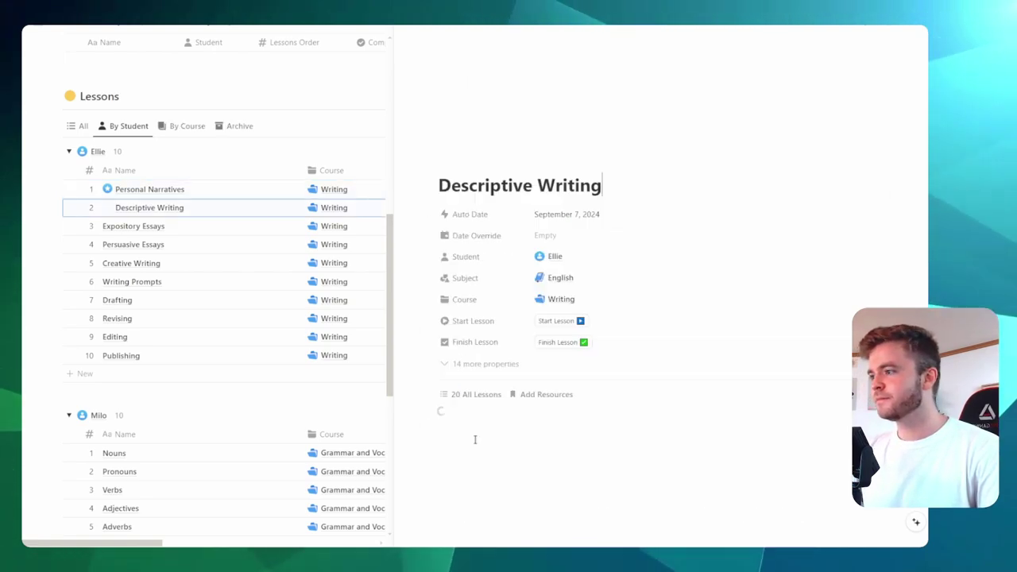
pyautogui.press('Down')
pyautogui.press('Down')
pyautogui.press('Down')
pyautogui.press('Down')
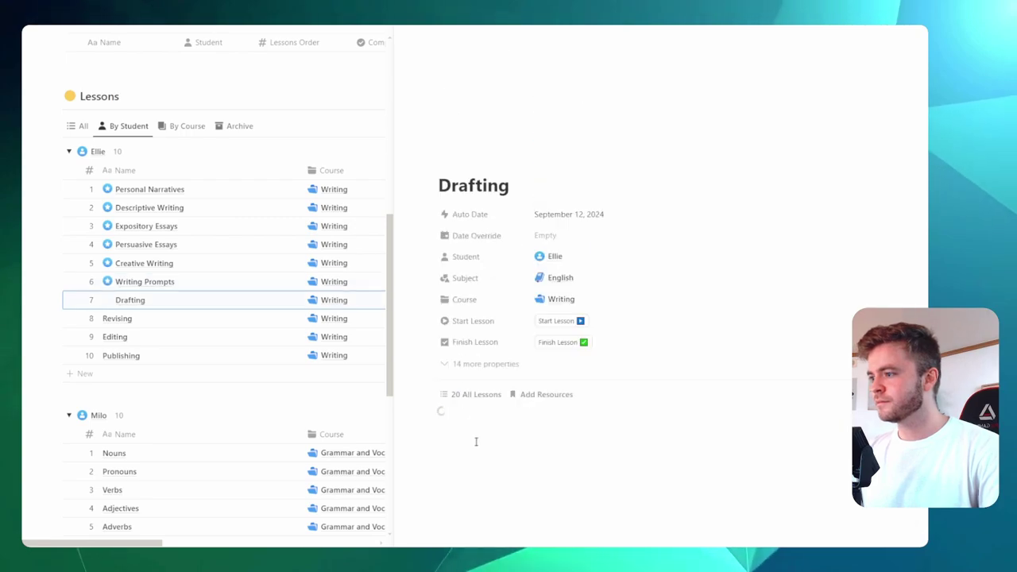
pyautogui.press('Down')
pyautogui.press('Down')
pyautogui.press('Down')
pyautogui.press('Down')
# Apply the New Lesson (Blue) template to all Grammar and Vocabulary lessons, Nouns to Punctuation Marks, and close the lesson page.
pyautogui.press('Down')
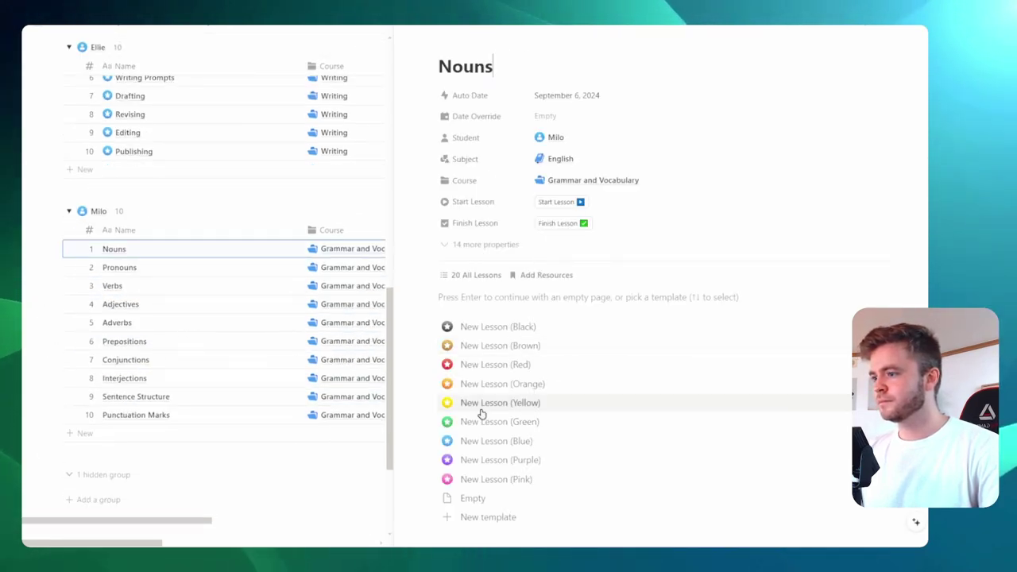
pyautogui.press('Down')
pyautogui.press('Down')
pyautogui.press('Down')
pyautogui.press('Down')
pyautogui.press('Down')
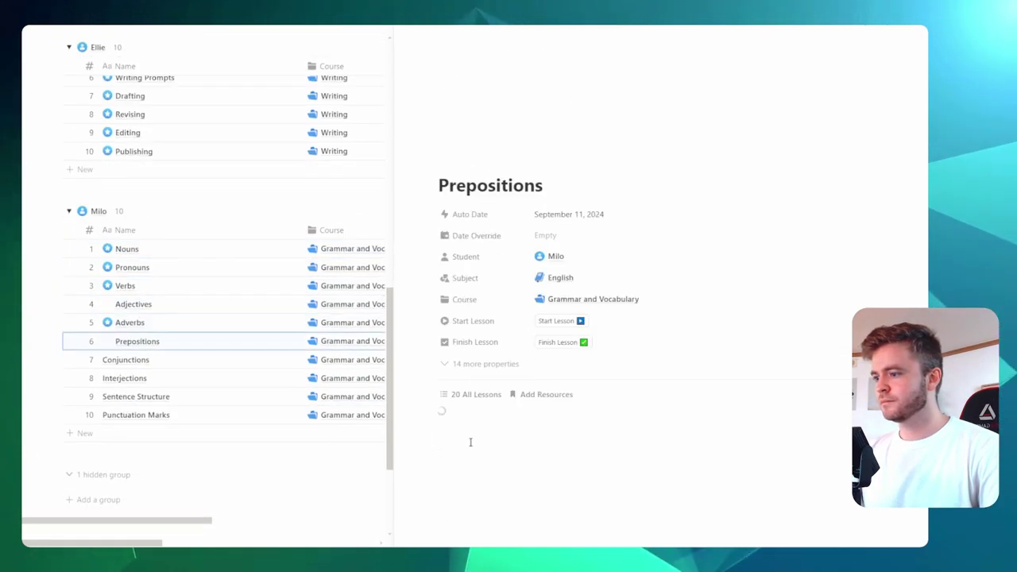
pyautogui.press('Escape')
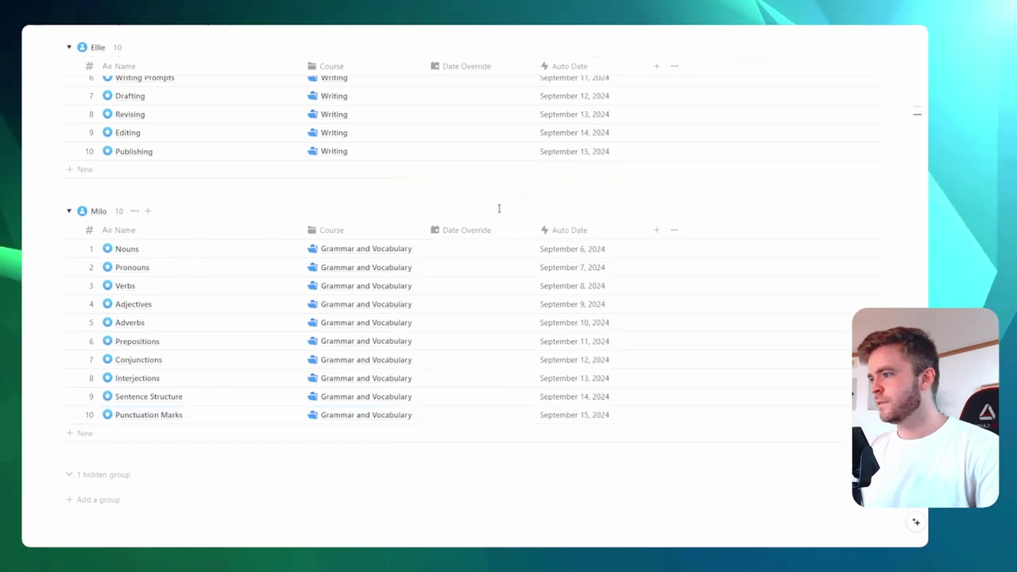
# Review the English subject's course list and its lessons grouped by student.
pyautogui.scroll(3, 398, 211)
pyautogui.scroll(2, 398, 212)
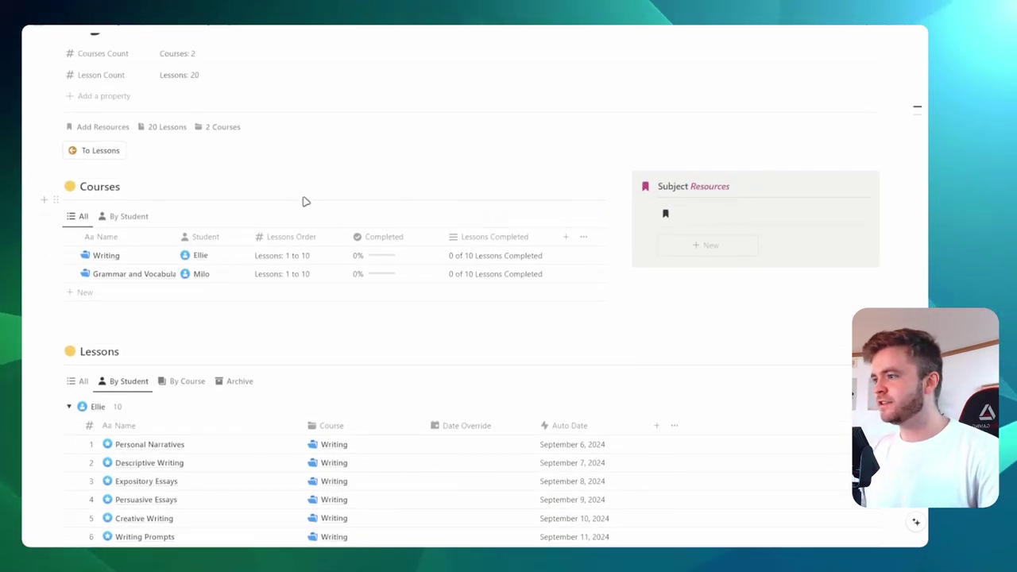
pyautogui.scroll(-1, 352, 187)
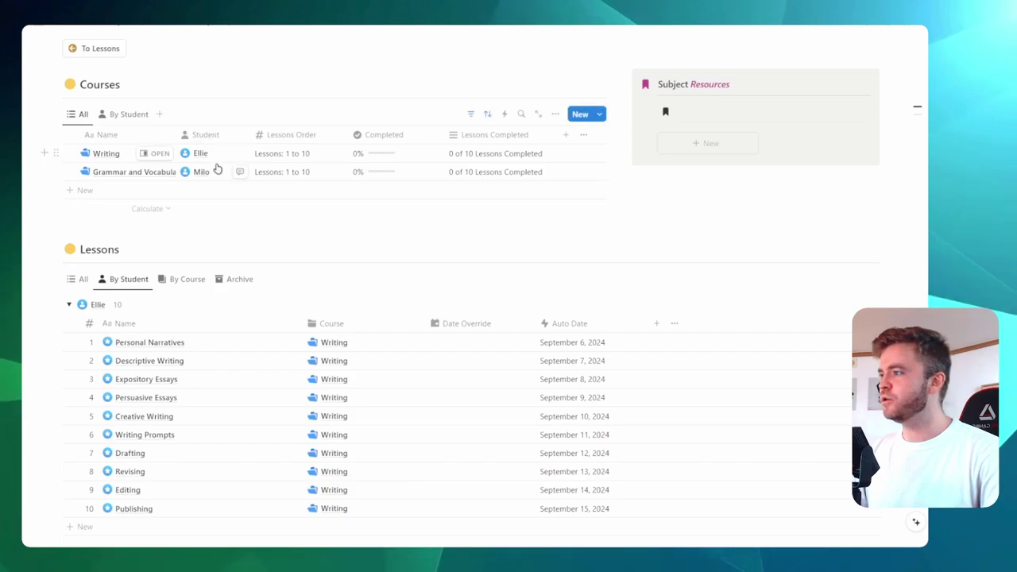
pyautogui.scroll(-2, 227, 163)
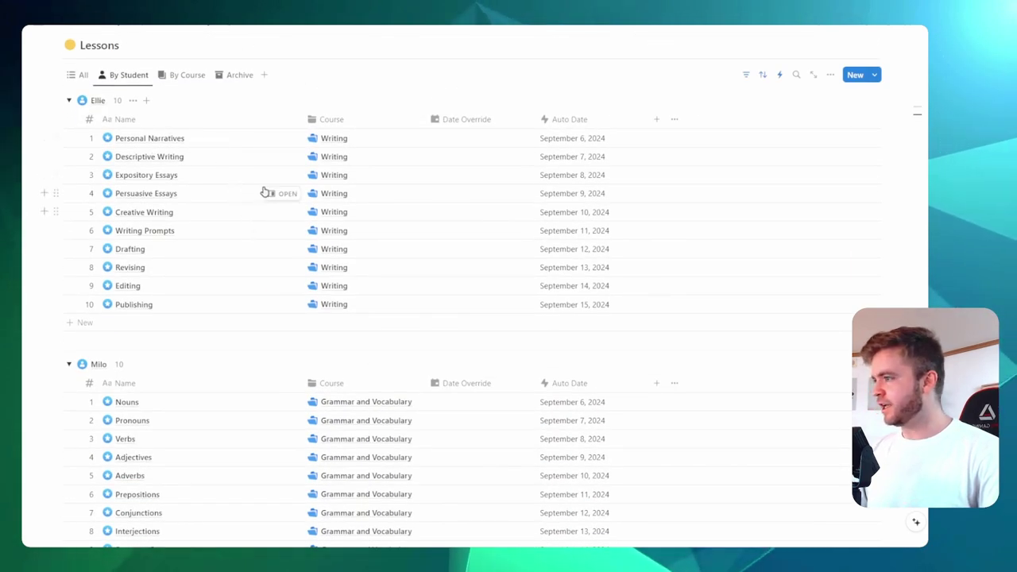
pyautogui.scroll(-3, 442, 186)
pyautogui.scroll(4, 411, 243)
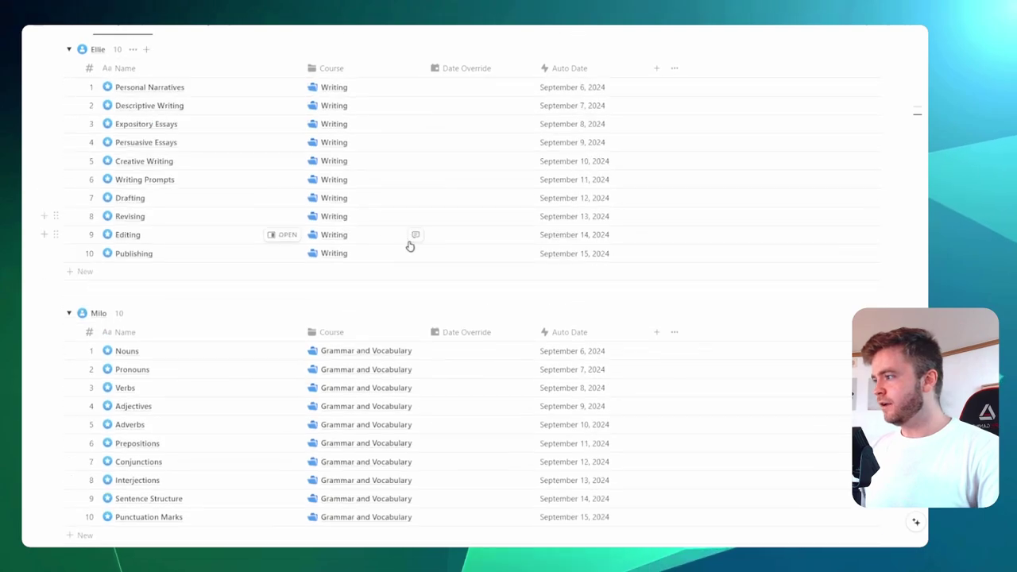
pyautogui.scroll(-1, 399, 252)
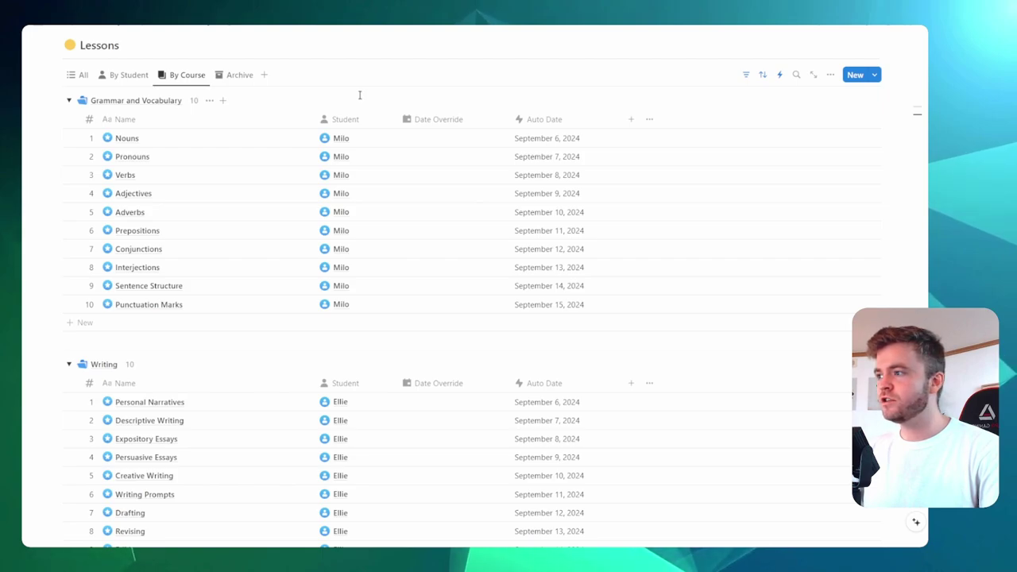
# Narrow the Name column in the lessons grouped by course and look through both courses' lesson lists.
pyautogui.moveTo(316, 120); pyautogui.dragTo(283, 128)
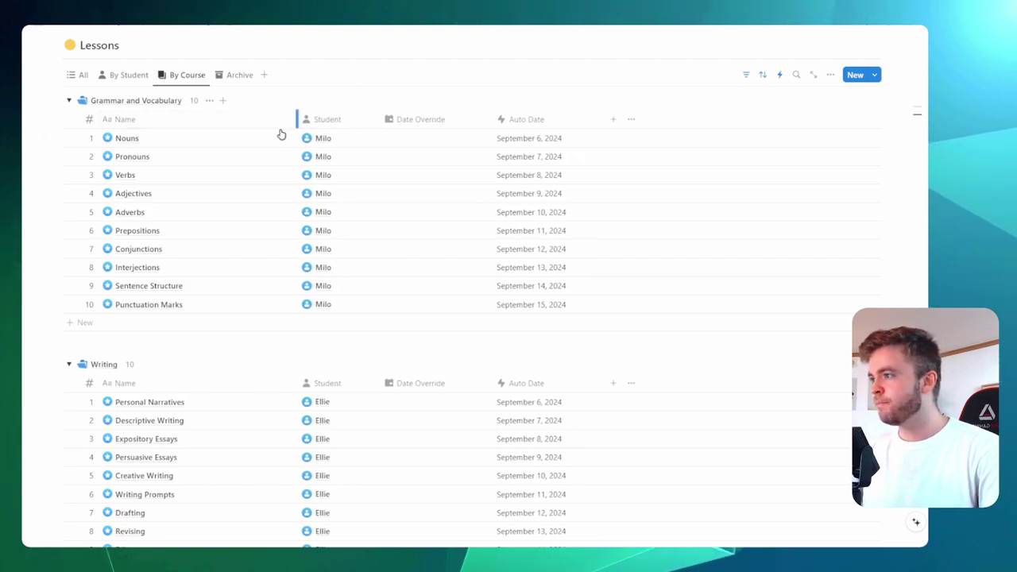
pyautogui.scroll(-3, 341, 148)
pyautogui.scroll(4, 250, 141)
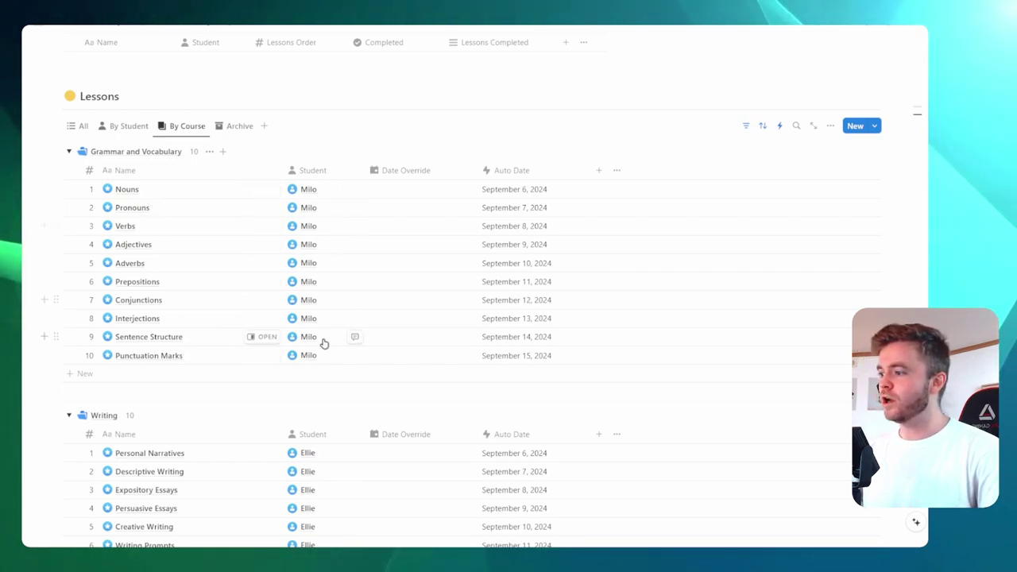
pyautogui.scroll(-5, 323, 343)
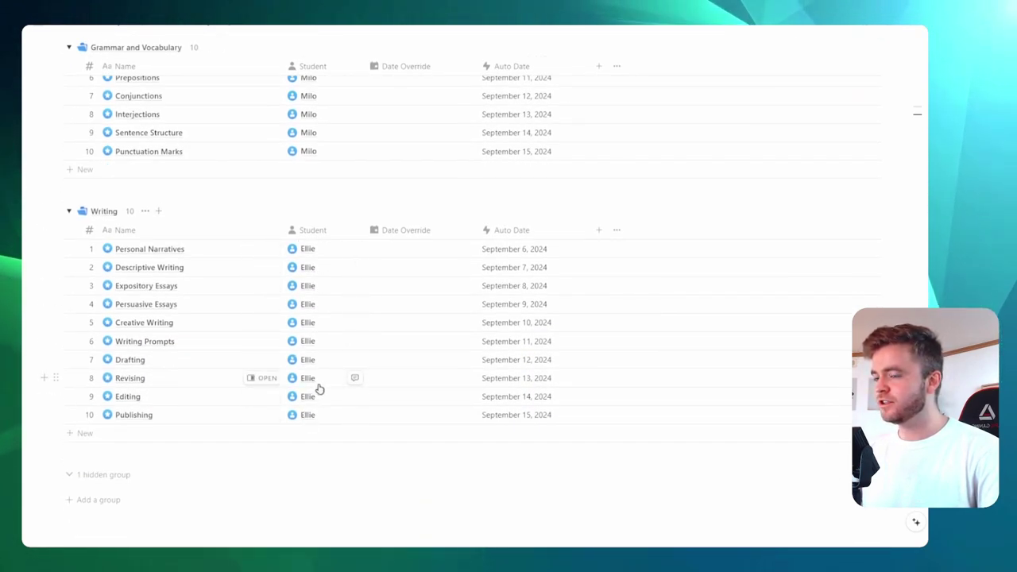
pyautogui.scroll(3, 318, 388)
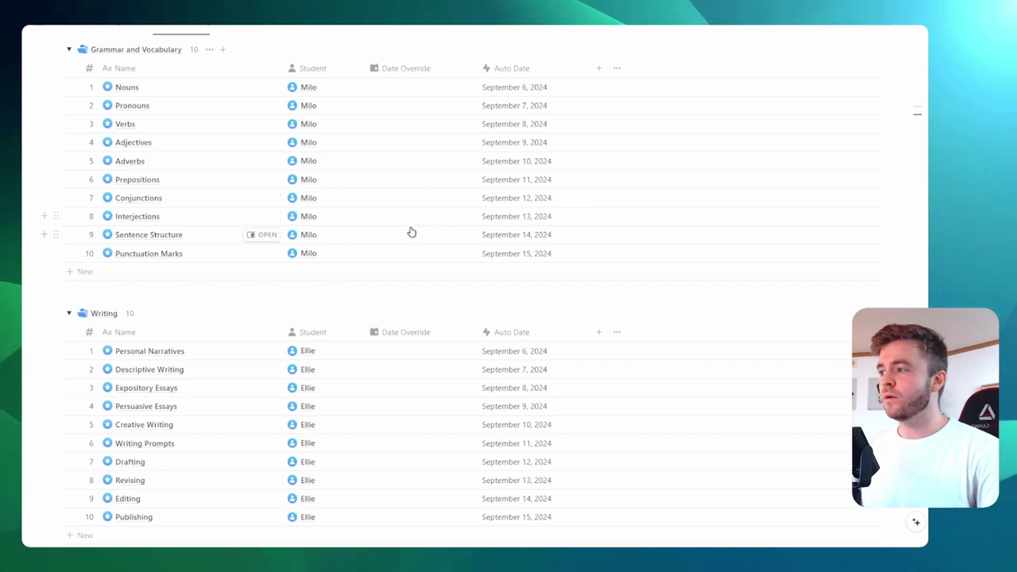
pyautogui.scroll(4, 412, 232)
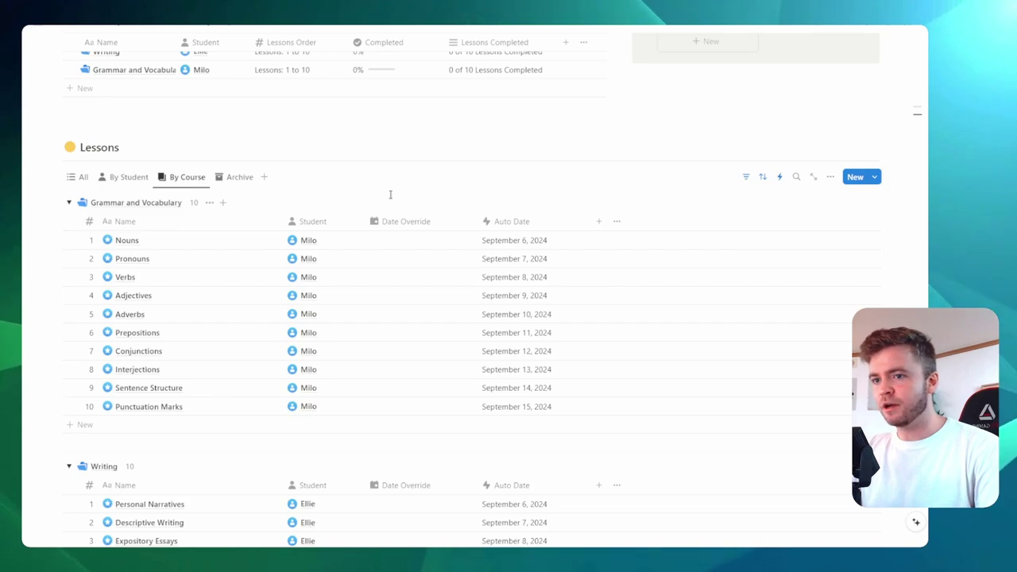
pyautogui.scroll(-1, 390, 195)
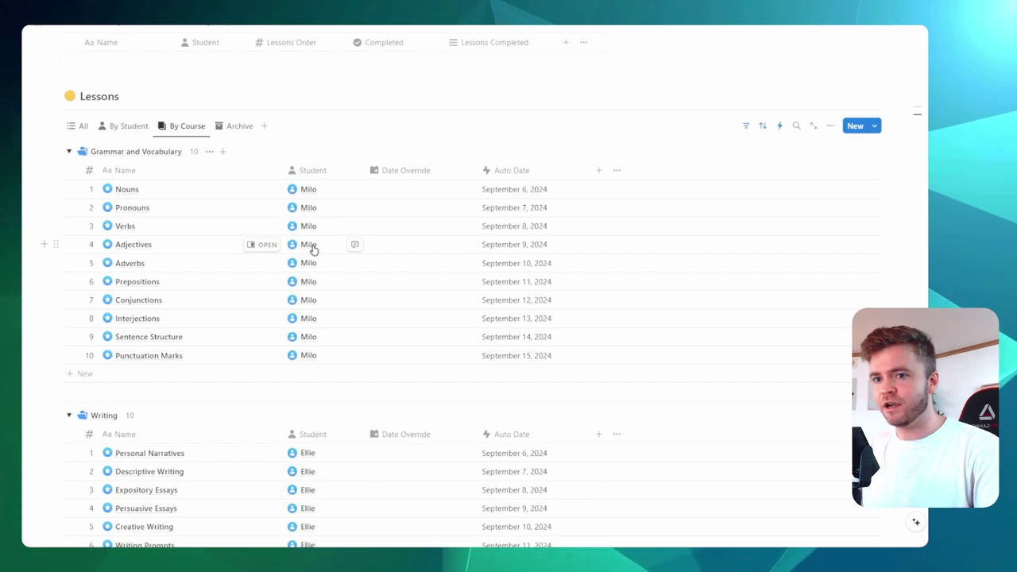
pyautogui.scroll(-1, 311, 248)
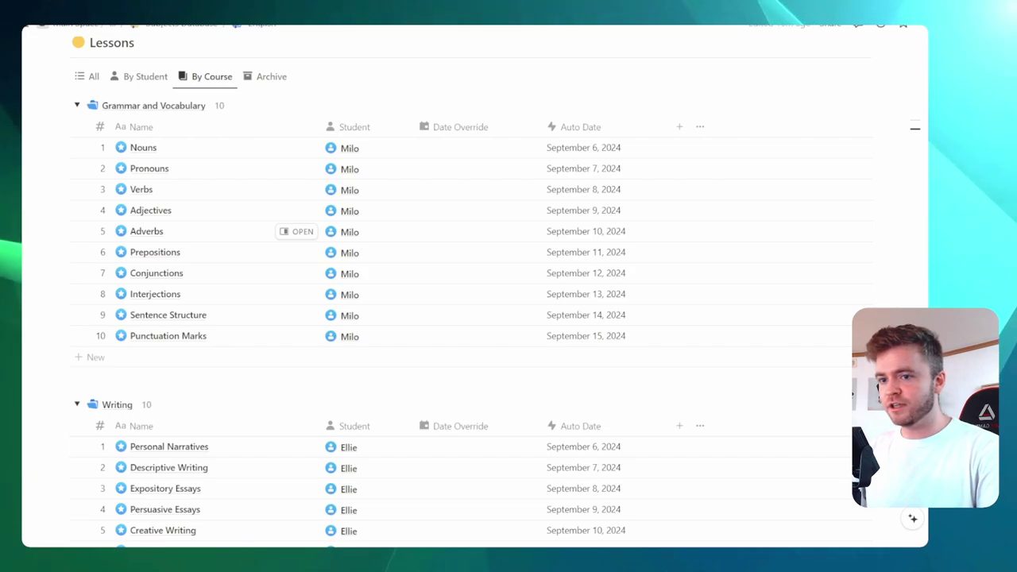
# Try assigning the Adverbs lesson to the second student as well, and undo the change.
pyautogui.click(374, 236)
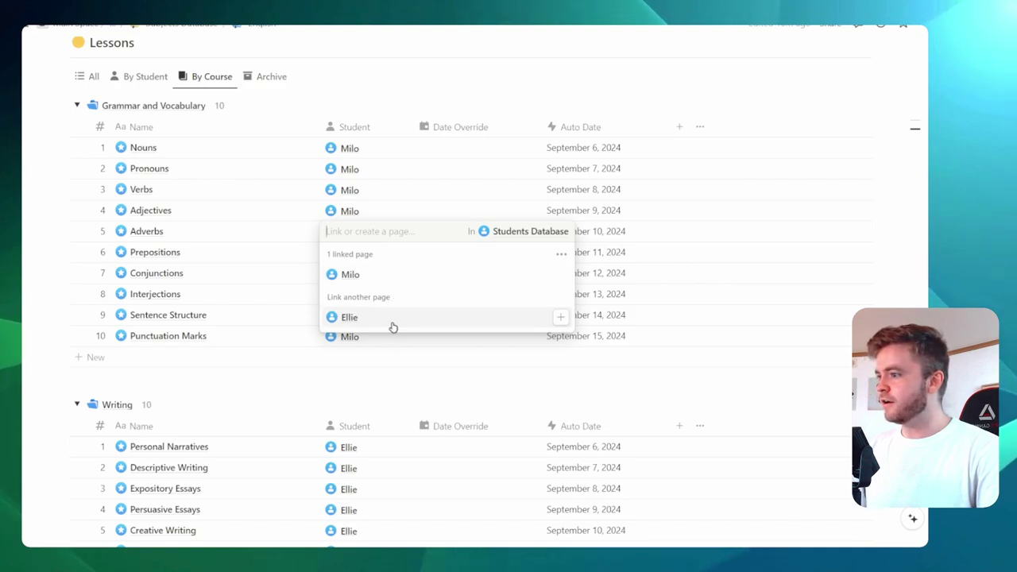
pyautogui.click(392, 318)
pyautogui.press('Escape')
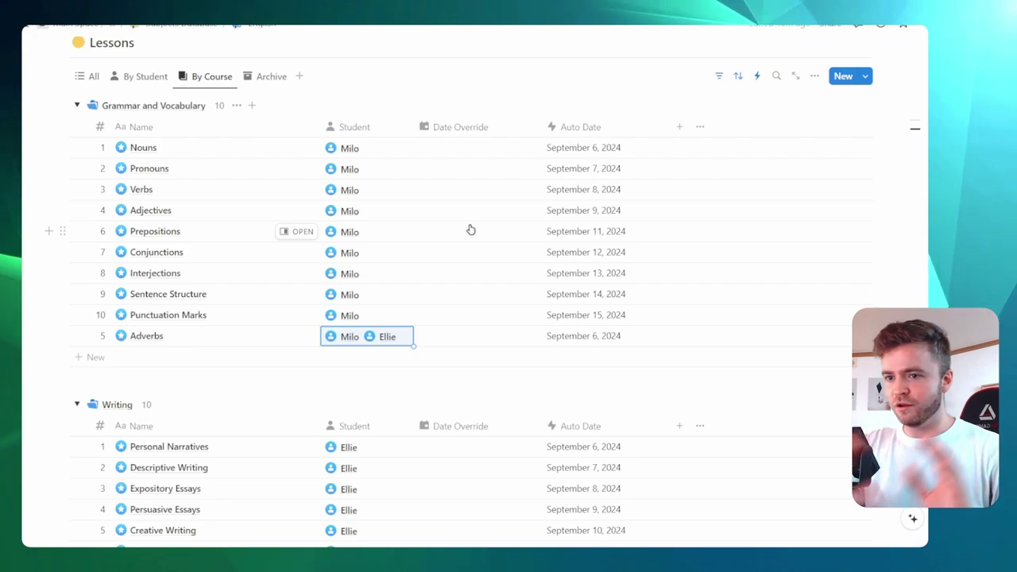
pyautogui.hotkey('ctrl', 'z')
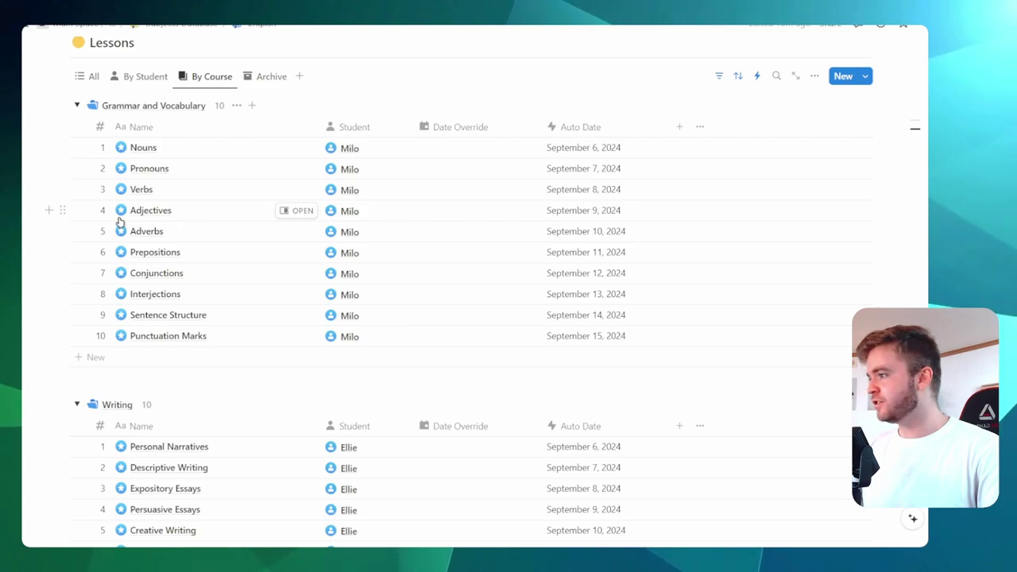
# In the Grammar and Vocabulary lessons, renumber Adjectives as 3 and Adverbs as 4.
pyautogui.moveTo(102, 218); pyautogui.dragTo(264, 217)
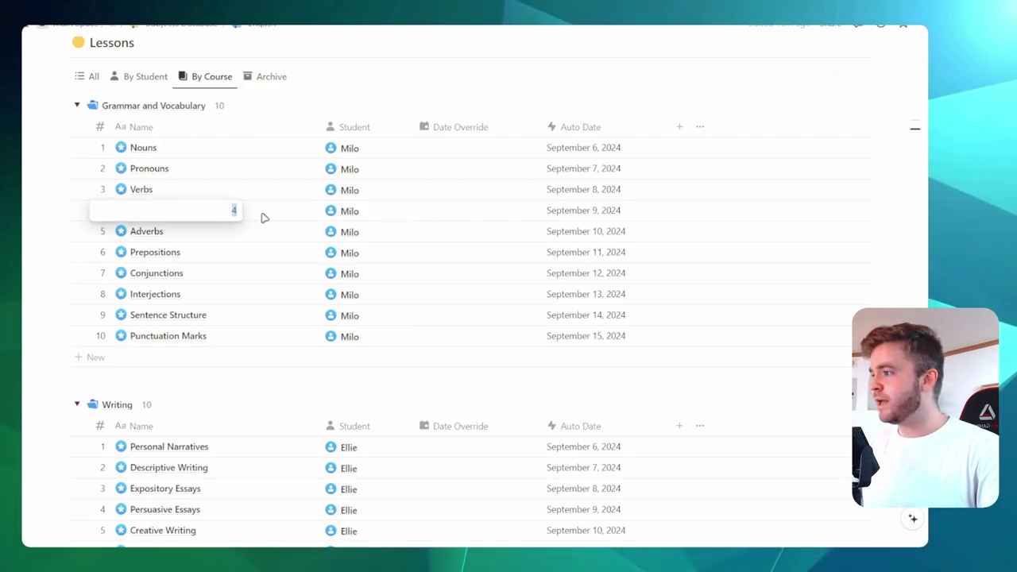
pyautogui.moveTo(227, 184); pyautogui.dragTo(226, 184)
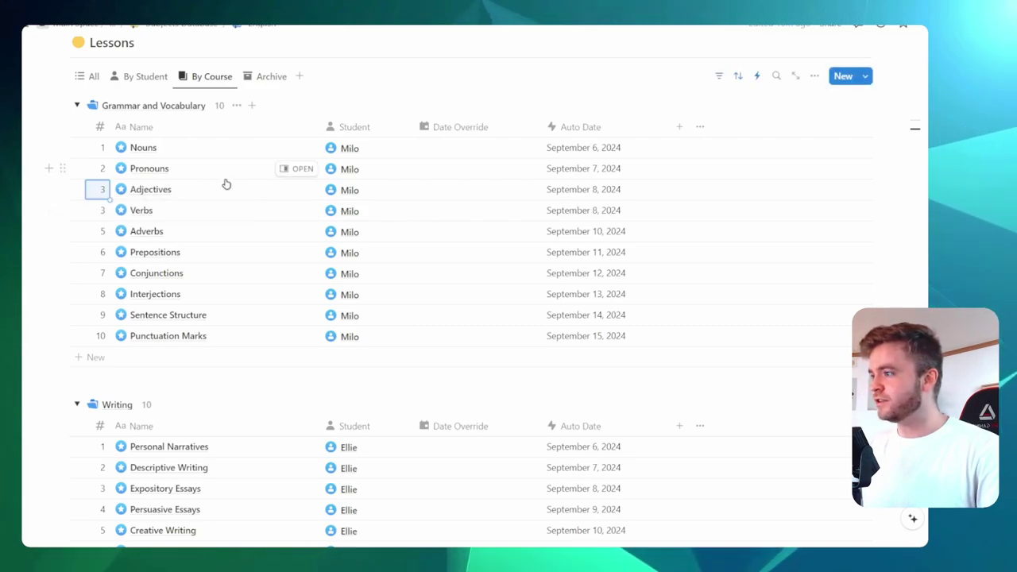
pyautogui.click(101, 238)
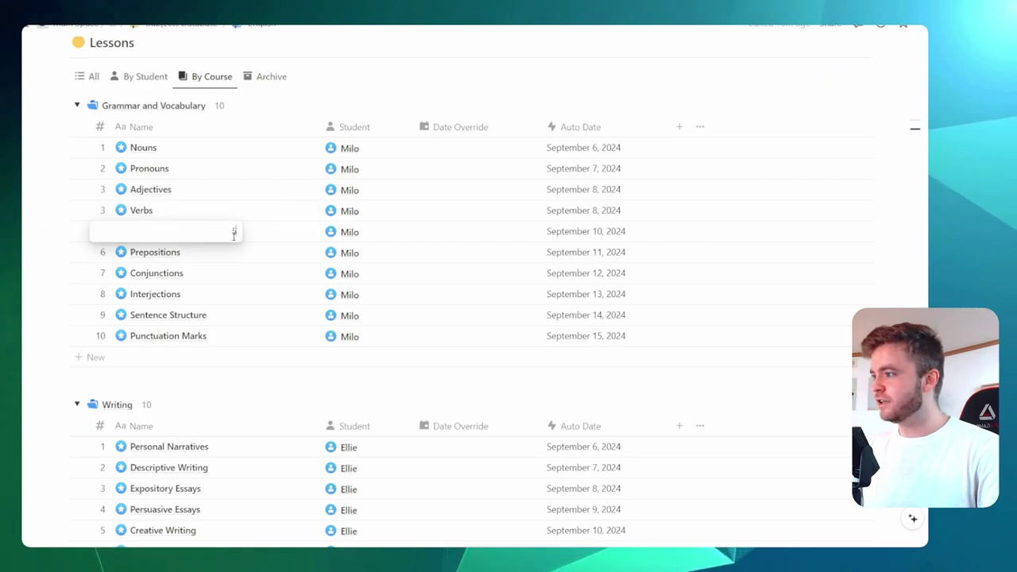
pyautogui.write('4')
pyautogui.press('Return')
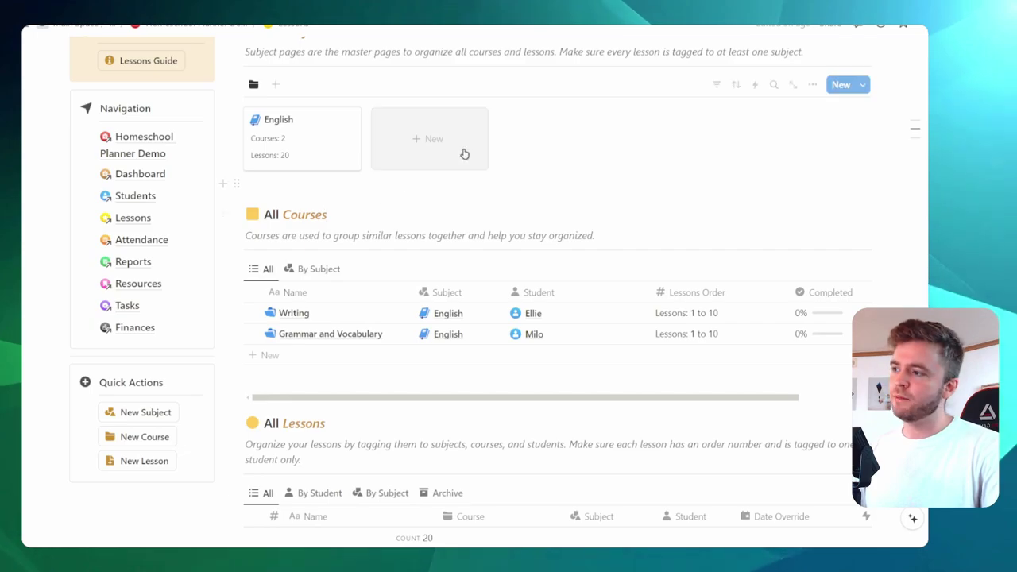
# Create a new subject named Math with the New Subject (Red) template.
pyautogui.click(428, 149)
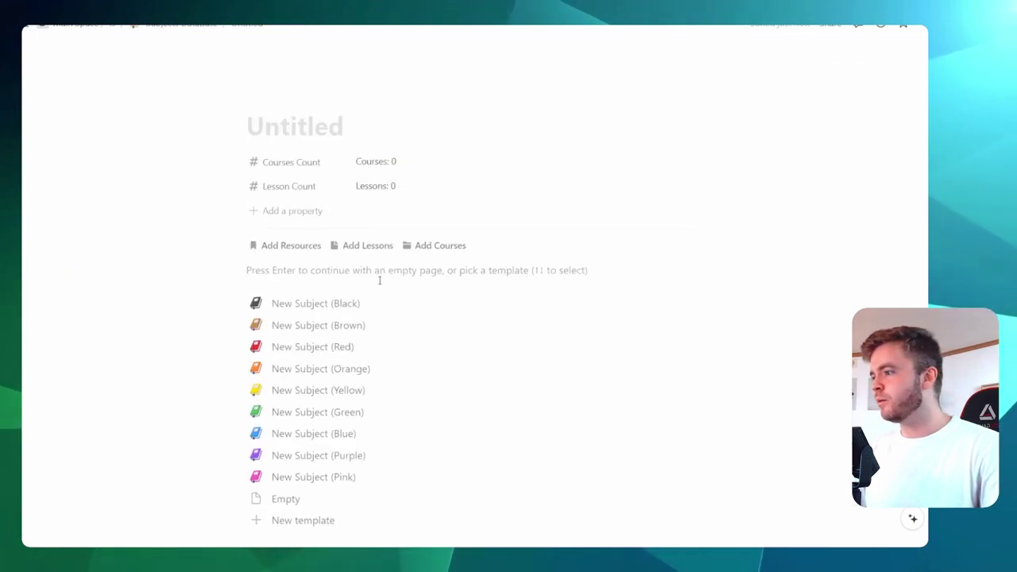
pyautogui.write('Math')
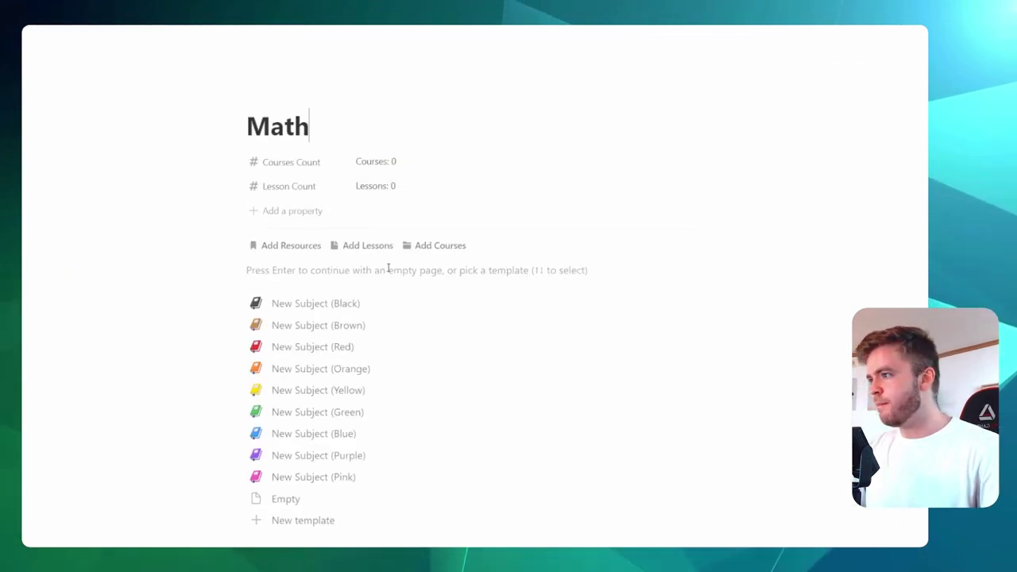
pyautogui.click(310, 347)
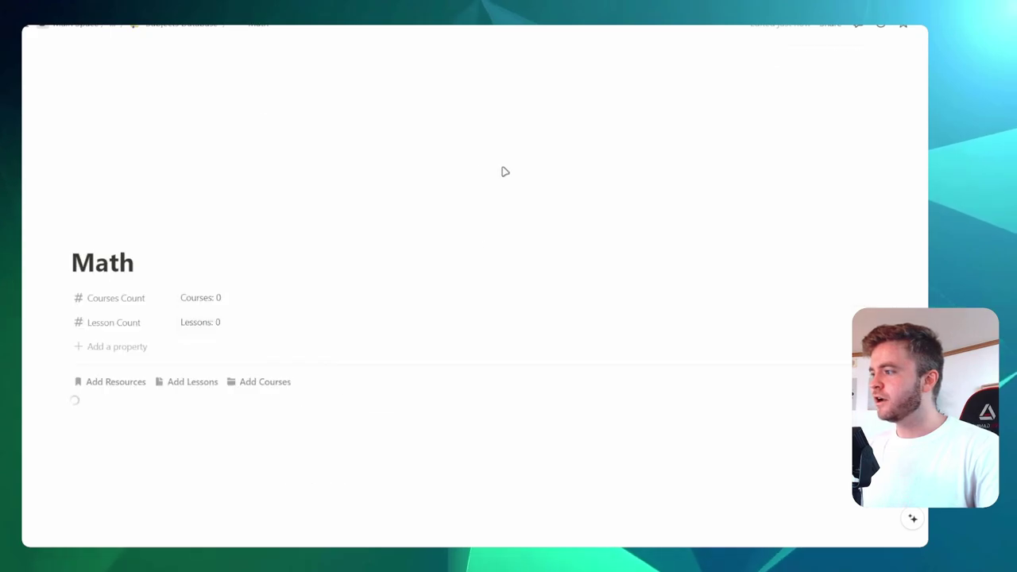
pyautogui.scroll(-4, 381, 164)
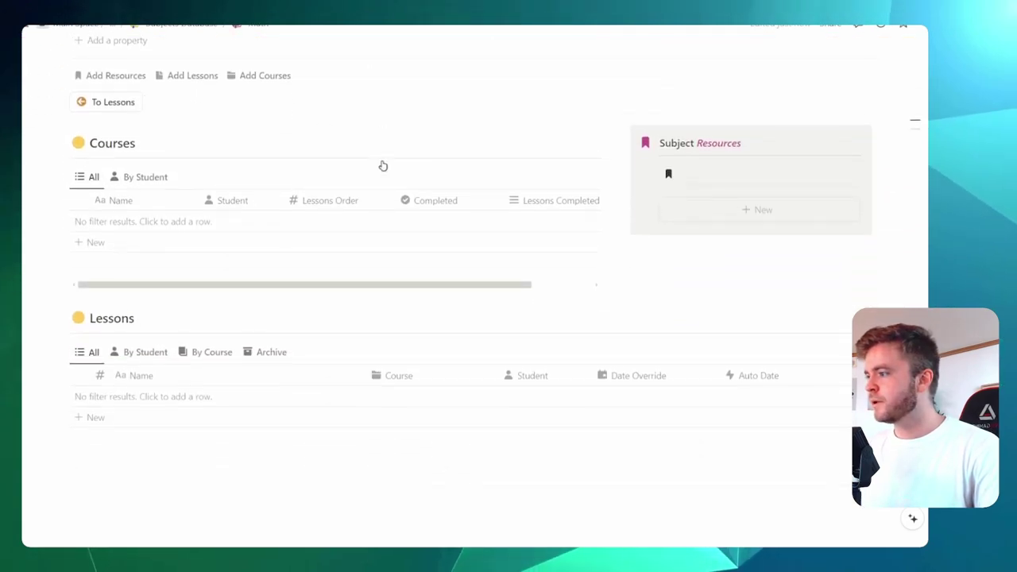
pyautogui.scroll(1, 389, 159)
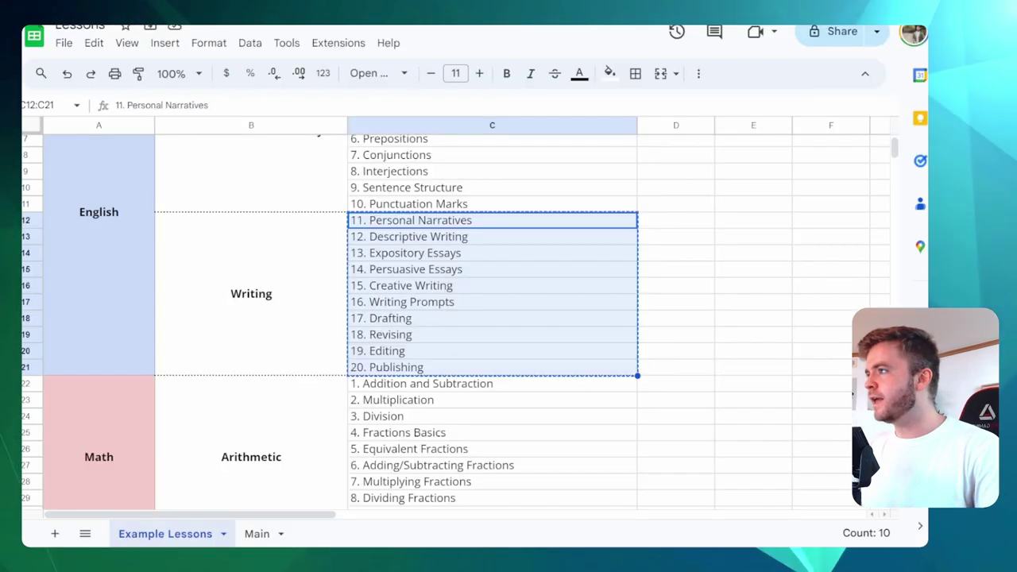
# Switch to the Lessons spreadsheet in Google Sheets and look up the course name and lesson topics for Math.
pyautogui.scroll(-5, 563, 268)
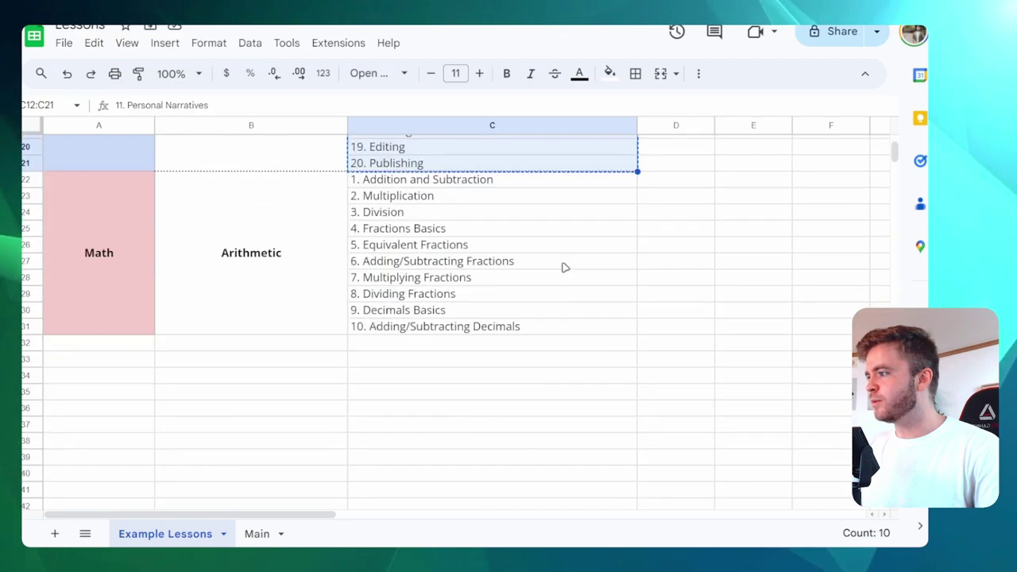
pyautogui.scroll(2, 690, 327)
pyautogui.click(683, 327)
pyautogui.scroll(-1, 683, 323)
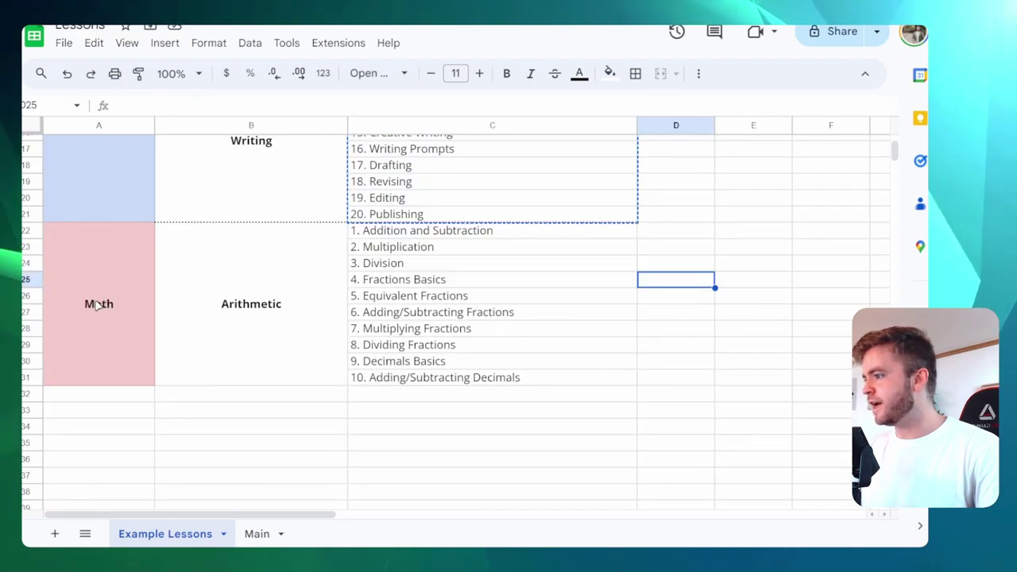
pyautogui.click(127, 305)
pyautogui.click(245, 283)
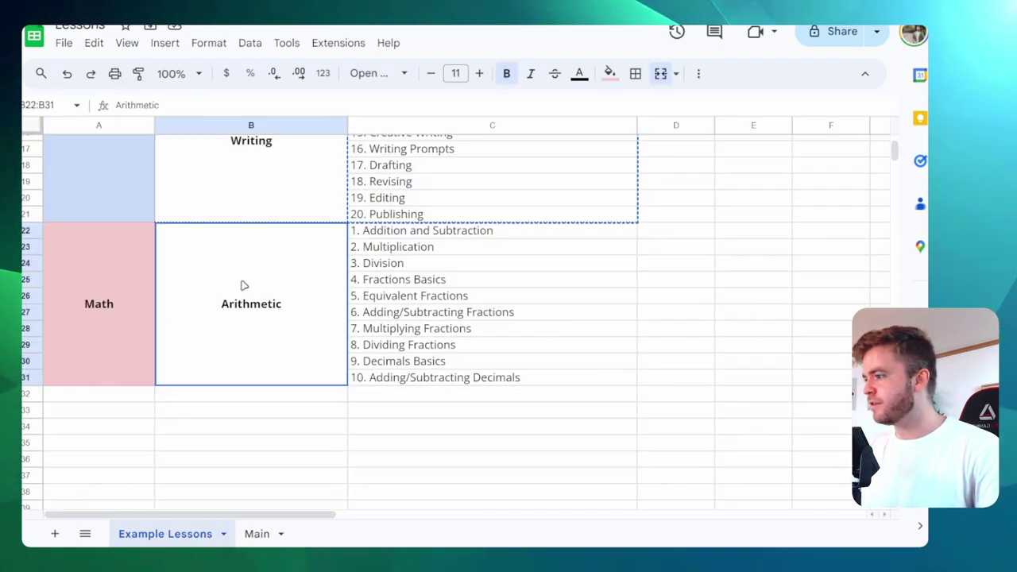
pyautogui.doubleClick(250, 310)
pyautogui.click(679, 315)
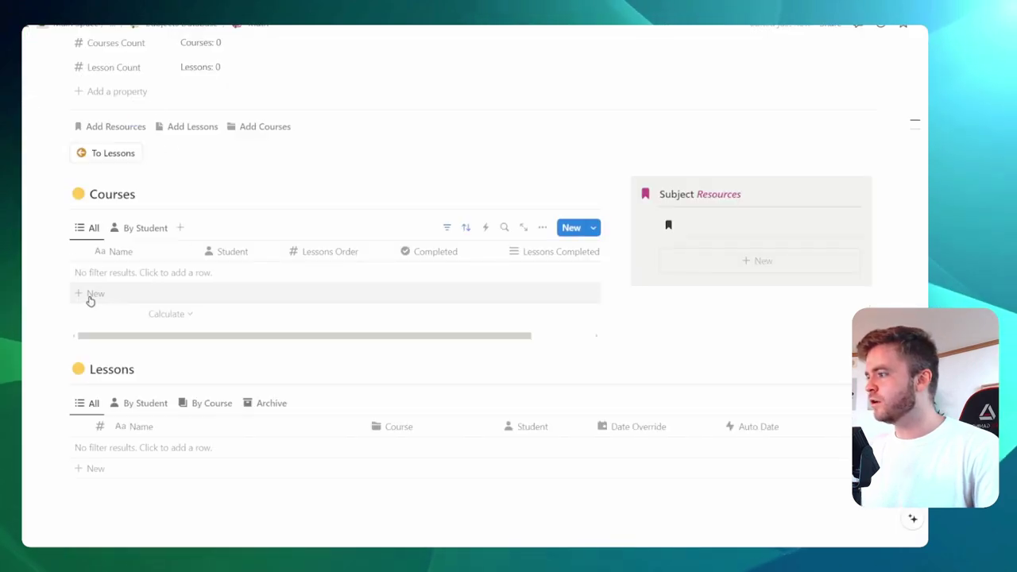
# Add a course named Arithmetic to the Math subject and apply the New Course (Red) template.
pyautogui.click(93, 294)
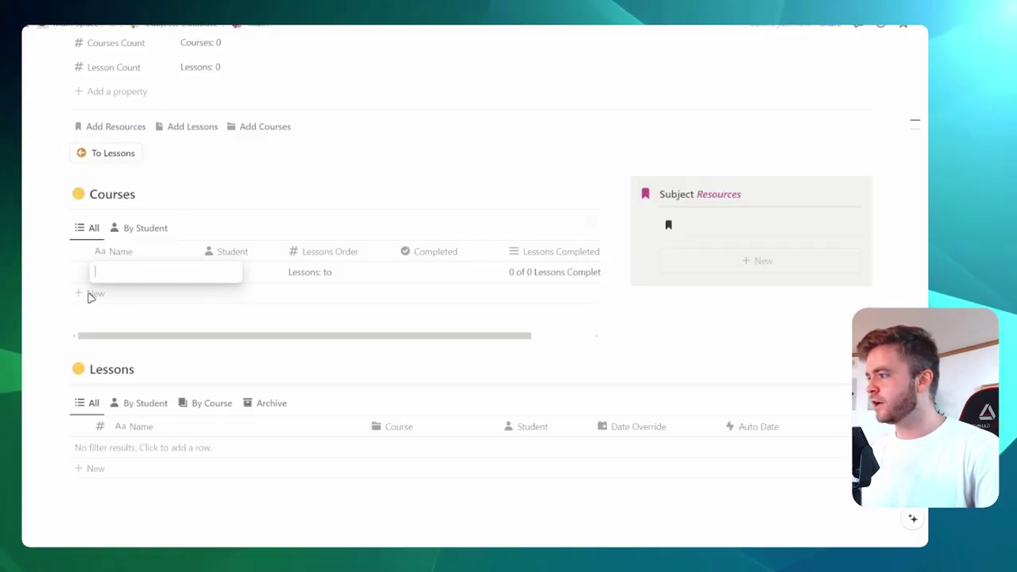
pyautogui.press('Return')
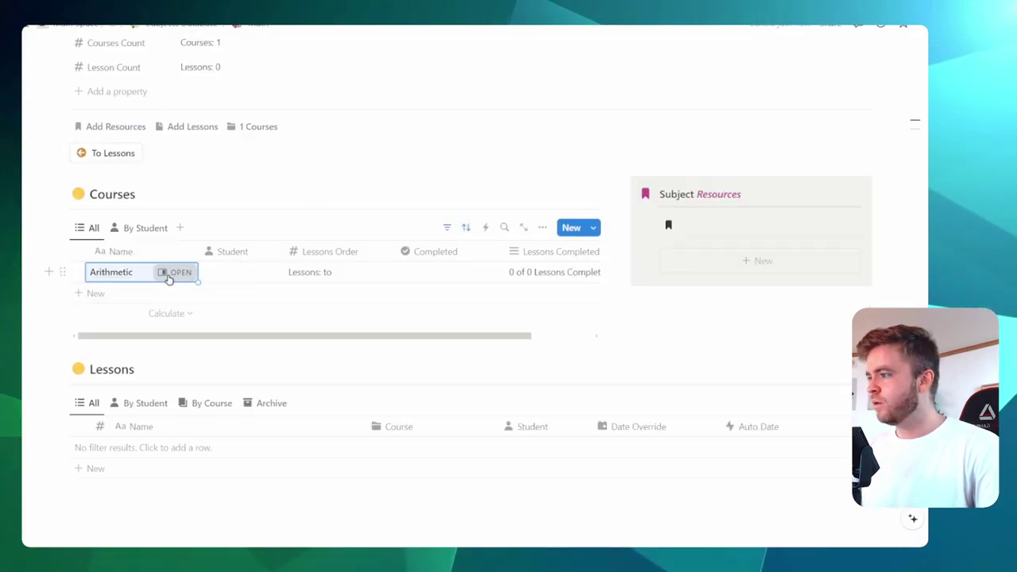
pyautogui.click(175, 272)
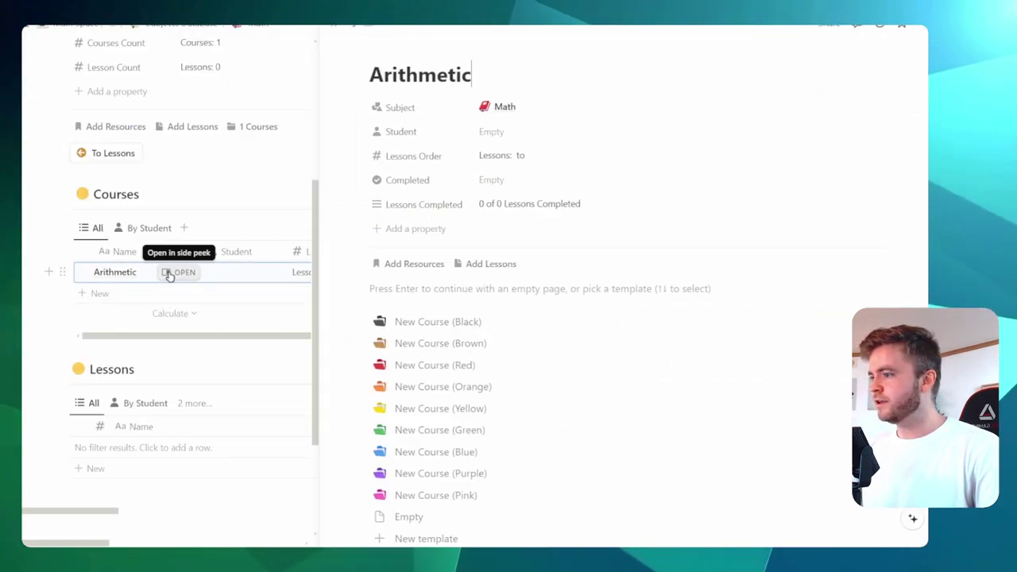
pyautogui.click(490, 367)
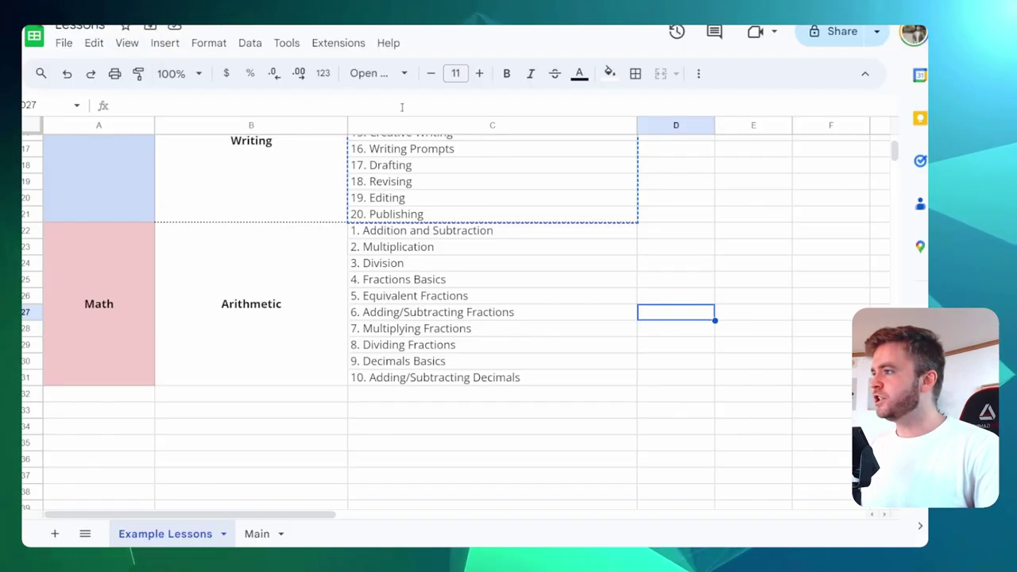
# Switch to Google Sheets and download the Example Lessons sheet as Comma Separated Values (.csv).
pyautogui.click(778, 241)
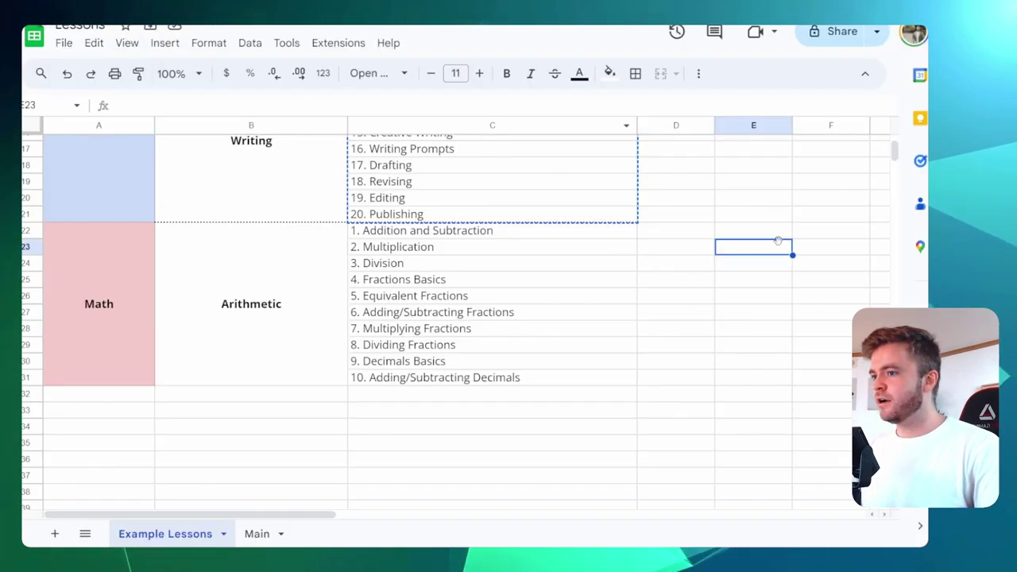
pyautogui.click(63, 43)
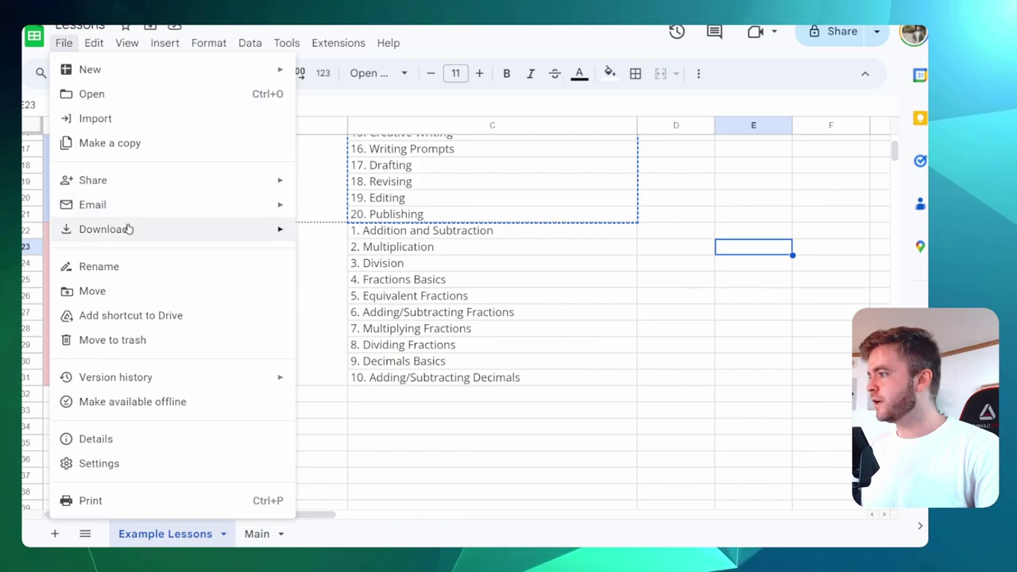
pyautogui.moveTo(130, 229)
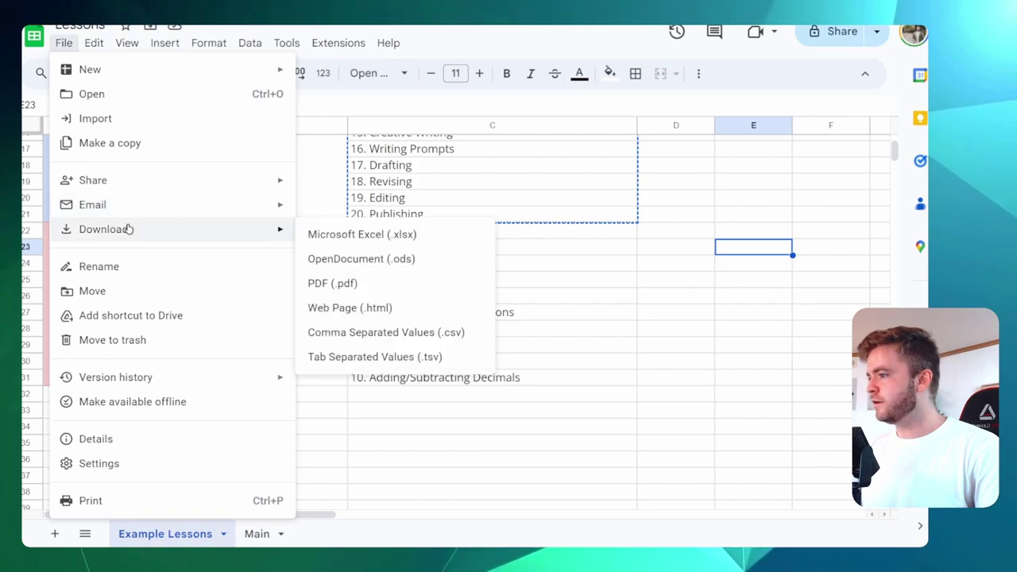
pyautogui.click(461, 336)
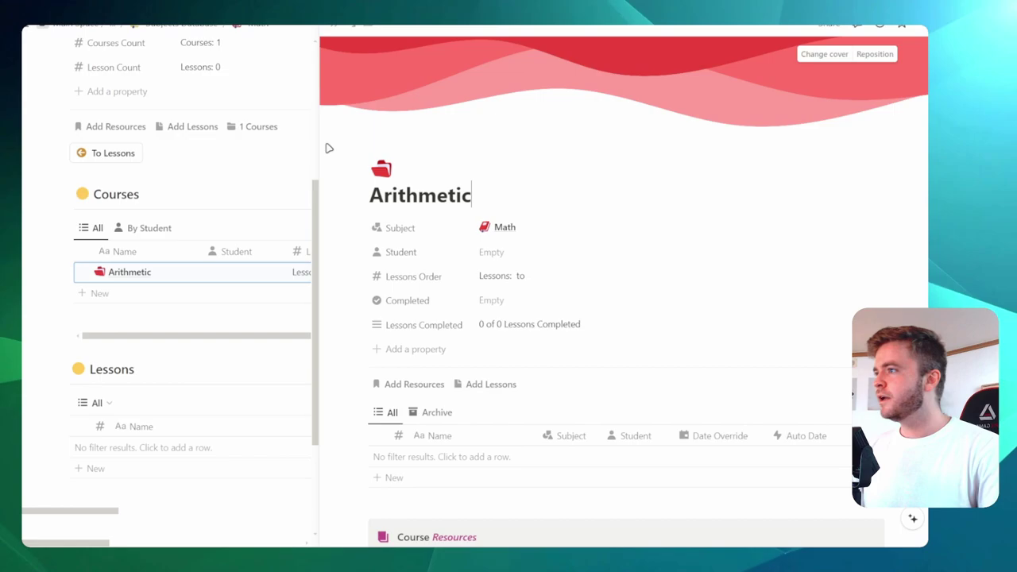
# Switch to Notion, close the Arithmetic course page and import the Example Lessons CSV file.
pyautogui.press('Escape')
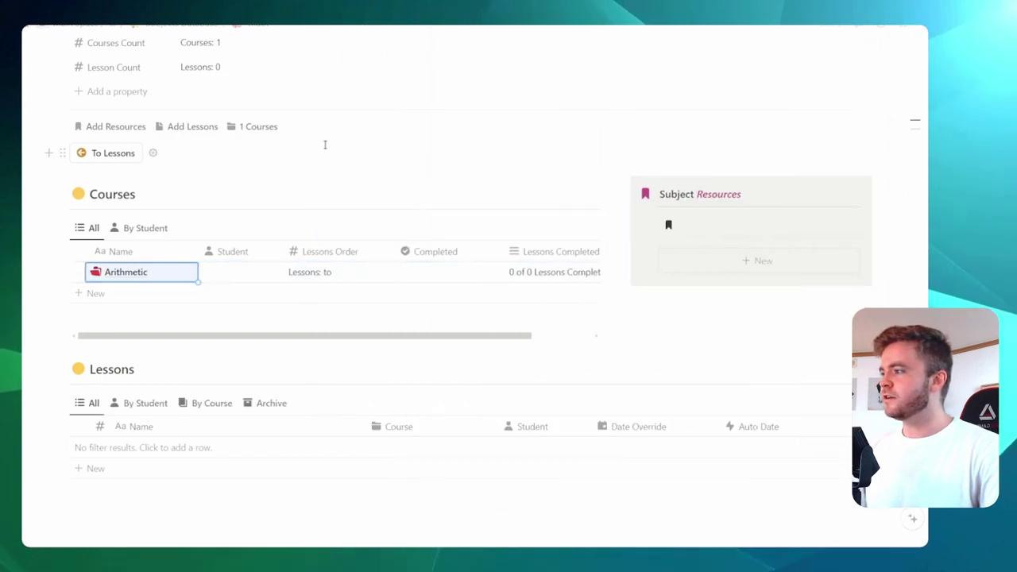
pyautogui.click(903, 25)
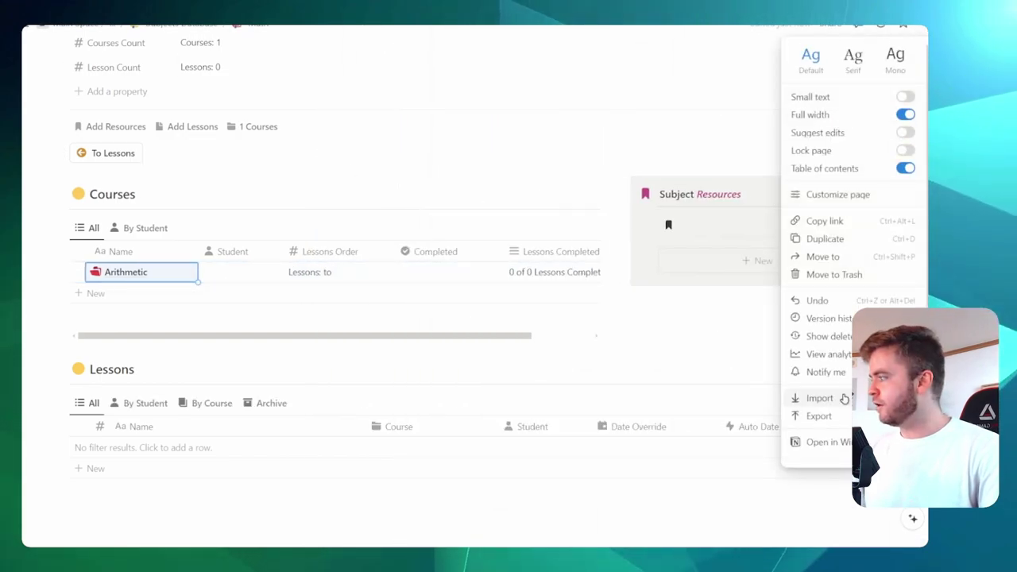
pyautogui.hotkey('ctrl', '+')
pyautogui.scroll(-5, 823, 381)
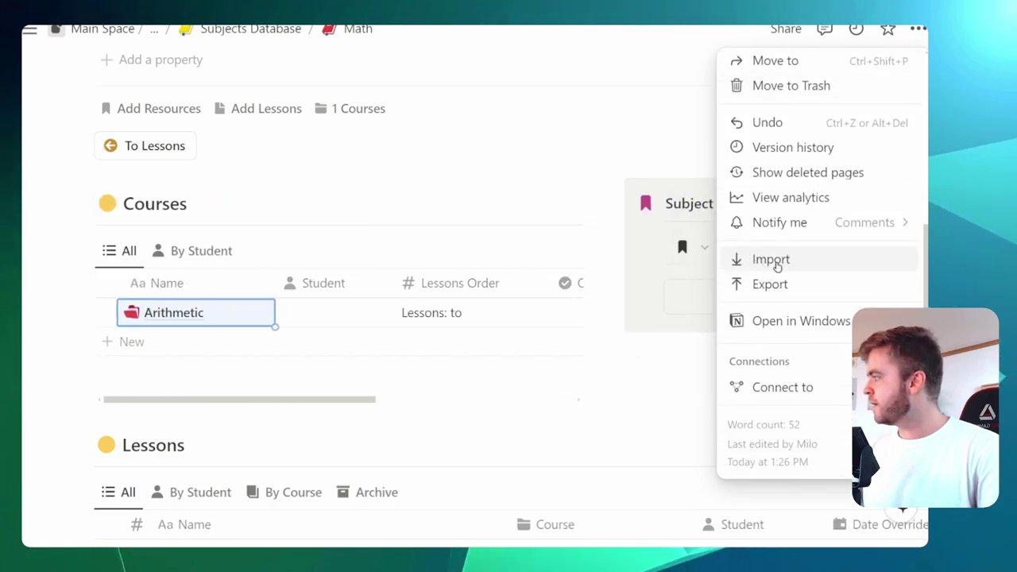
pyautogui.click(772, 259)
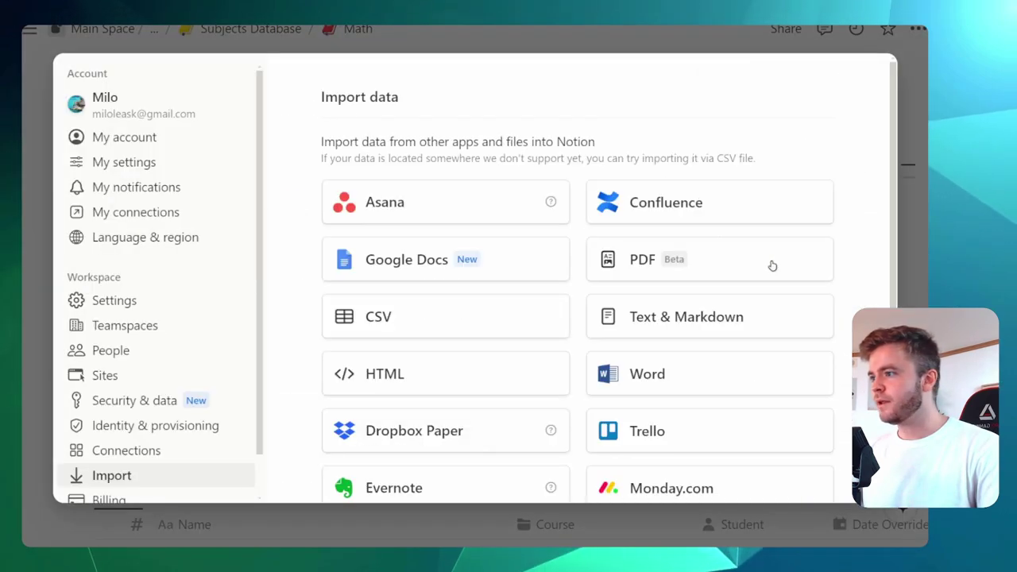
pyautogui.scroll(-1, 536, 280)
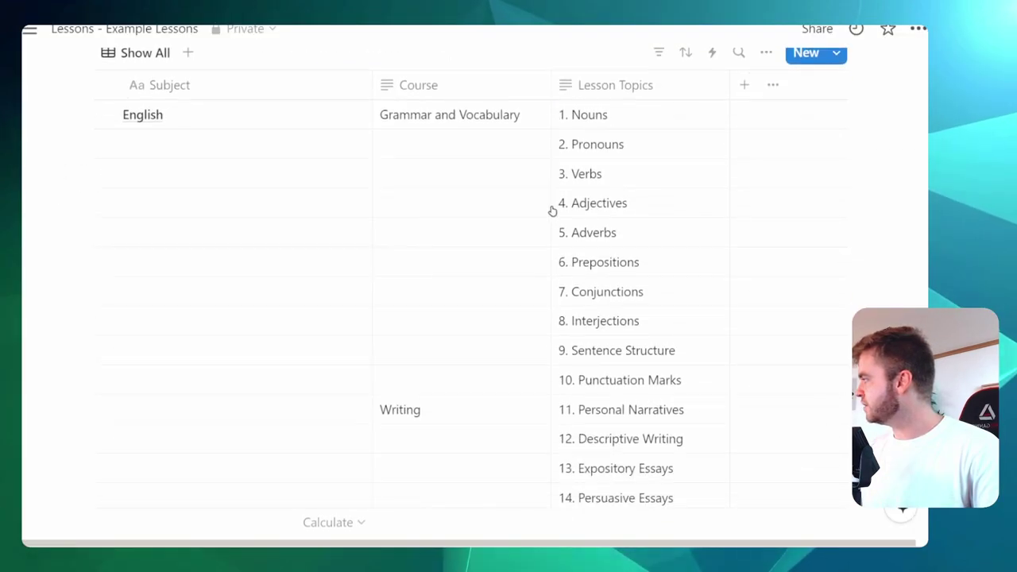
# Review the subjects, courses and lesson topics in the imported Example Lessons table down to the Arithmetic topics.
pyautogui.scroll(-1, 551, 207)
pyautogui.scroll(3, 324, 228)
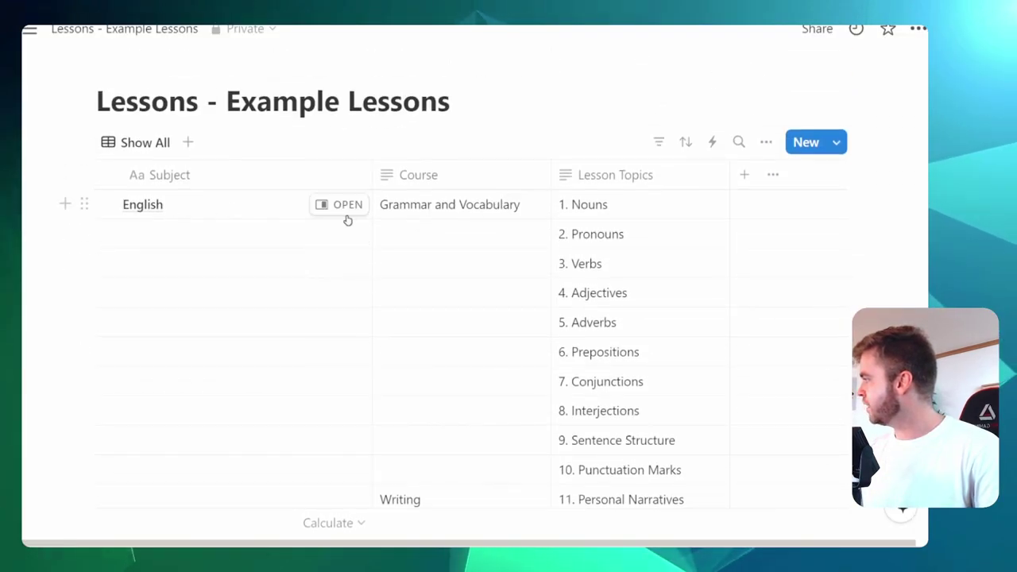
pyautogui.scroll(-8, 547, 249)
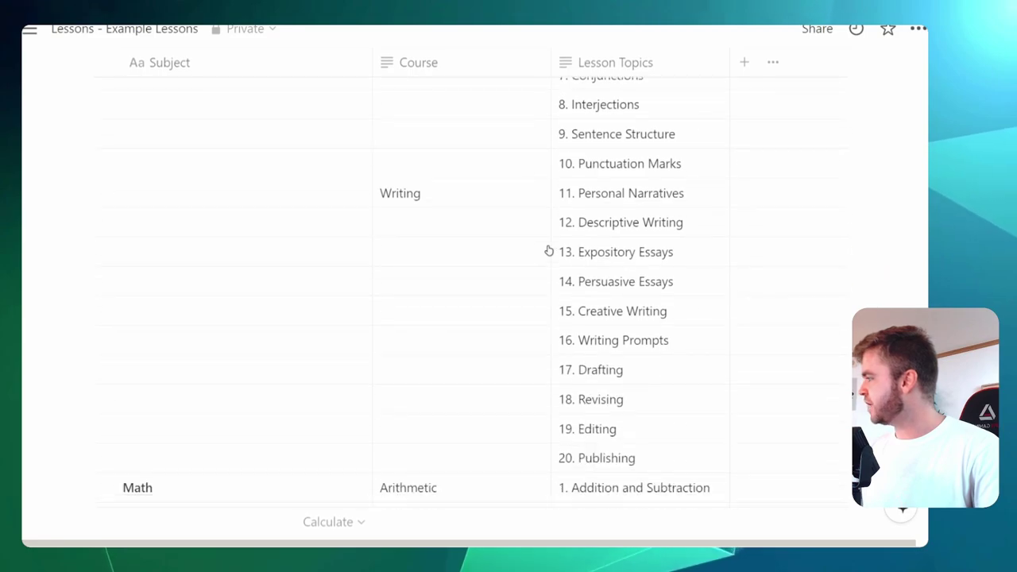
pyautogui.scroll(-2, 548, 250)
pyautogui.moveTo(613, 141); pyautogui.dragTo(628, 399)
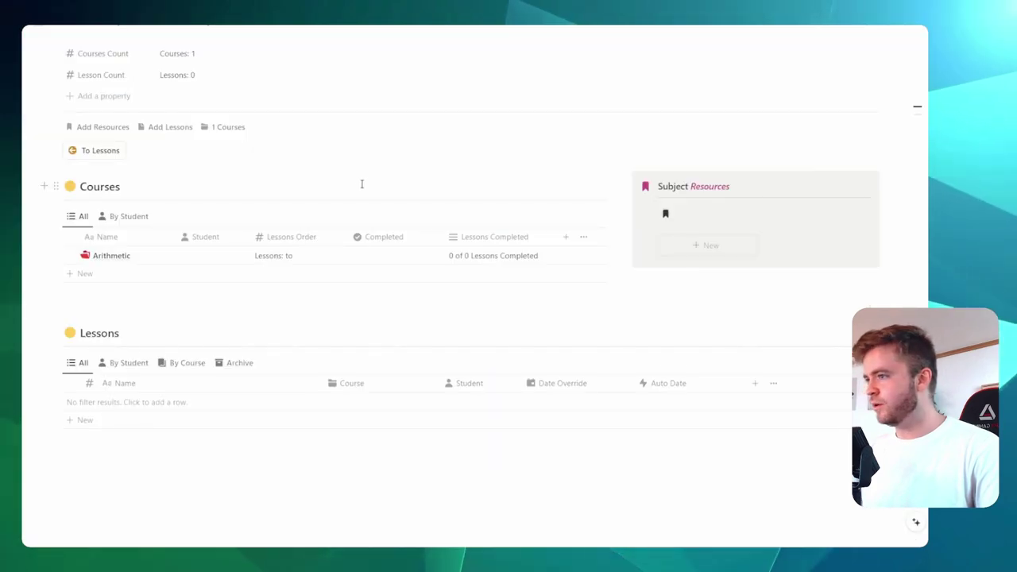
# In Math's Arithmetic course, add the ten lessons Addition and Subtraction to Adding/Subtracting Decimals and delete the blank lesson row.
pyautogui.scroll(5, 361, 183)
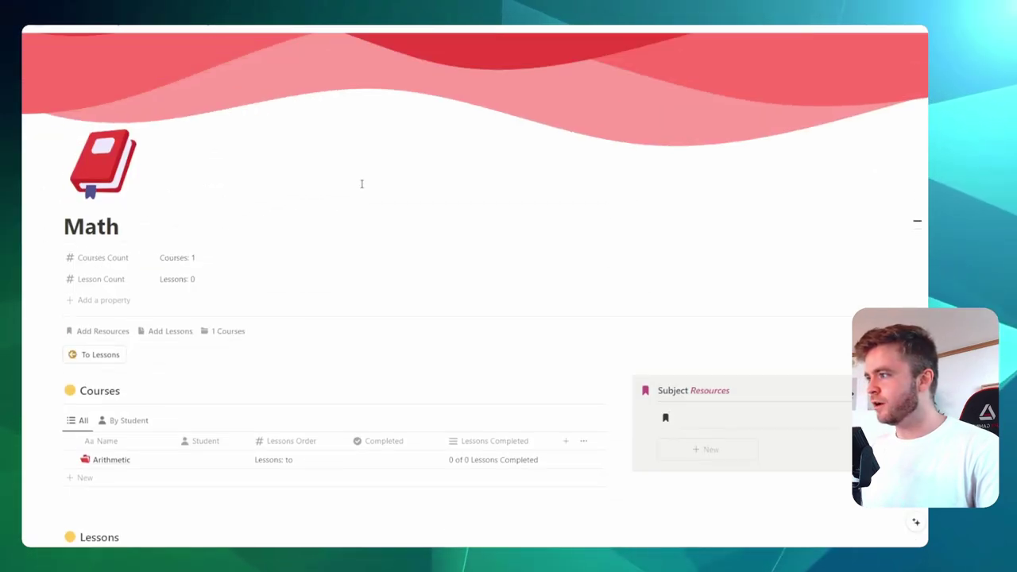
pyautogui.scroll(-5, 216, 247)
pyautogui.click(156, 255)
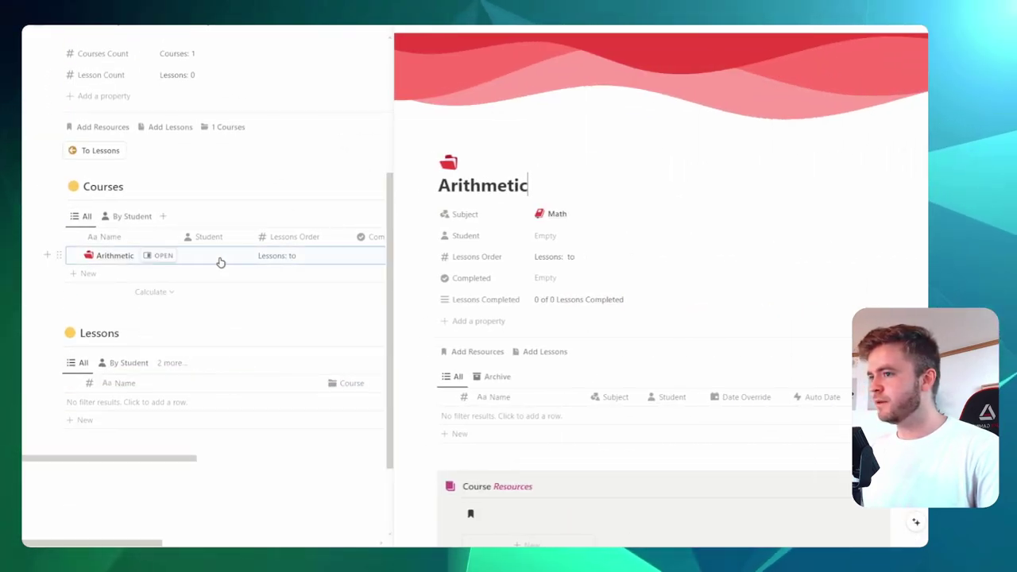
pyautogui.scroll(-2, 408, 297)
pyautogui.click(453, 368)
pyautogui.click(443, 350)
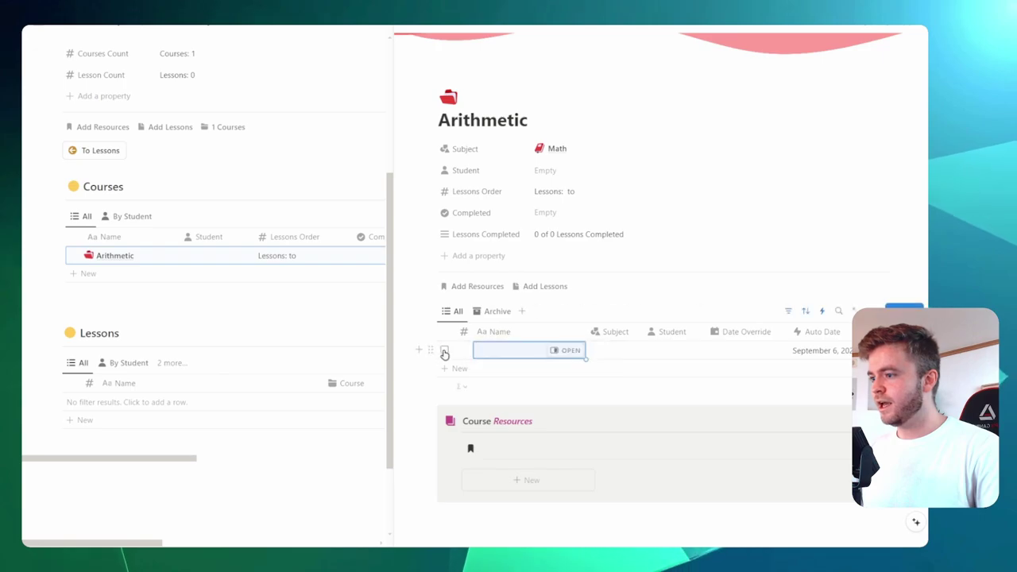
pyautogui.write('Addition and Subtraction Multiplication Division Fractions Basics Equivalent Fractions Adding/Subtracting Fractions Multiplying Fractions Dividing Fractions Decimals Basics Adding/Subtracting Decimals')
pyautogui.scroll(-1, 444, 353)
pyautogui.scroll(-1, 449, 301)
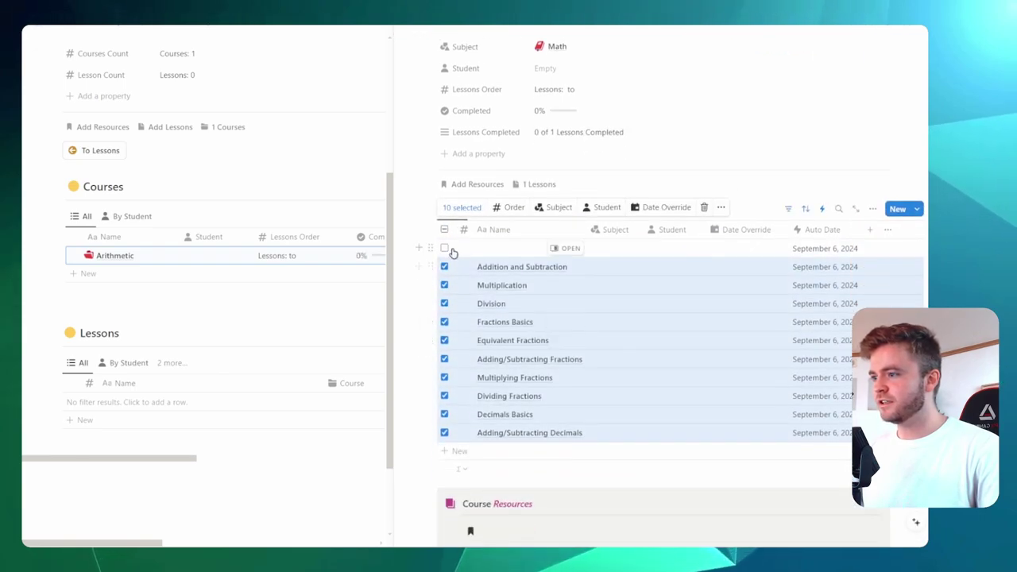
pyautogui.click(444, 229)
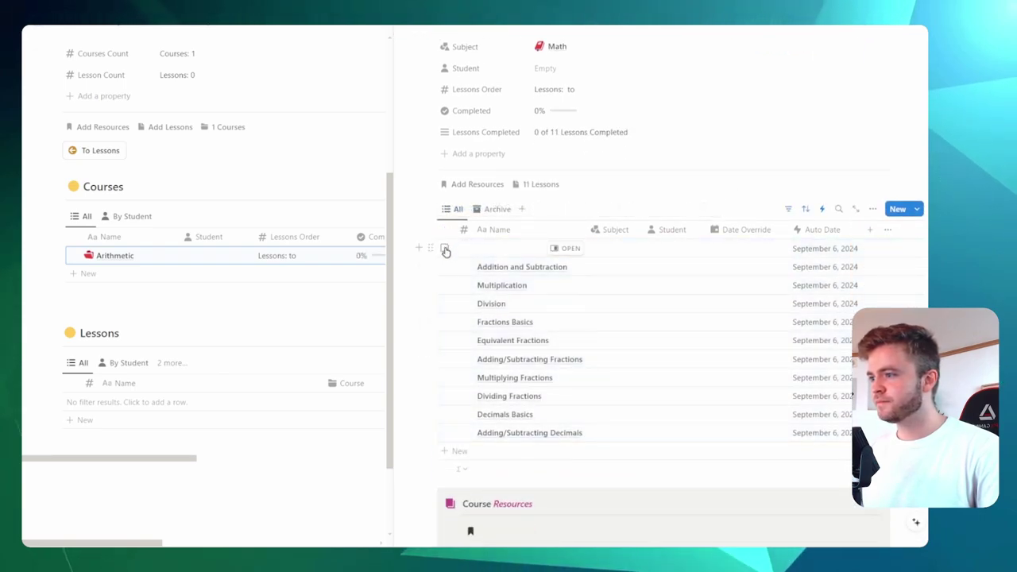
pyautogui.click(444, 247)
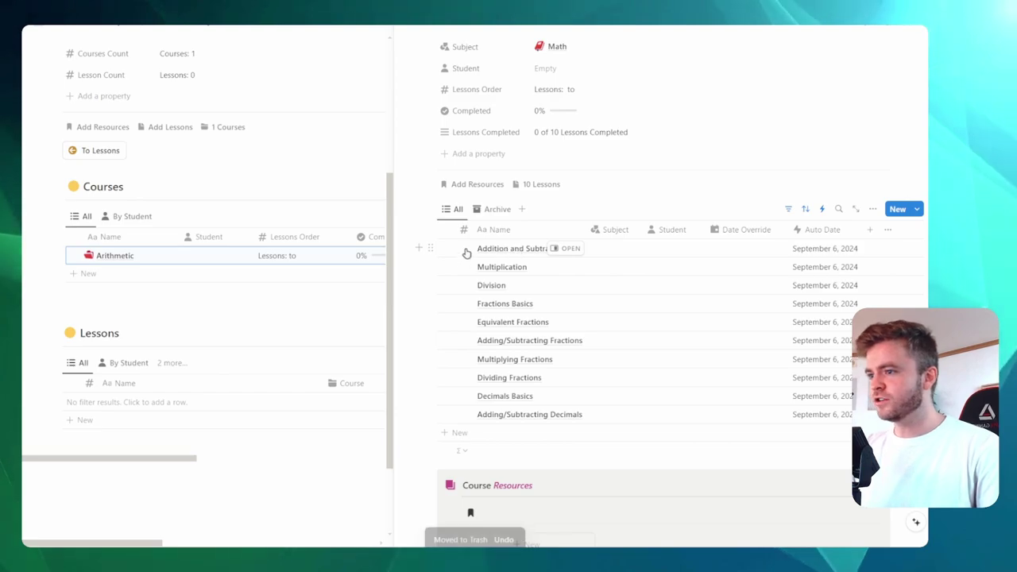
# Assign all ten Arithmetic lessons the Math subject and both students.
pyautogui.click(445, 230)
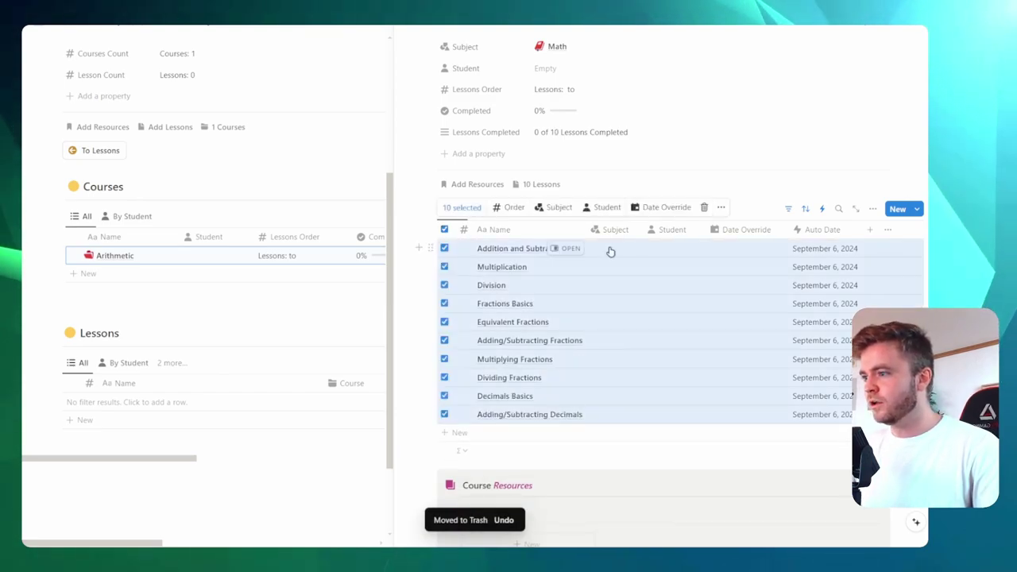
pyautogui.click(551, 207)
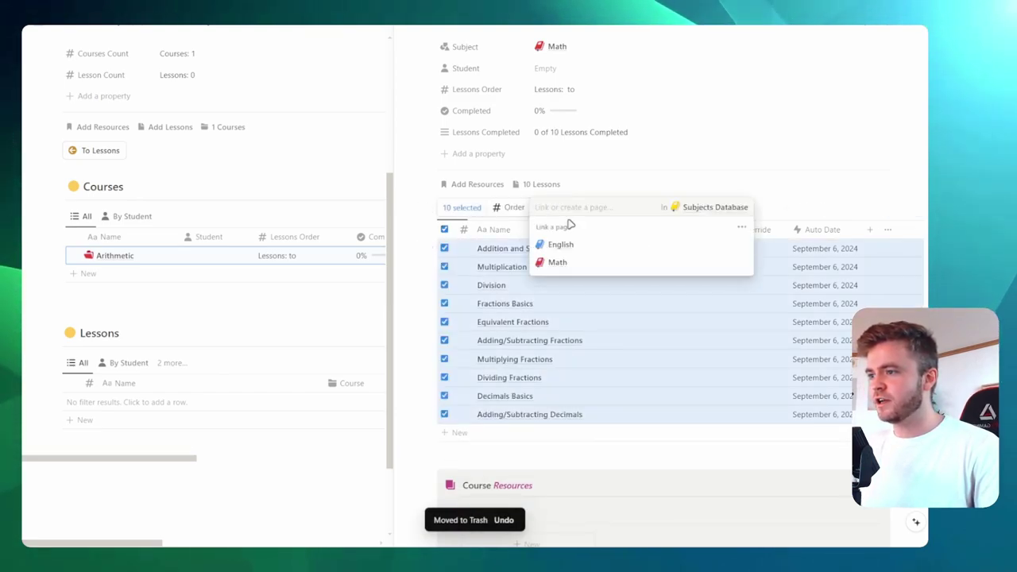
pyautogui.click(597, 263)
pyautogui.click(650, 171)
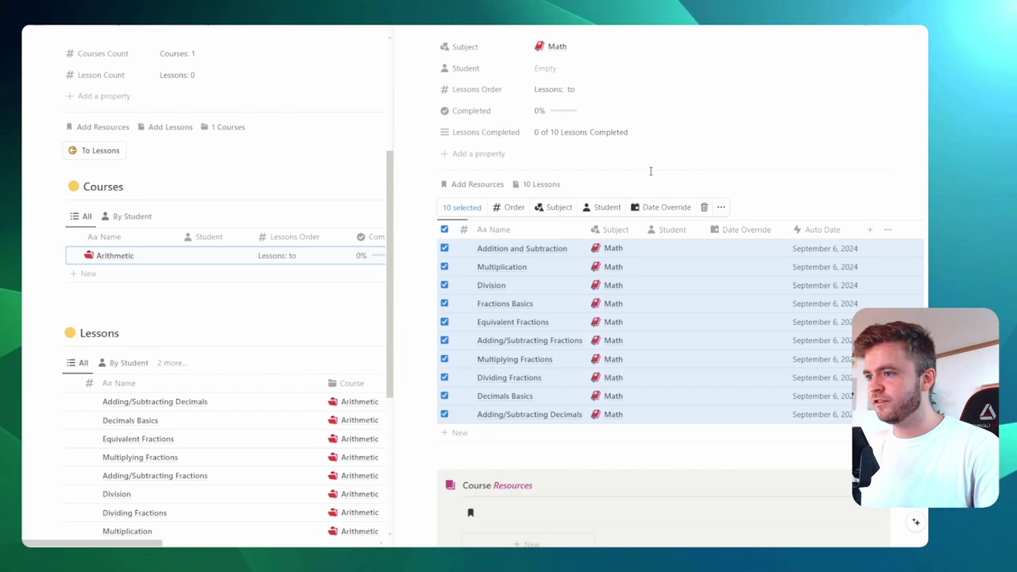
pyautogui.click(600, 208)
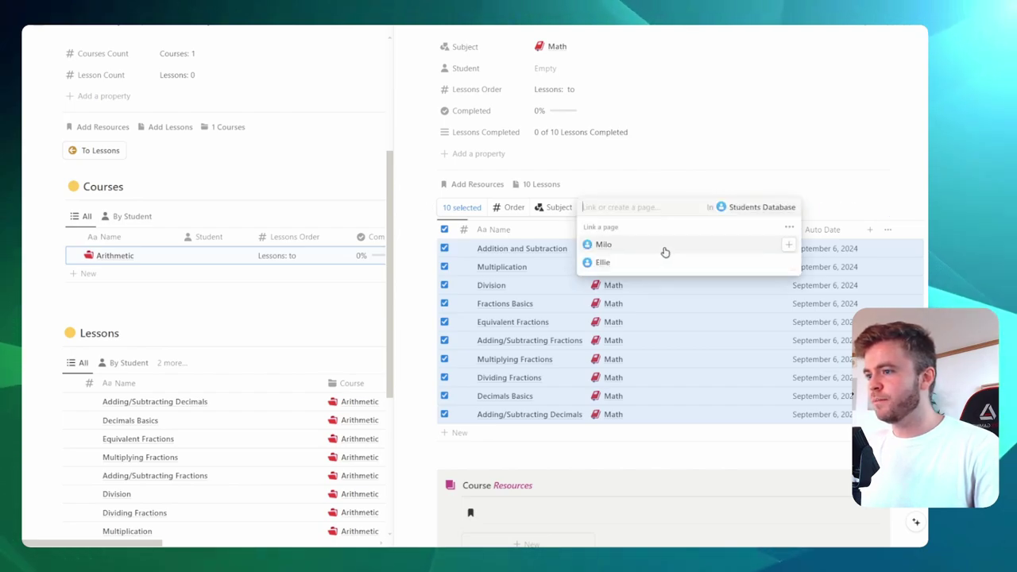
pyautogui.click(604, 245)
pyautogui.click(603, 262)
pyautogui.click(572, 160)
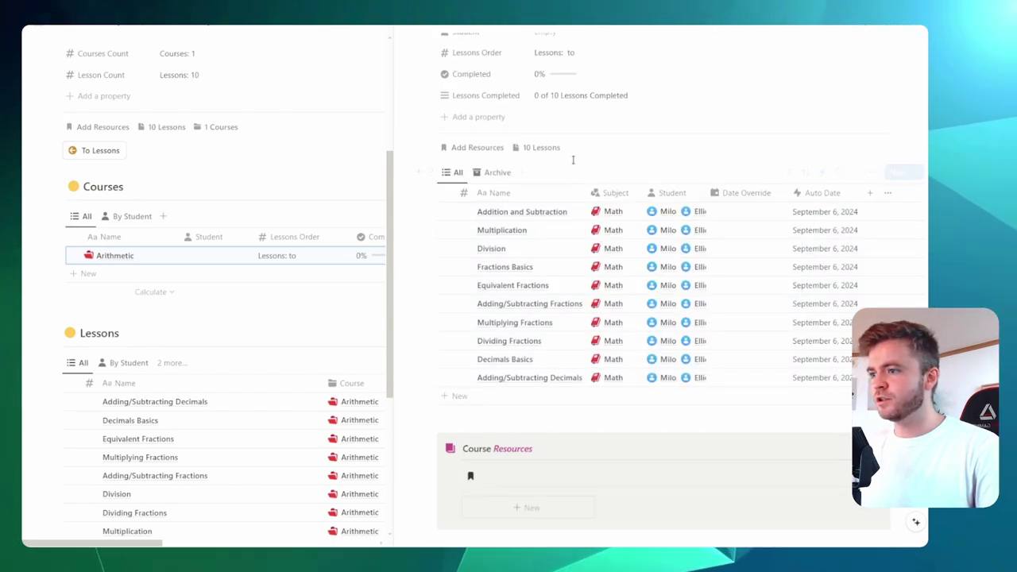
# Number the Arithmetic lessons in order from 1 for Addition and Subtraction to 10 for Adding/Subtracting Decimals.
pyautogui.click(464, 211)
pyautogui.write('1')
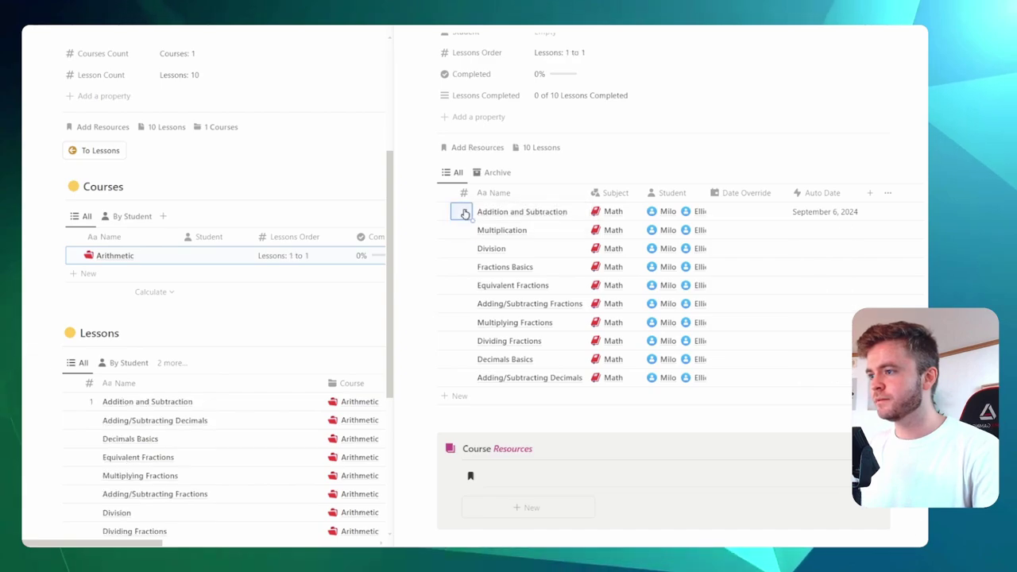
pyautogui.write(' 2 3 4 5 6 7 8 9 10')
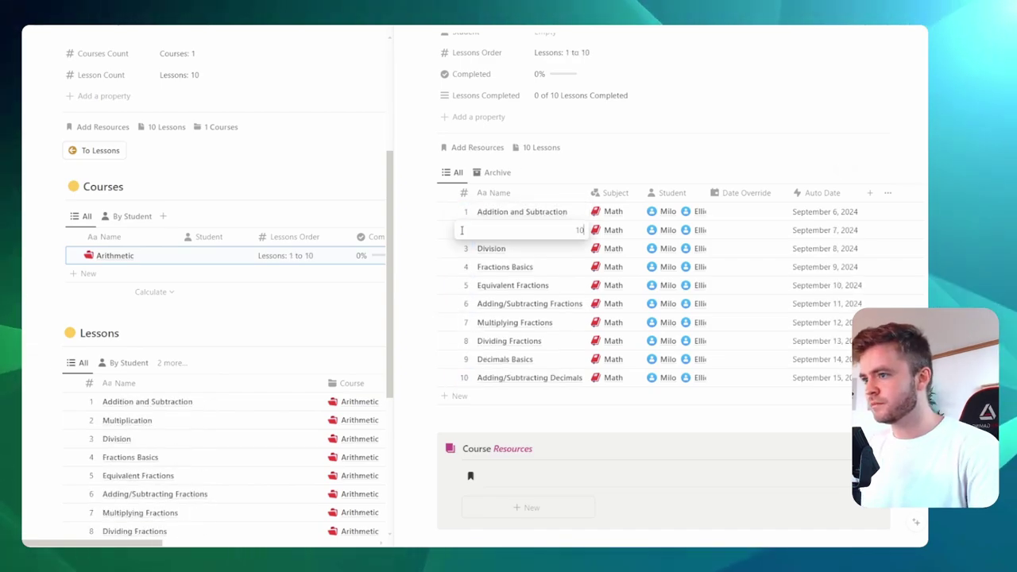
# Open the Arithmetic course as a full page and apply the New Lesson (Red) template to each of its ten lessons.
pyautogui.click(437, 39)
pyautogui.click(197, 275)
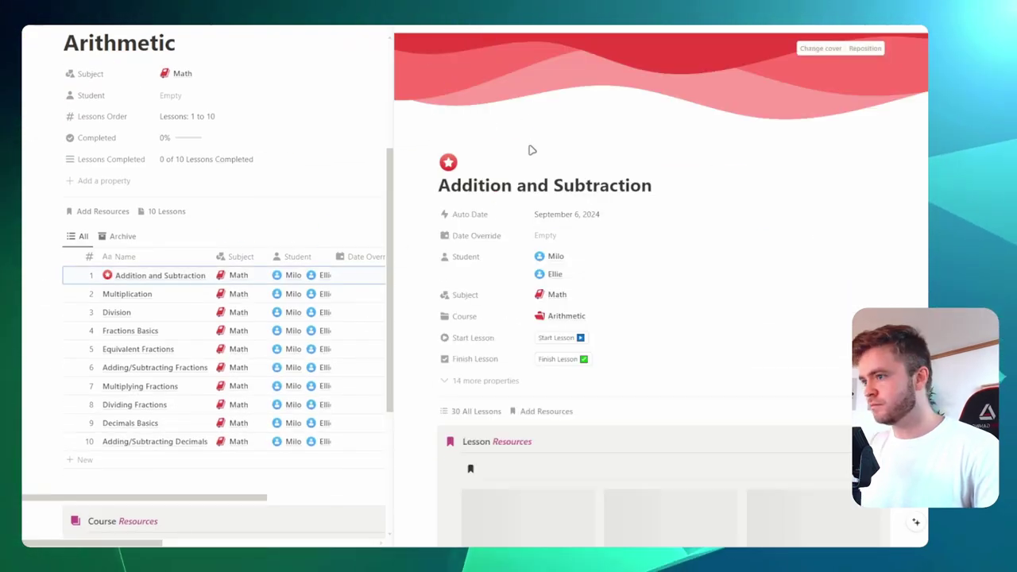
pyautogui.click(472, 30)
pyautogui.click(471, 30)
pyautogui.hotkey('alt', 'j')
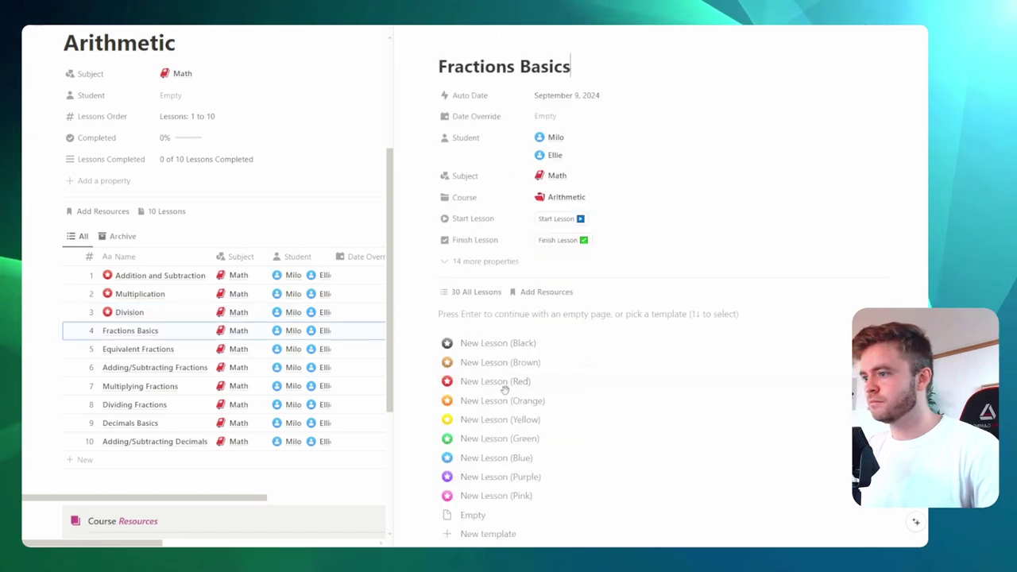
pyautogui.hotkey('alt', 'j')
pyautogui.hotkey('alt', 'j')
pyautogui.hotkey('alt', 'j')
pyautogui.hotkey('alt', 'j')
pyautogui.hotkey('alt', 'j')
pyautogui.hotkey('alt', 'j')
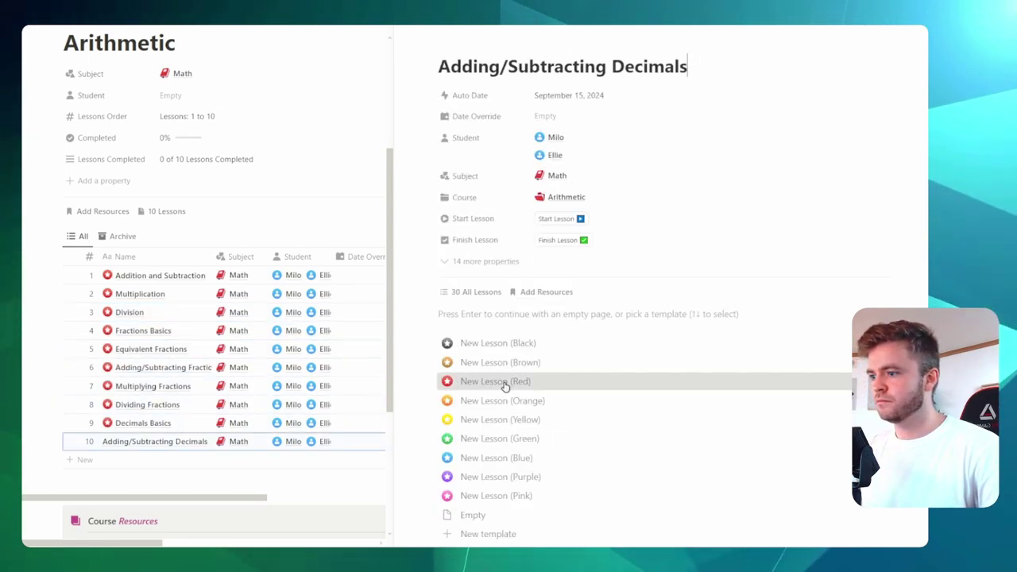
pyautogui.click(503, 386)
pyautogui.press('Escape')
# Return to the Math subject page, assign both students to the Arithmetic course and review the course and lesson lists.
pyautogui.scroll(-3, 415, 91)
pyautogui.scroll(4, 238, 159)
pyautogui.click(92, 71)
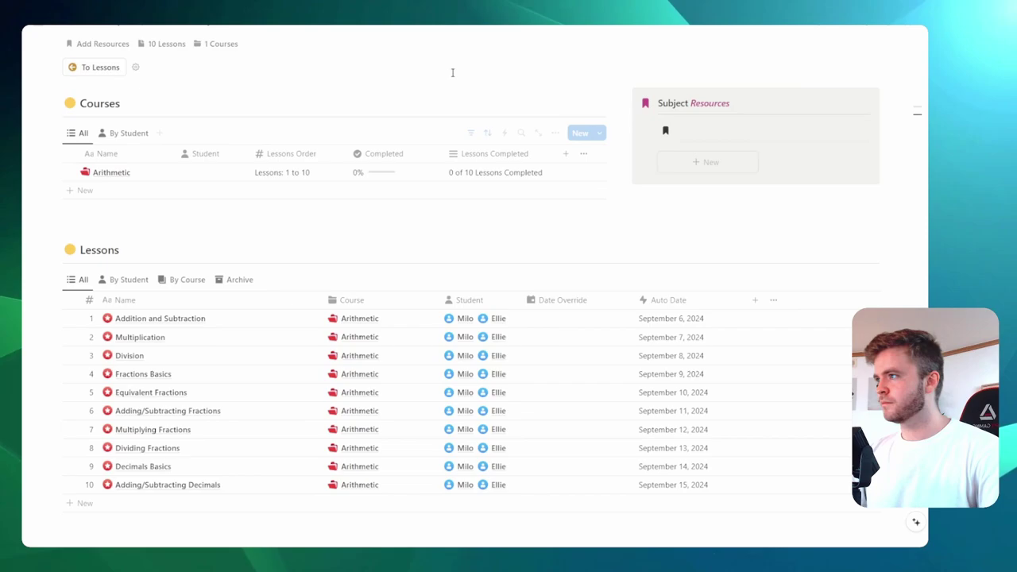
pyautogui.click(205, 171)
pyautogui.click(195, 209)
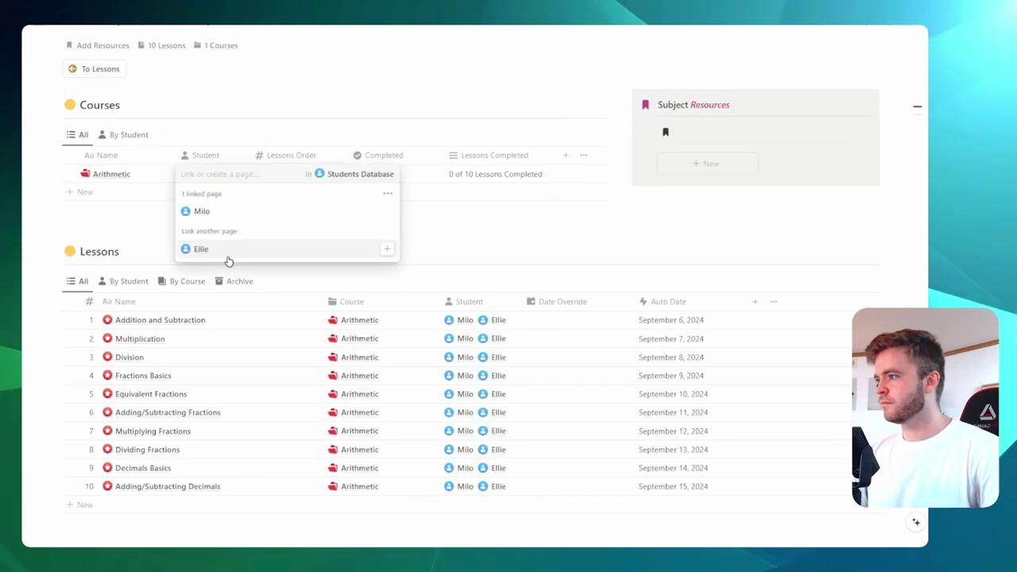
pyautogui.click(215, 247)
pyautogui.click(379, 111)
pyautogui.scroll(3, 407, 173)
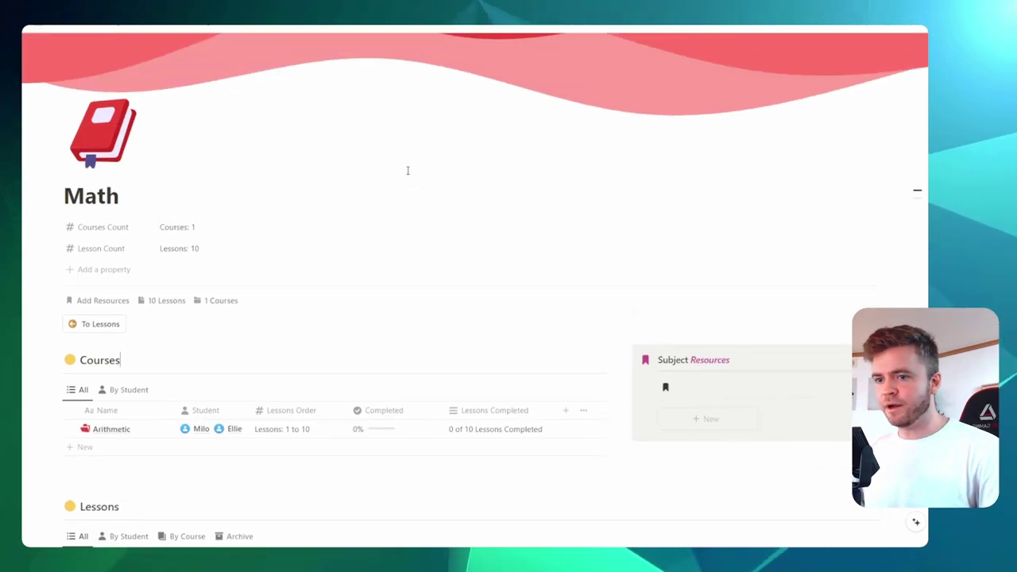
pyautogui.scroll(-5, 407, 170)
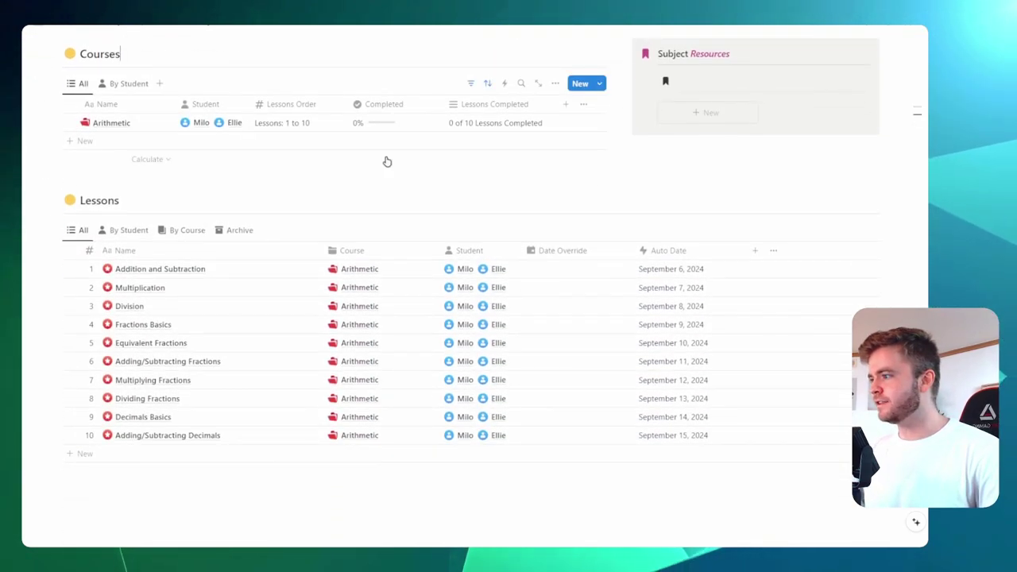
pyautogui.scroll(2, 242, 179)
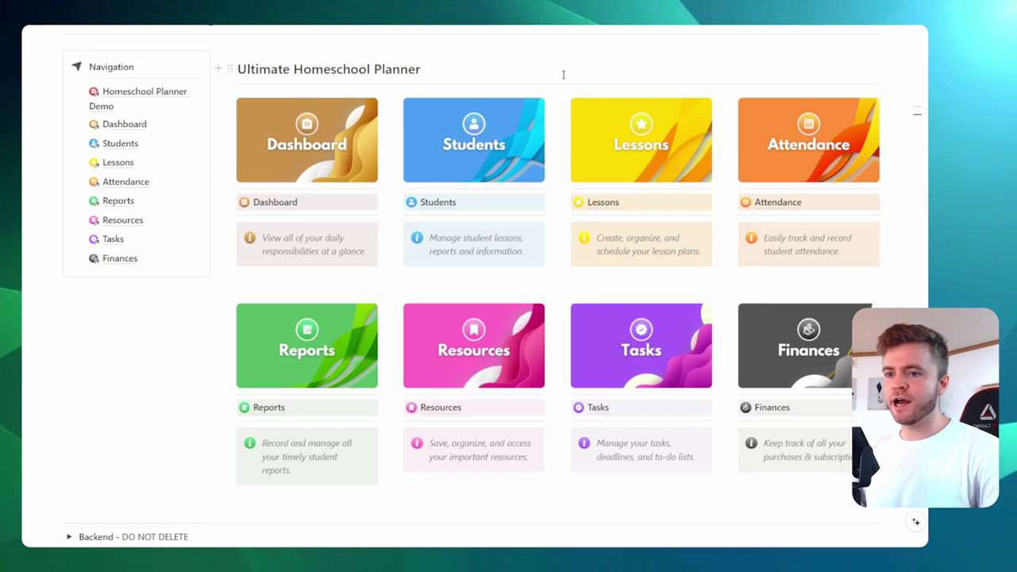
pyautogui.click(771, 203)
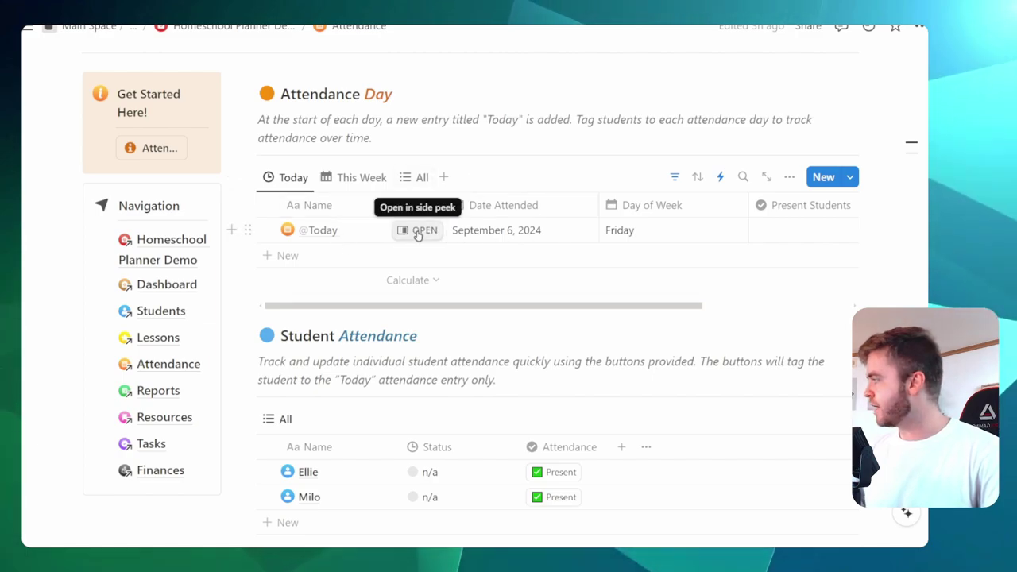
pyautogui.hotkey('ctrl', '-')
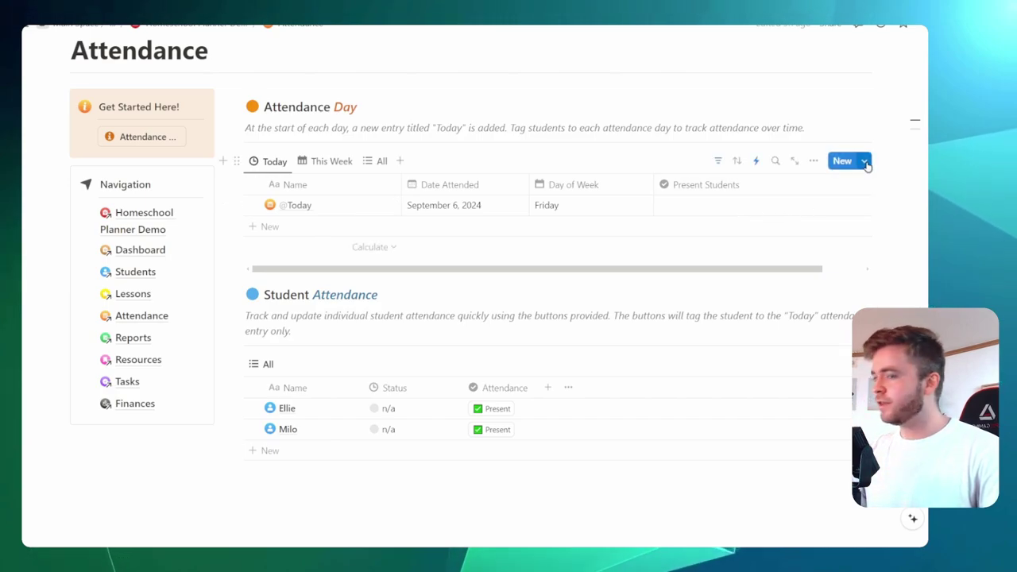
pyautogui.click(864, 161)
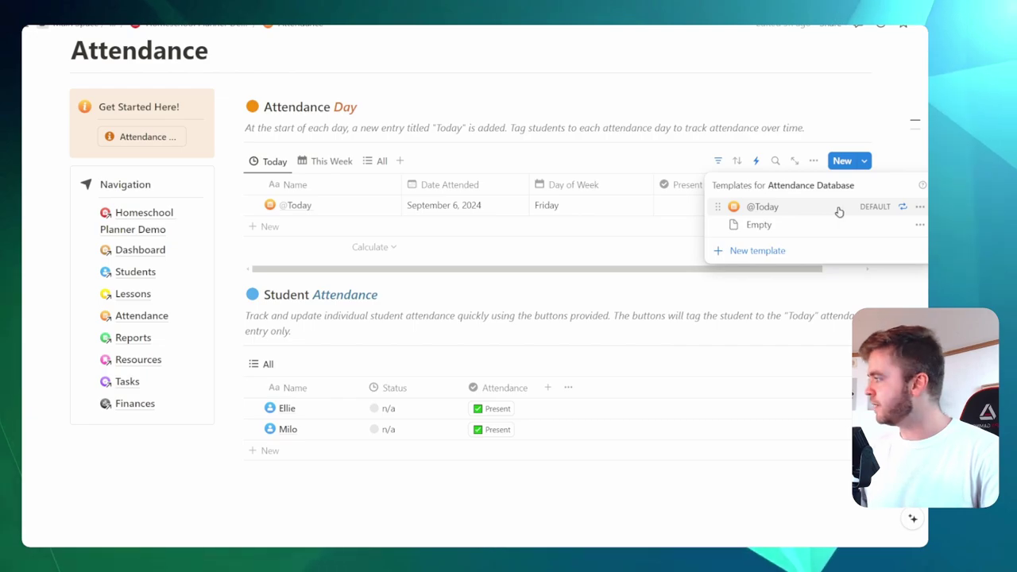
pyautogui.click(903, 208)
pyautogui.hotkey('ctrl', '+')
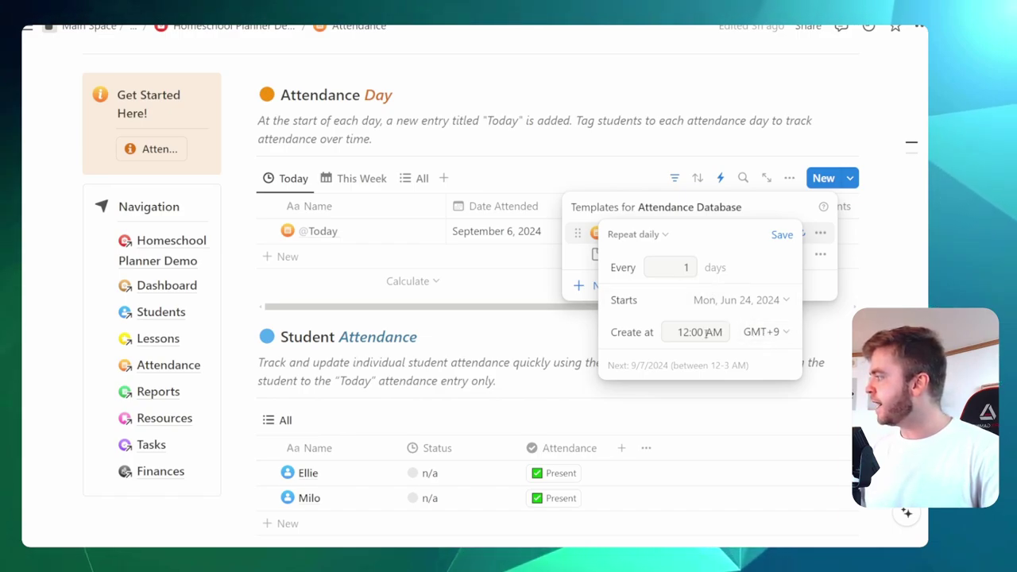
pyautogui.click(773, 337)
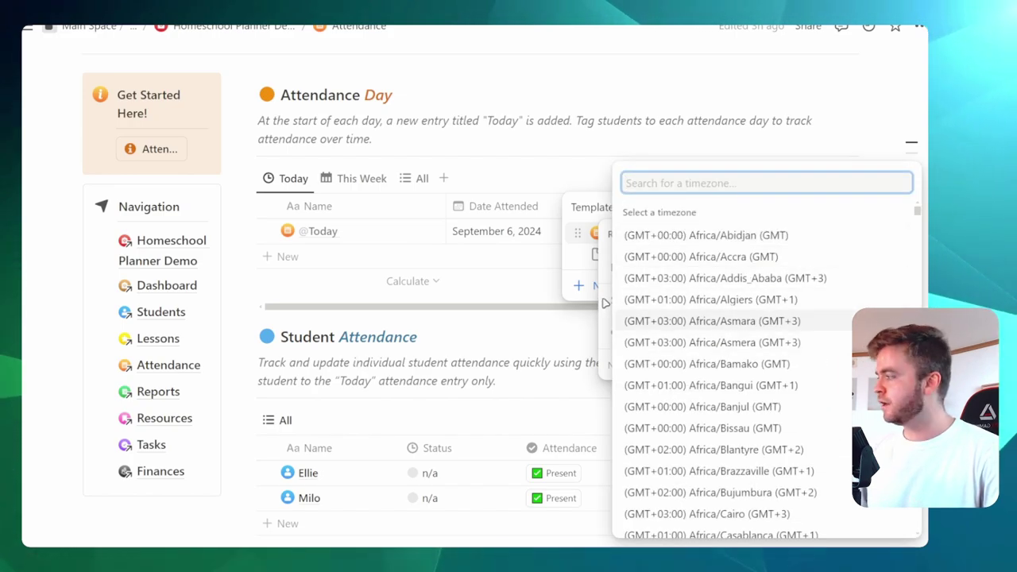
pyautogui.click(605, 302)
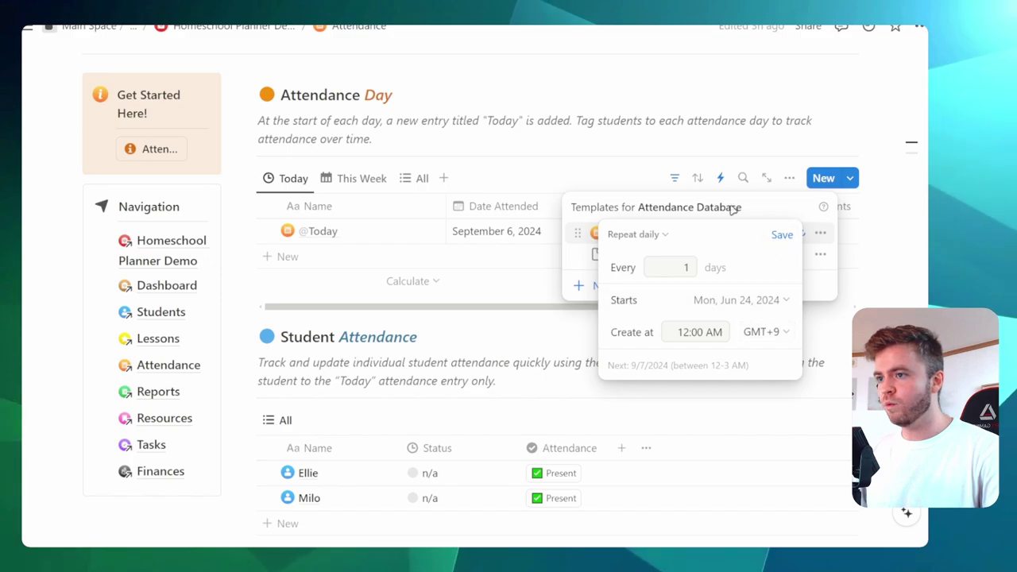
pyautogui.press('Escape')
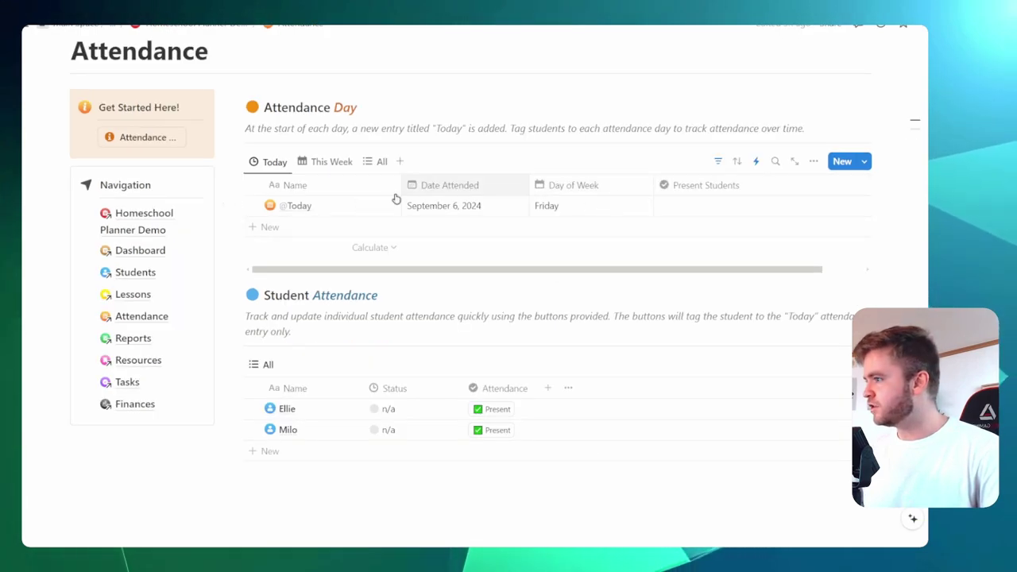
# Mark both students as present in the Student Attendance list.
pyautogui.scroll(-3, 475, 233)
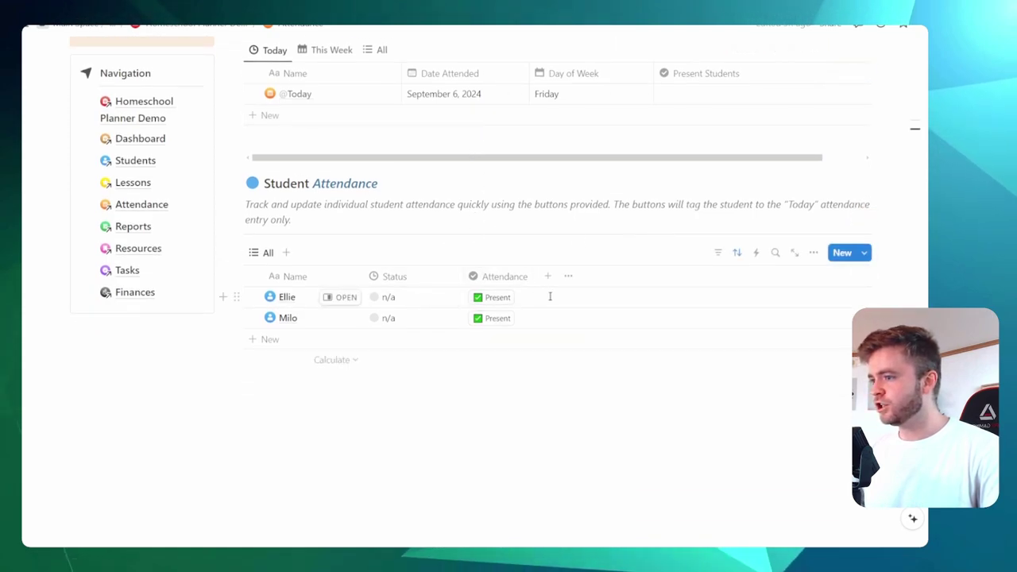
pyautogui.hotkey('ctrl', '+')
pyautogui.hotkey('ctrl', '+')
pyautogui.hotkey('ctrl', '+')
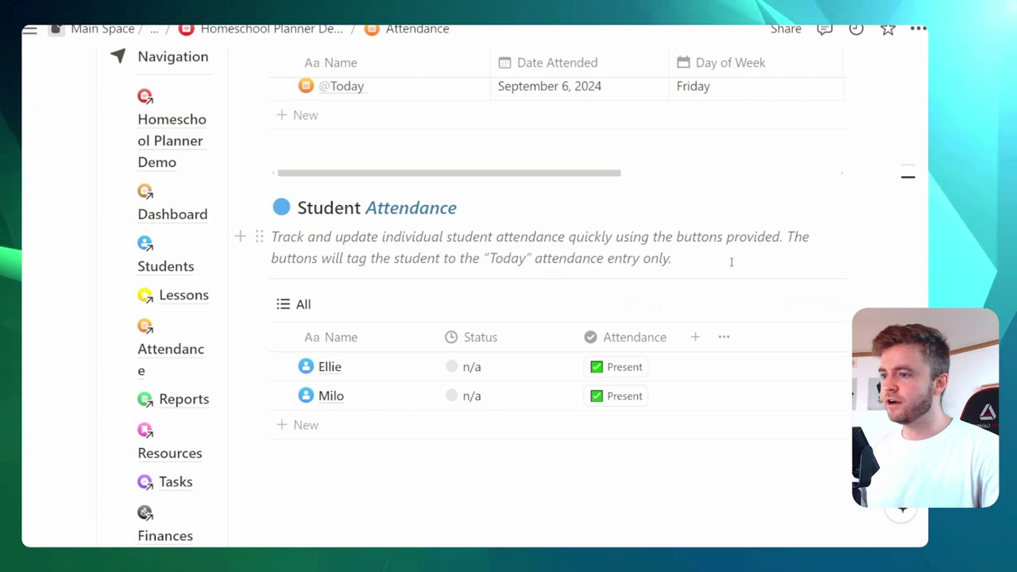
pyautogui.scroll(-1, 679, 209)
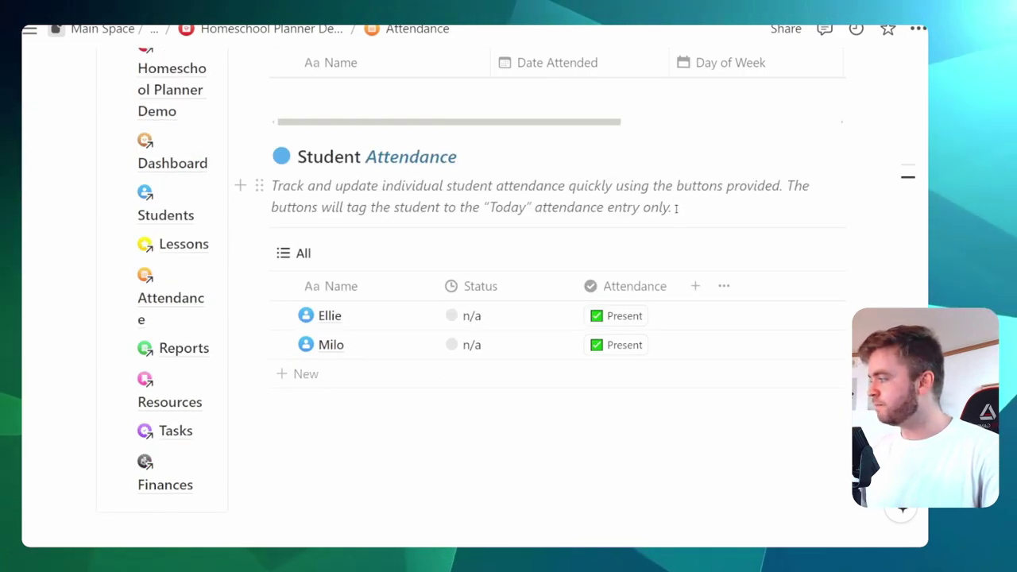
pyautogui.click(615, 316)
pyautogui.click(611, 346)
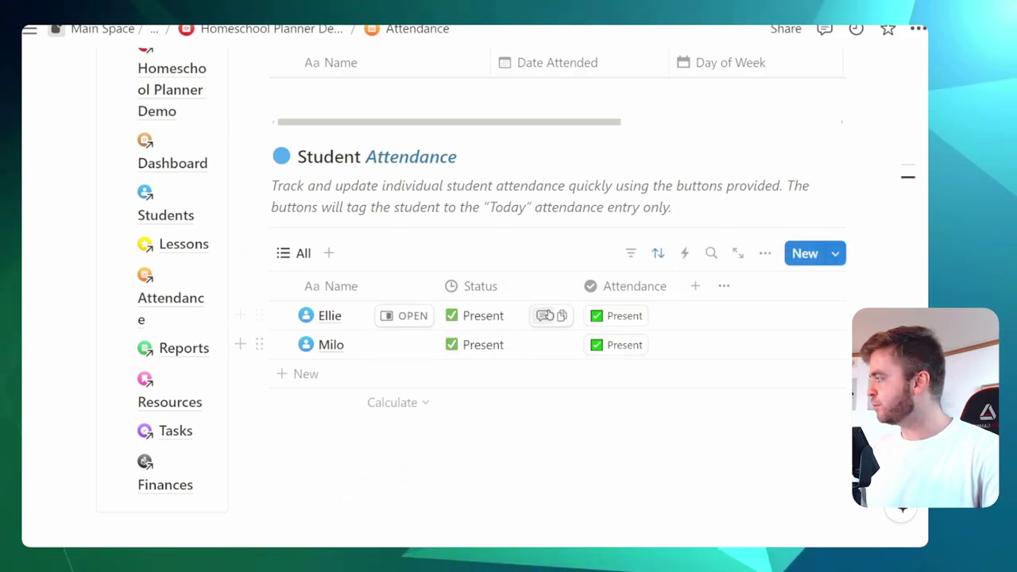
pyautogui.scroll(3, 774, 334)
pyautogui.hotkey('ctrl', '-')
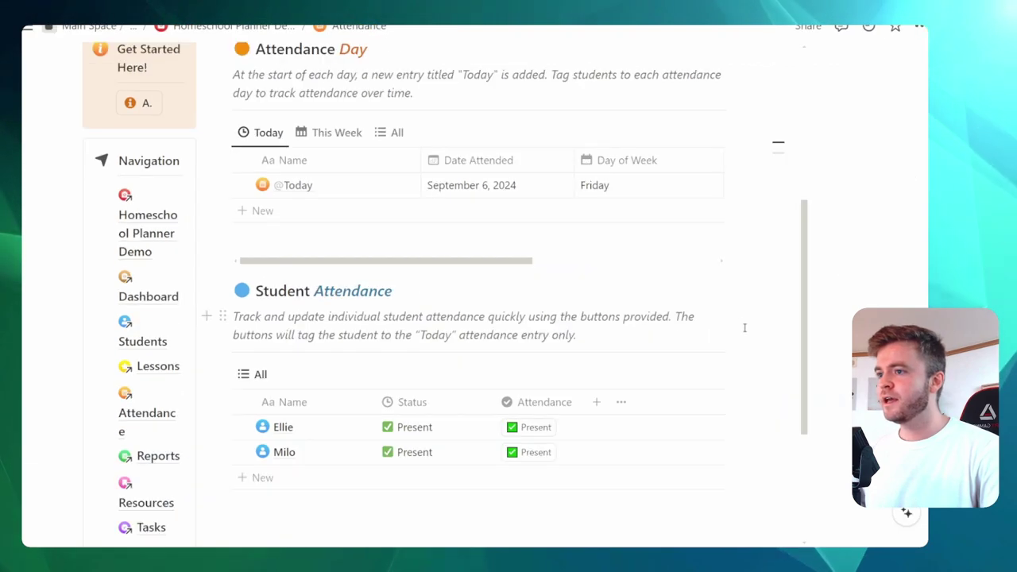
pyautogui.hotkey('ctrl', '-')
pyautogui.hotkey('ctrl', '-')
pyautogui.hotkey('ctrl', '+')
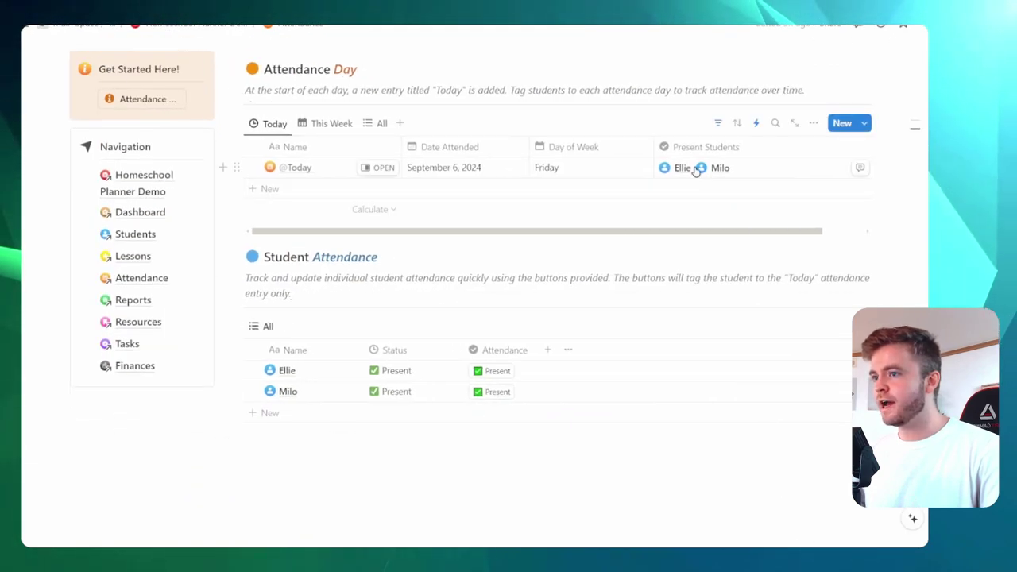
pyautogui.hotkey('ctrl', '-')
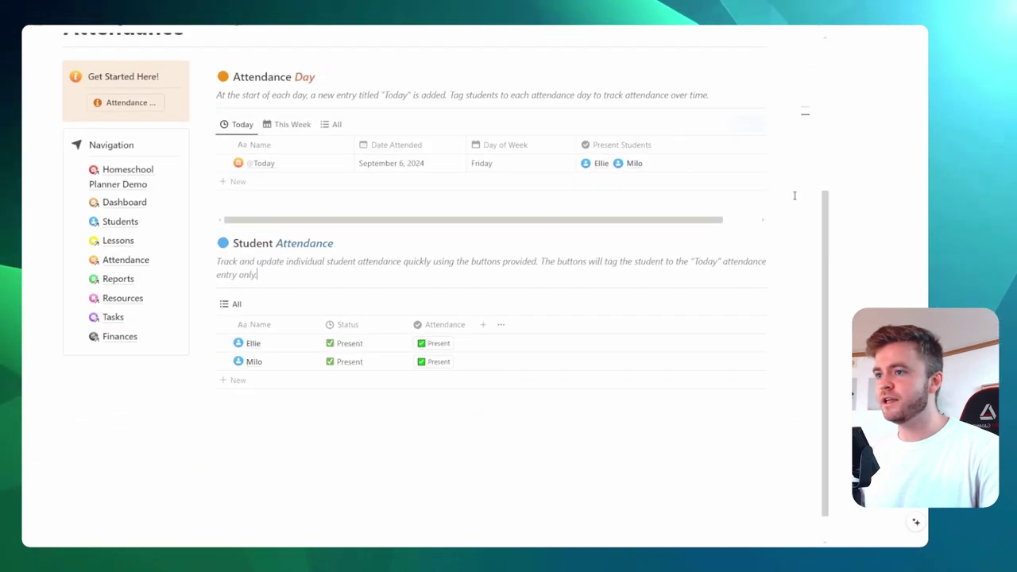
pyautogui.moveTo(774, 151); pyautogui.dragTo(724, 150)
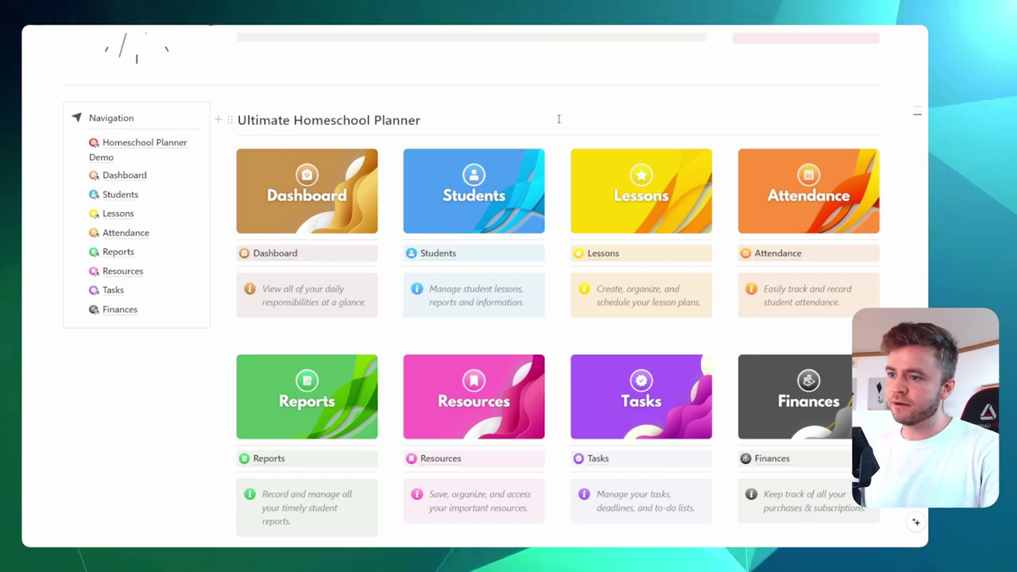
# Open the 10th Grade (Sophomore) student's page from the Students page and view the assigned lessons and calendar.
pyautogui.click(437, 256)
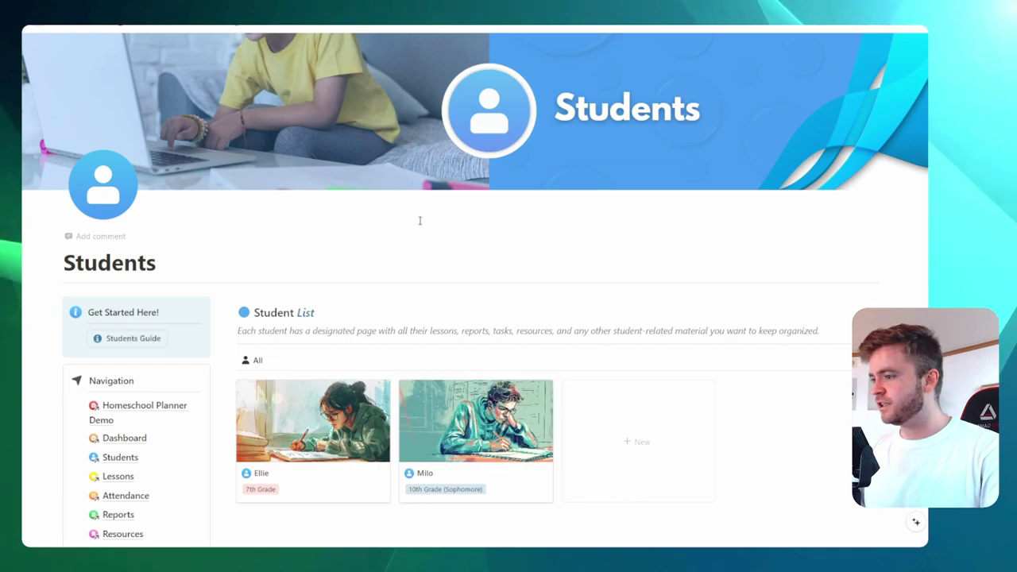
pyautogui.scroll(-2, 429, 208)
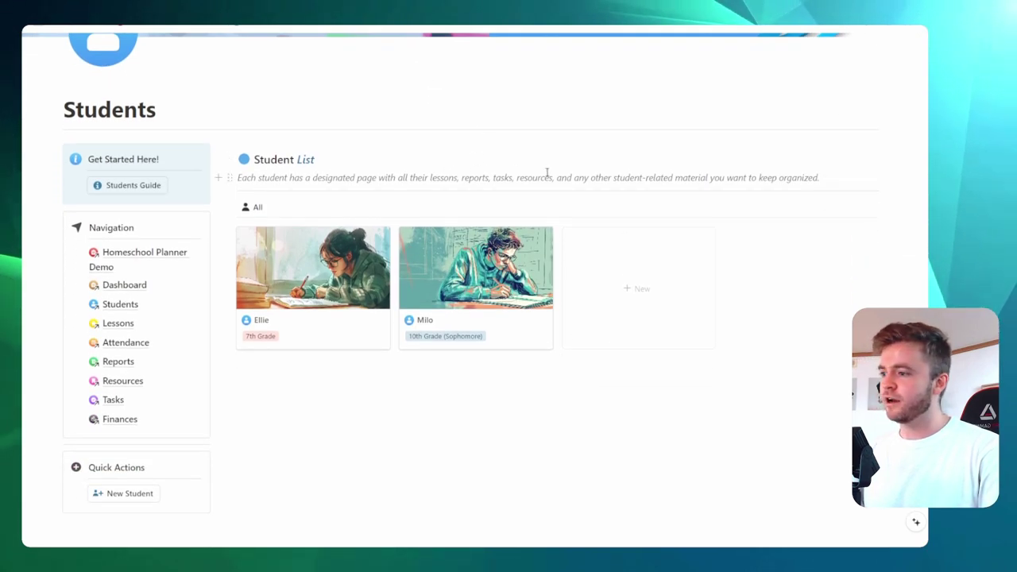
pyautogui.scroll(-1, 546, 172)
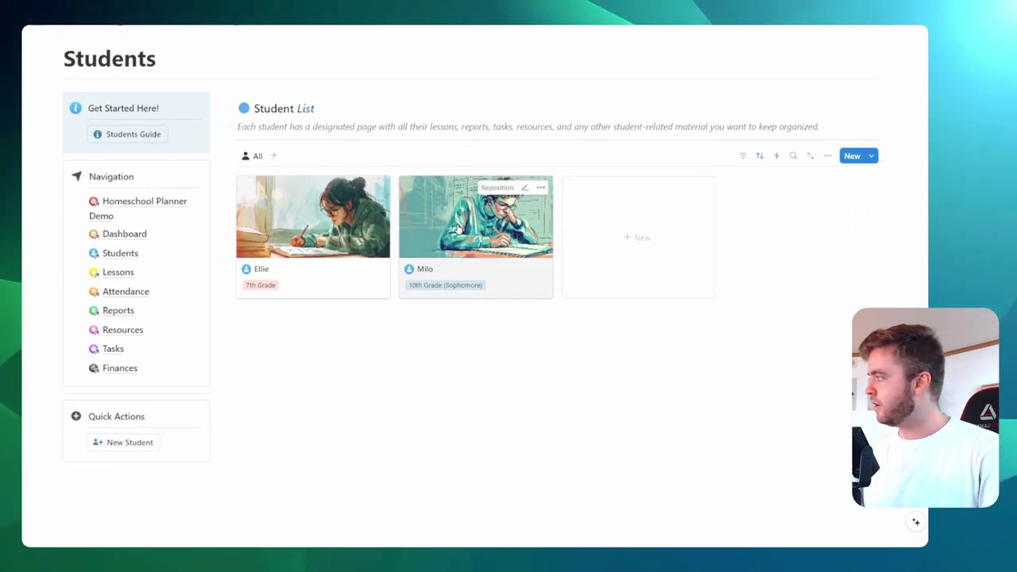
pyautogui.click(458, 225)
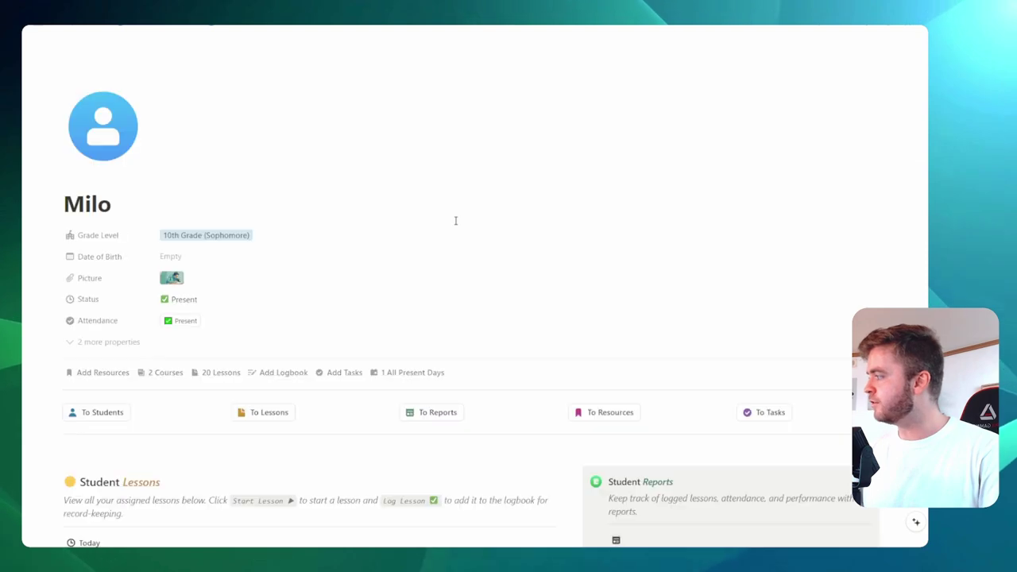
pyautogui.scroll(-5, 479, 189)
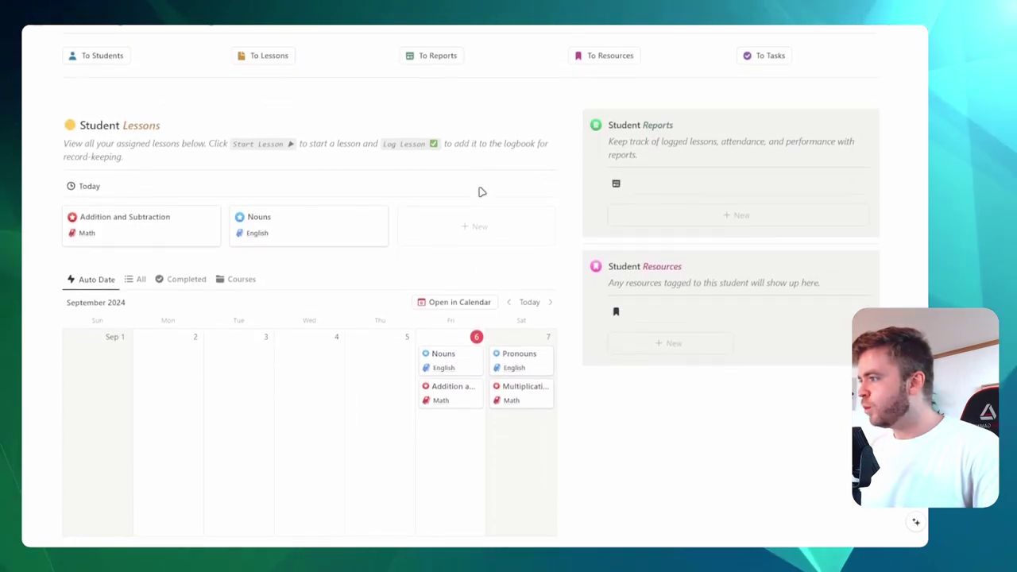
# Examine the student's lessons for today and browse the Auto Date calendar to the following week and back.
pyautogui.scroll(-2, 493, 183)
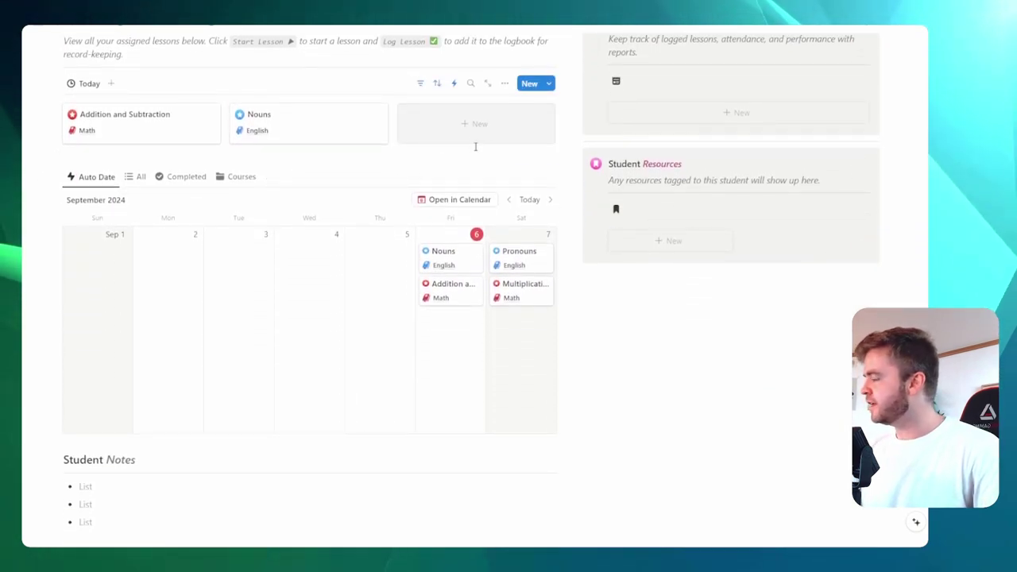
pyautogui.scroll(2, 338, 193)
pyautogui.hotkey('ctrl', '0')
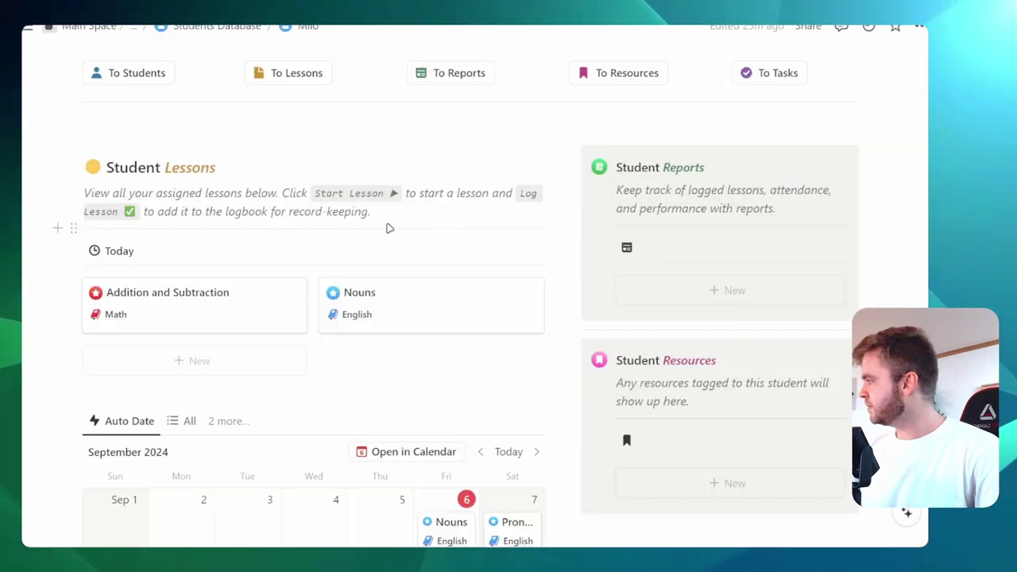
pyautogui.scroll(-1, 350, 232)
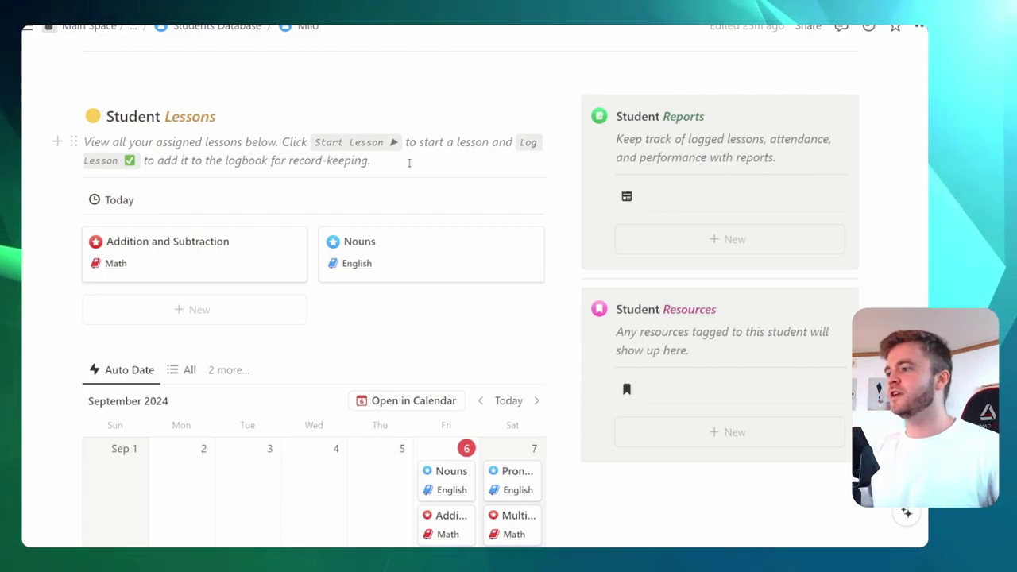
pyautogui.scroll(-1, 164, 173)
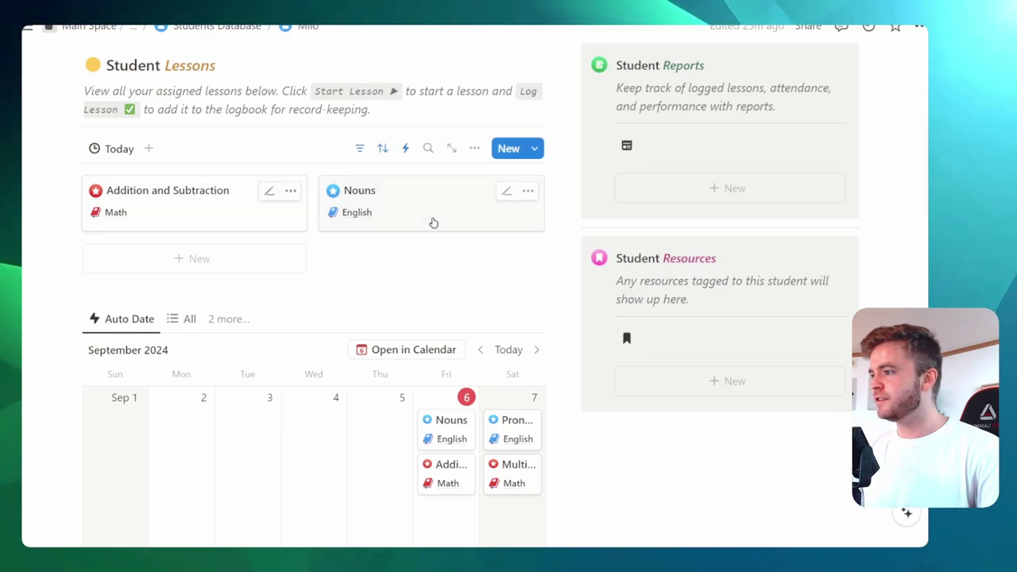
pyautogui.scroll(-3, 426, 187)
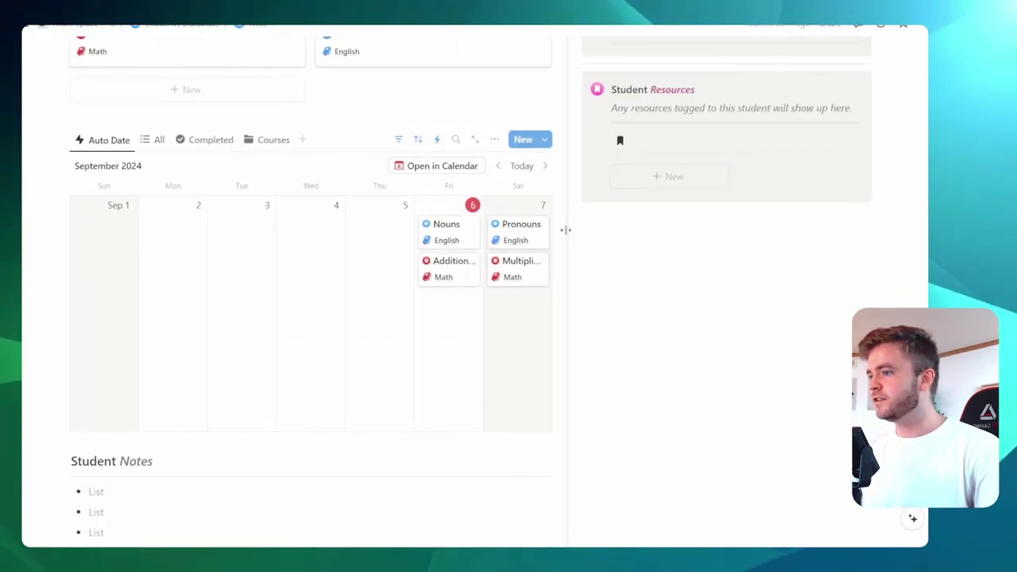
pyautogui.click(546, 166)
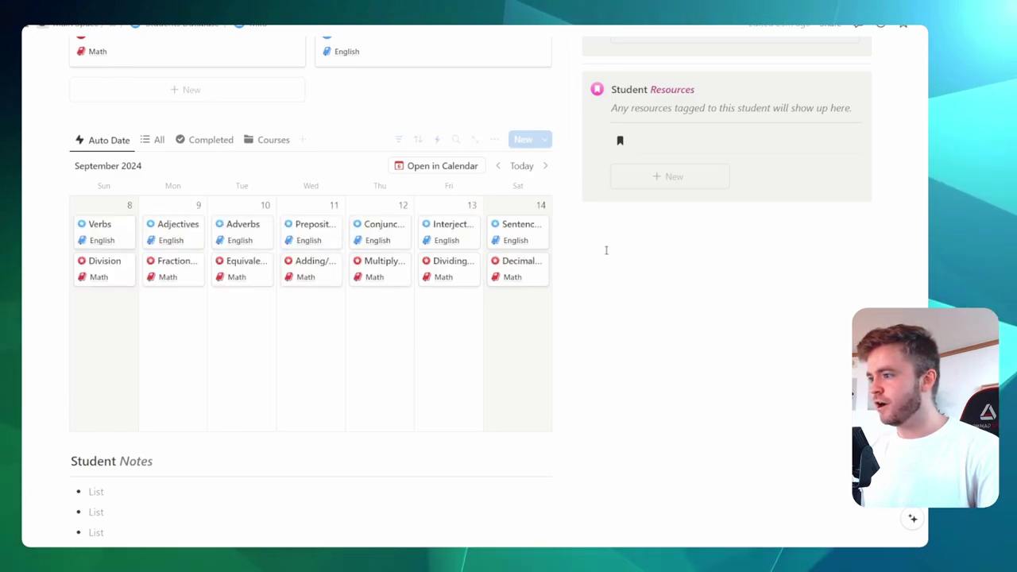
pyautogui.click(521, 165)
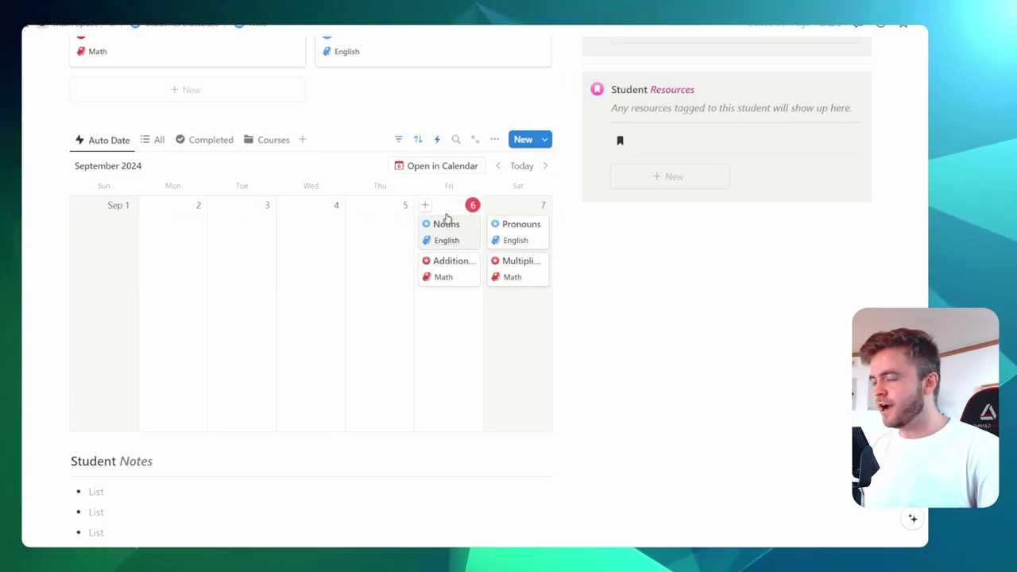
pyautogui.scroll(2, 373, 252)
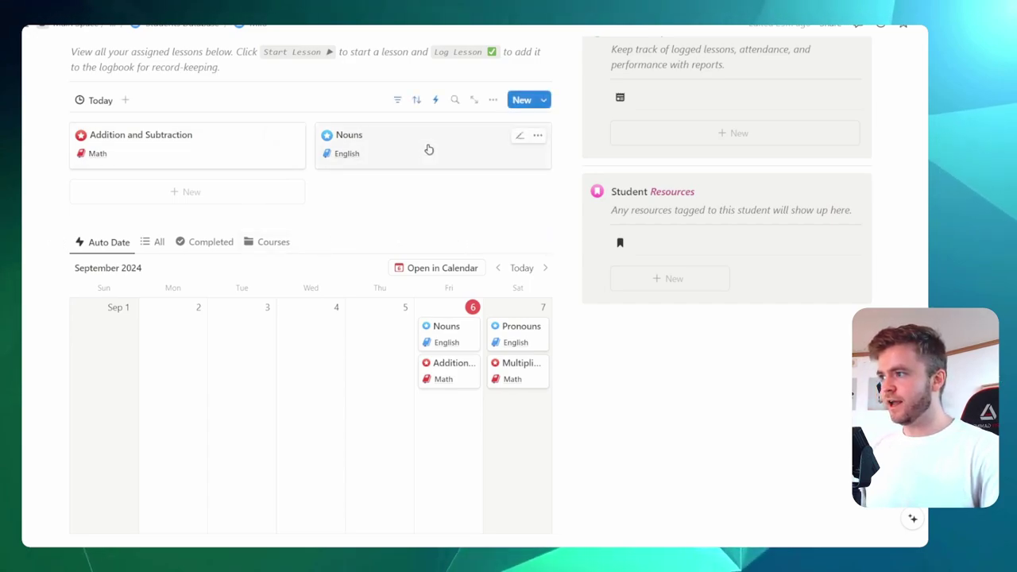
pyautogui.scroll(-2, 372, 275)
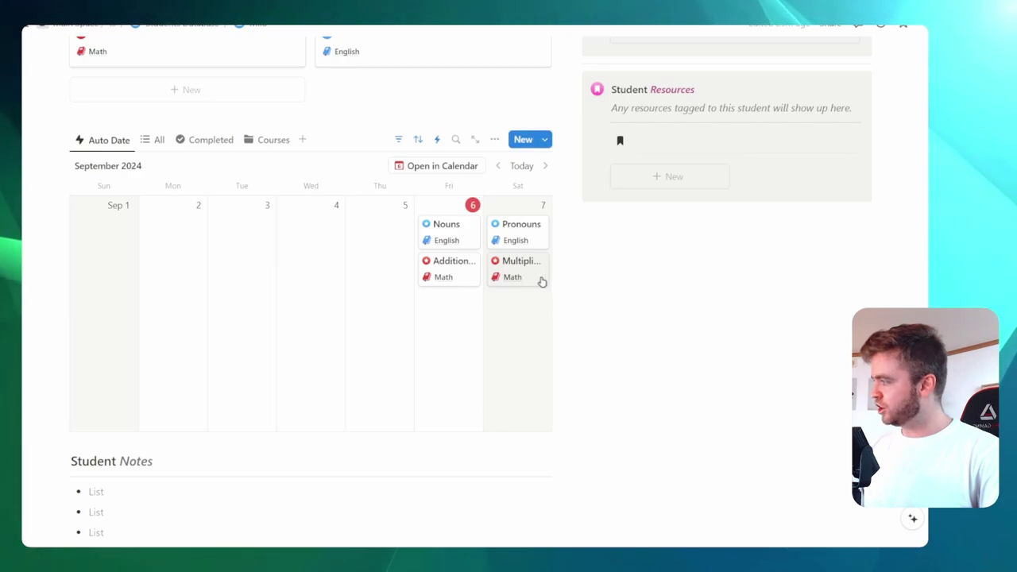
# Set the Date Override of the Fractions Basics lesson in the following week to September 12, 2024.
pyautogui.click(544, 166)
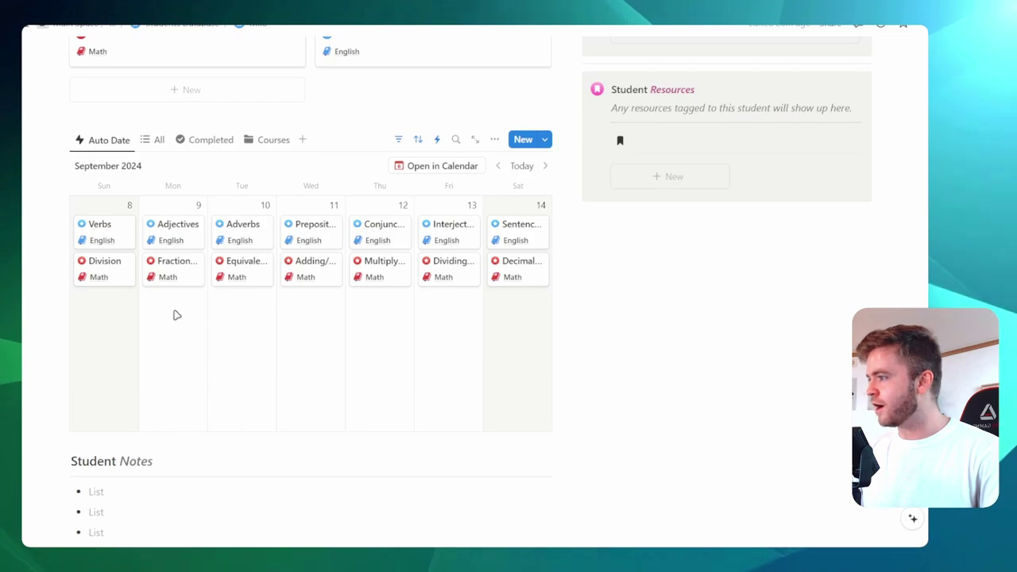
pyautogui.click(177, 262)
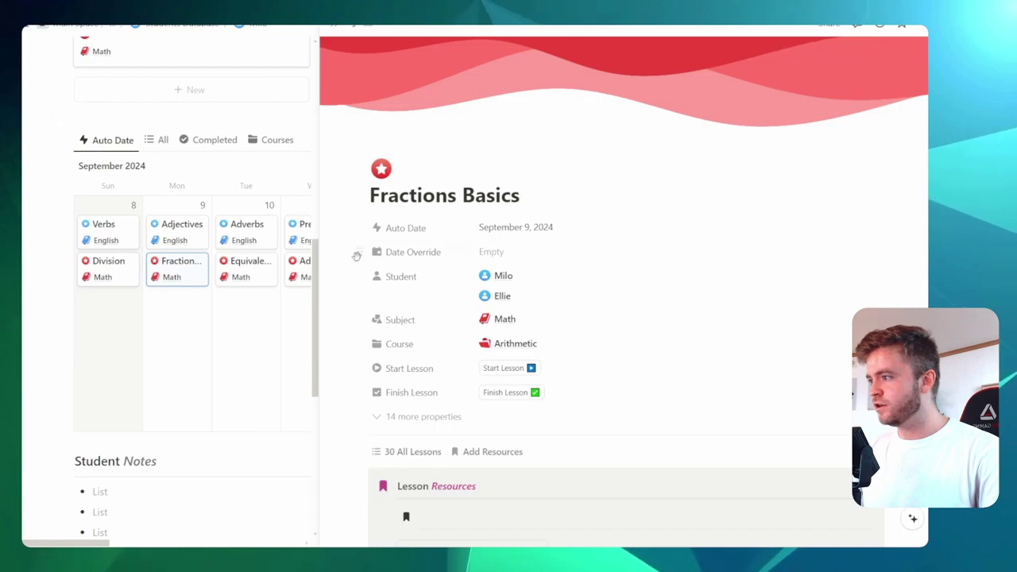
pyautogui.click(521, 256)
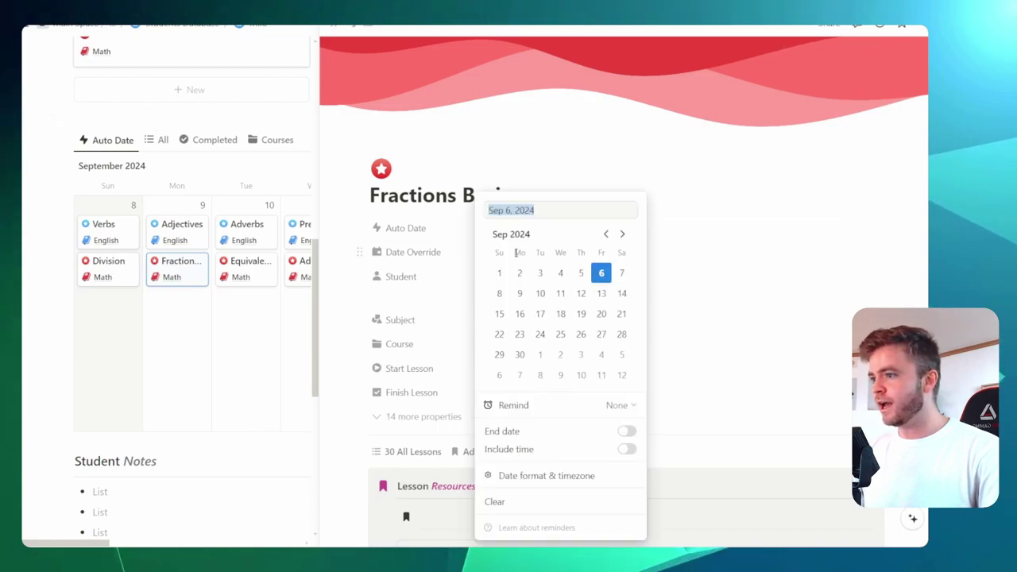
pyautogui.click(581, 296)
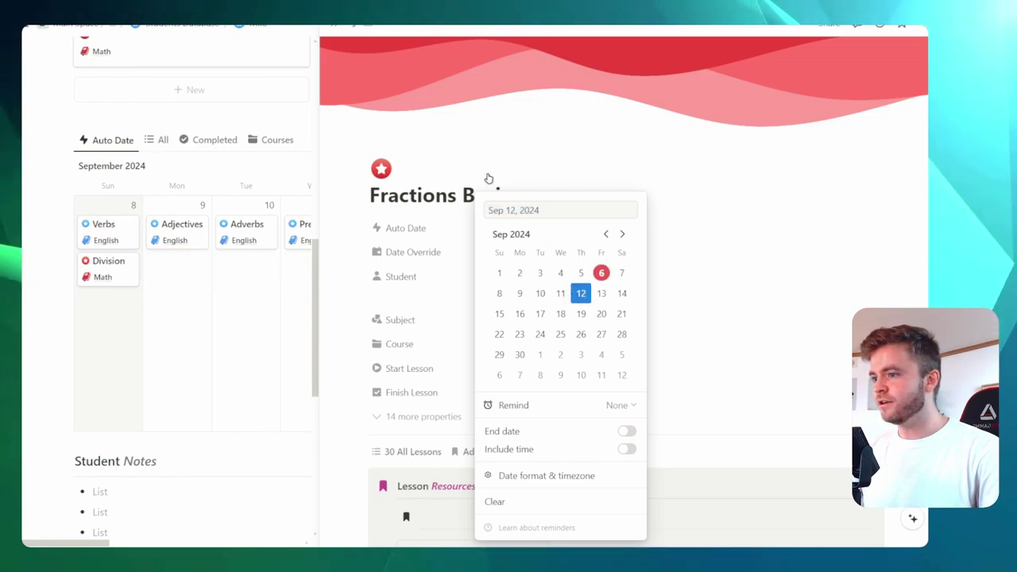
pyautogui.press('Escape')
pyautogui.press('Escape')
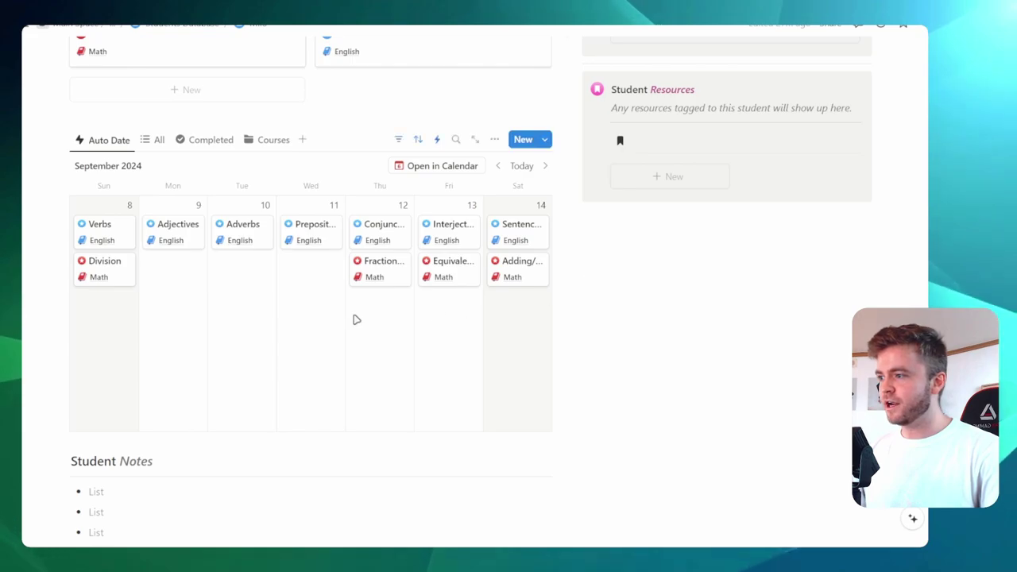
# Review the student page's properties, including Status and Attendance, along with today's assigned lessons.
pyautogui.scroll(3, 402, 273)
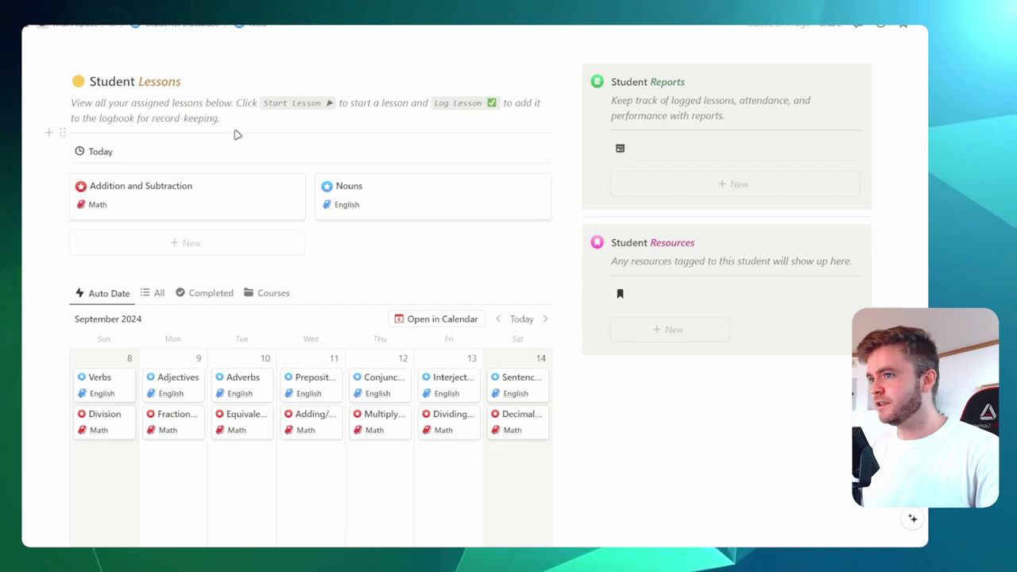
pyautogui.scroll(9, 361, 191)
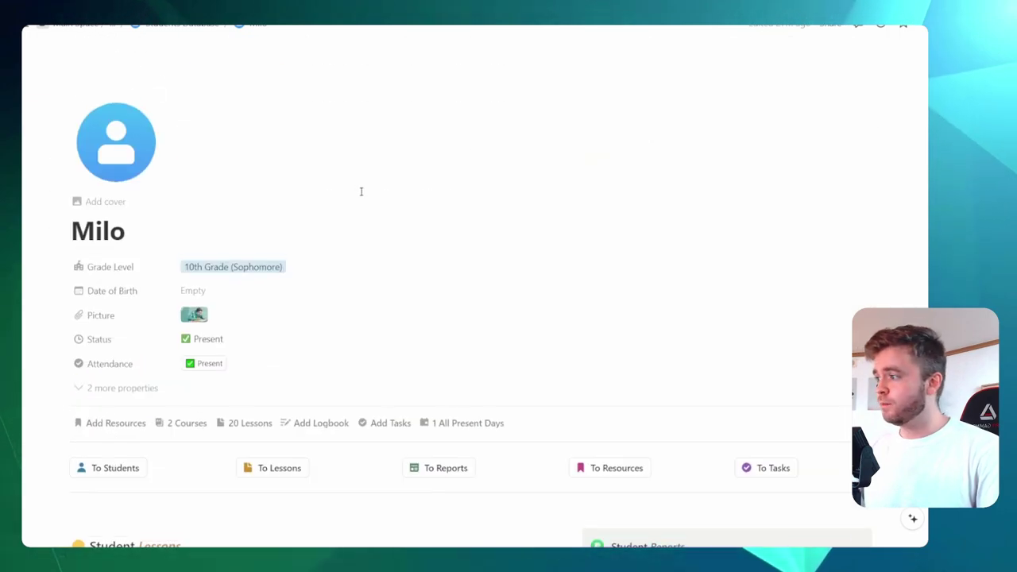
pyautogui.scroll(-1, 361, 190)
pyautogui.scroll(-2, 299, 190)
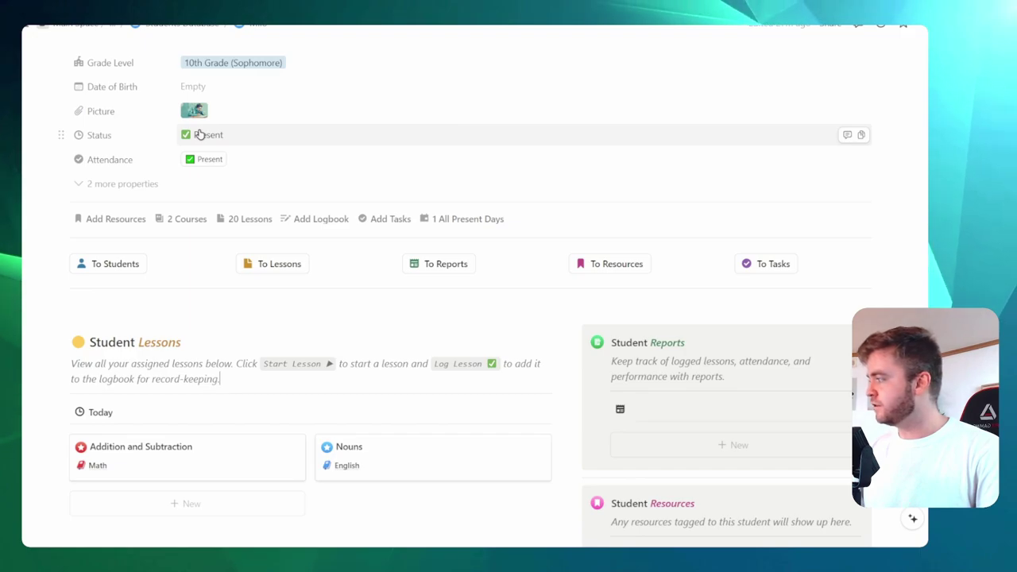
pyautogui.scroll(-4, 302, 147)
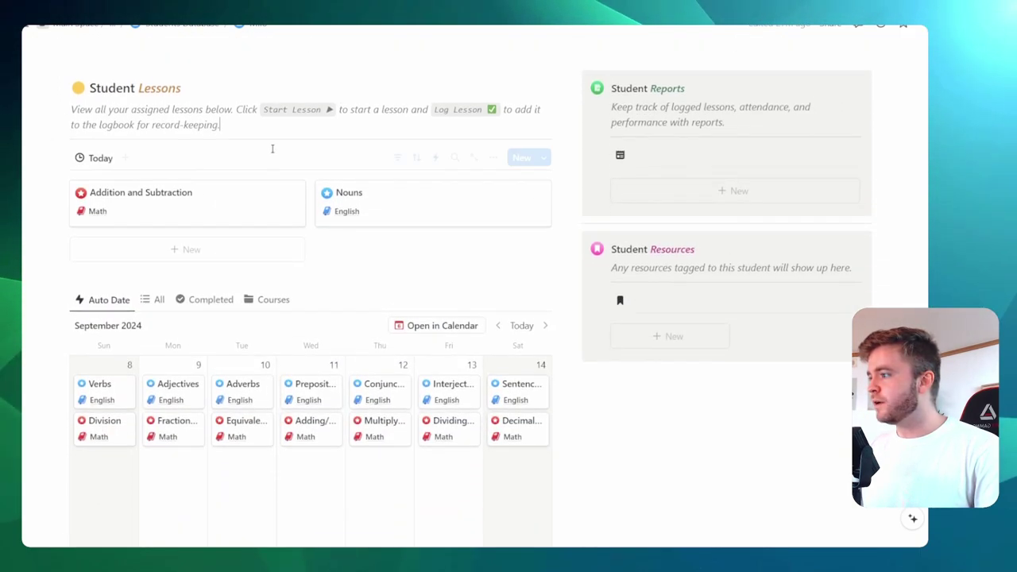
pyautogui.scroll(-1, 265, 124)
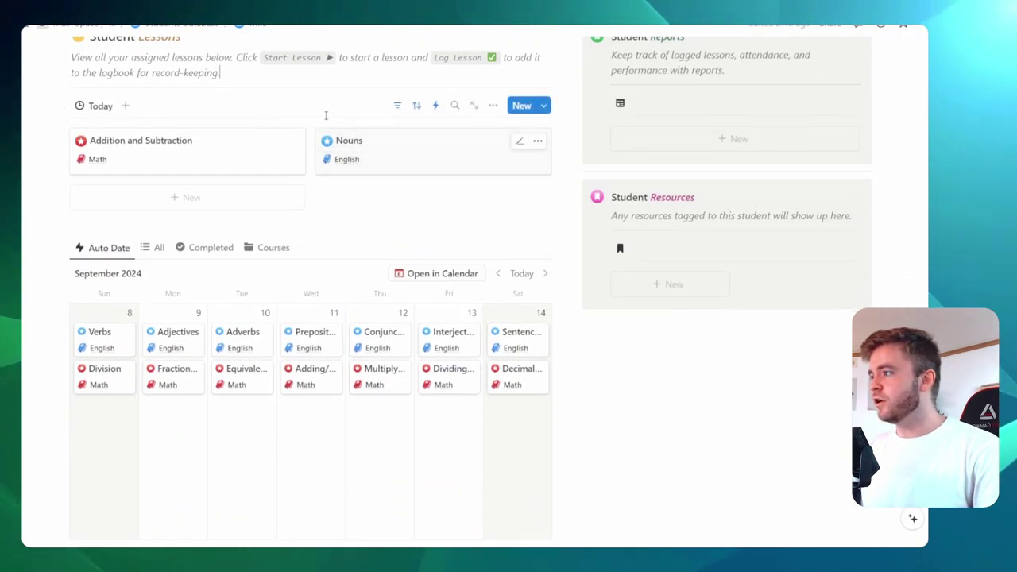
# Open the Addition and Subtraction lesson from today's lessons and review its properties, resources, objectives, materials and content outline.
pyautogui.click(221, 158)
pyautogui.scroll(-1, 425, 198)
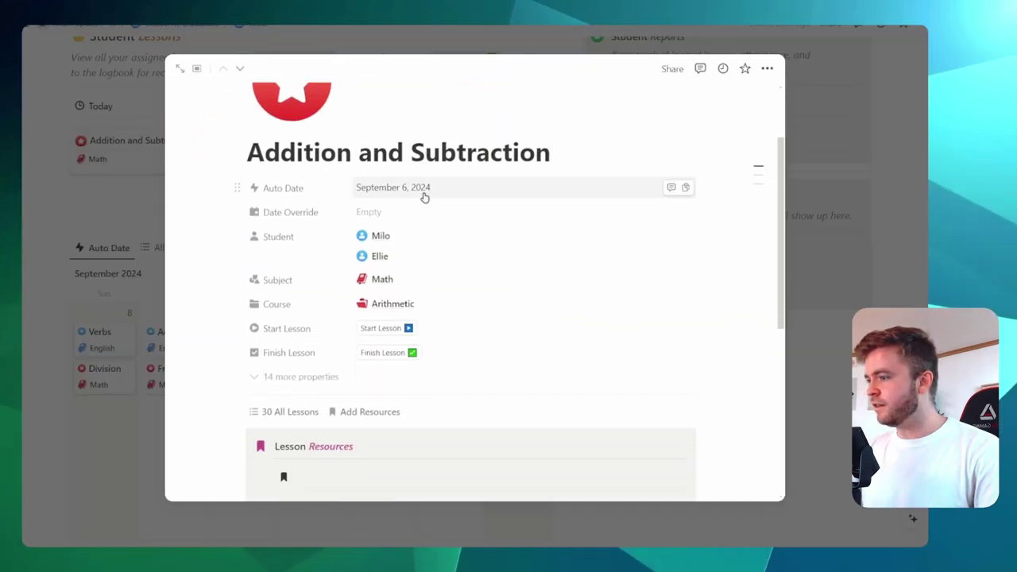
pyautogui.scroll(-2, 535, 201)
pyautogui.scroll(-3, 535, 203)
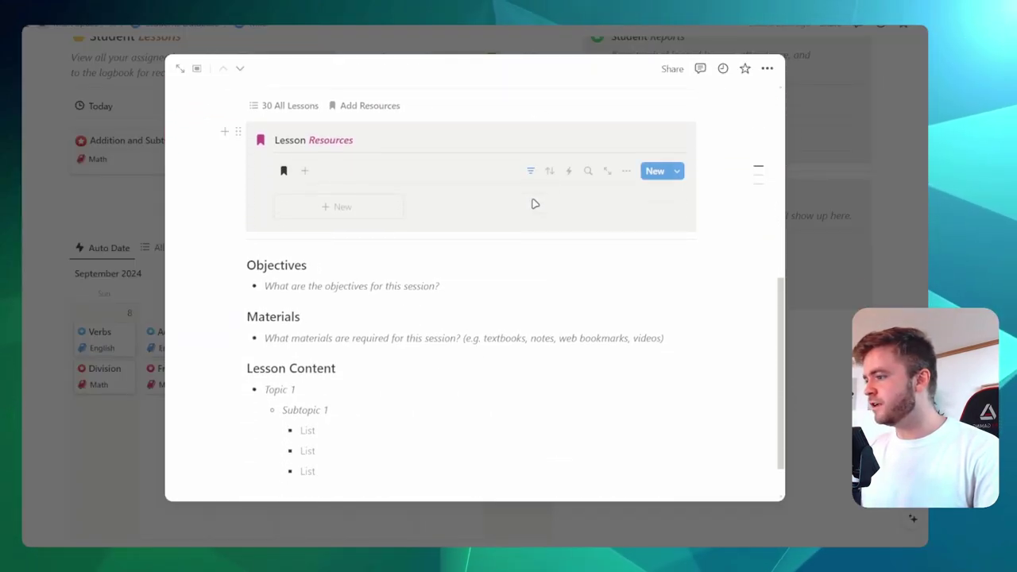
pyautogui.scroll(6, 534, 203)
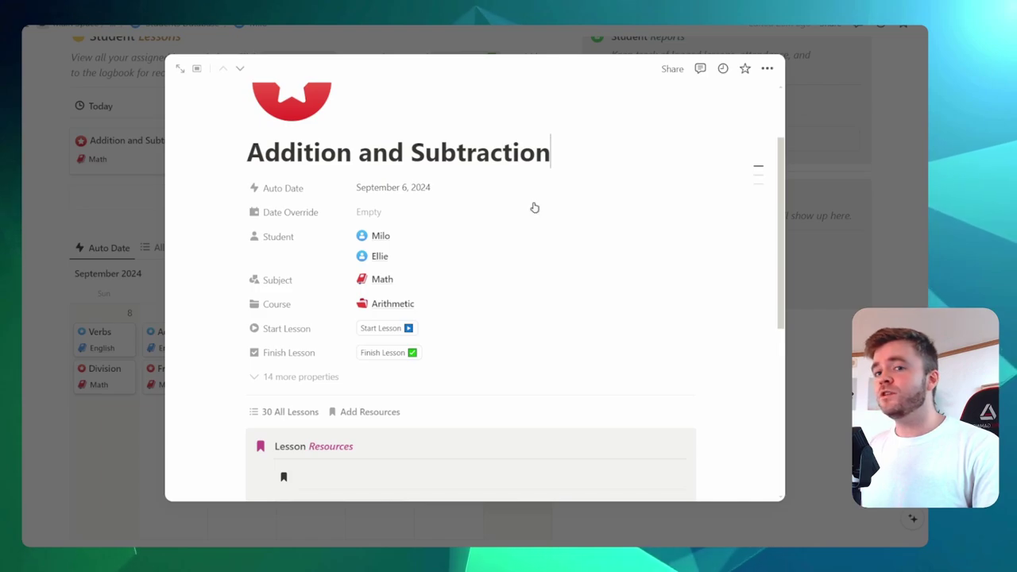
pyautogui.scroll(-1, 535, 207)
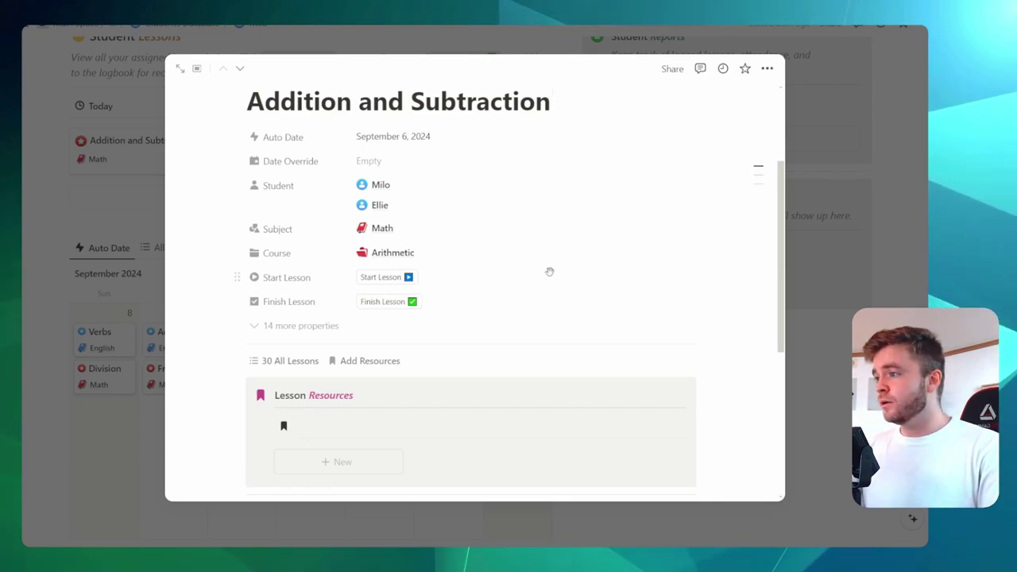
pyautogui.scroll(1, 547, 273)
pyautogui.scroll(-1, 572, 254)
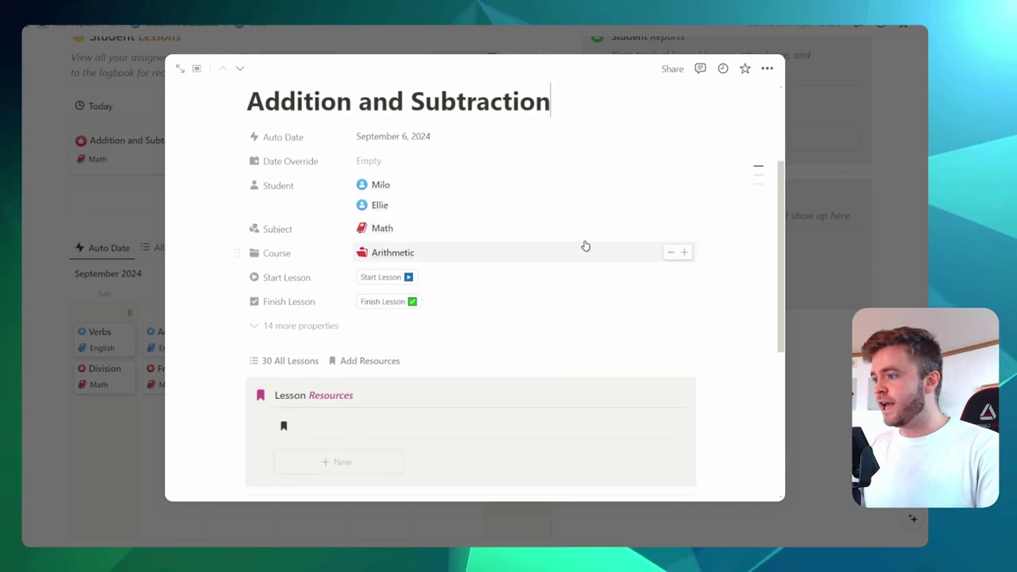
# Start the Addition and Subtraction lesson and agree to start its tracking timer.
pyautogui.click(380, 277)
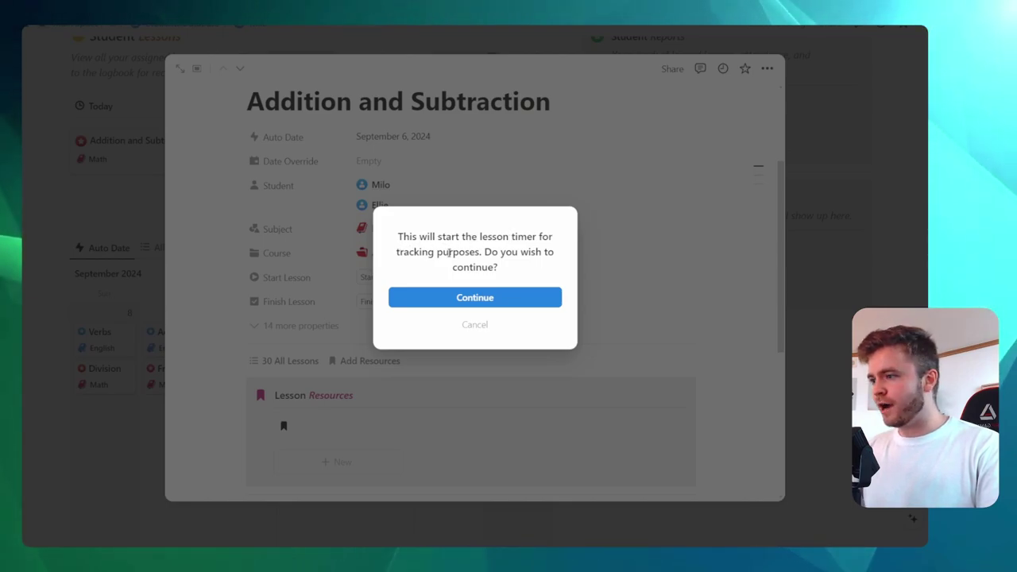
pyautogui.click(474, 297)
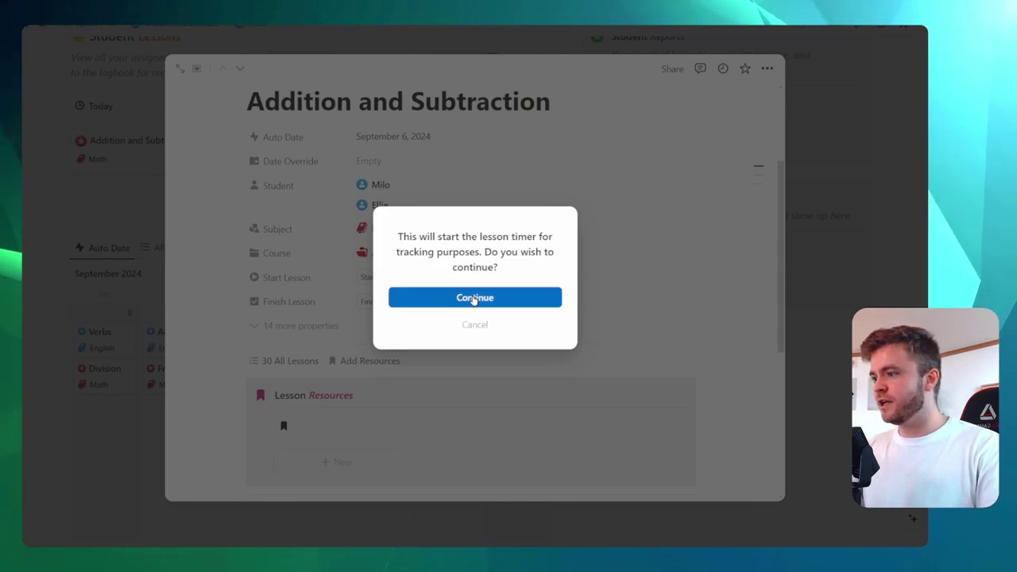
pyautogui.scroll(-1, 473, 296)
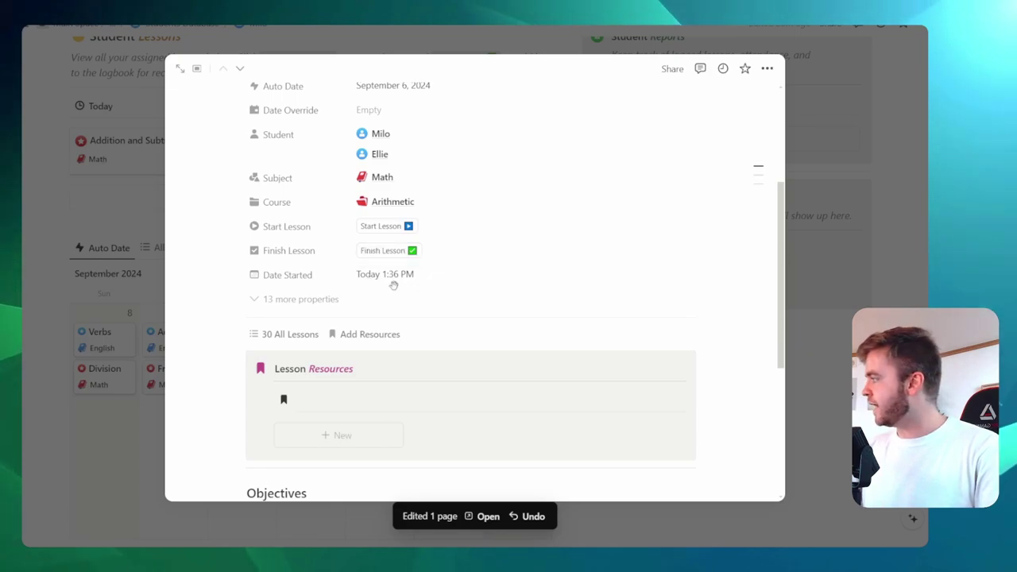
# Set the Date Started time of the Addition and Subtraction lesson to 12:36 PM.
pyautogui.scroll(-1, 392, 284)
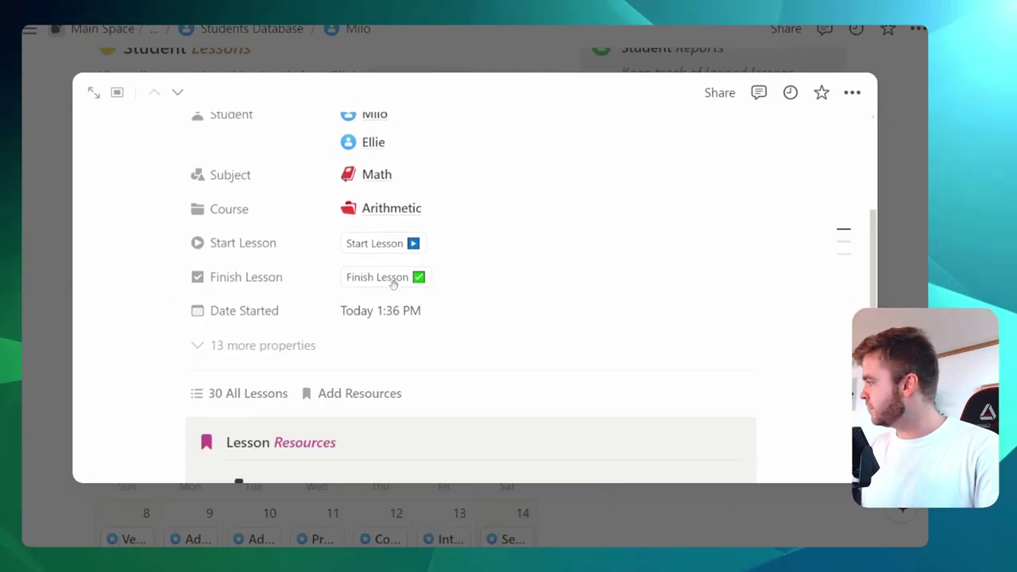
pyautogui.scroll(-1, 393, 283)
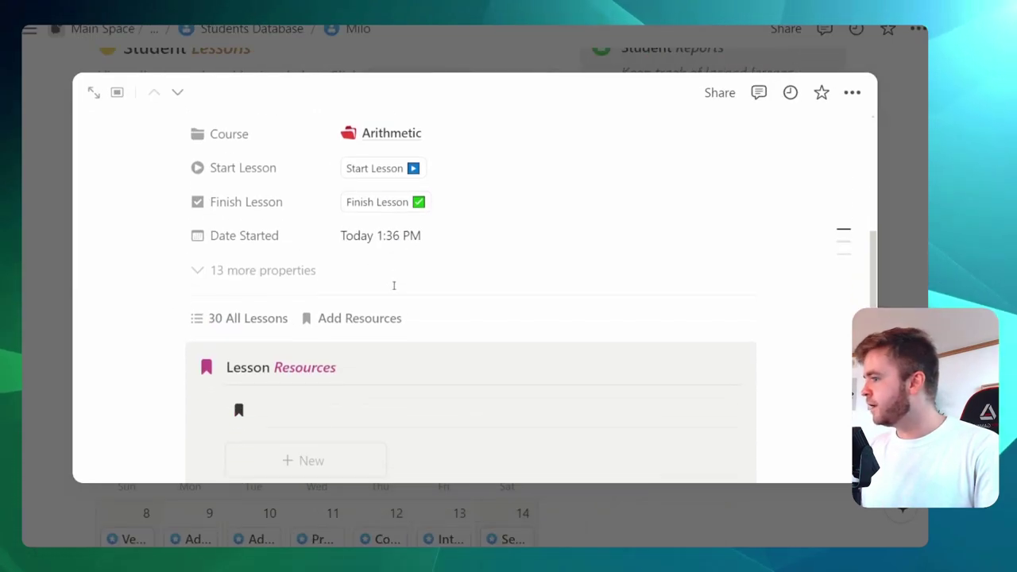
pyautogui.scroll(1, 394, 286)
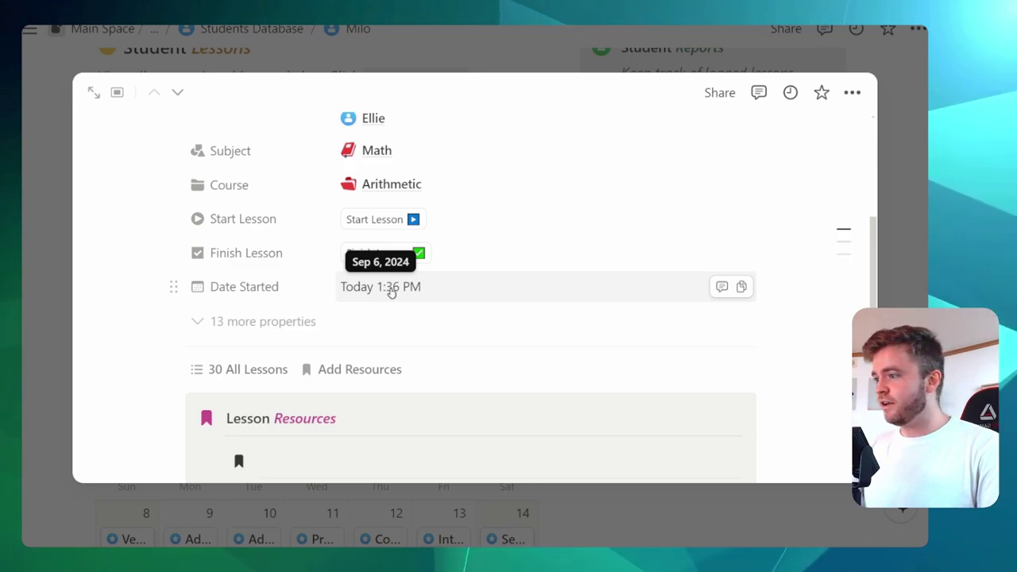
pyautogui.click(390, 286)
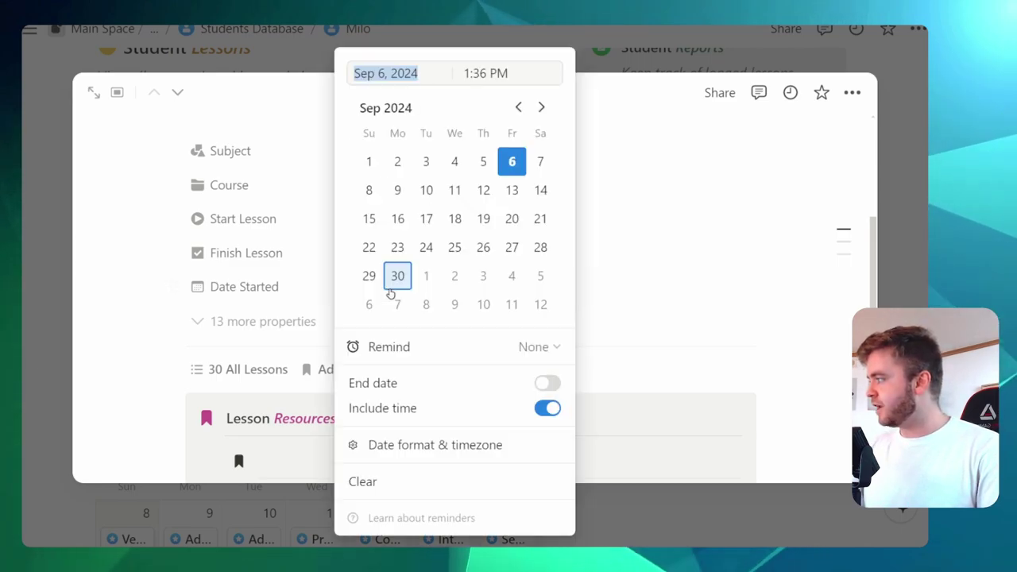
pyautogui.click(469, 73)
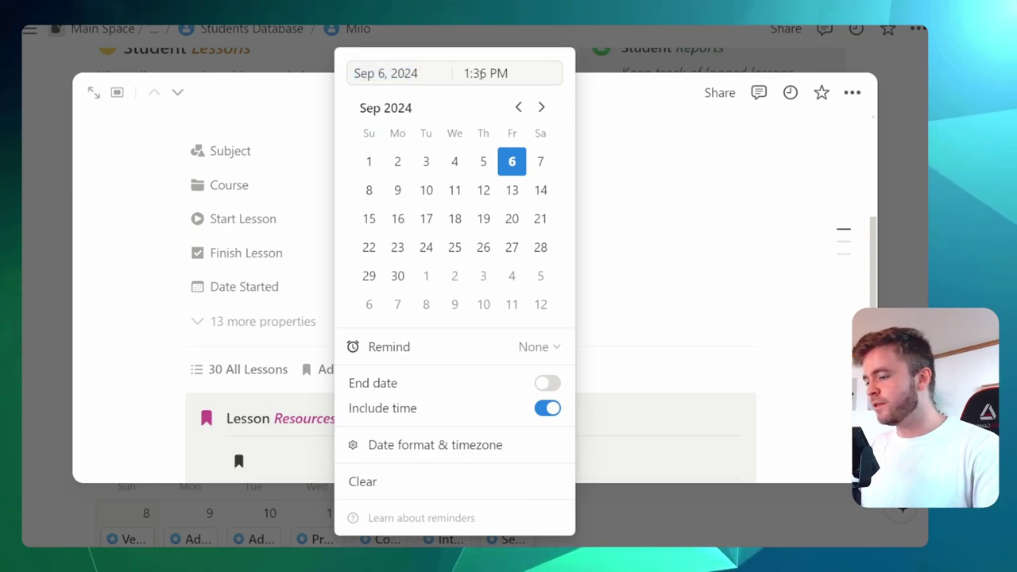
pyautogui.write('2')
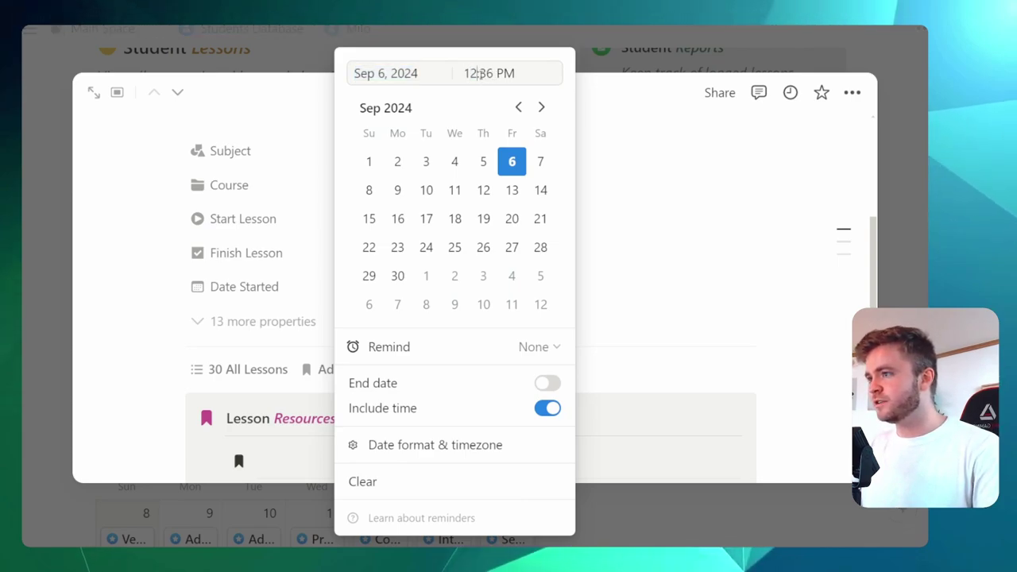
pyautogui.click(625, 270)
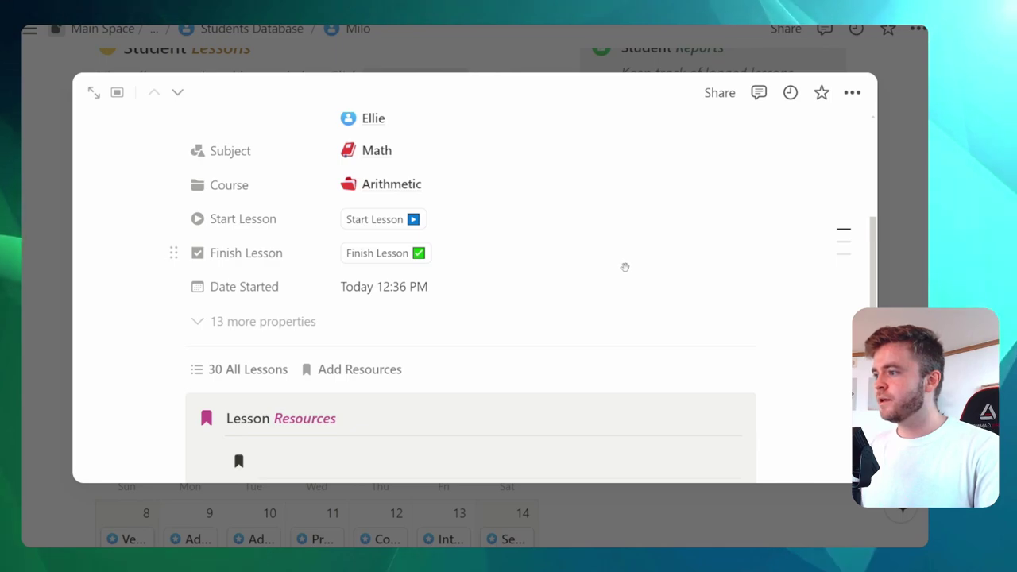
pyautogui.hotkey('ctrl', '-')
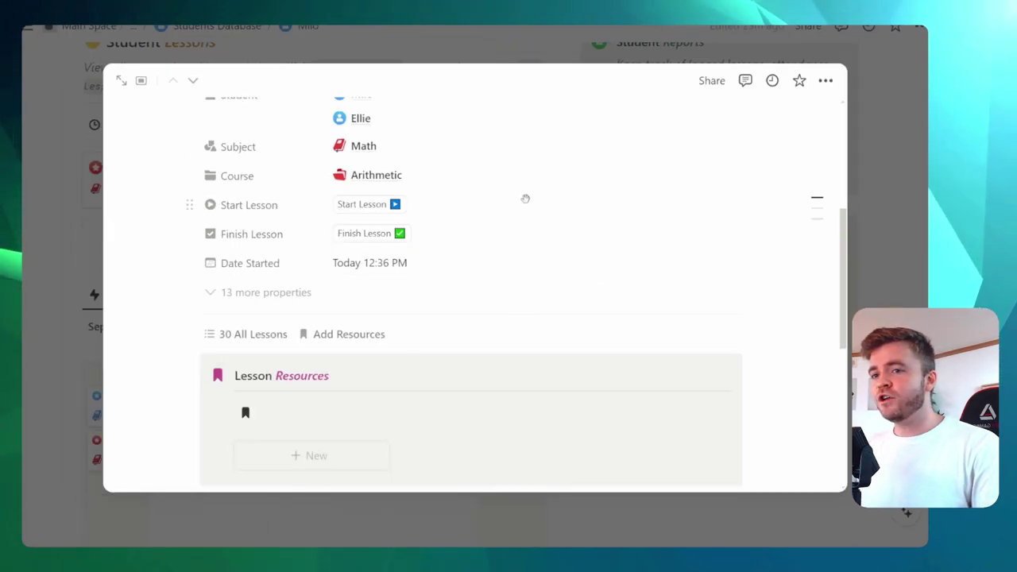
# Finish the Addition and Subtraction lesson, agreeing to create a logbook entry and acknowledging the student and subject tagging reminder.
pyautogui.click(379, 238)
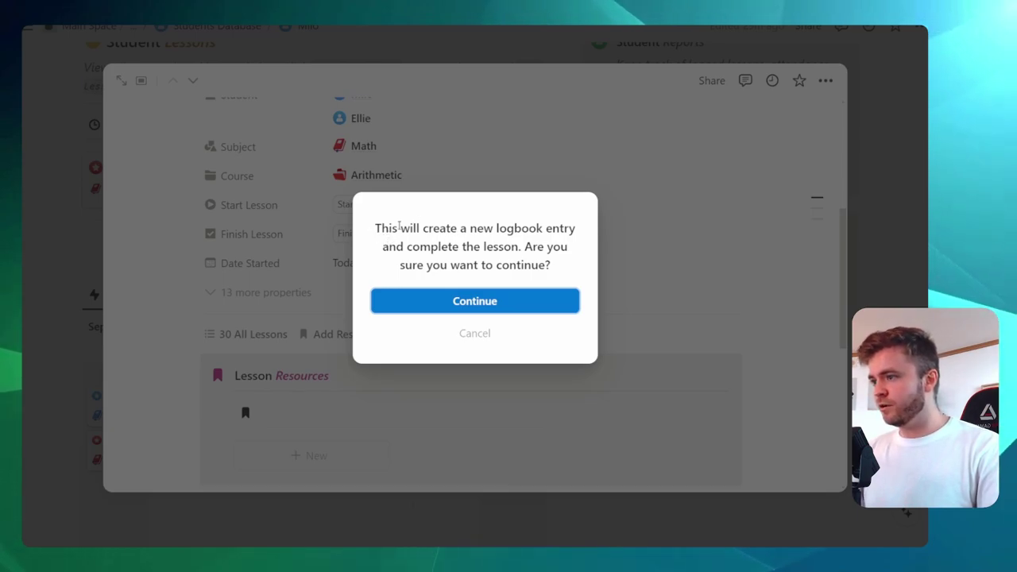
pyautogui.moveTo(398, 228); pyautogui.dragTo(484, 228)
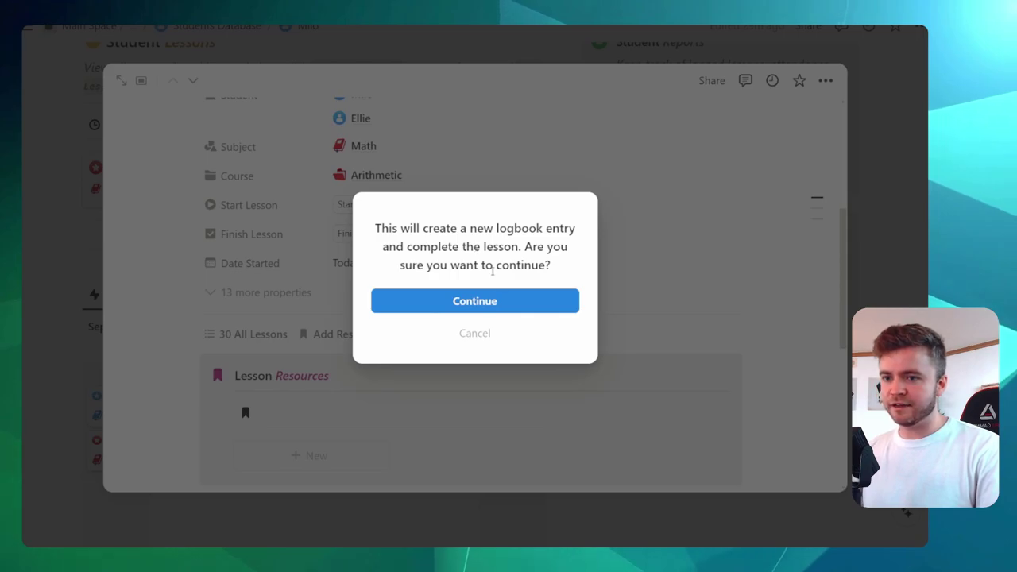
pyautogui.click(473, 302)
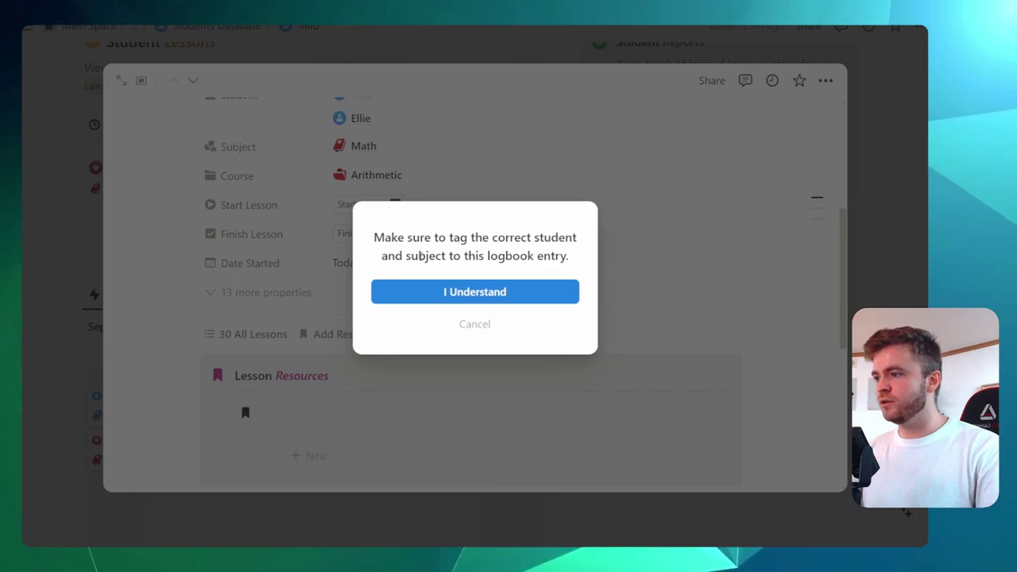
pyautogui.click(458, 292)
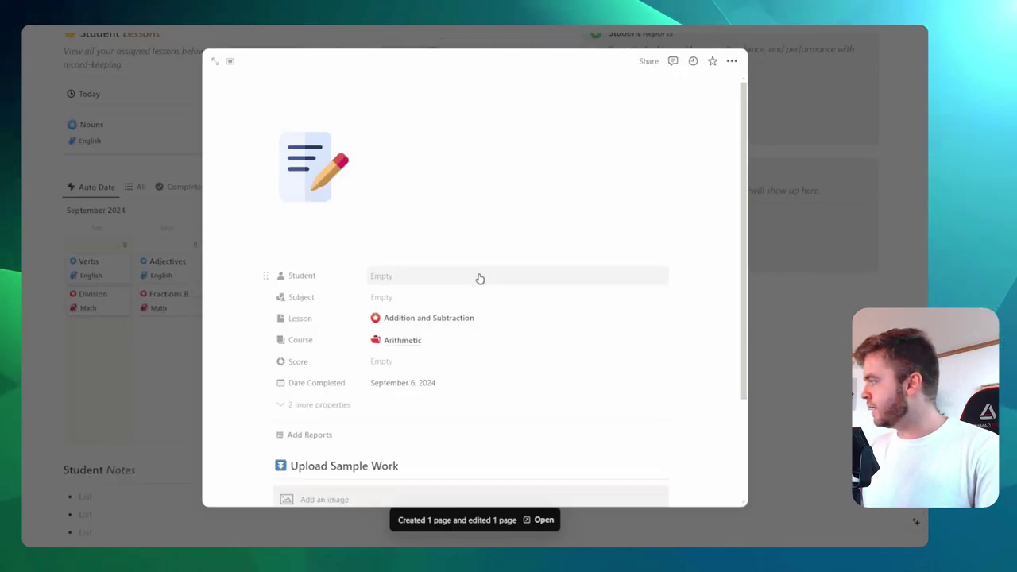
# Tag the new logbook entry with the current student and the Math subject.
pyautogui.scroll(-2, 480, 278)
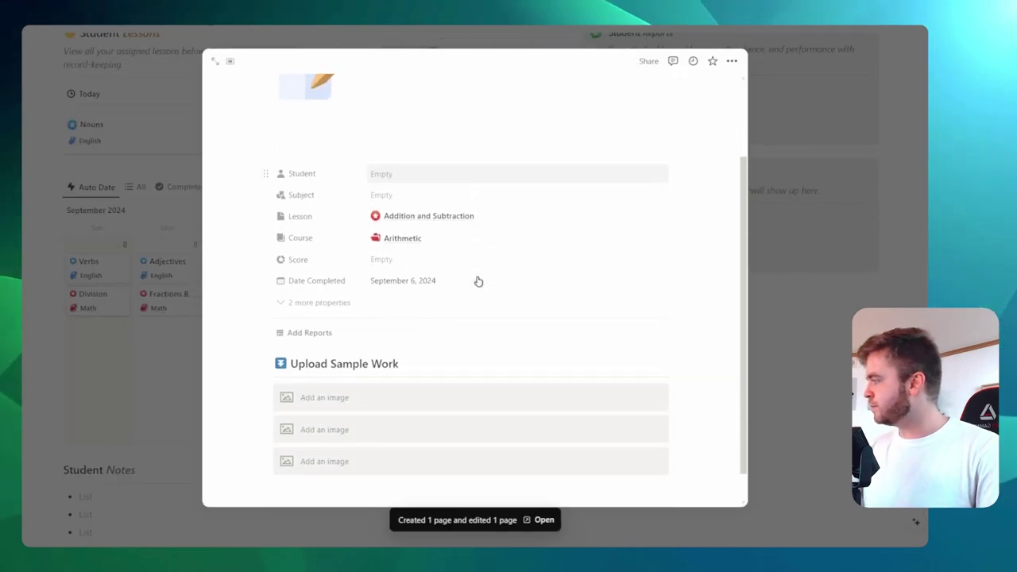
pyautogui.click(402, 181)
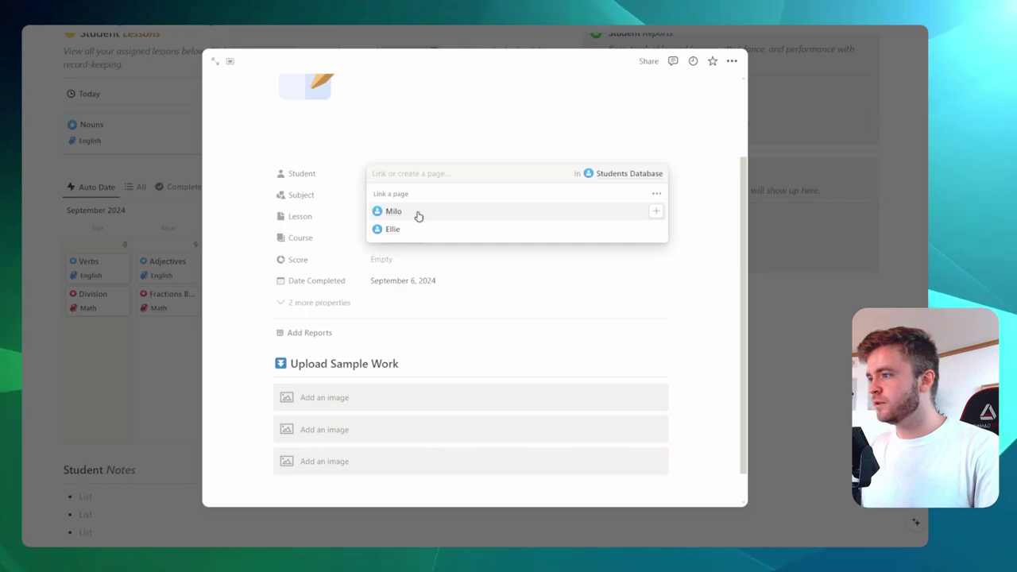
pyautogui.click(416, 213)
pyautogui.click(321, 194)
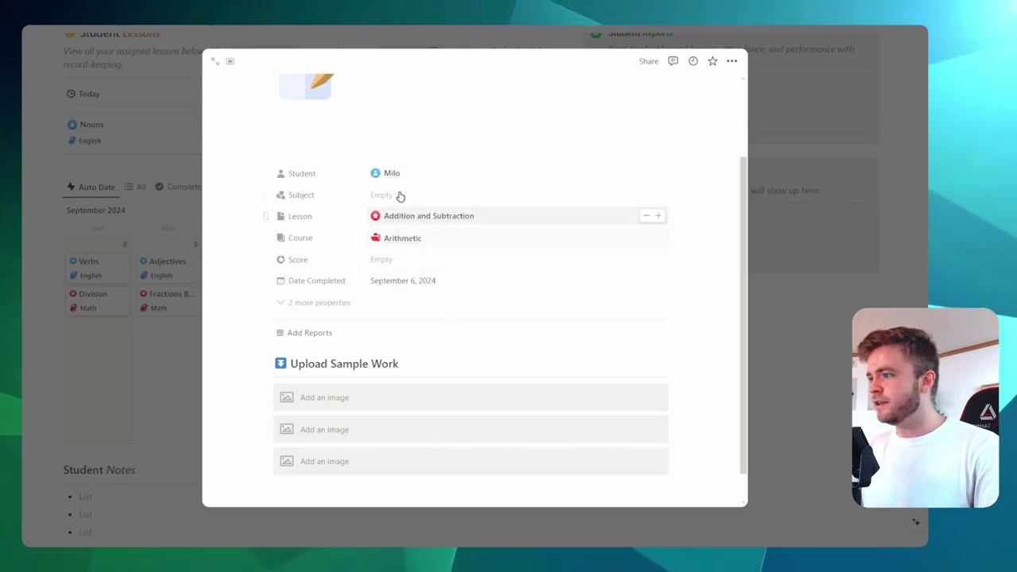
pyautogui.click(384, 195)
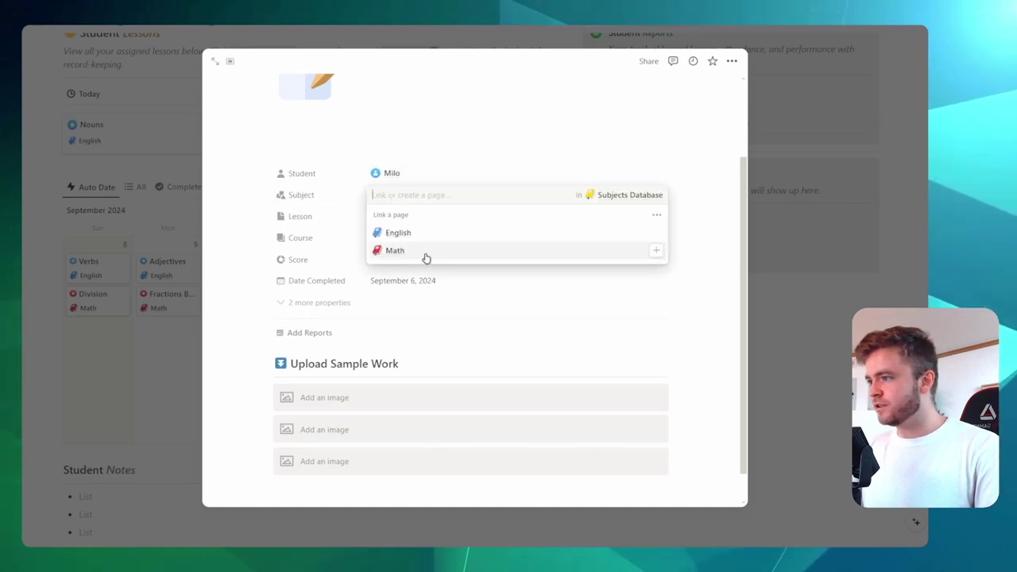
pyautogui.click(425, 256)
pyautogui.click(325, 197)
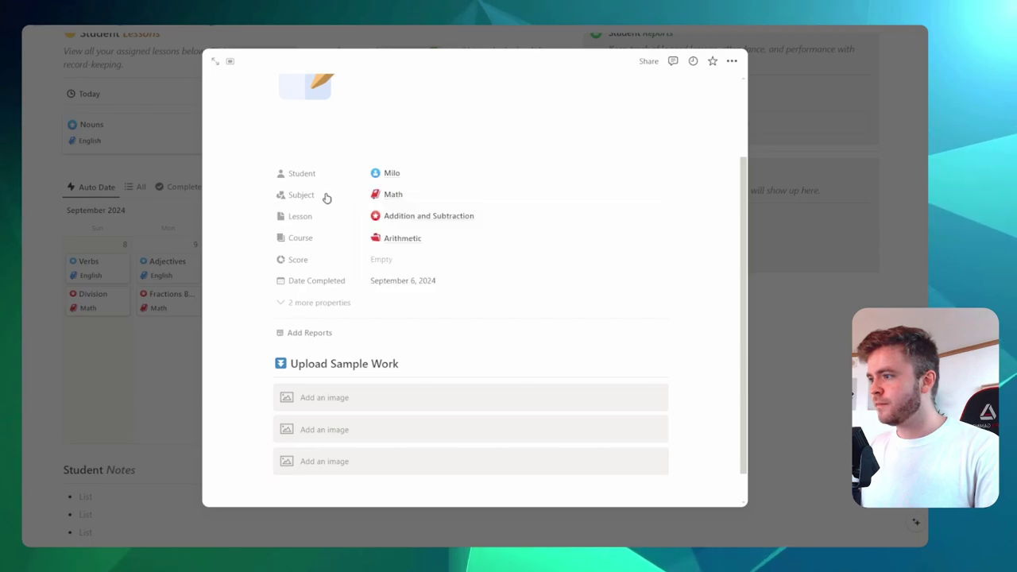
# Examine the logbook entry's Upload Sample Work image placeholders and its Score and Date Completed properties.
pyautogui.scroll(-1, 542, 290)
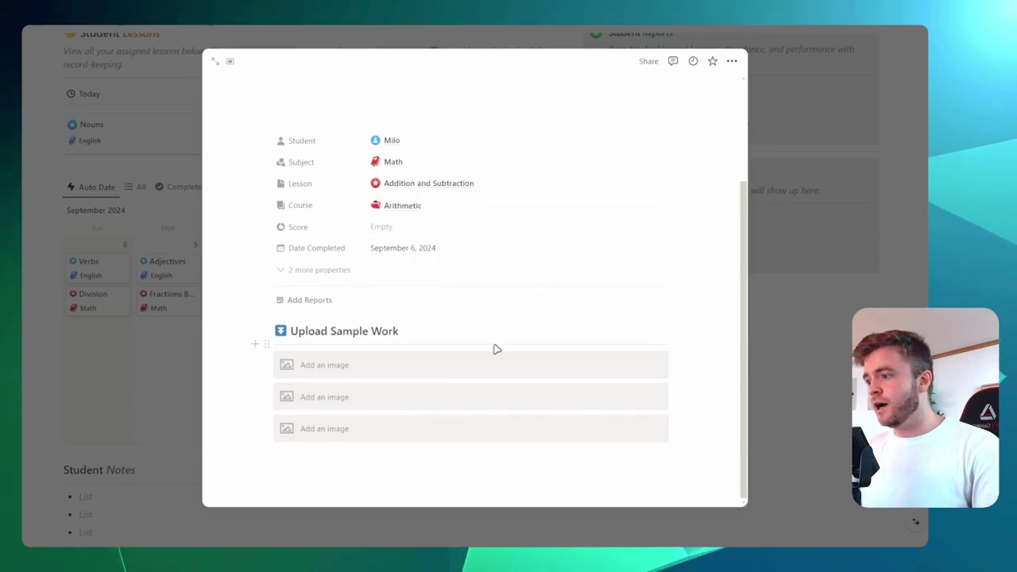
pyautogui.scroll(-4, 481, 250)
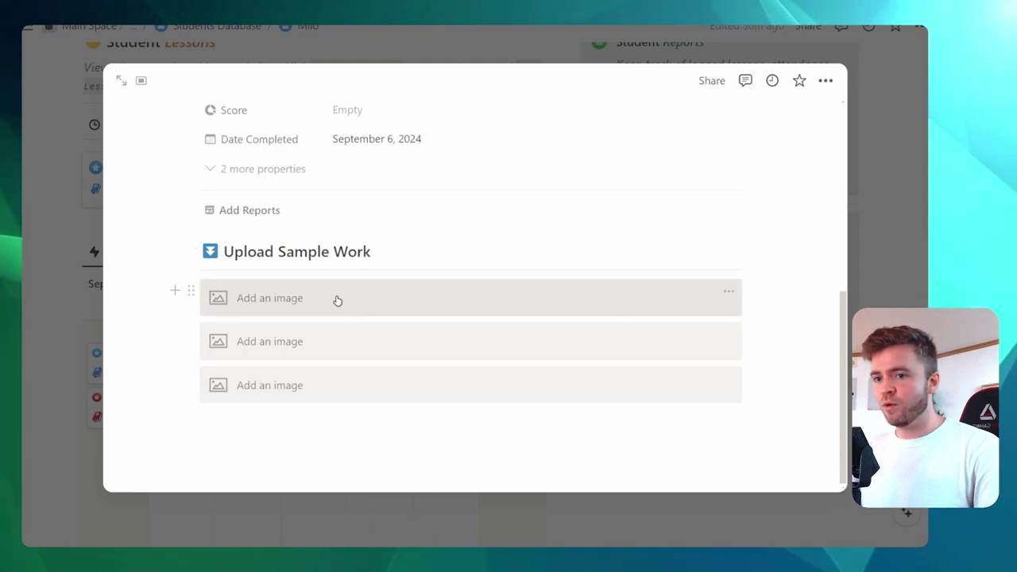
pyautogui.click(390, 246)
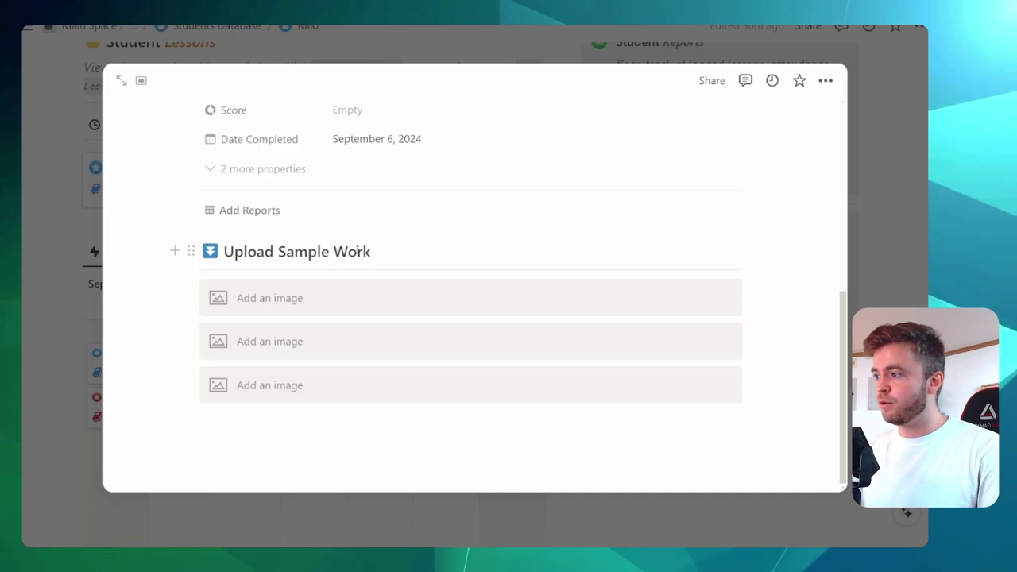
pyautogui.scroll(5, 358, 331)
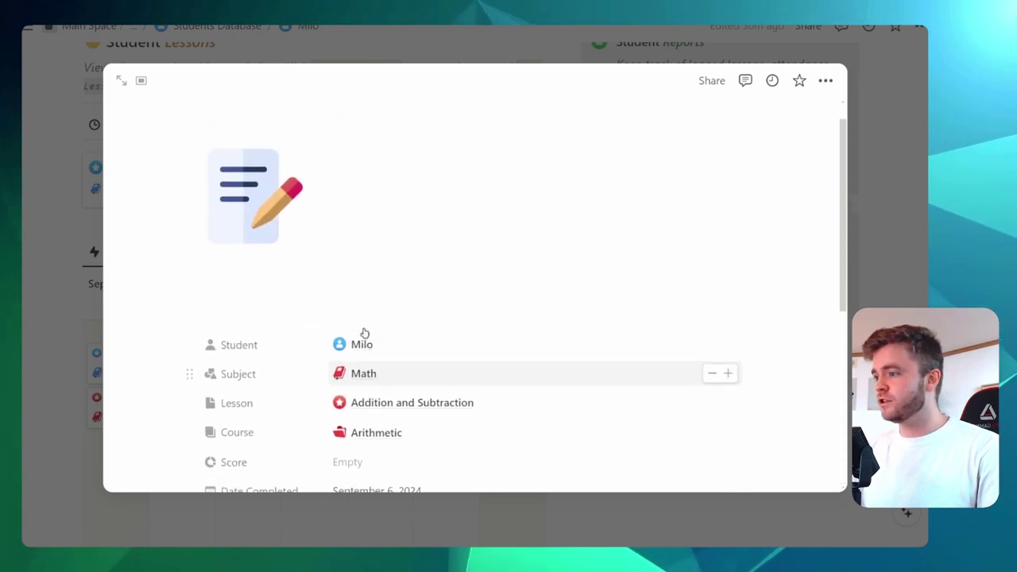
pyautogui.scroll(-3, 412, 314)
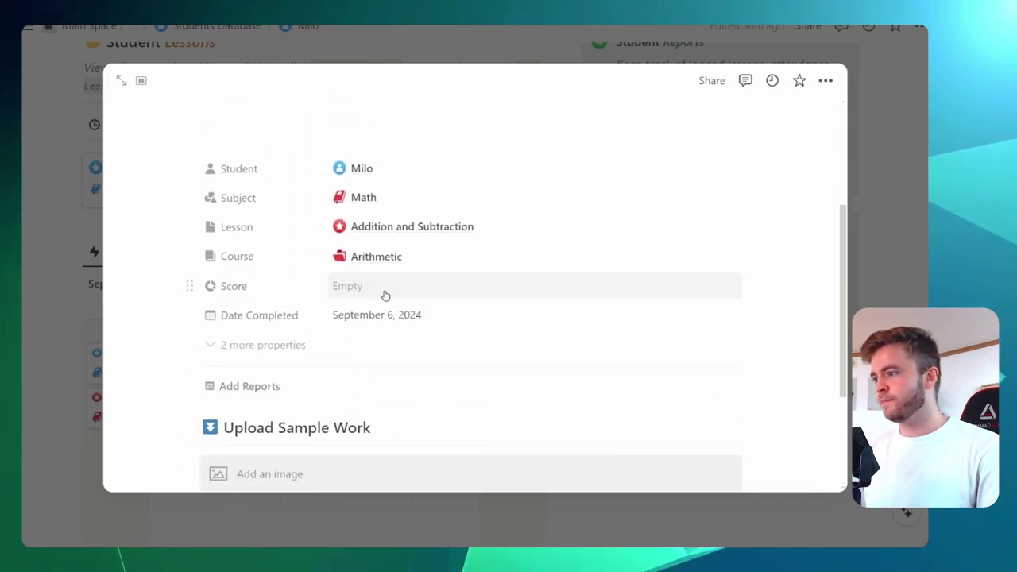
pyautogui.scroll(1, 383, 295)
pyautogui.scroll(-1, 508, 314)
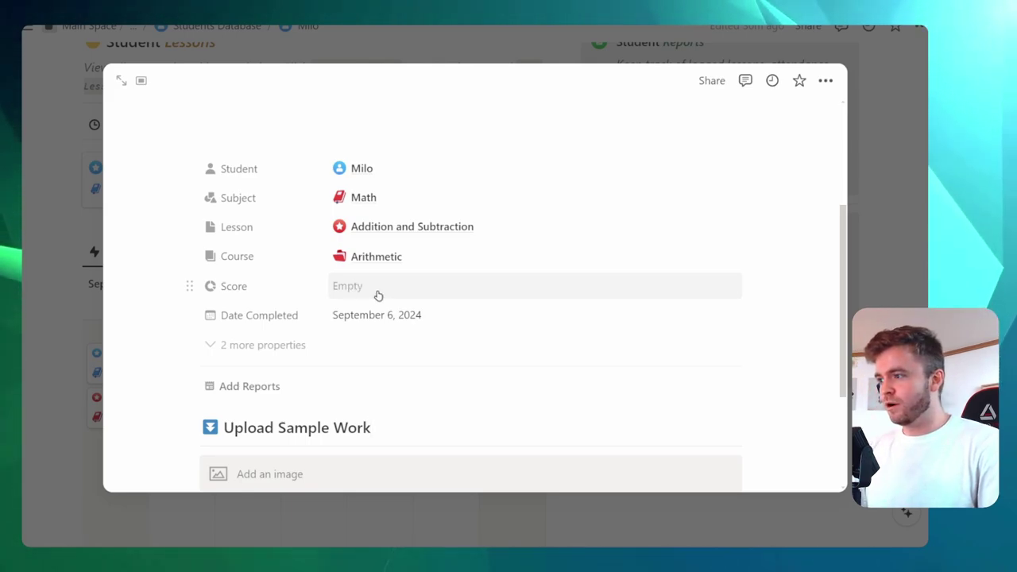
pyautogui.scroll(2, 374, 297)
pyautogui.scroll(-2, 382, 288)
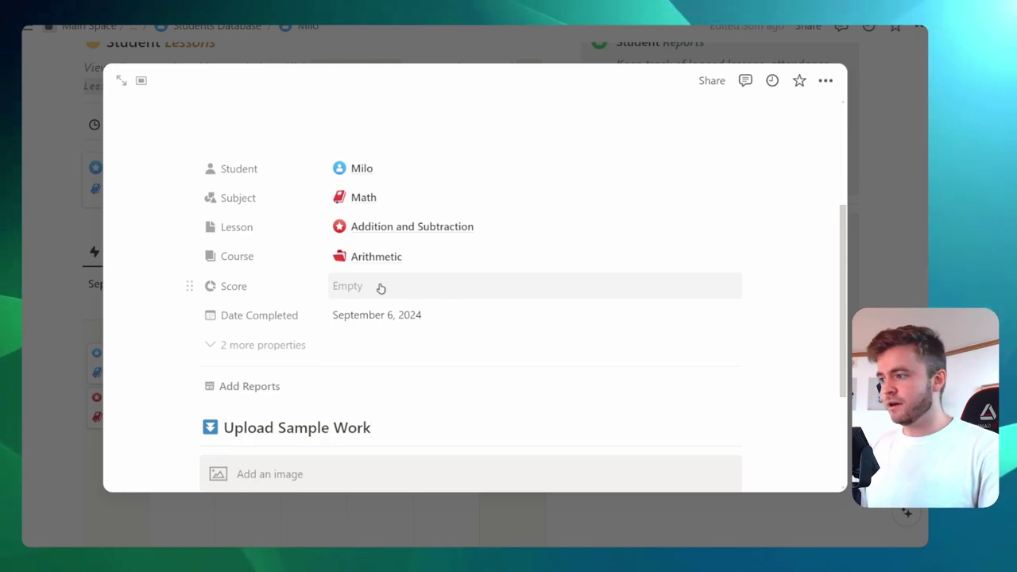
# Set the logbook entry's Score to 95% and close the entry.
pyautogui.click(380, 286)
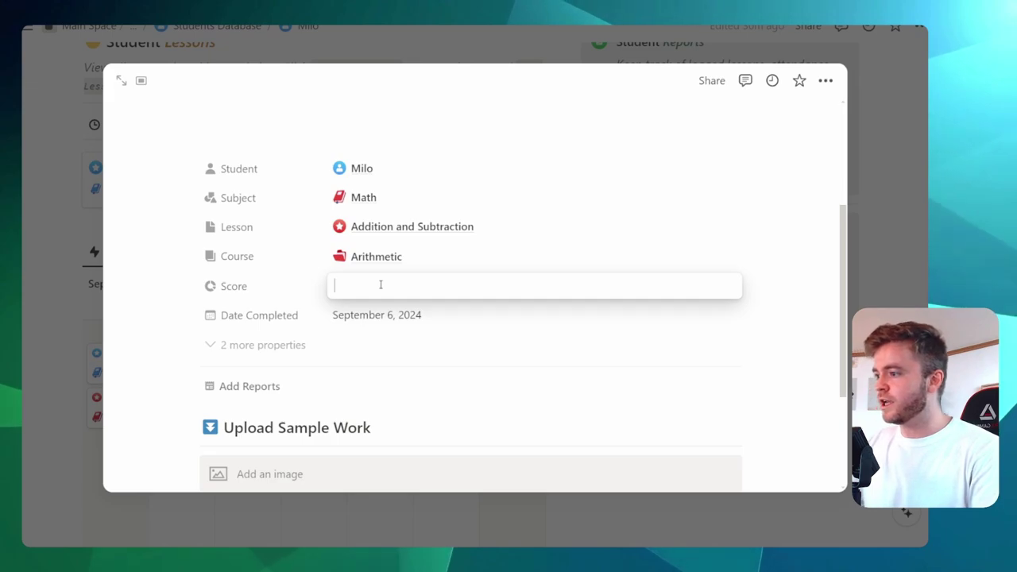
pyautogui.write('95')
pyautogui.press('Return')
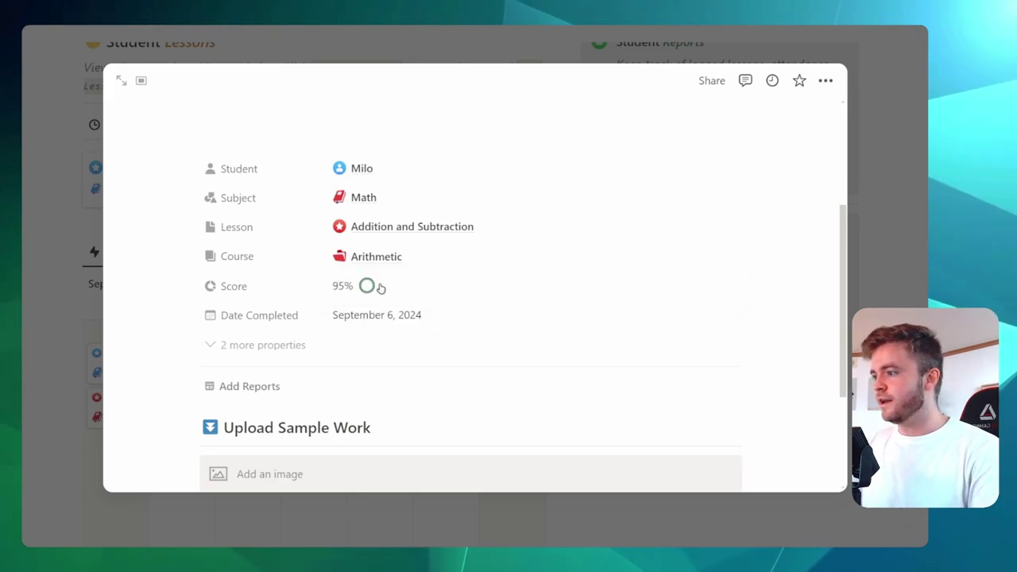
pyautogui.click(877, 270)
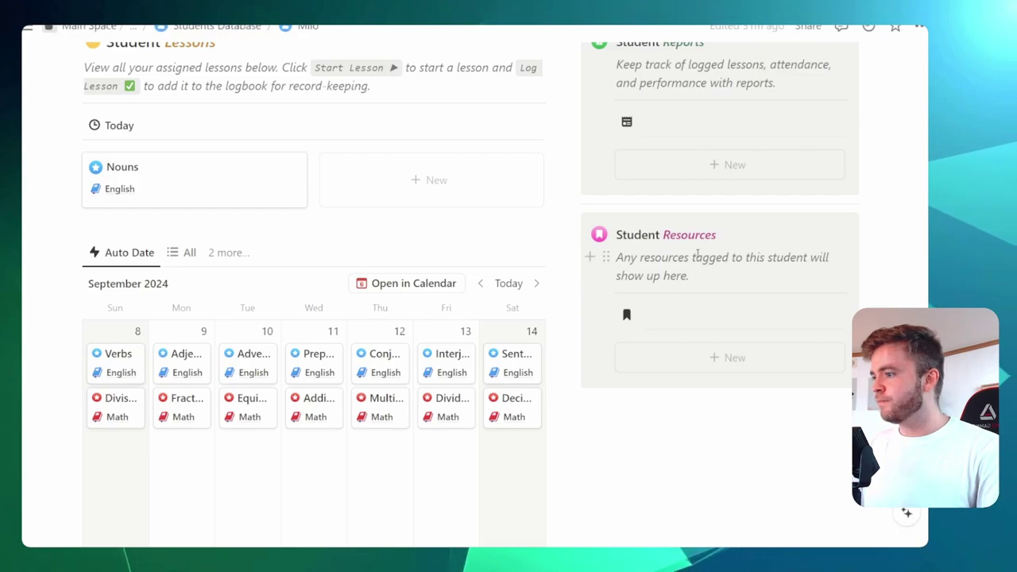
# Review the student's lessons for today and show the week of September 1 in the Auto Date calendar.
pyautogui.scroll(3, 431, 217)
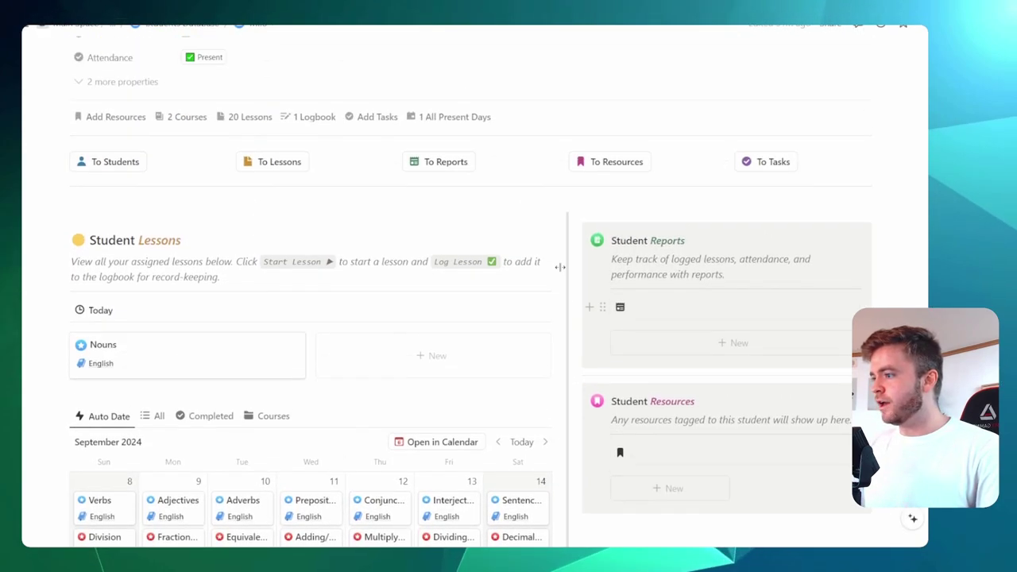
pyautogui.scroll(-3, 431, 216)
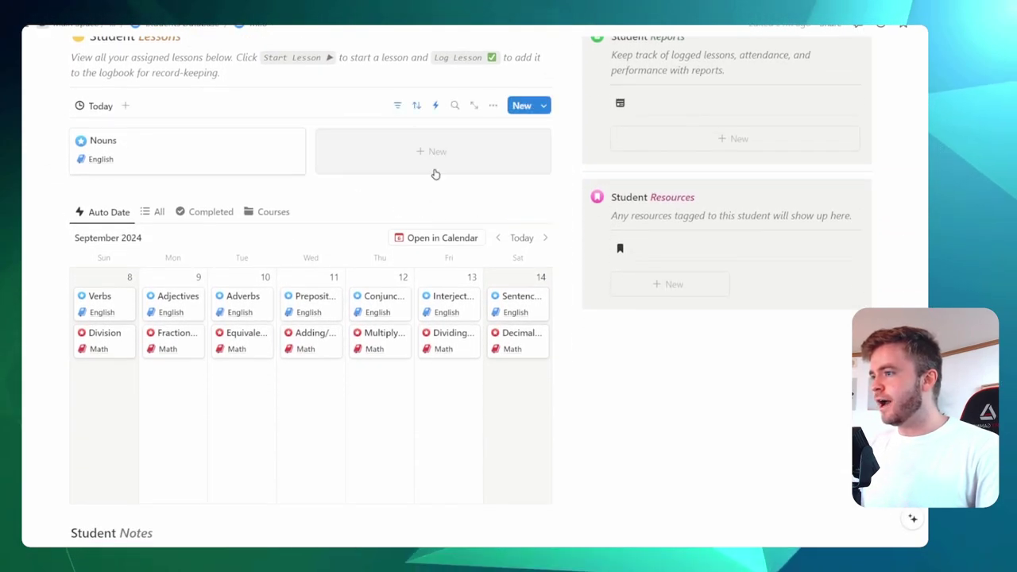
pyautogui.click(498, 238)
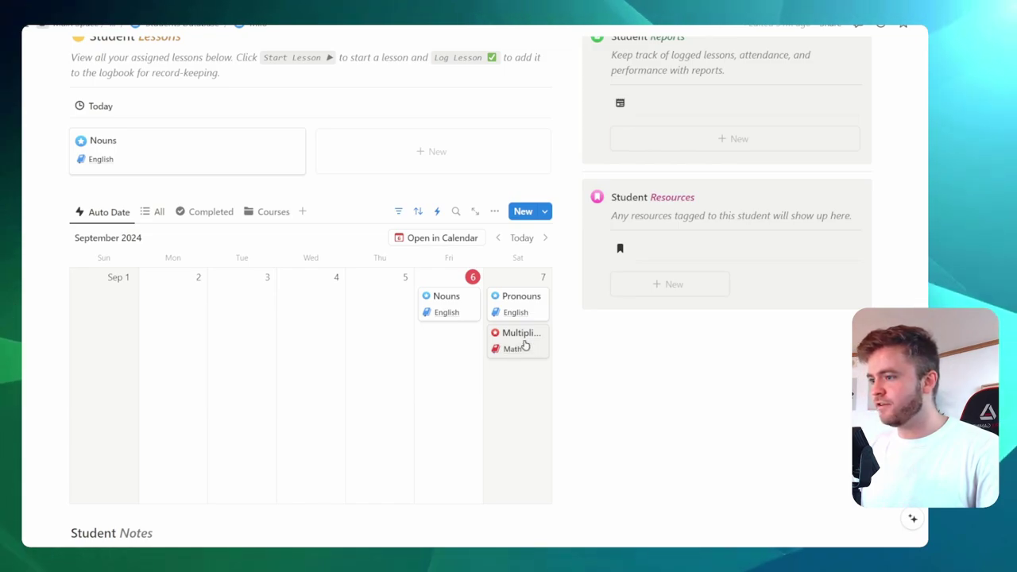
pyautogui.scroll(-1, 516, 347)
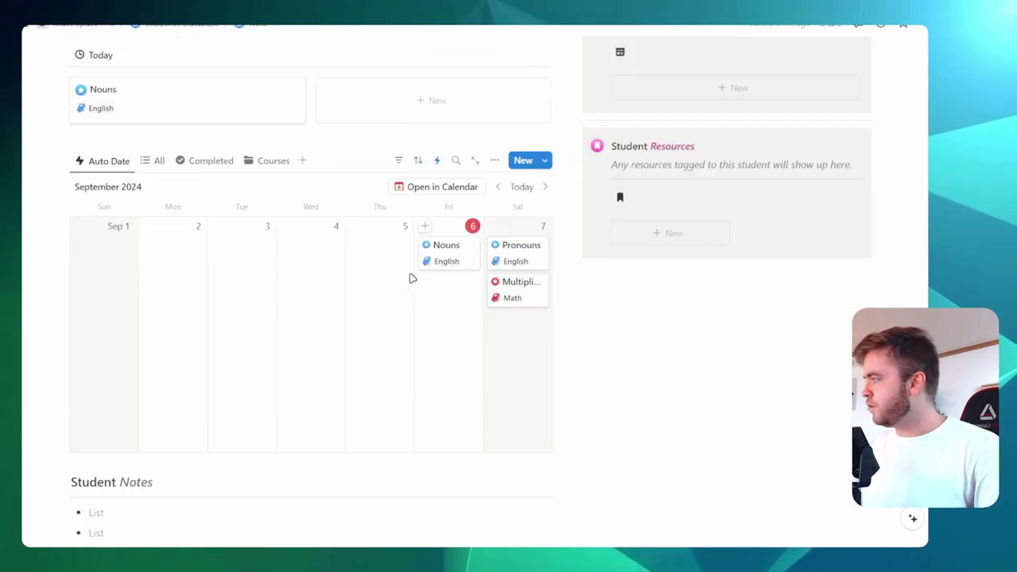
# Review the list of all remaining English and Math lessons with their start and finish options.
pyautogui.click(157, 163)
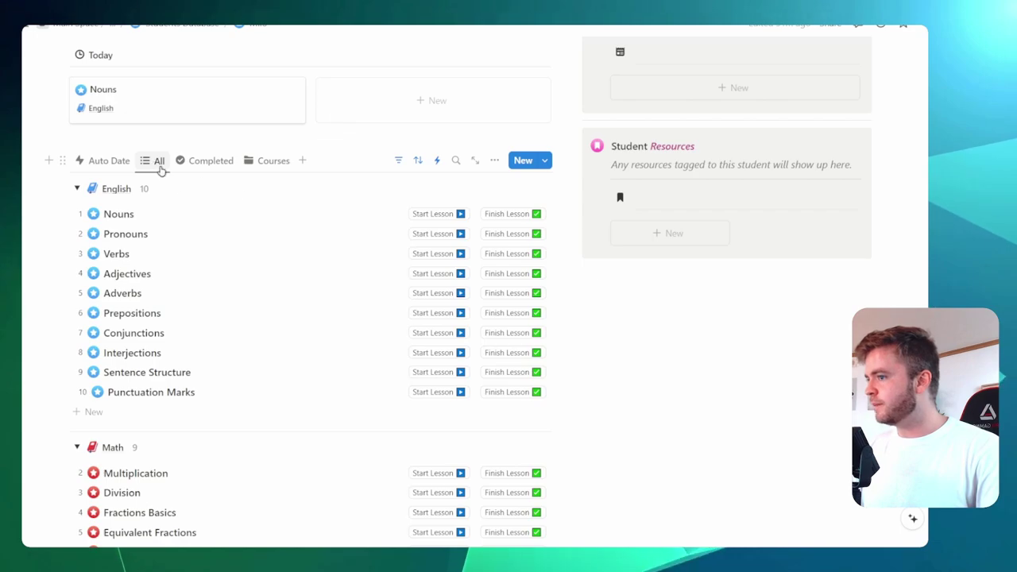
pyautogui.scroll(-4, 345, 240)
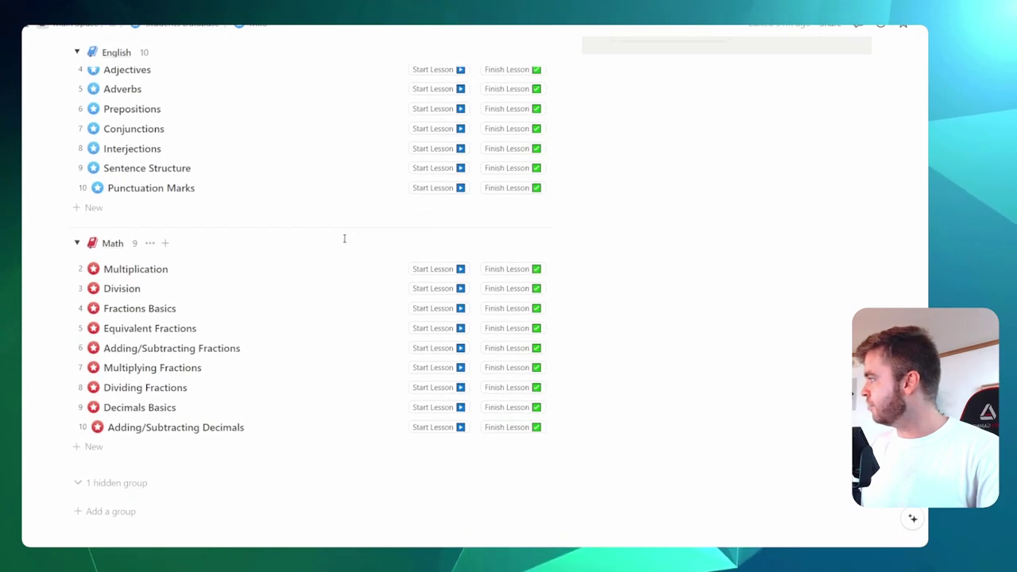
pyautogui.scroll(3, 342, 242)
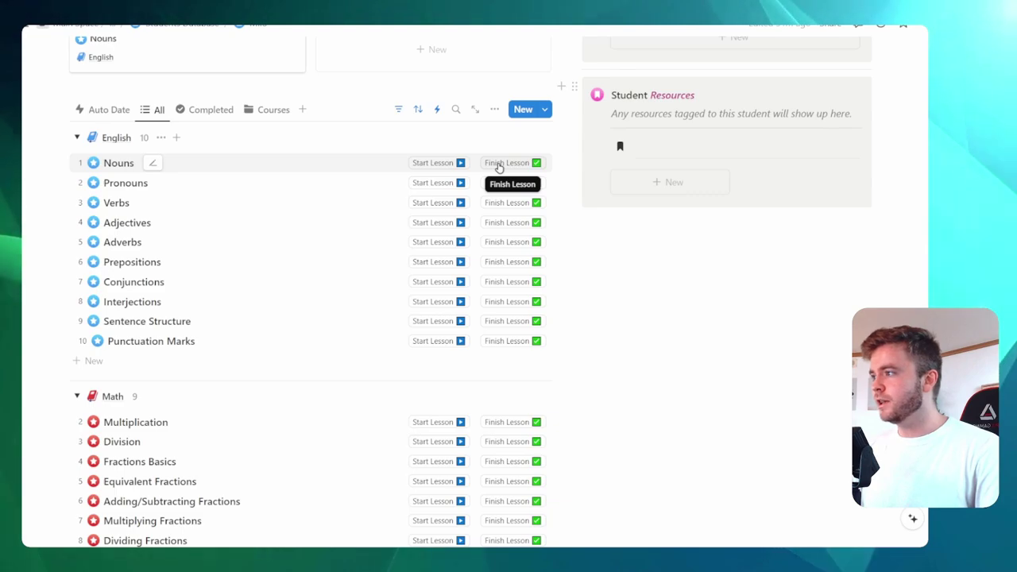
# Check the student's completed lessons and course progress, and open the Arithmetic course.
pyautogui.click(210, 111)
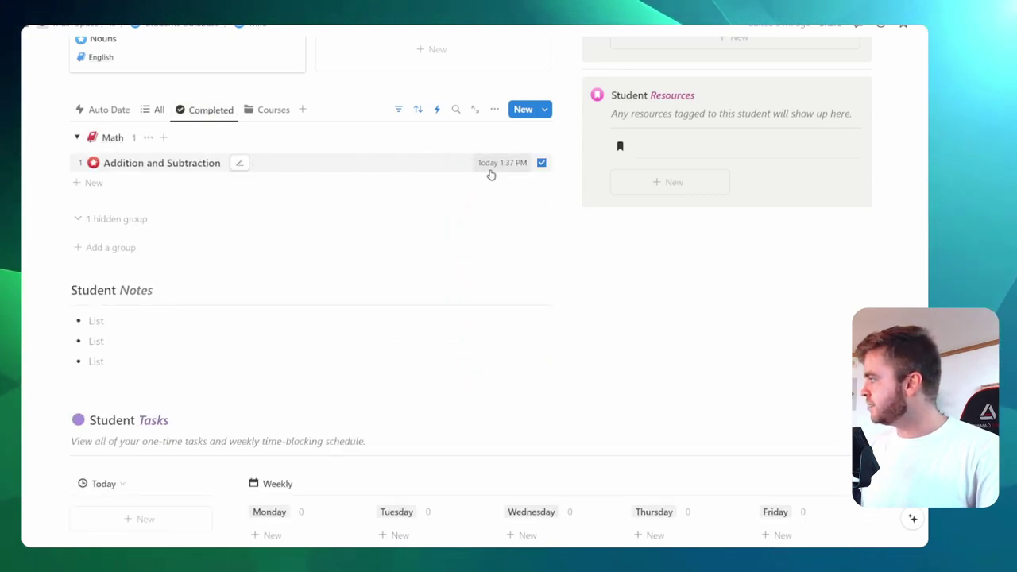
pyautogui.click(272, 109)
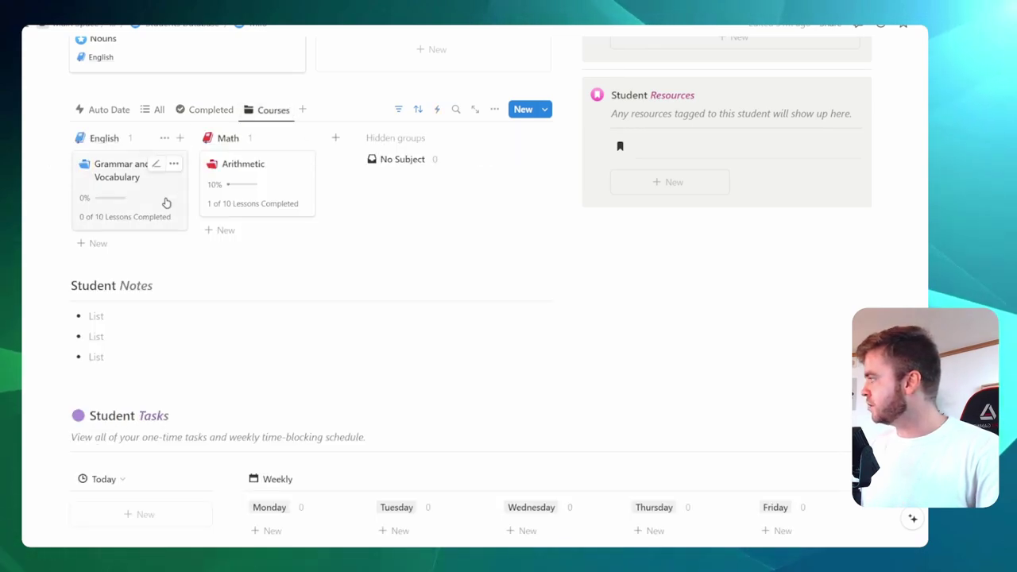
pyautogui.click(293, 190)
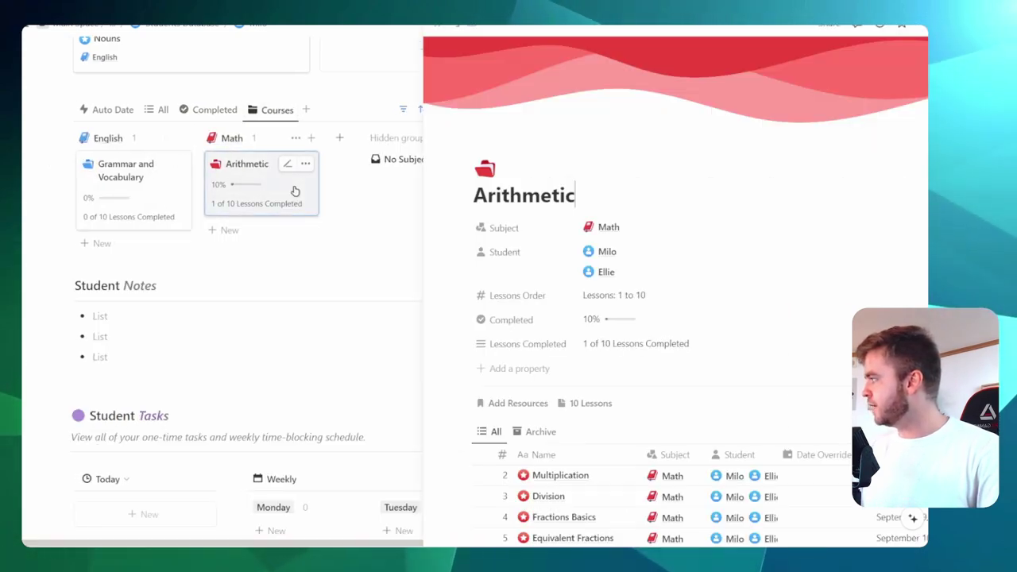
# Open today's Nouns lesson from the student's lessons and start its lesson timer.
pyautogui.scroll(-5, 524, 252)
pyautogui.scroll(-3, 523, 253)
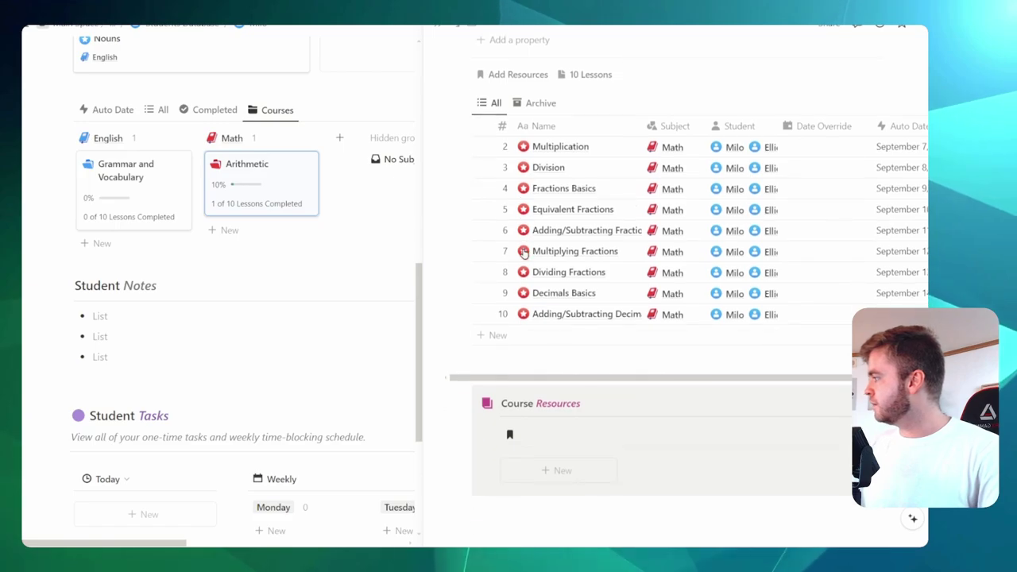
pyautogui.scroll(8, 570, 251)
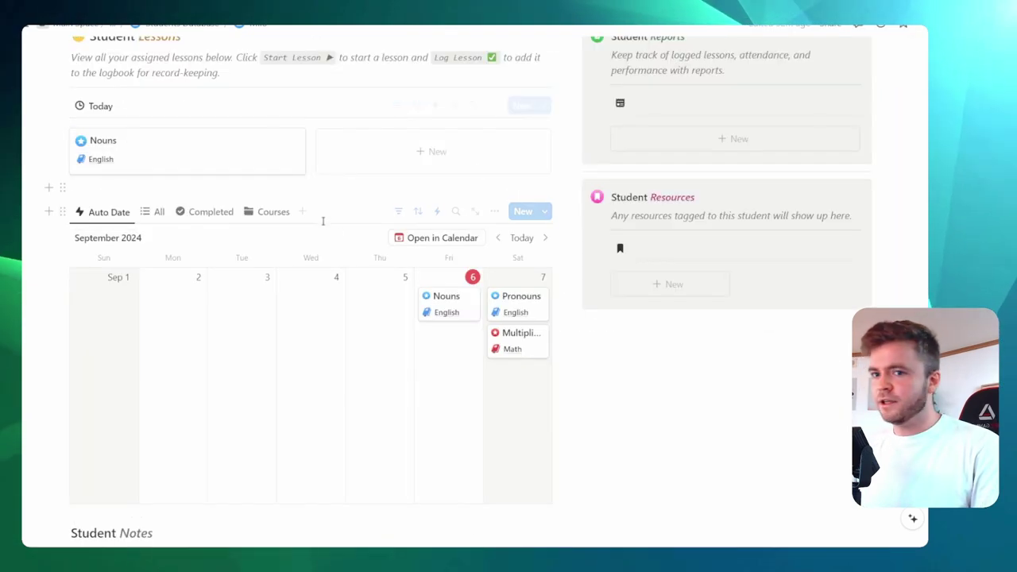
pyautogui.click(172, 153)
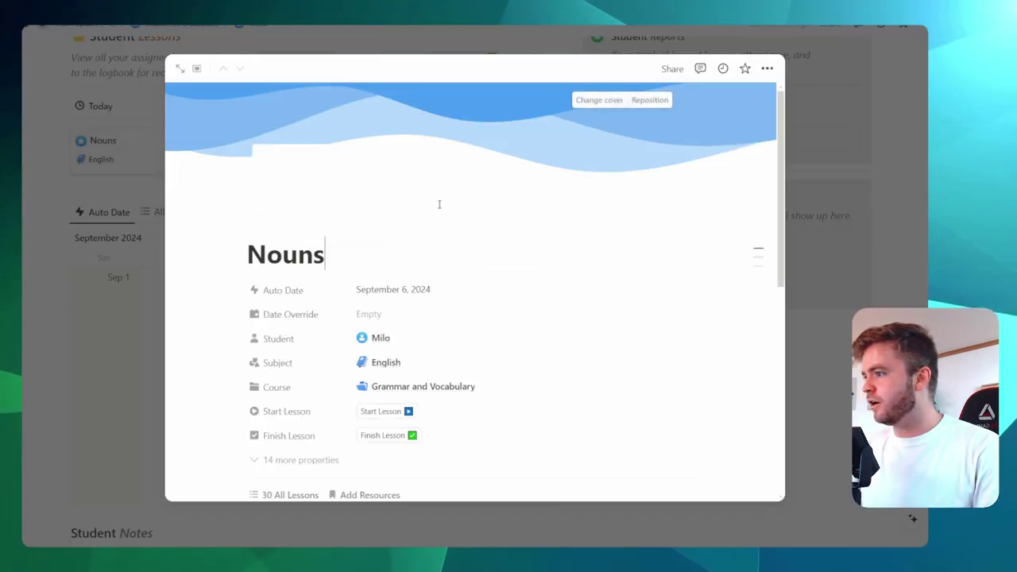
pyautogui.scroll(-3, 461, 207)
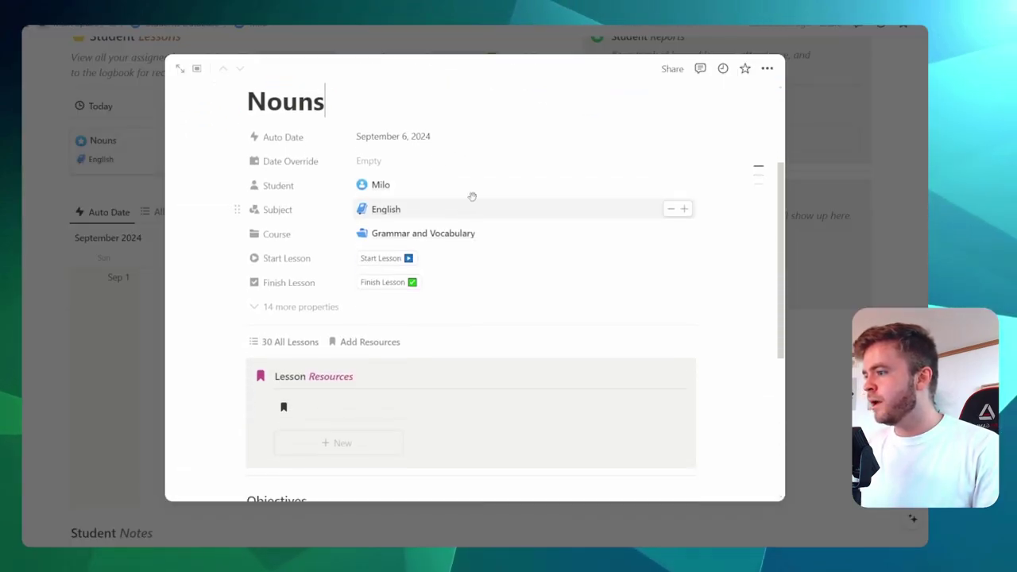
pyautogui.click(376, 260)
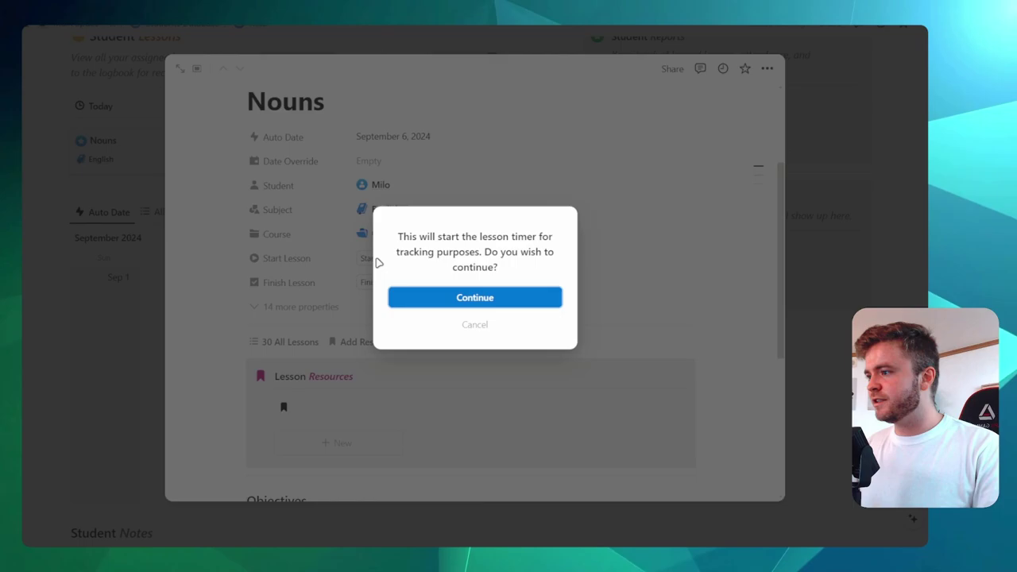
pyautogui.click(495, 303)
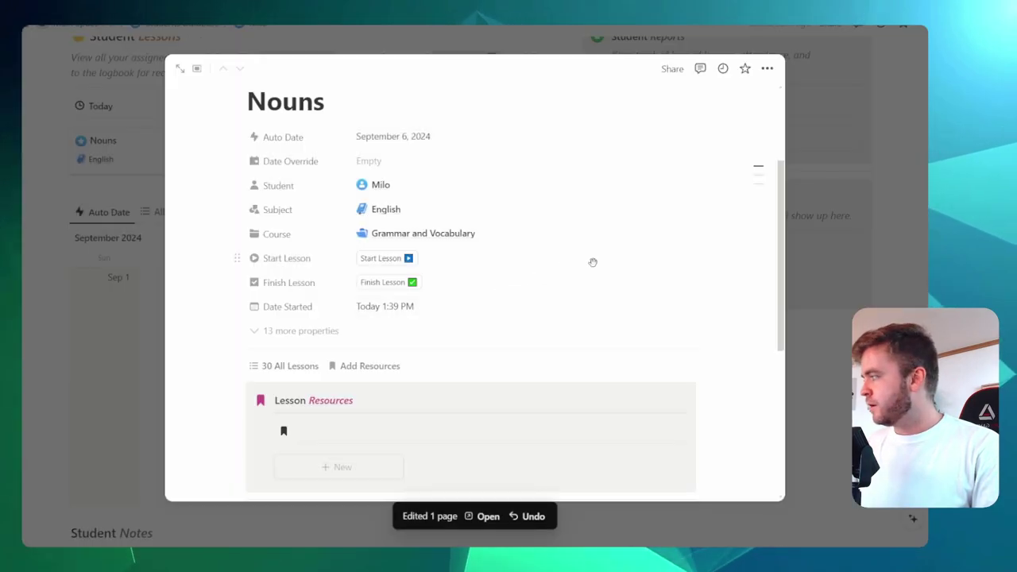
# Finish the Nouns lesson and accept the tagging reminder to create its logbook entry.
pyautogui.scroll(-3, 582, 255)
pyautogui.scroll(2, 456, 250)
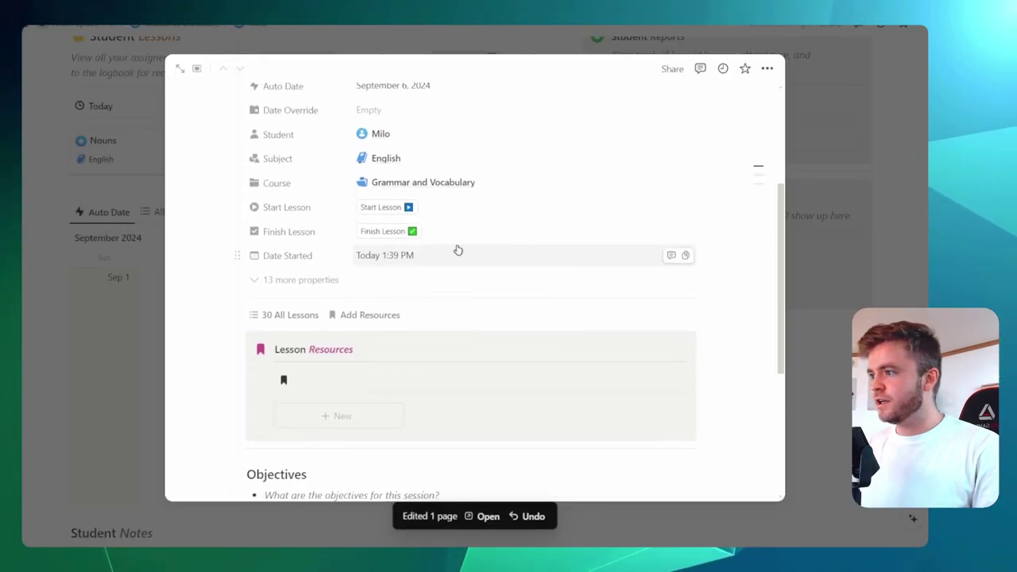
pyautogui.click(384, 231)
pyautogui.click(467, 295)
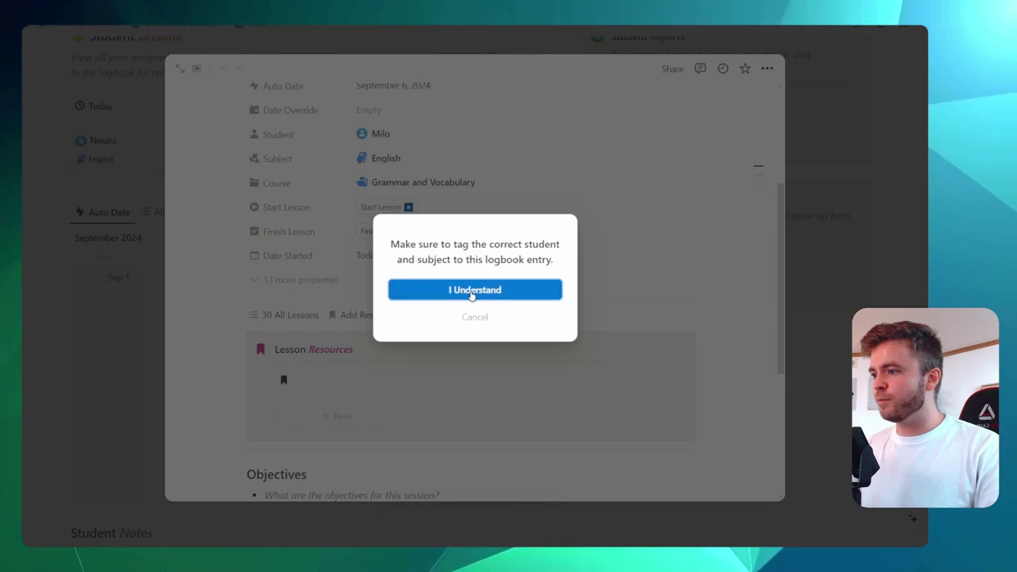
pyautogui.click(461, 291)
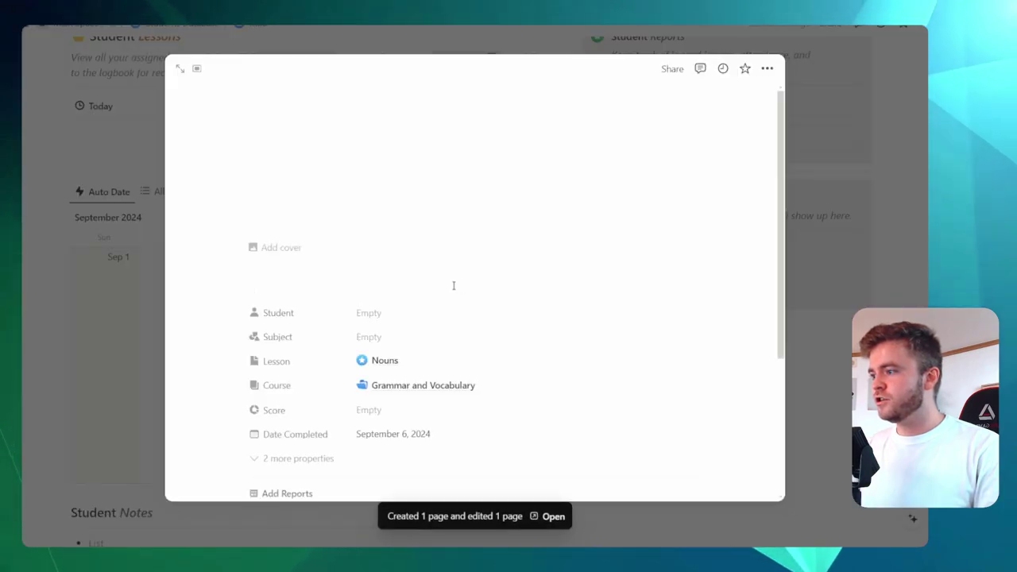
# Tag the new logbook entry with the lesson's student and the English subject, and close the entry.
pyautogui.click(370, 213)
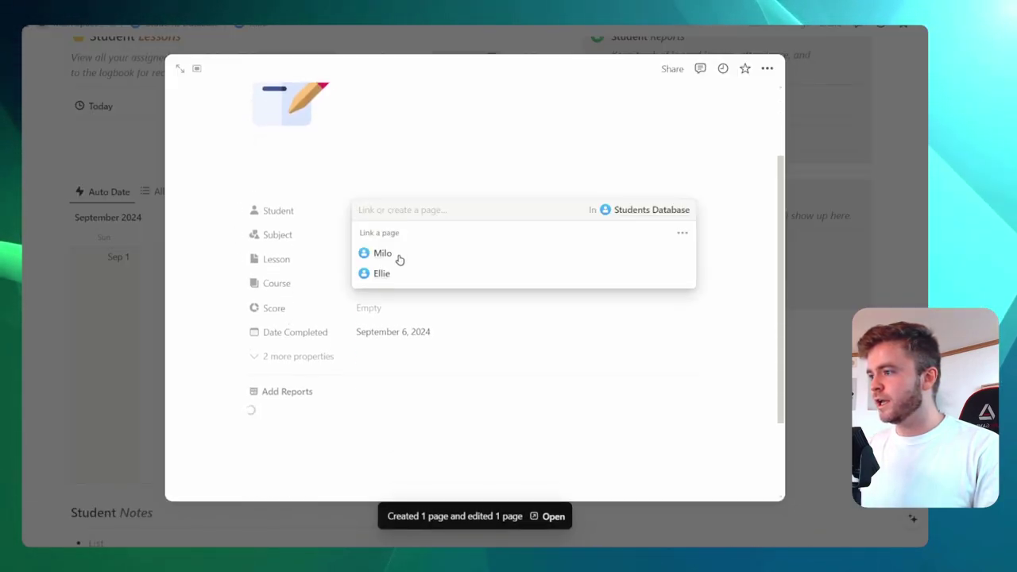
pyautogui.click(385, 253)
pyautogui.press('Escape')
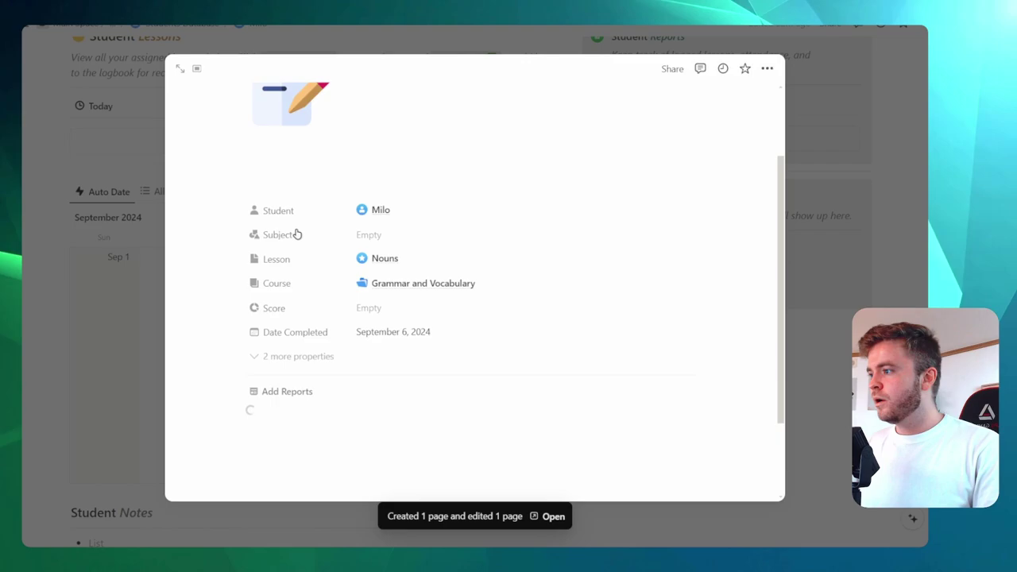
pyautogui.click(390, 237)
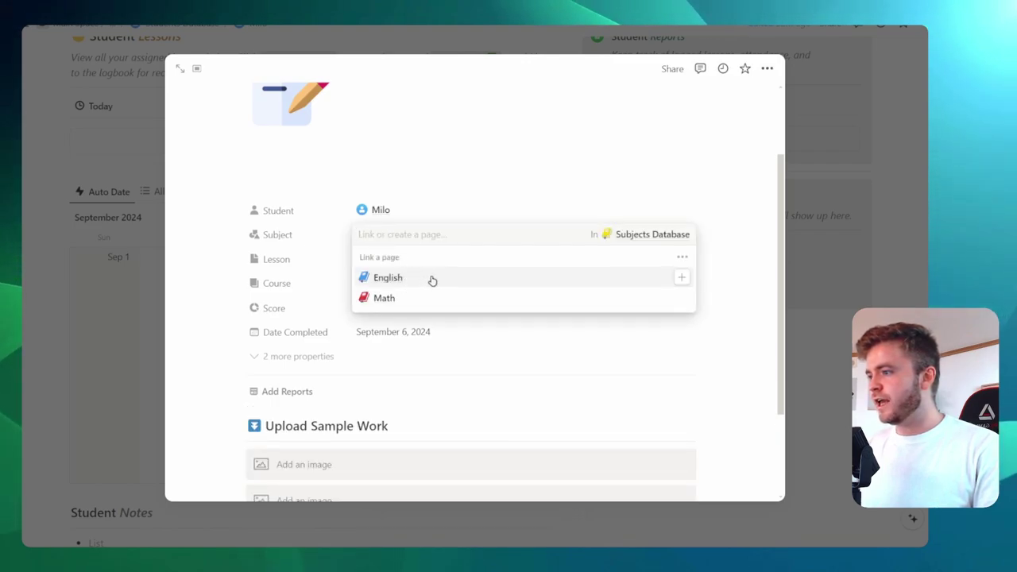
pyautogui.click(432, 280)
pyautogui.press('Escape')
pyautogui.scroll(-3, 299, 236)
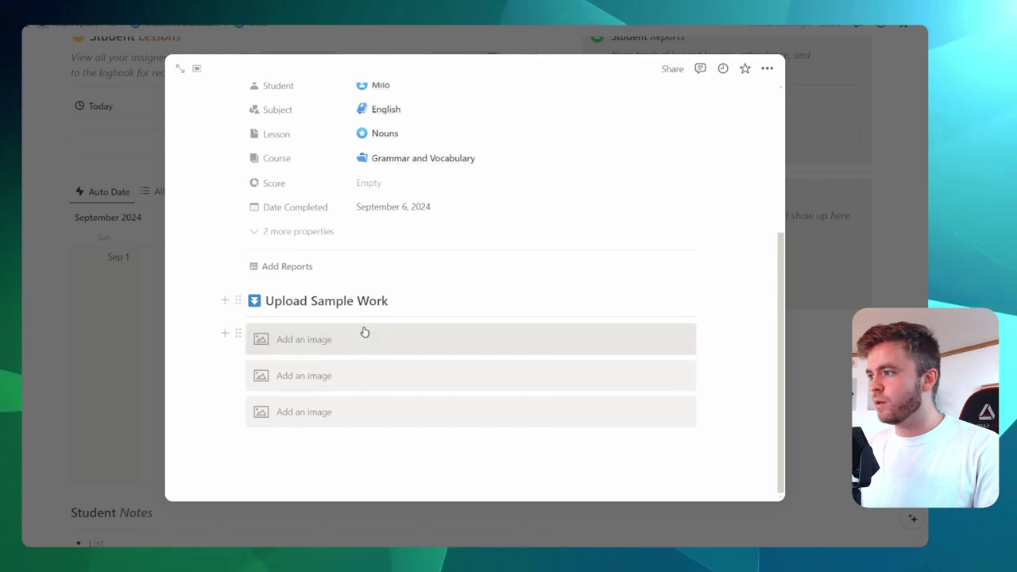
pyautogui.click(831, 318)
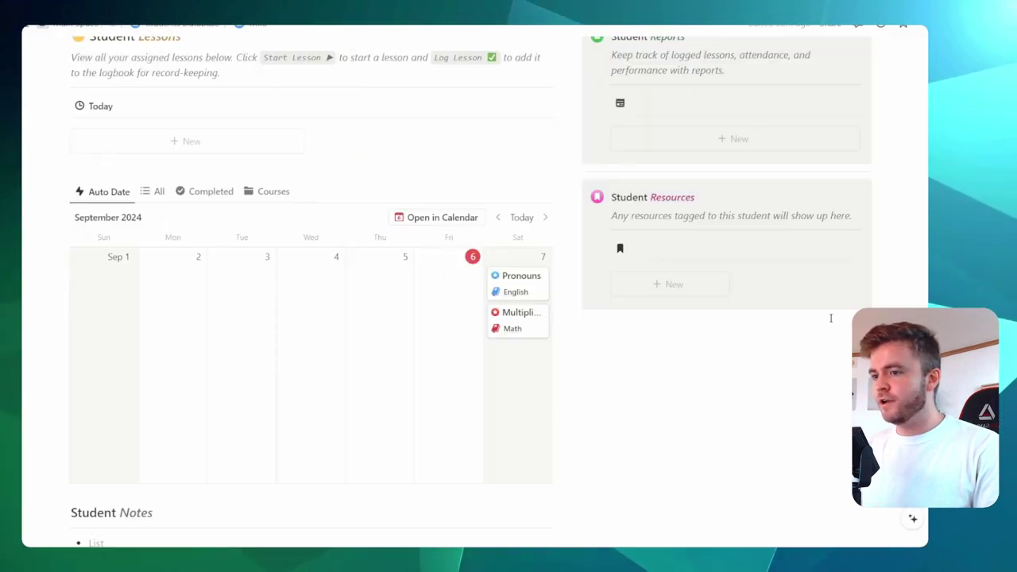
# Go from the student's page to the planner's Reports page with its reports and logbook entries.
pyautogui.scroll(2, 274, 326)
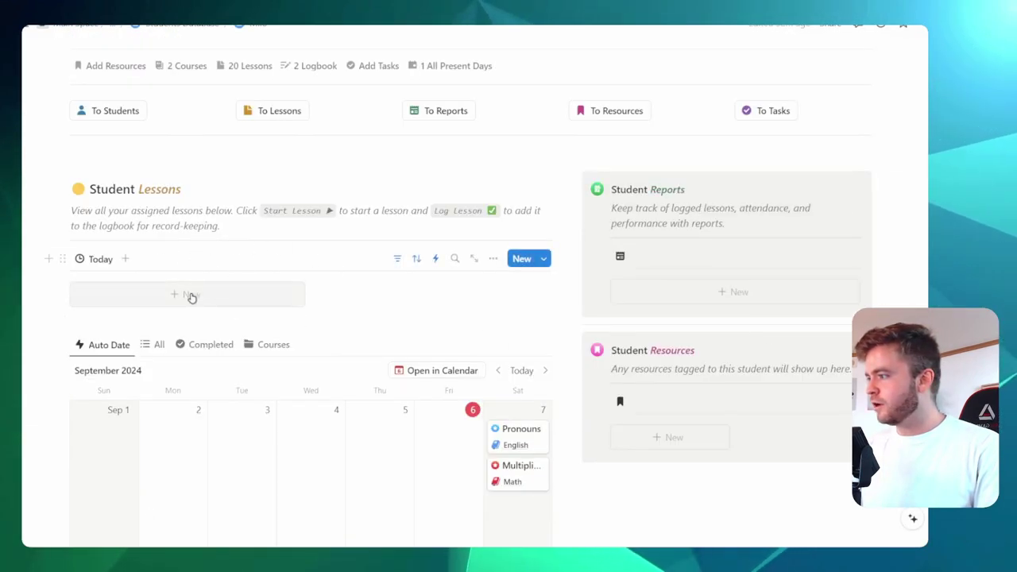
pyautogui.scroll(-3, 272, 277)
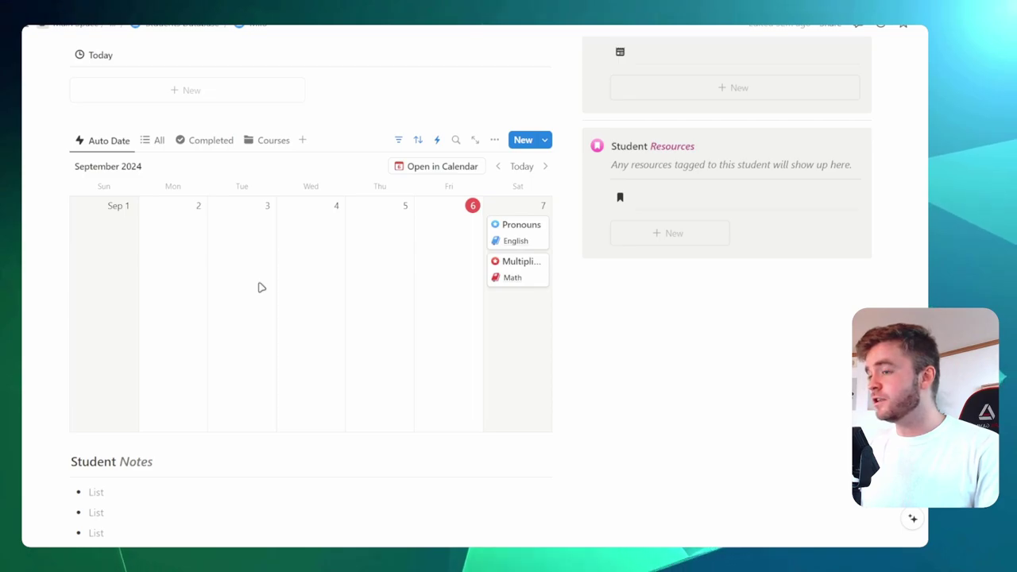
pyautogui.scroll(3, 262, 288)
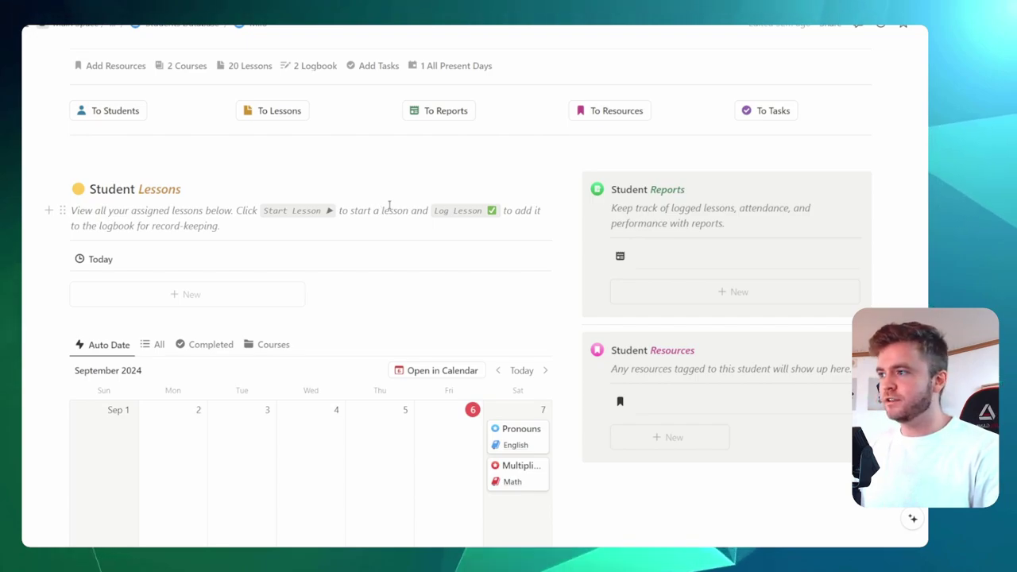
pyautogui.click(444, 113)
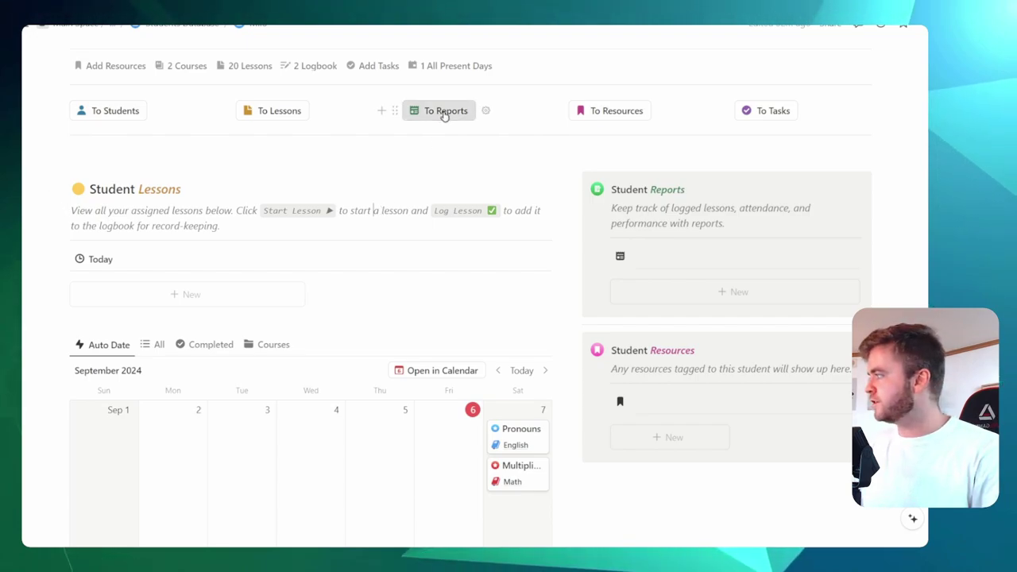
pyautogui.scroll(-2, 429, 167)
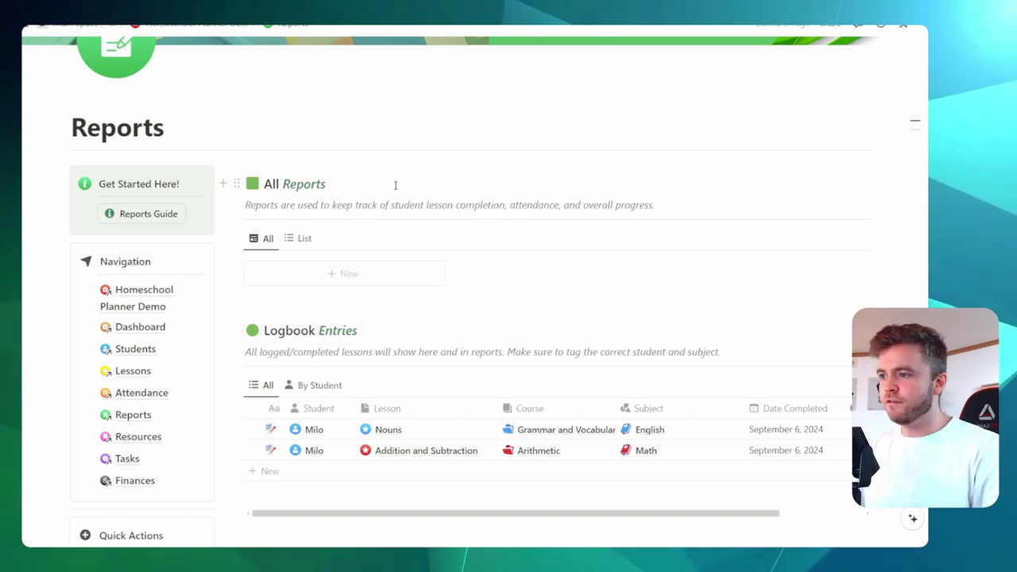
pyautogui.scroll(-1, 407, 170)
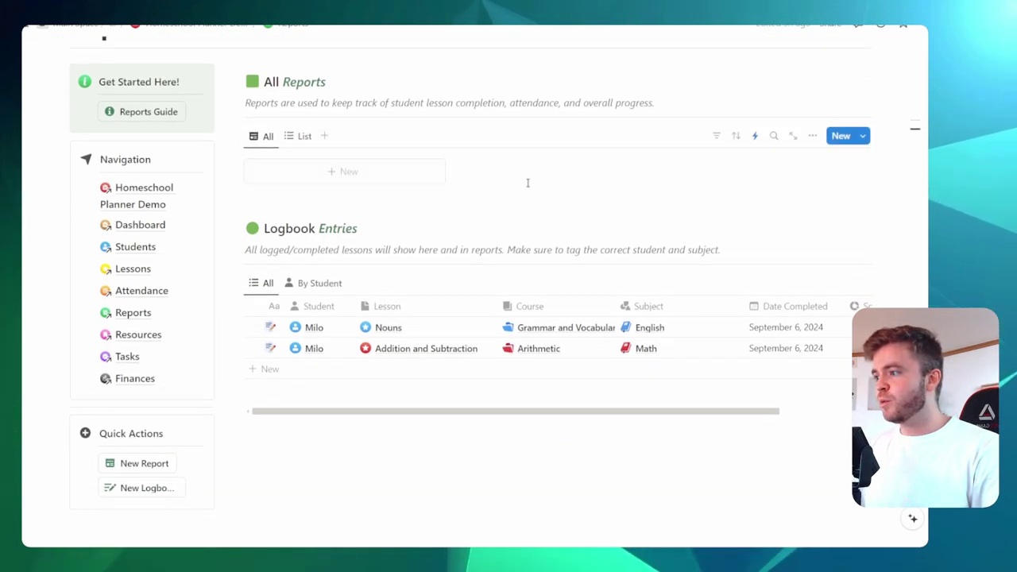
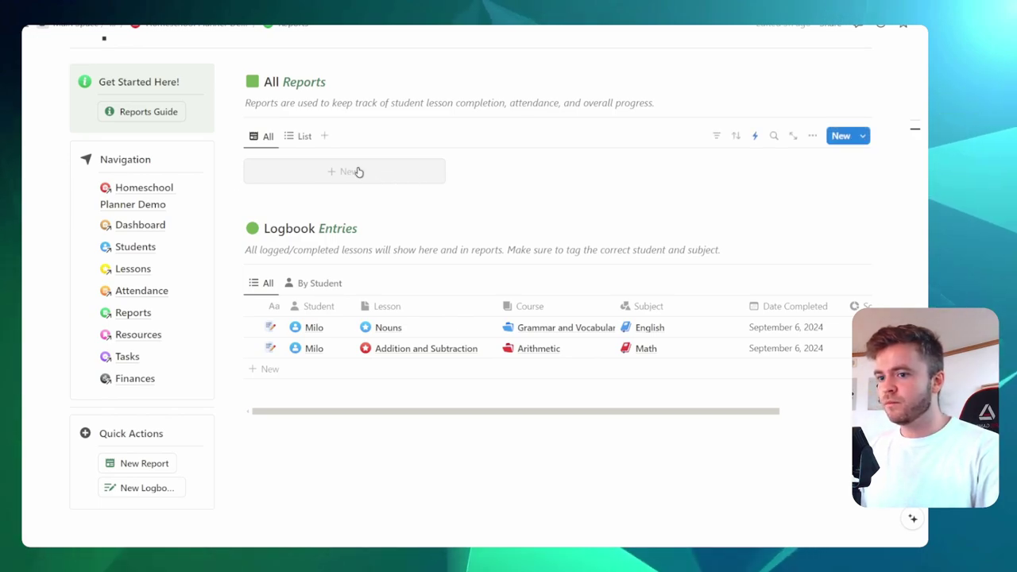
pyautogui.scroll(-3, 347, 174)
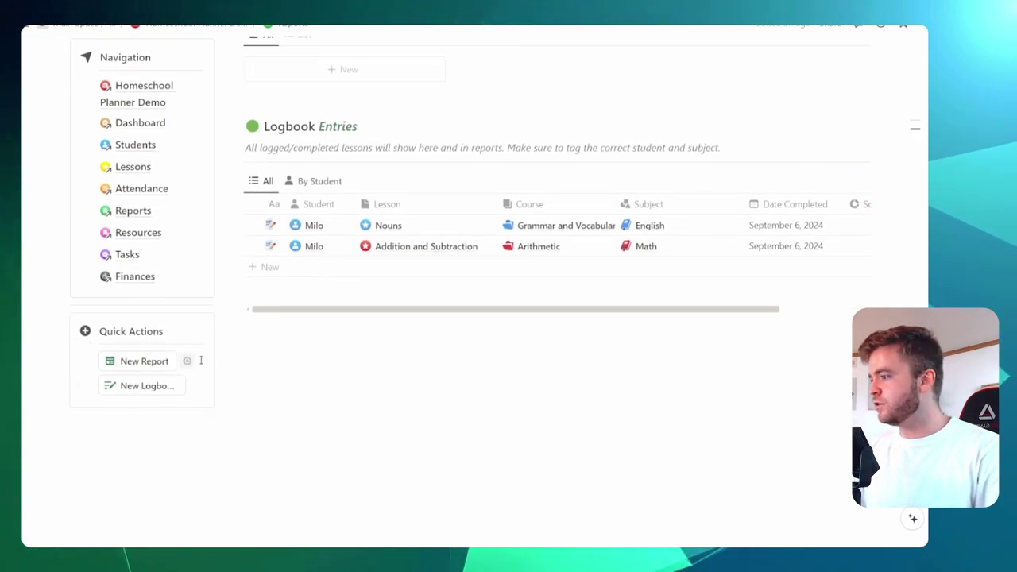
pyautogui.scroll(5, 238, 359)
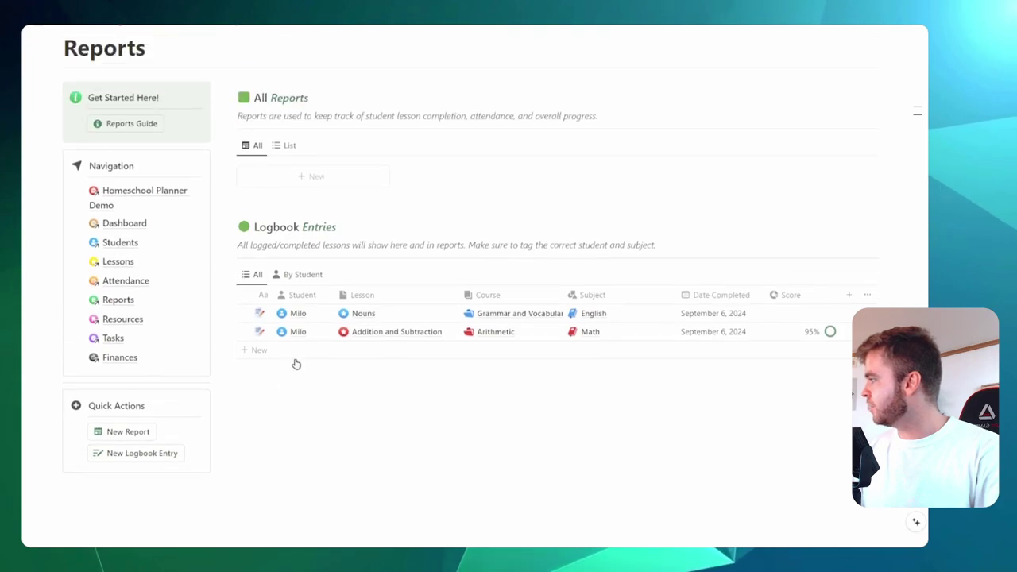
# Create a new report titled "Yearly Report 2024/2025" as a full page with the New Report (Black) template.
pyautogui.click(311, 236)
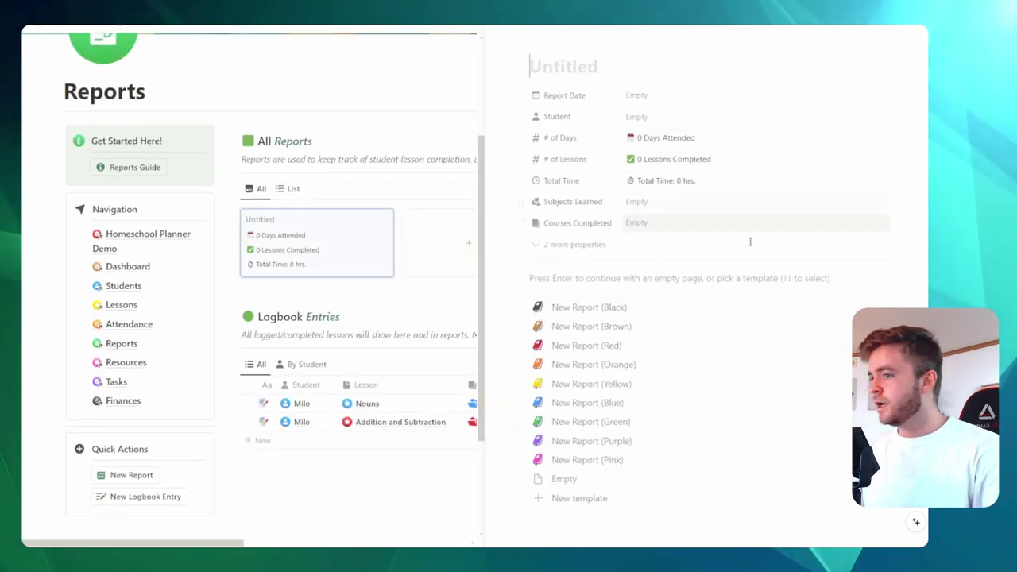
pyautogui.click(513, 27)
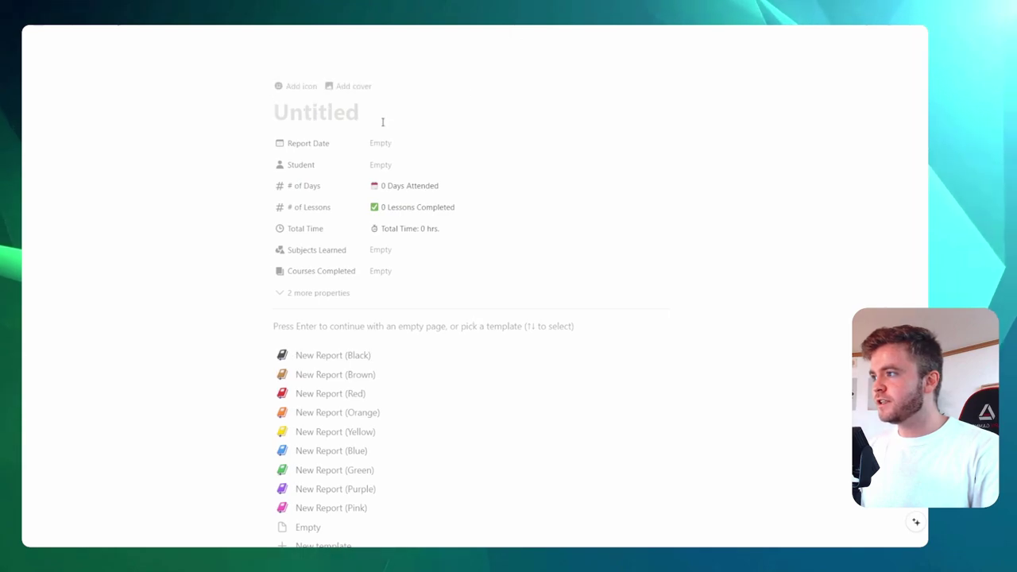
pyautogui.write('Yearly Report 2024/2025')
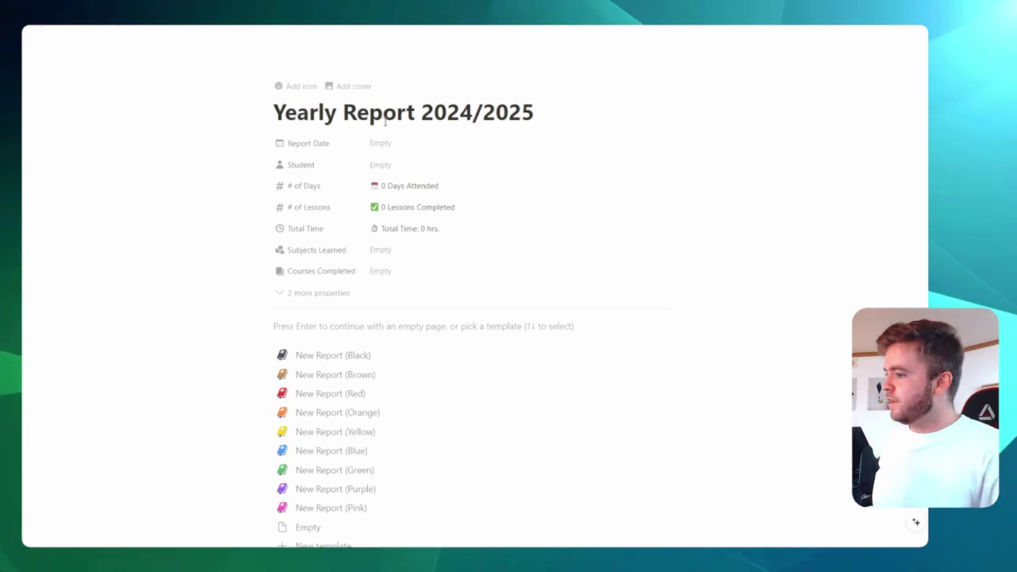
pyautogui.scroll(-3, 405, 182)
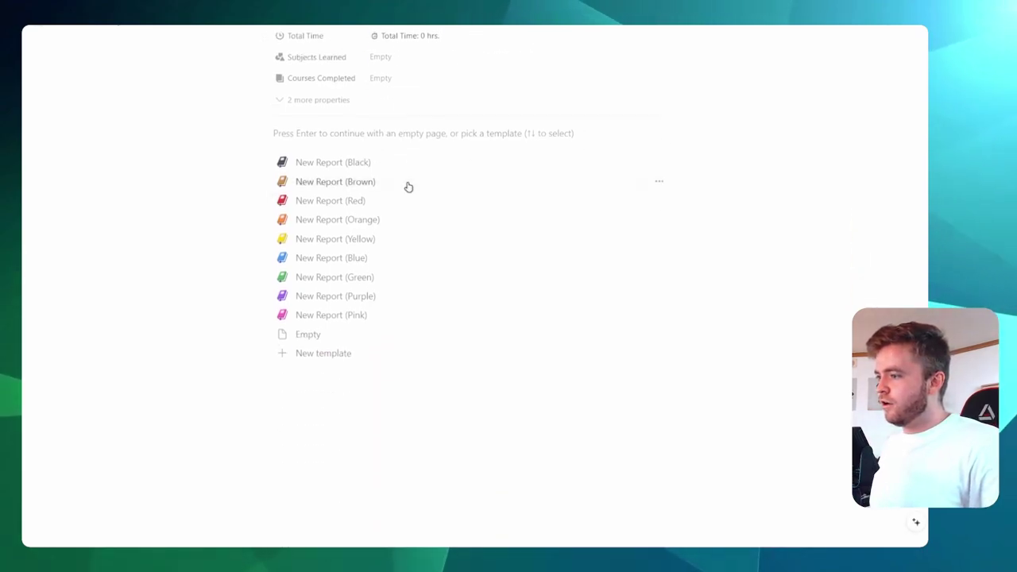
pyautogui.click(374, 159)
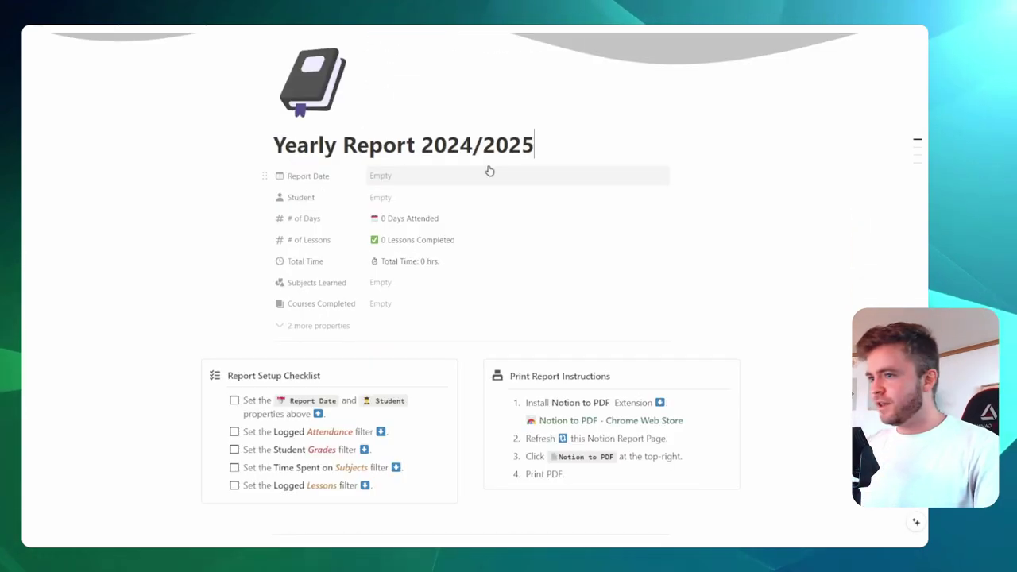
# Set the start of the yearly report's Report Date to January 1, 2024.
pyautogui.scroll(-3, 538, 166)
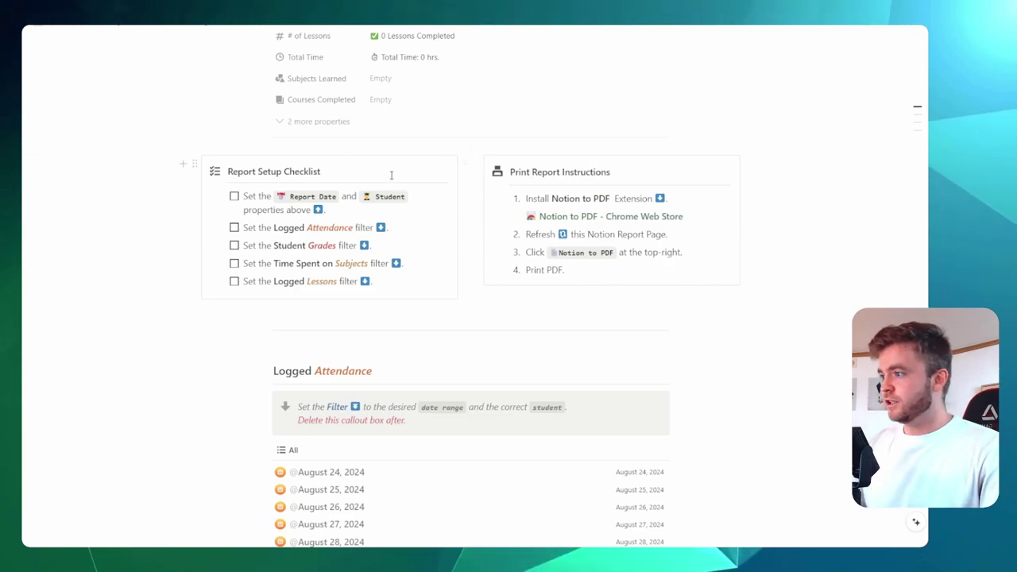
pyautogui.scroll(2, 391, 175)
pyautogui.scroll(-1, 421, 170)
pyautogui.hotkey('ctrl', '+')
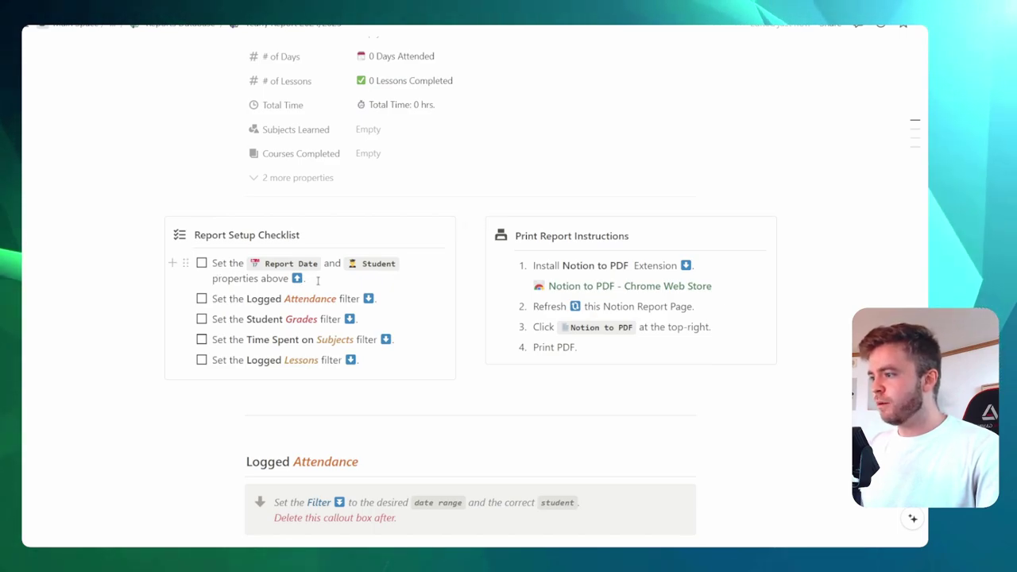
pyautogui.scroll(3, 321, 284)
pyautogui.scroll(-1, 420, 154)
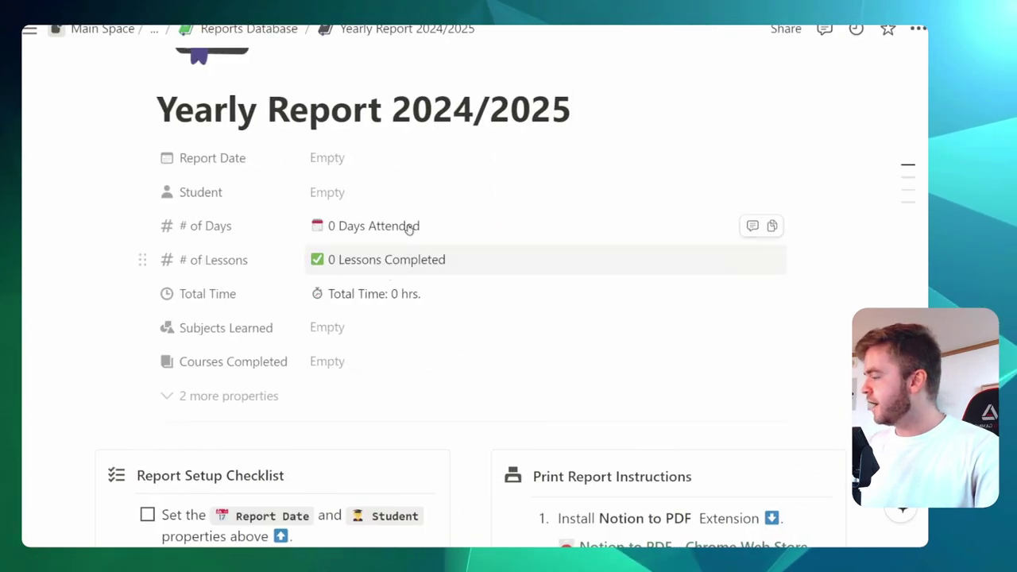
pyautogui.click(344, 160)
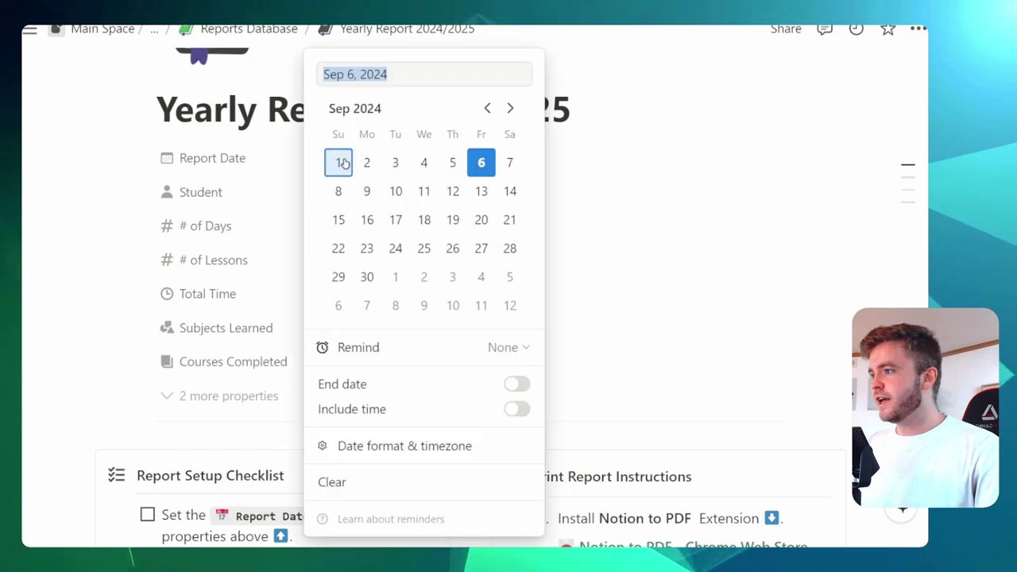
pyautogui.click(489, 108)
pyautogui.click(489, 109)
pyautogui.click(489, 109)
pyautogui.click(489, 109)
pyautogui.click(489, 109)
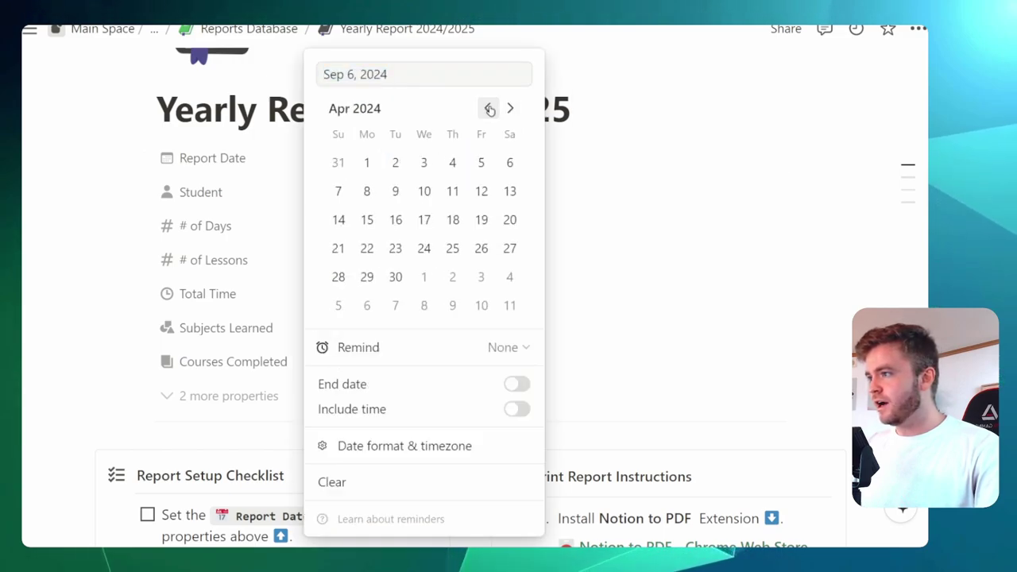
pyautogui.click(490, 109)
pyautogui.click(489, 109)
pyautogui.click(490, 109)
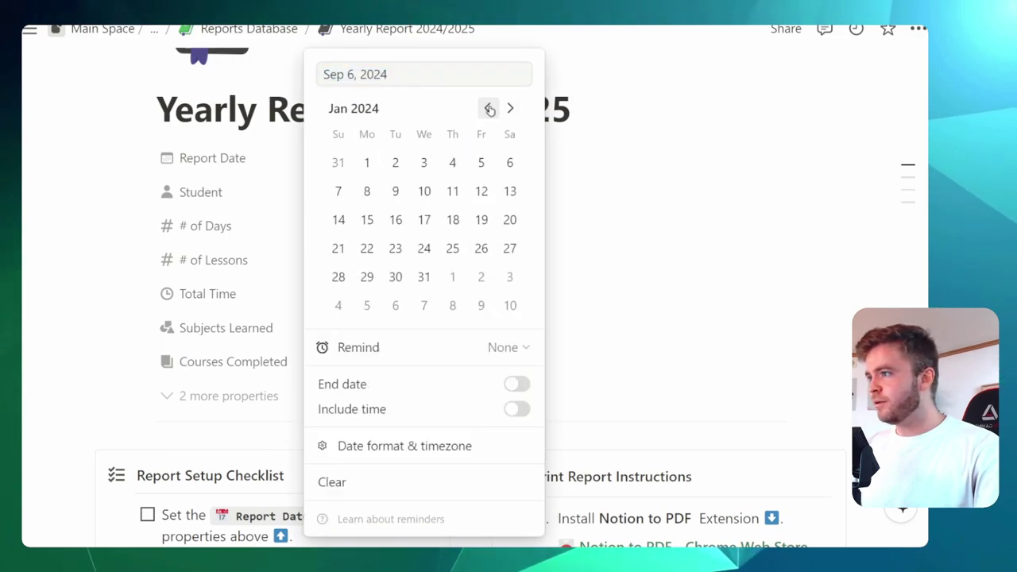
pyautogui.click(366, 162)
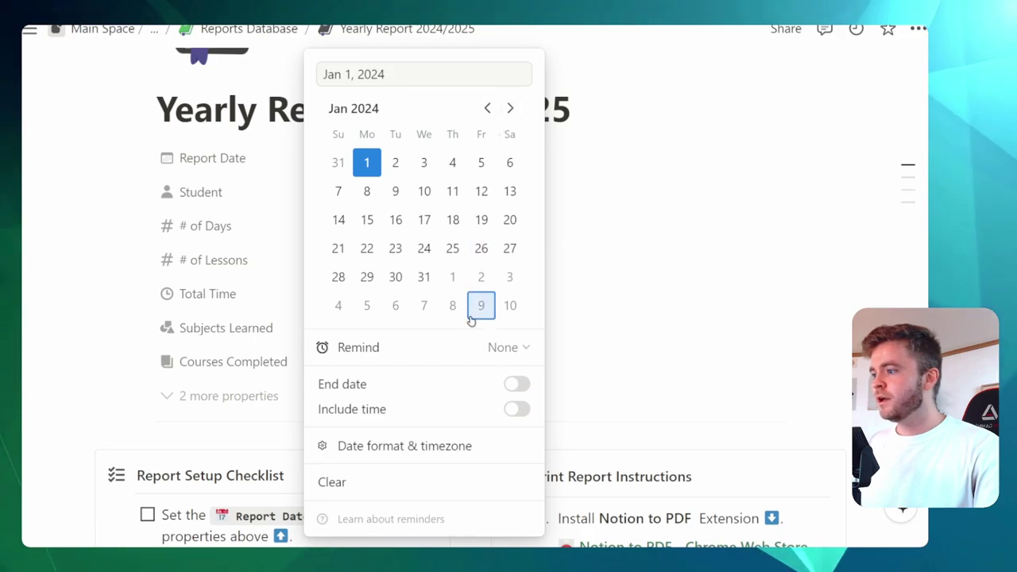
# Add an end date of December 31, 2024 to the Report Date and close the date picker.
pyautogui.click(515, 384)
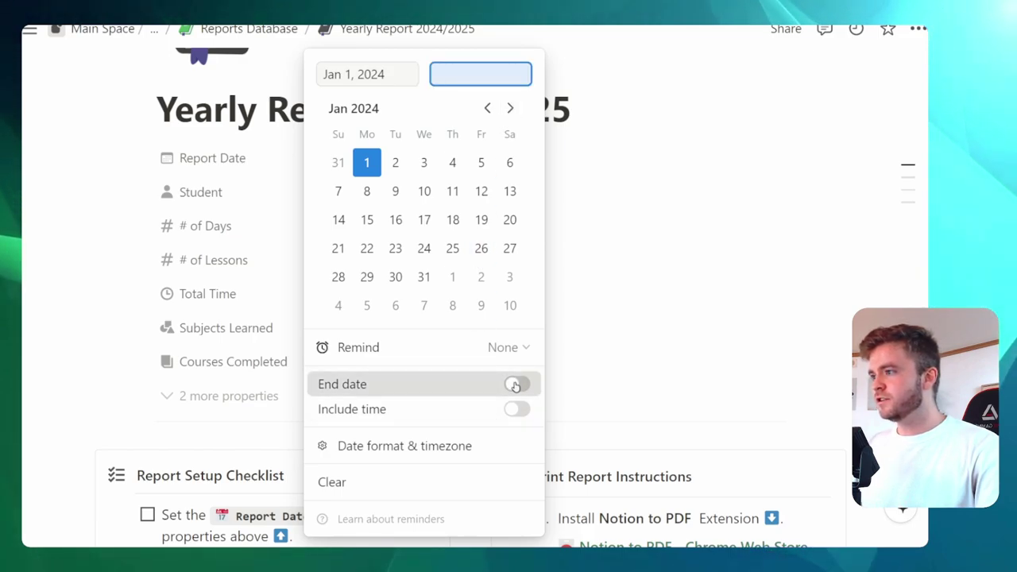
pyautogui.click(510, 108)
pyautogui.click(511, 109)
pyautogui.click(511, 108)
pyautogui.click(511, 108)
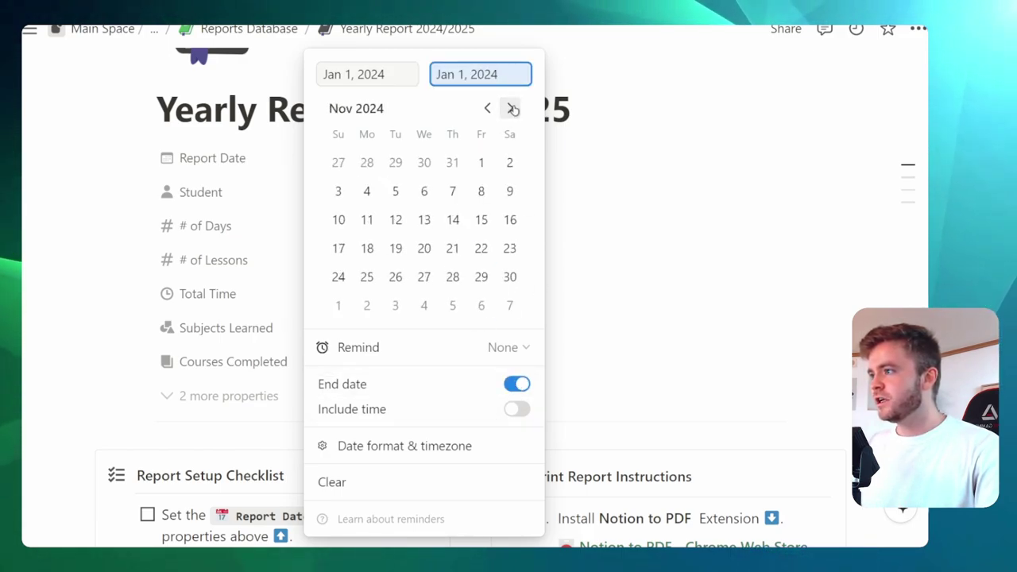
pyautogui.click(511, 108)
pyautogui.click(394, 277)
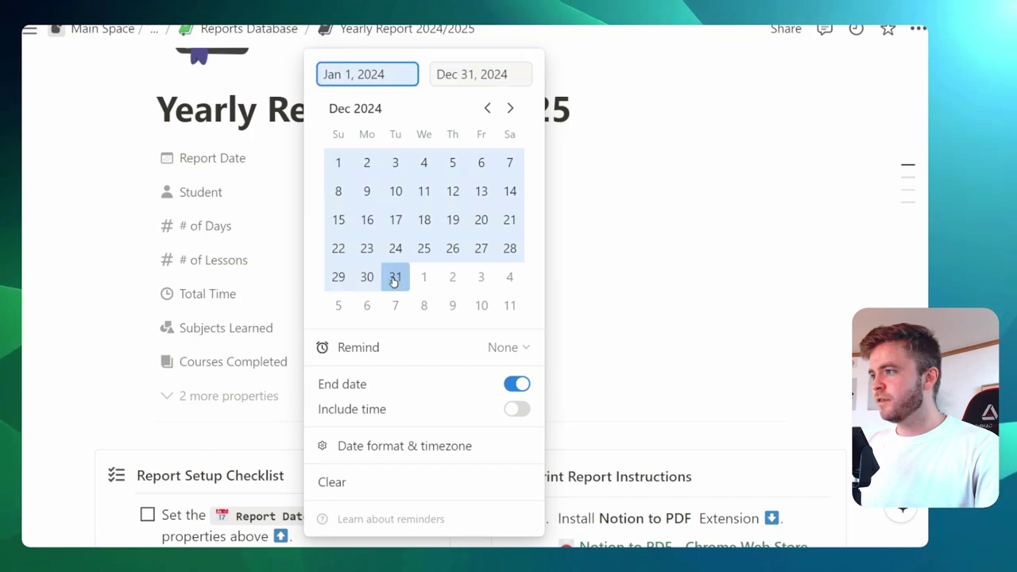
pyautogui.click(700, 197)
# Link the first student listed in the Students Database to the report's Student property.
pyautogui.click(347, 195)
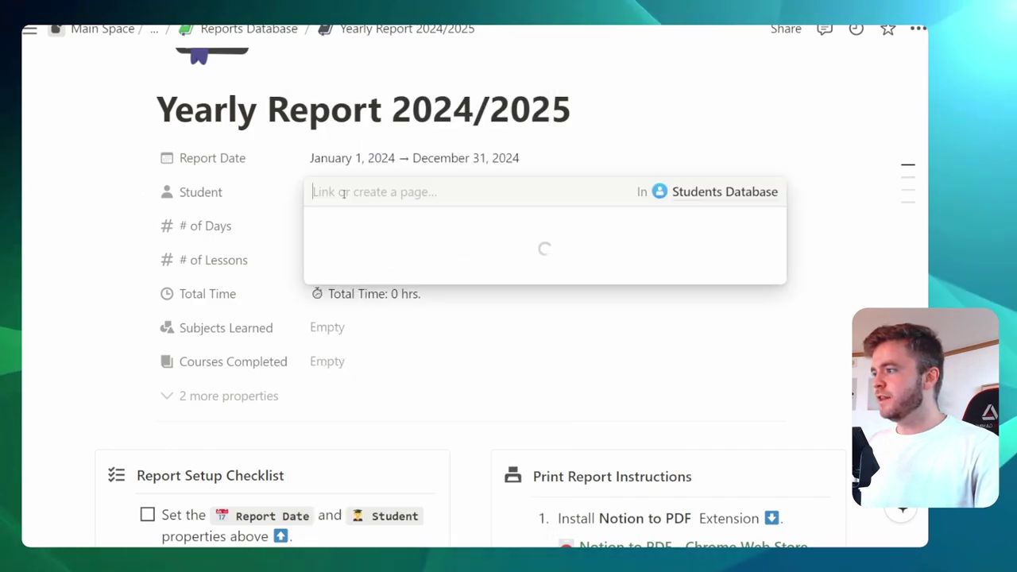
pyautogui.click(346, 252)
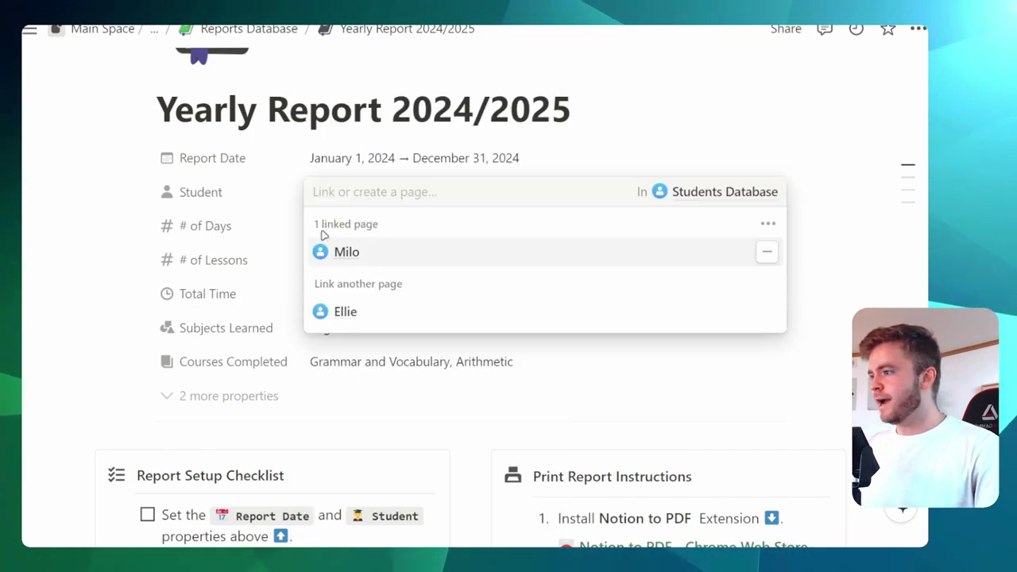
pyautogui.press('Escape')
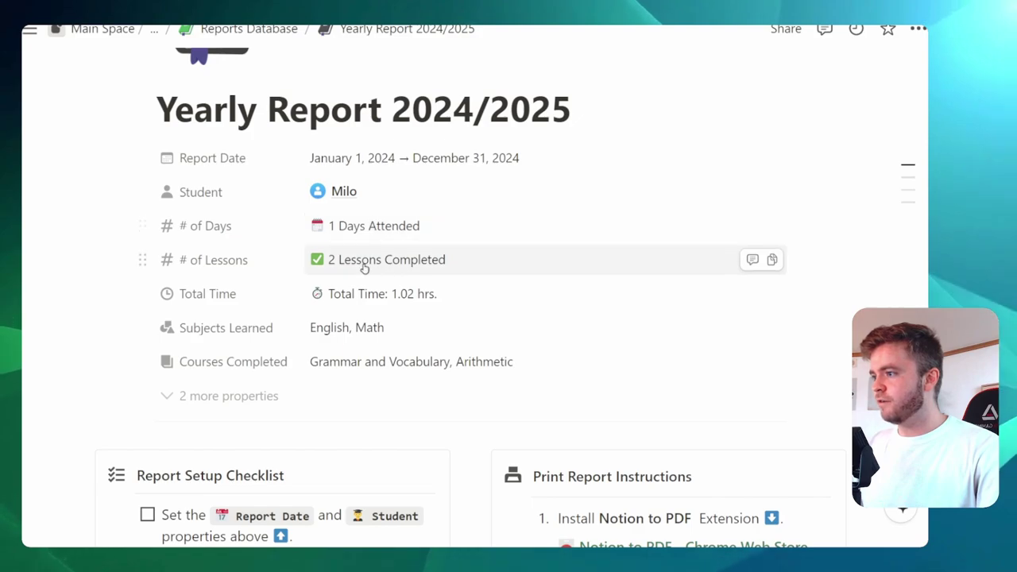
# Mark the Report Date and Student item as done in the Report Setup Checklist.
pyautogui.scroll(-2, 397, 238)
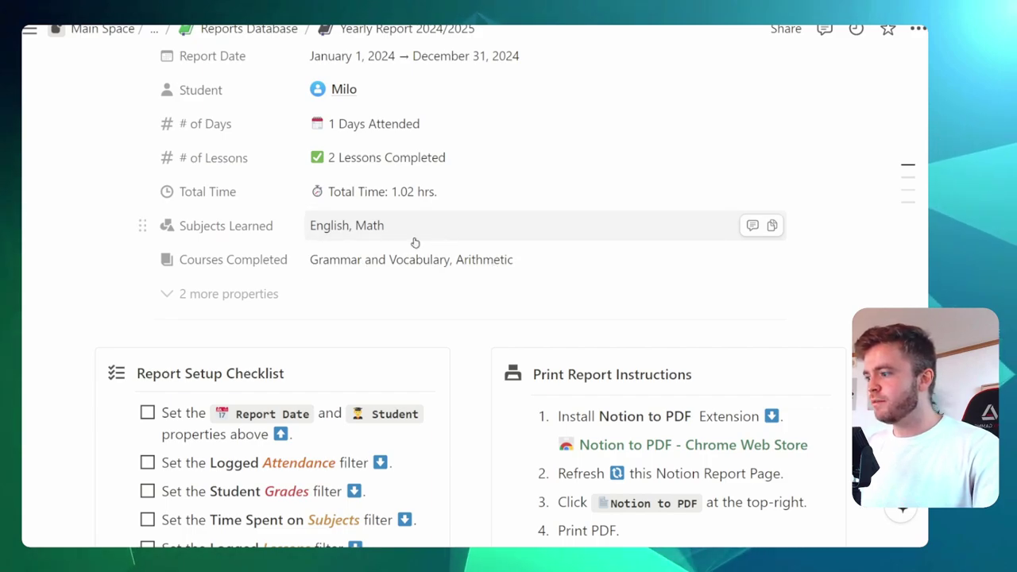
pyautogui.scroll(-5, 386, 252)
pyautogui.scroll(1, 173, 223)
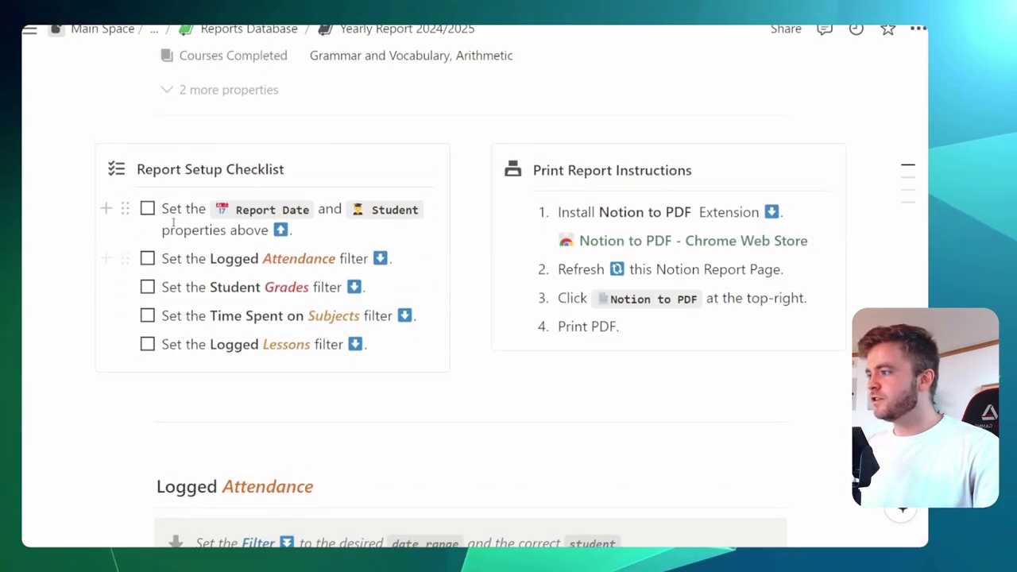
pyautogui.click(148, 209)
# Look through the report's Logged Attendance, Student Grades, Time Spent on Subjects and Logged Lessons sections and return to the setup checklist.
pyautogui.hotkey('ctrl', '-')
pyautogui.scroll(-5, 443, 247)
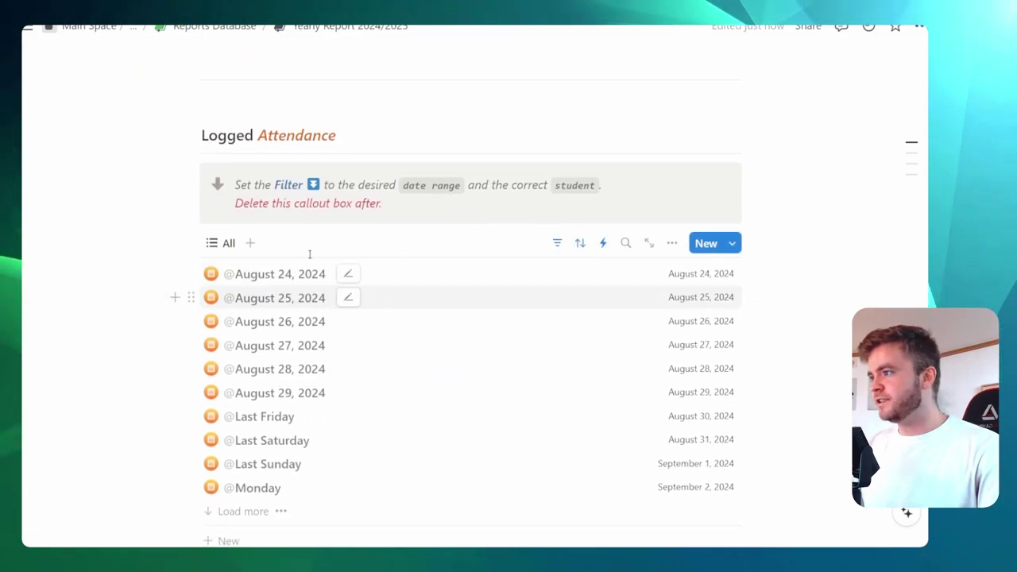
pyautogui.scroll(-3, 381, 243)
pyautogui.scroll(2, 421, 164)
pyautogui.scroll(-6, 405, 256)
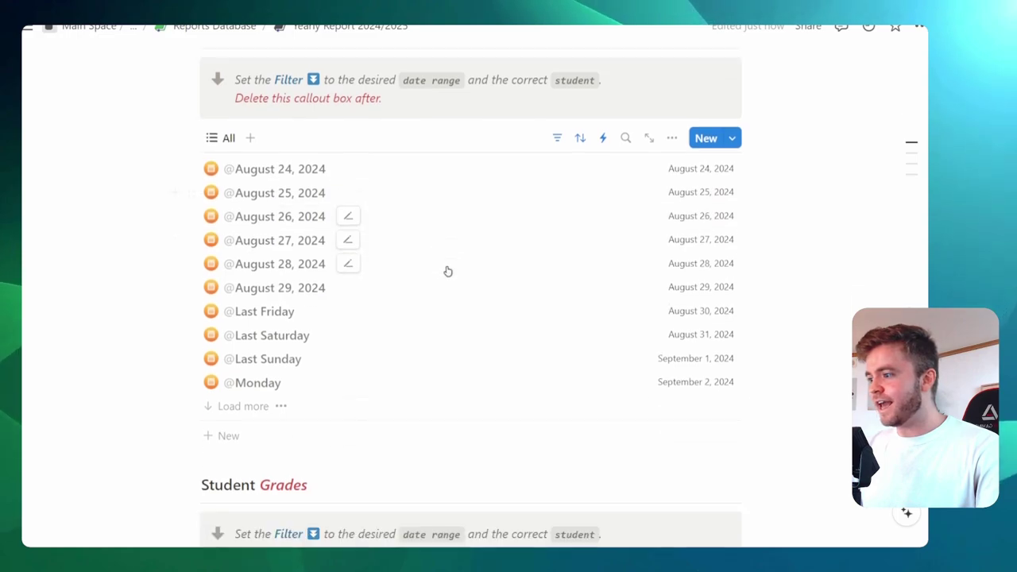
pyautogui.scroll(-5, 467, 293)
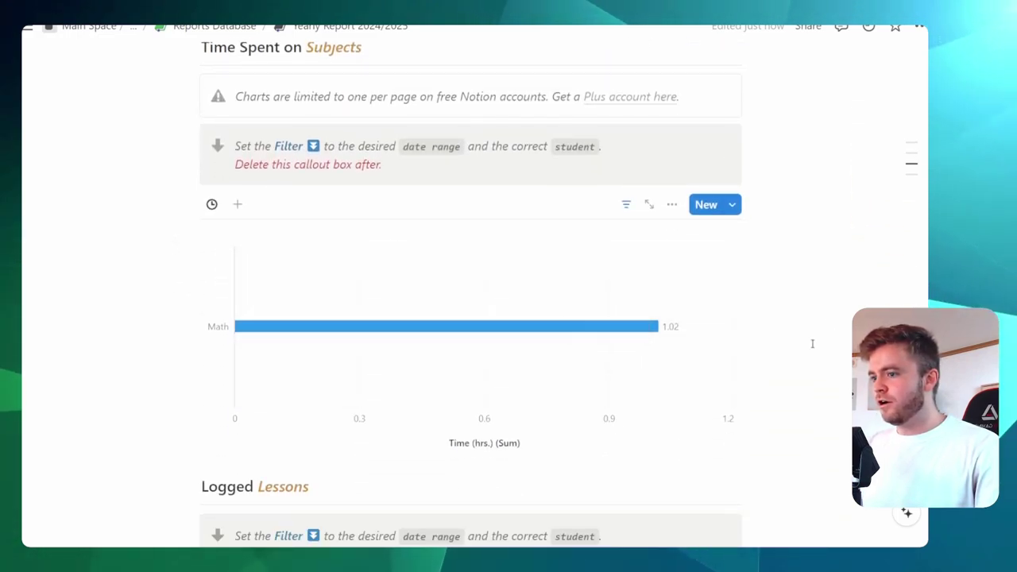
pyautogui.scroll(-5, 810, 340)
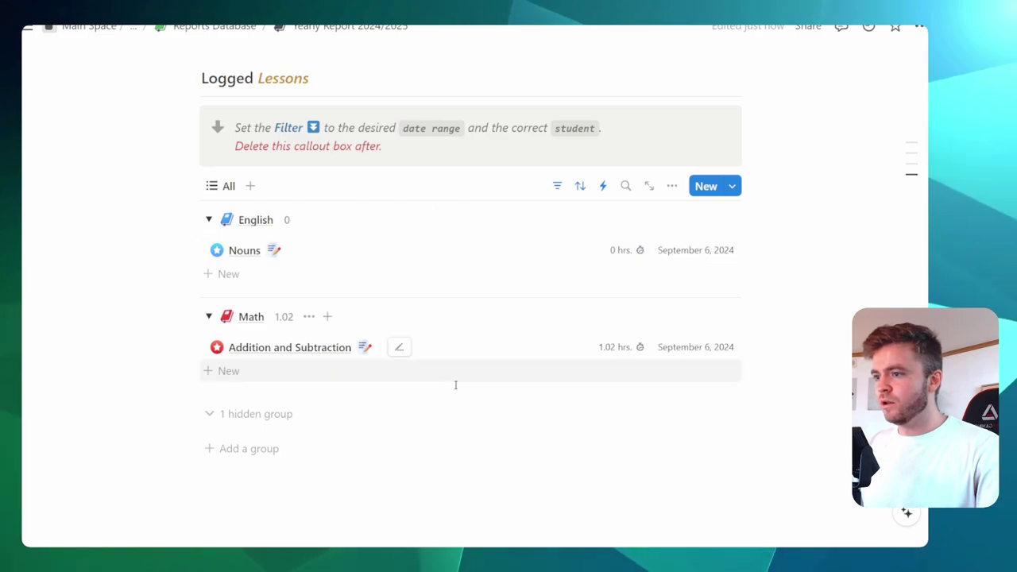
pyautogui.scroll(12, 461, 381)
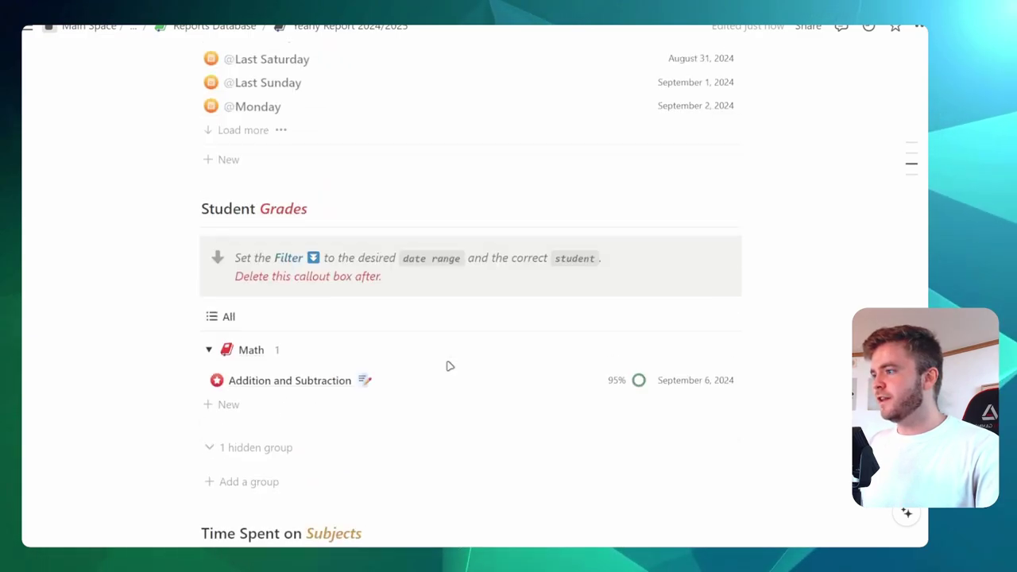
pyautogui.scroll(6, 449, 366)
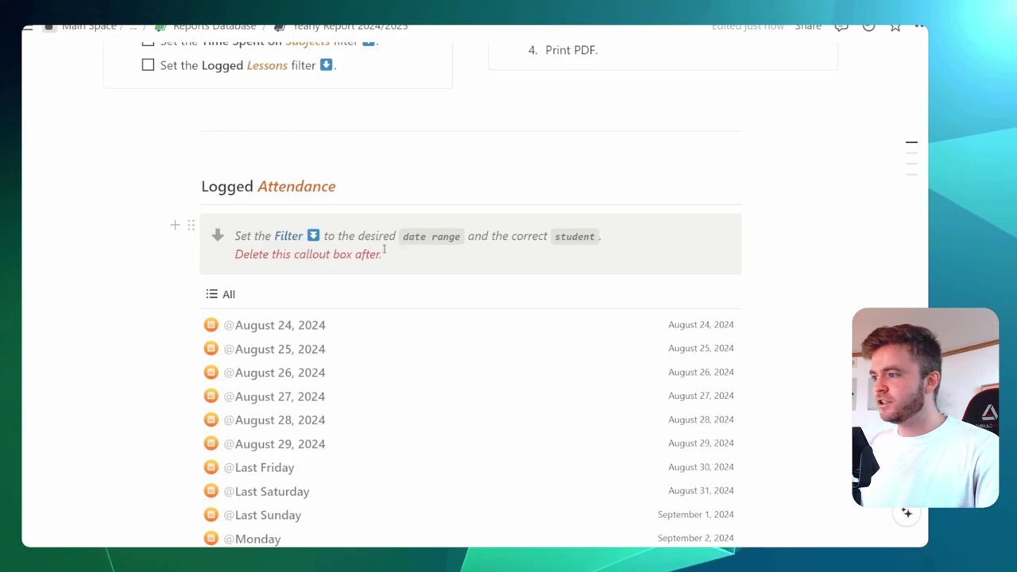
pyautogui.scroll(-1, 397, 247)
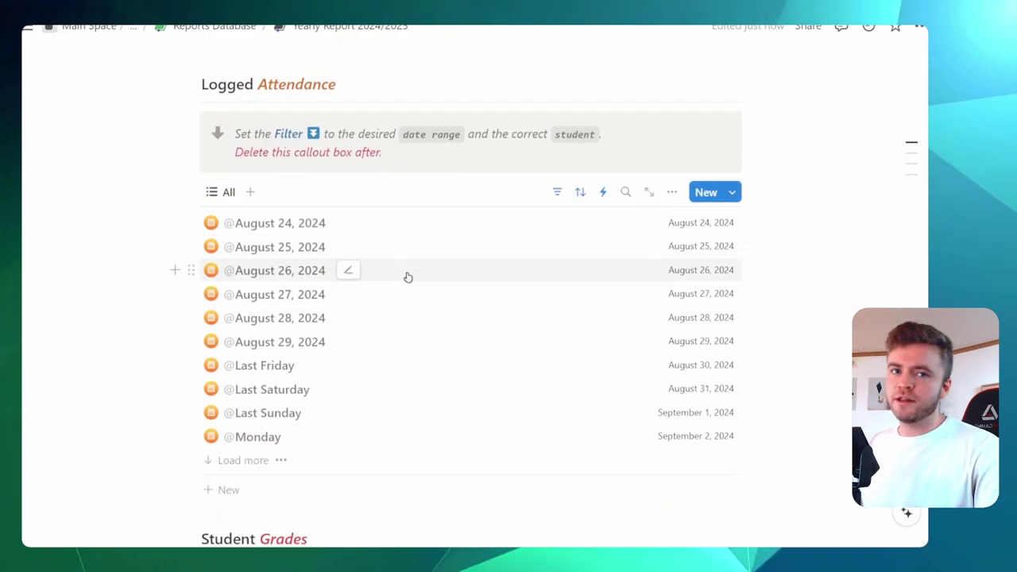
pyautogui.scroll(5, 413, 317)
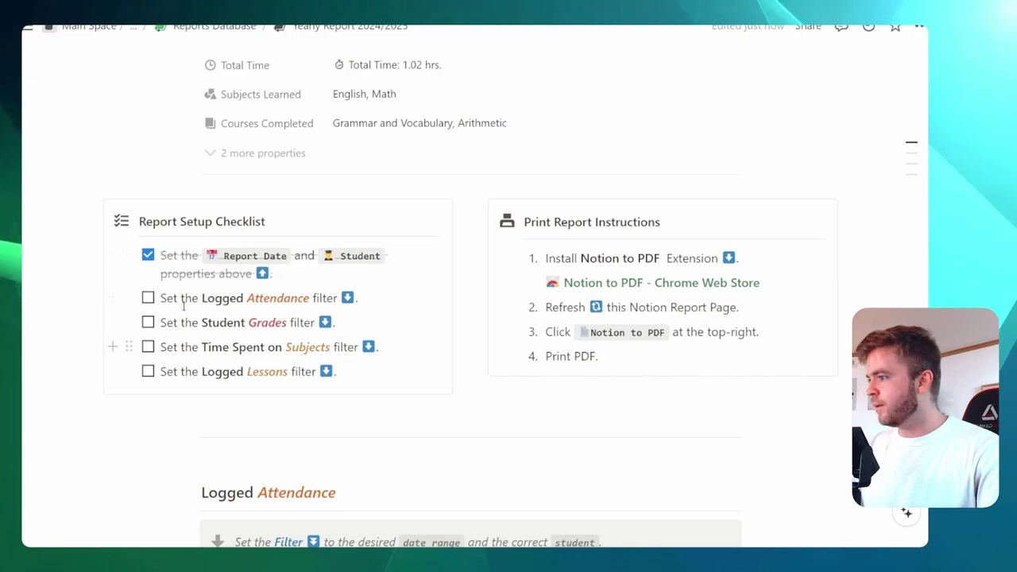
pyautogui.scroll(-1, 177, 298)
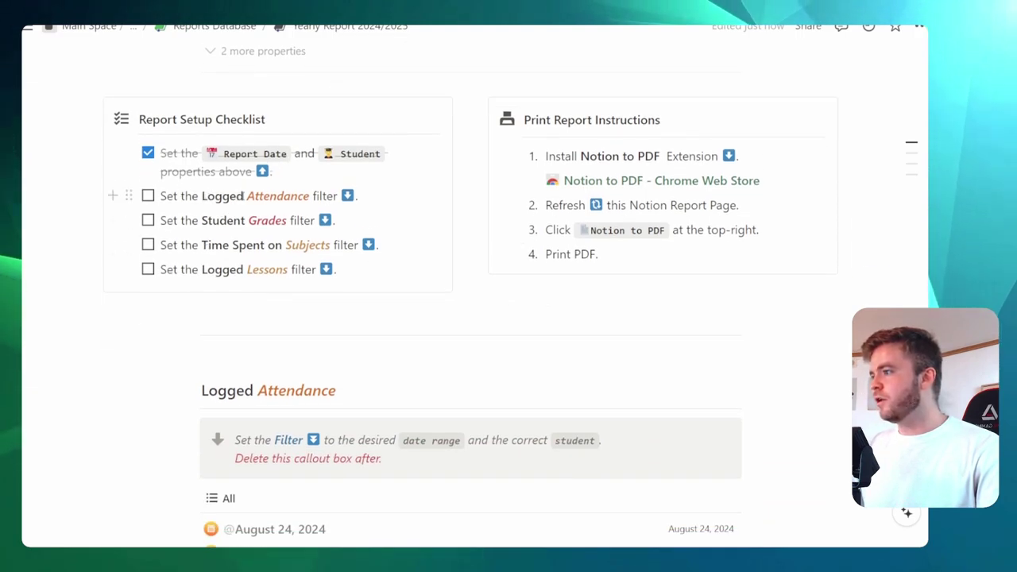
# In the Logged Attendance filter, set the Date Attended rule for on or after to January 1, 2024.
pyautogui.scroll(-3, 352, 203)
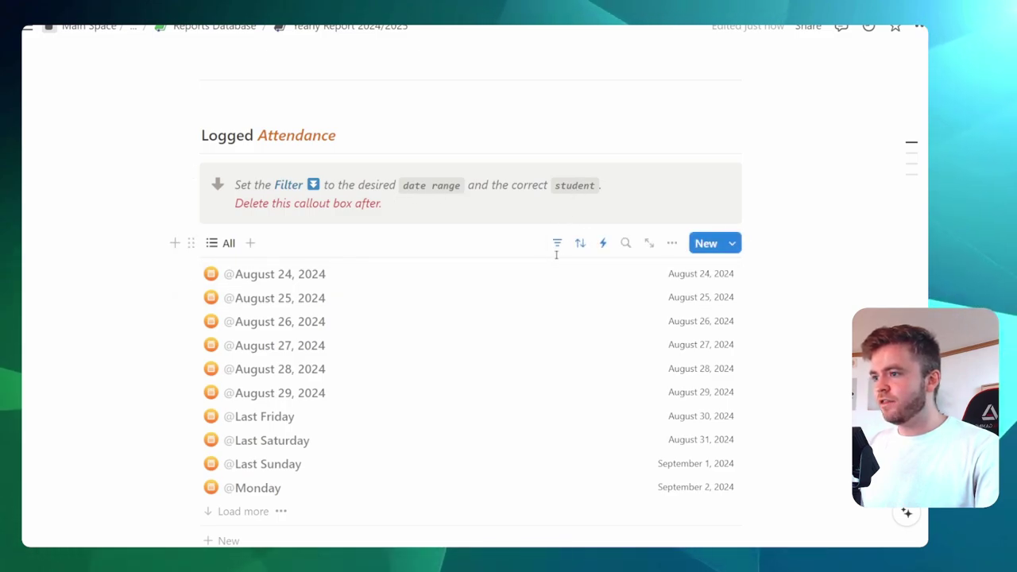
pyautogui.click(557, 244)
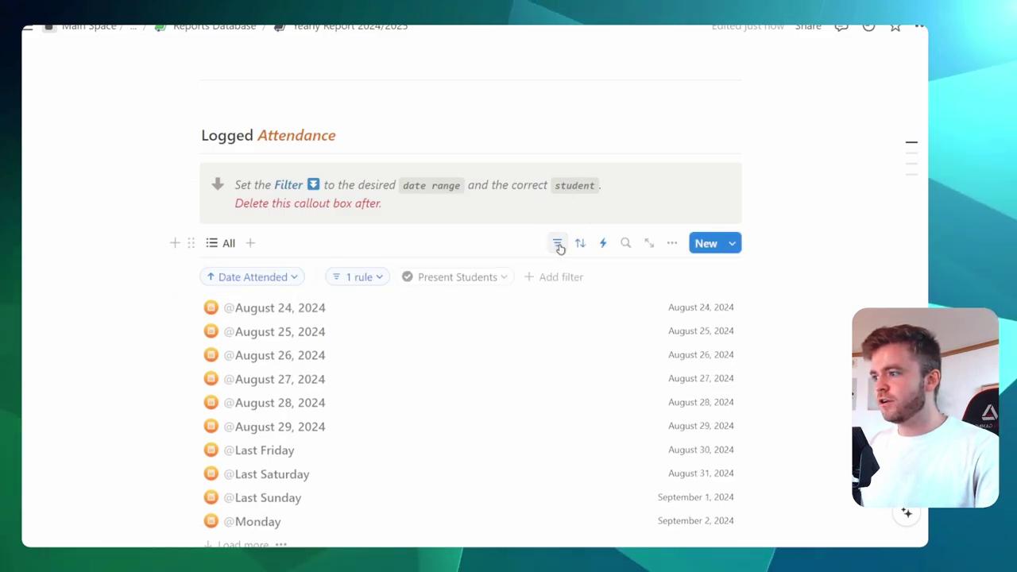
pyautogui.click(359, 278)
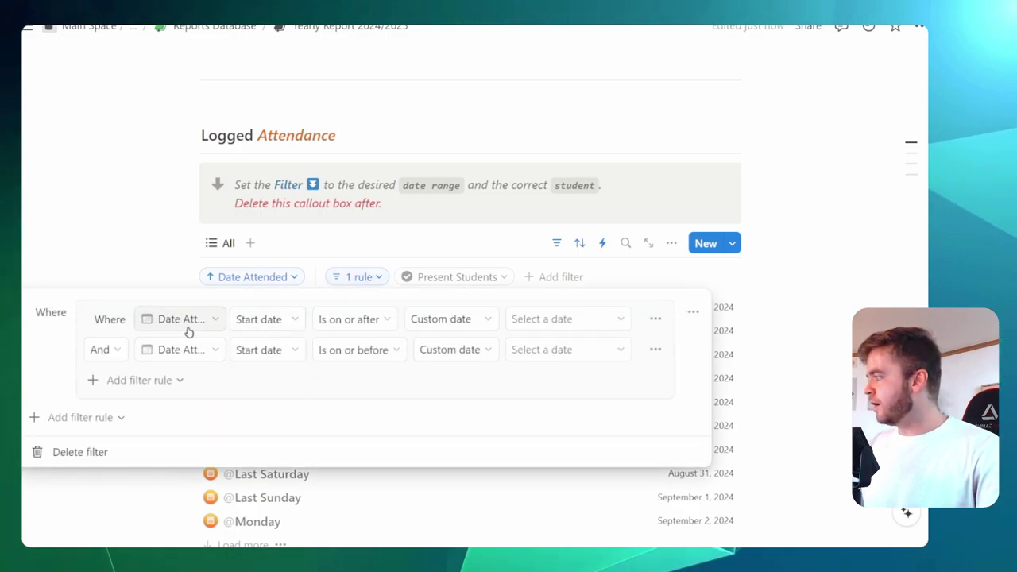
pyautogui.click(588, 321)
pyautogui.click(621, 115)
pyautogui.click(621, 114)
pyautogui.click(622, 114)
pyautogui.click(622, 114)
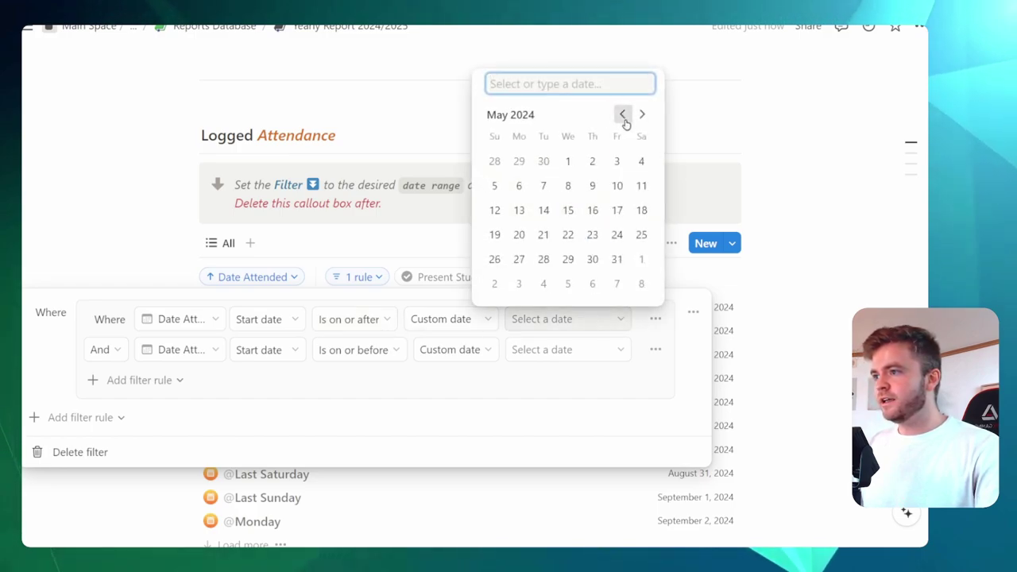
pyautogui.click(622, 115)
pyautogui.click(622, 115)
pyautogui.click(623, 115)
pyautogui.click(623, 116)
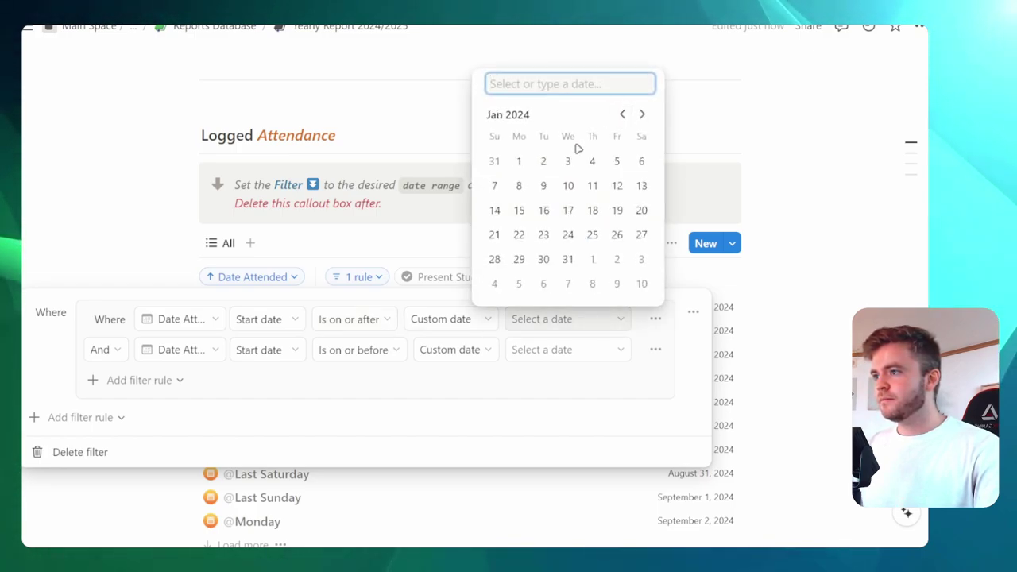
pyautogui.click(520, 161)
# Set the on or before rule of the attendance filter to December 31, 2024 and save the filter for everyone.
pyautogui.click(569, 352)
pyautogui.click(569, 350)
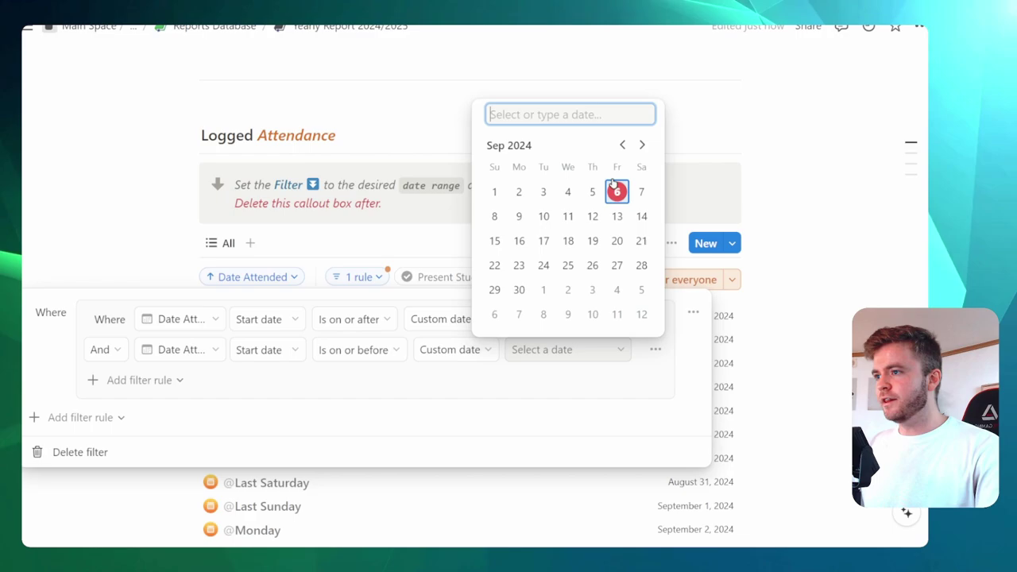
pyautogui.click(641, 144)
pyautogui.click(641, 146)
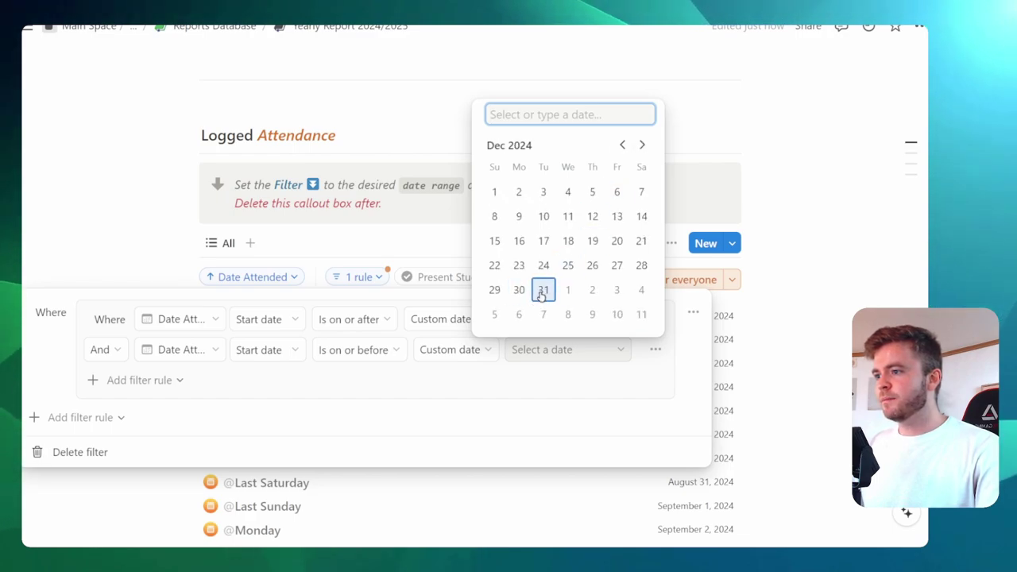
pyautogui.click(521, 410)
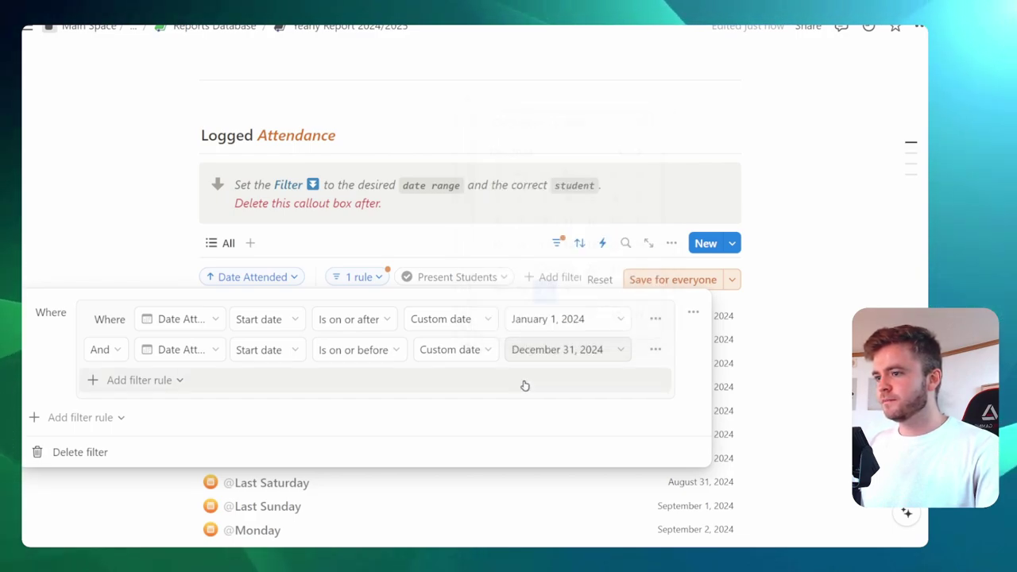
pyautogui.click(664, 280)
# Filter Logged Attendance by Present Students containing the report's student and save the change for everyone.
pyautogui.click(456, 278)
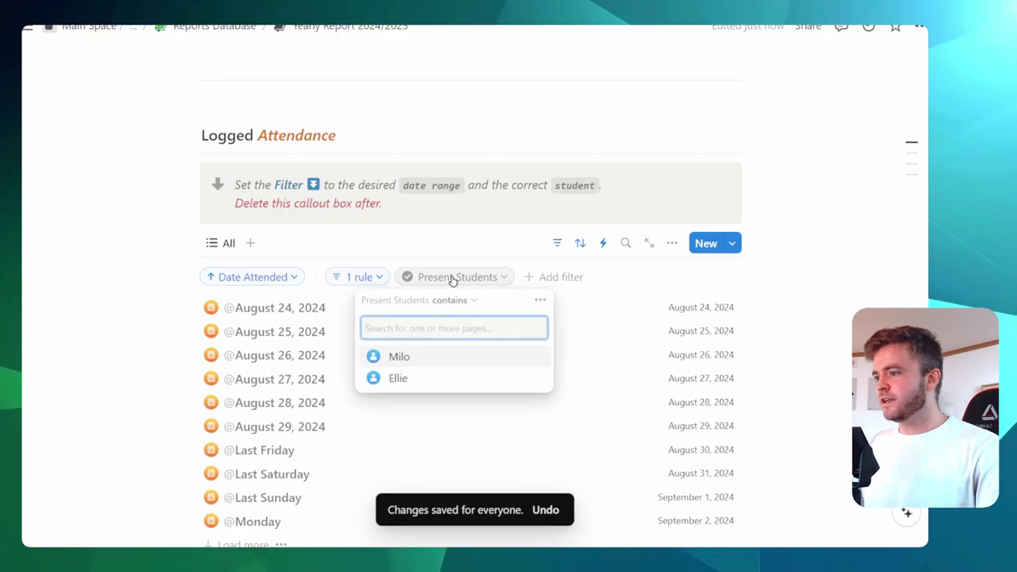
pyautogui.click(420, 358)
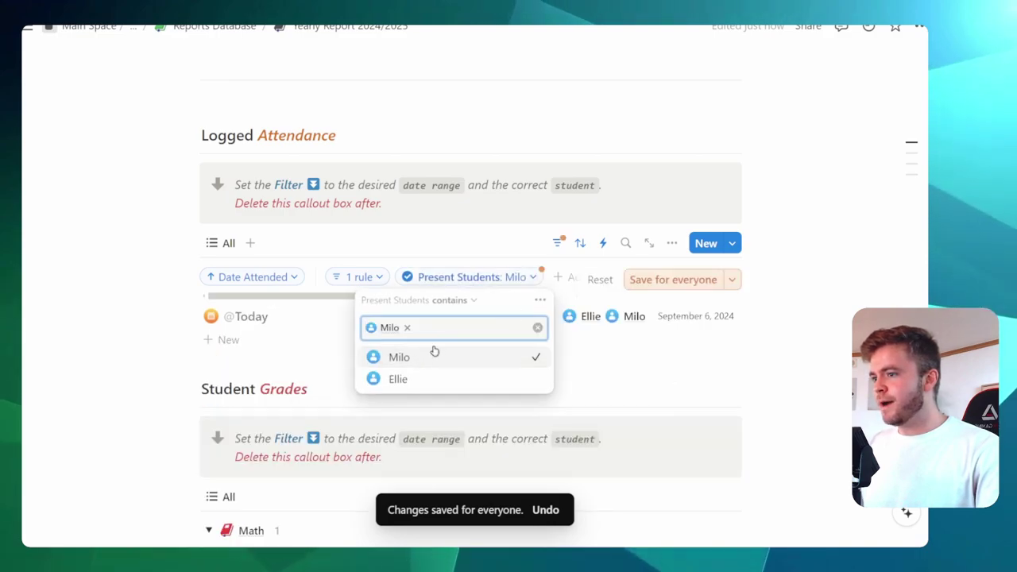
pyautogui.click(669, 279)
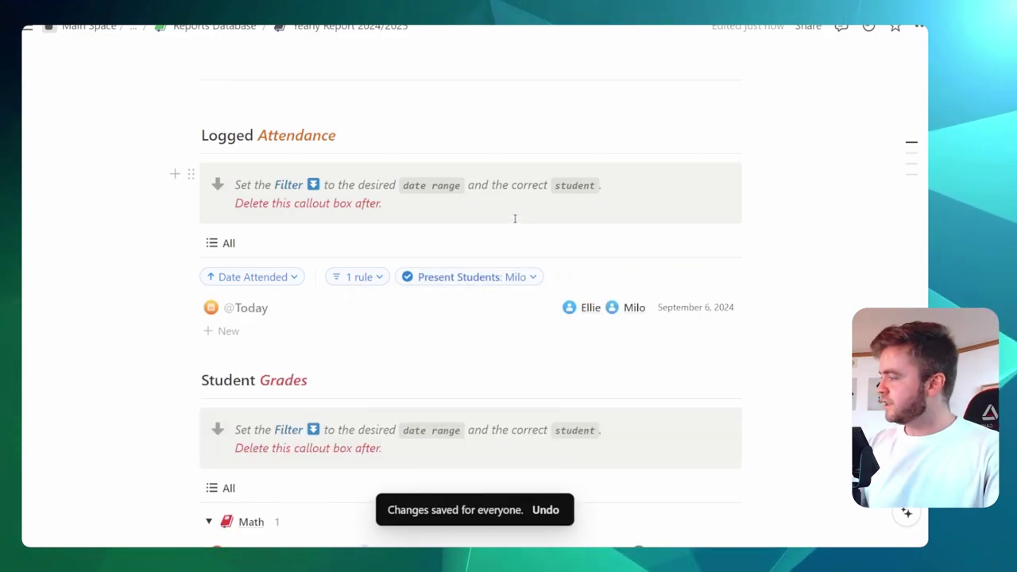
# Delete the callout box under Logged Attendance, hide its filter bar and check off the attendance filter in the Report Setup Checklist.
pyautogui.click(192, 173)
pyautogui.click(243, 140)
pyautogui.click(557, 176)
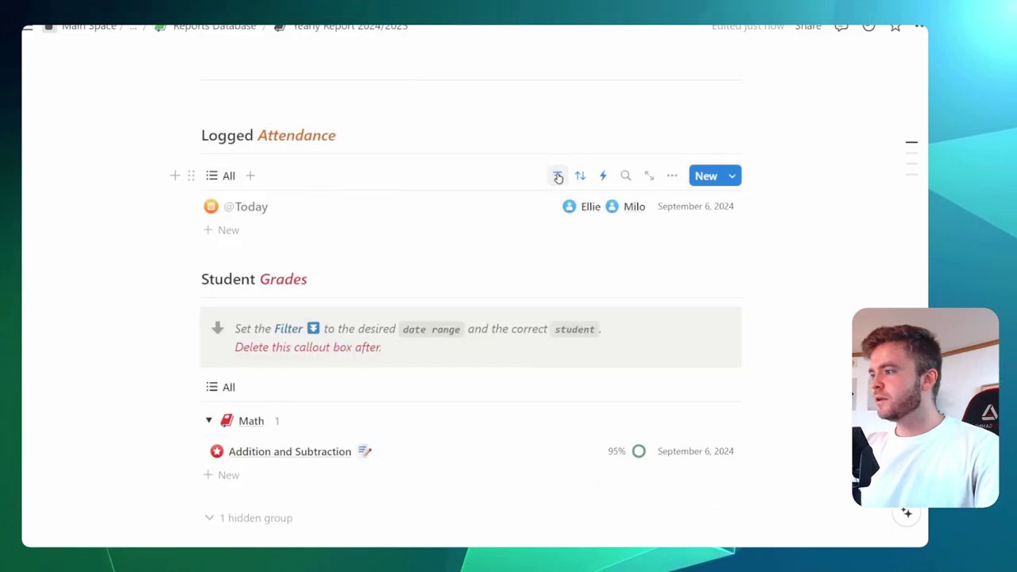
pyautogui.scroll(4, 531, 167)
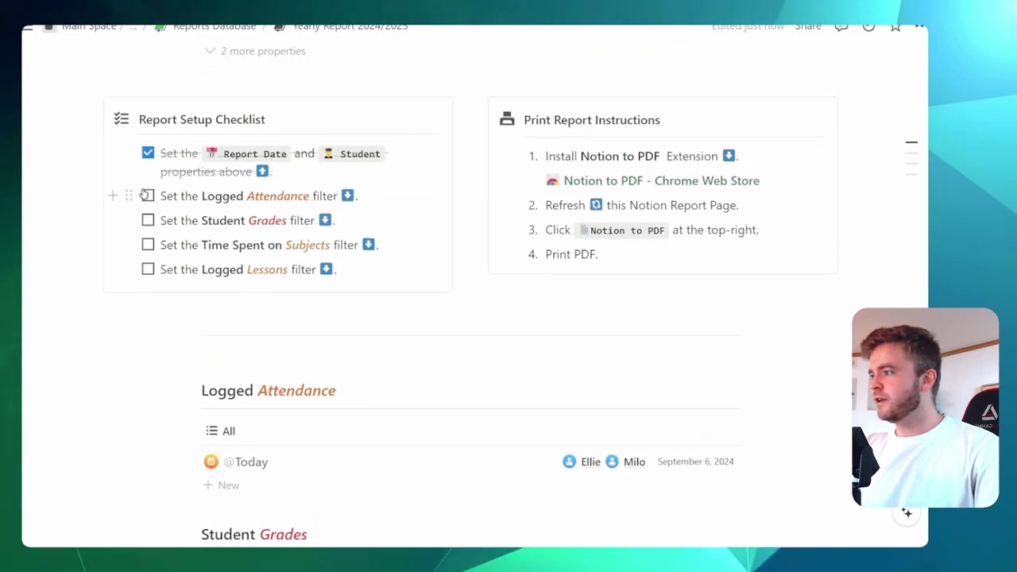
pyautogui.click(147, 196)
pyautogui.scroll(-2, 460, 243)
pyautogui.scroll(2, 445, 246)
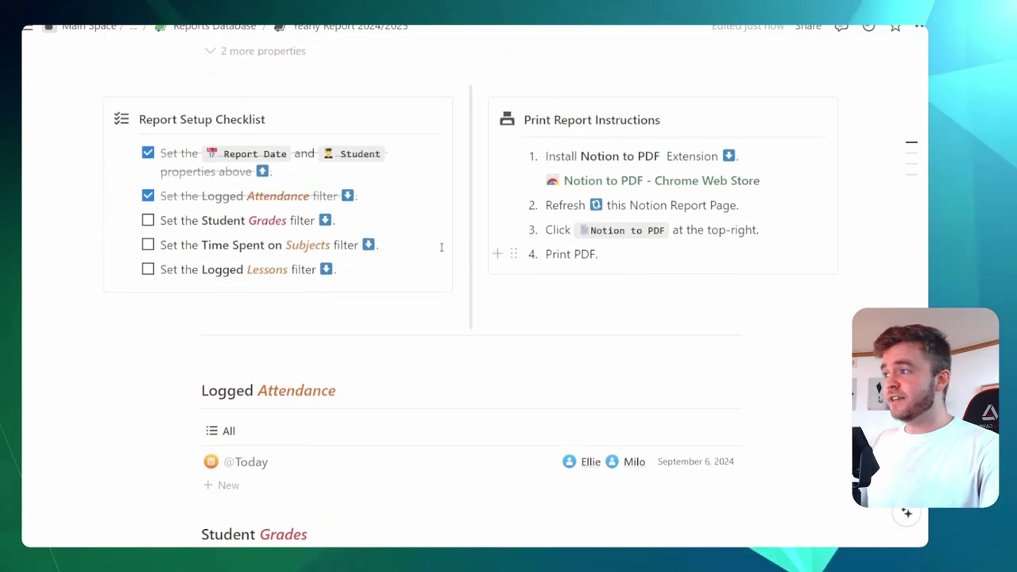
# Set the Date Completed rule in the Student Grades filter and save the filter for everyone.
pyautogui.scroll(-3, 396, 305)
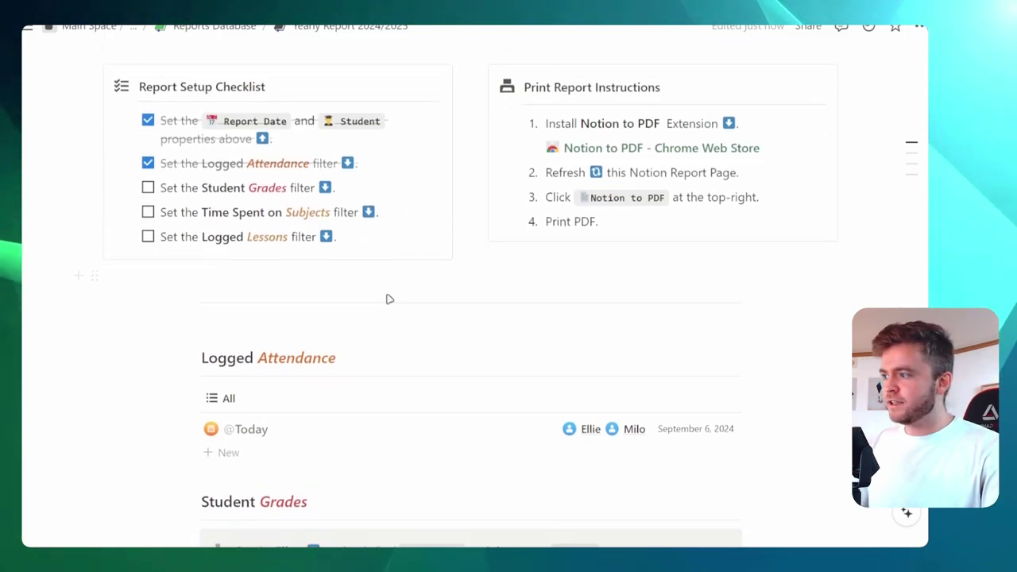
pyautogui.scroll(-10, 368, 296)
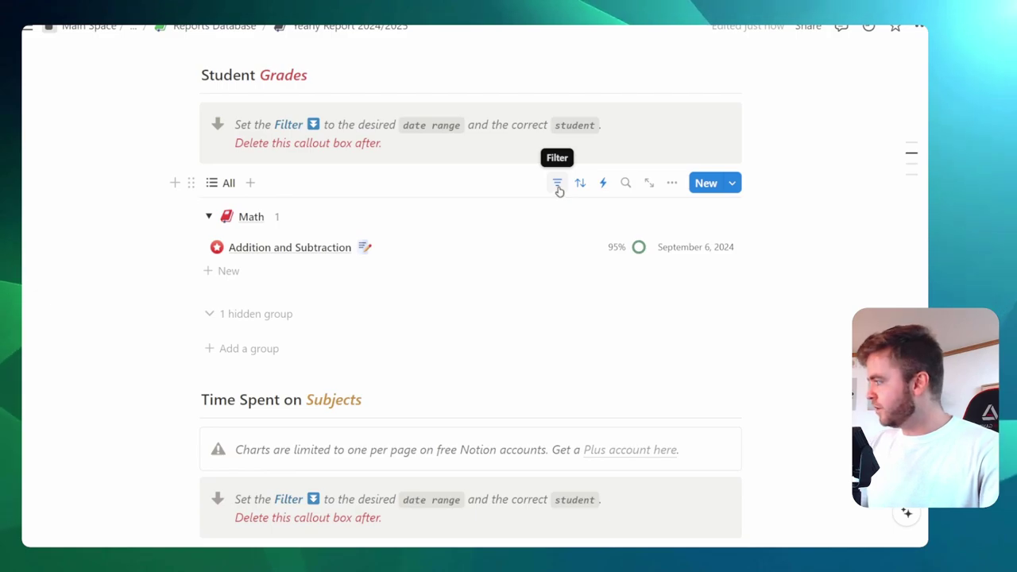
pyautogui.click(558, 184)
pyautogui.click(365, 217)
pyautogui.click(556, 257)
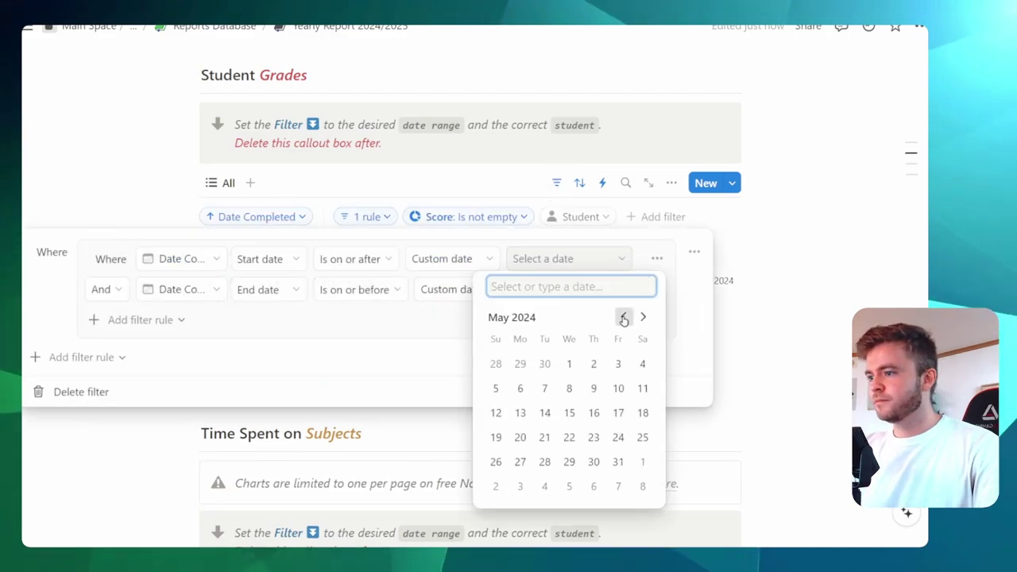
pyautogui.click(569, 288)
pyautogui.click(643, 84)
# Set the Time Spent on Subjects filter to start on January 1, 2024 and contain the report's student, saving it for everyone.
pyautogui.scroll(-4, 193, 108)
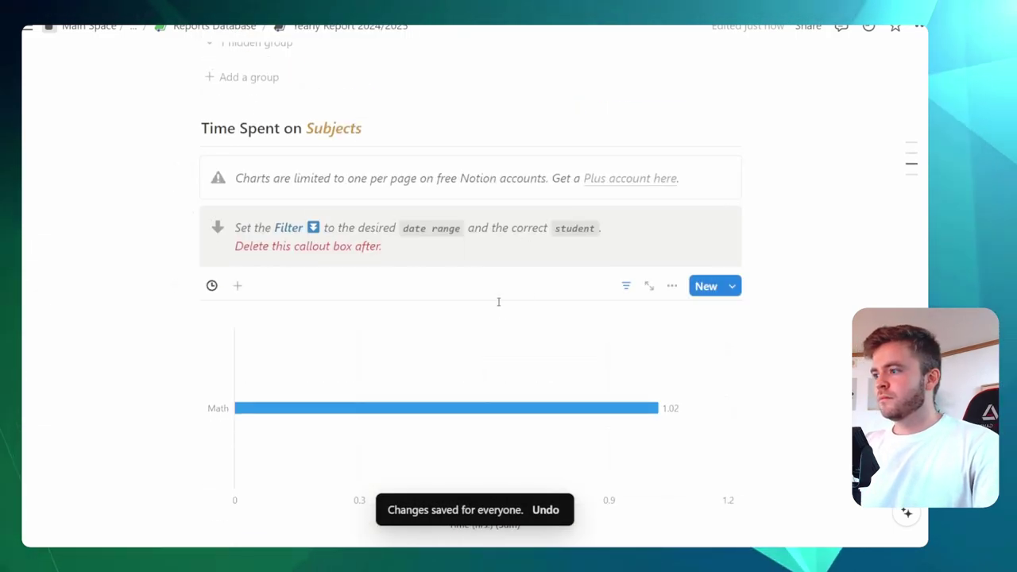
pyautogui.click(236, 216)
pyautogui.click(476, 252)
pyautogui.write('January 1, 2024')
pyautogui.click(509, 283)
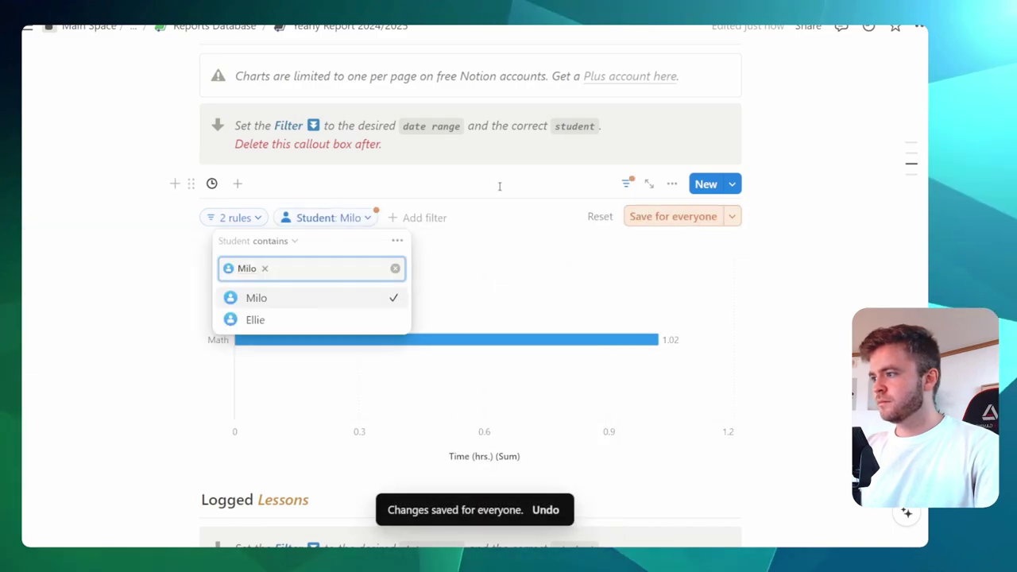
pyautogui.scroll(2, 477, 318)
# Set the Logged Lessons filter's Date Completed range to January 1, 2024 through December 31, 2024 and save it for everyone.
pyautogui.scroll(-5, 476, 317)
pyautogui.scroll(-3, 477, 318)
pyautogui.click(366, 285)
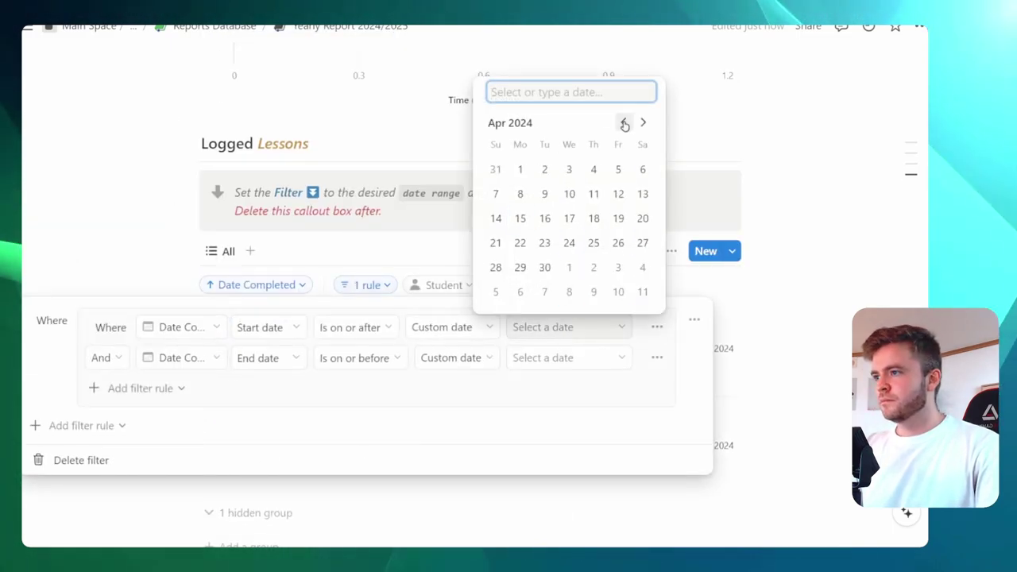
pyautogui.write('January 1, 2024')
pyautogui.press('Return')
pyautogui.click(545, 358)
pyautogui.write('December 31, 2024')
pyautogui.press('Return')
pyautogui.click(656, 284)
pyautogui.scroll(-3, 492, 285)
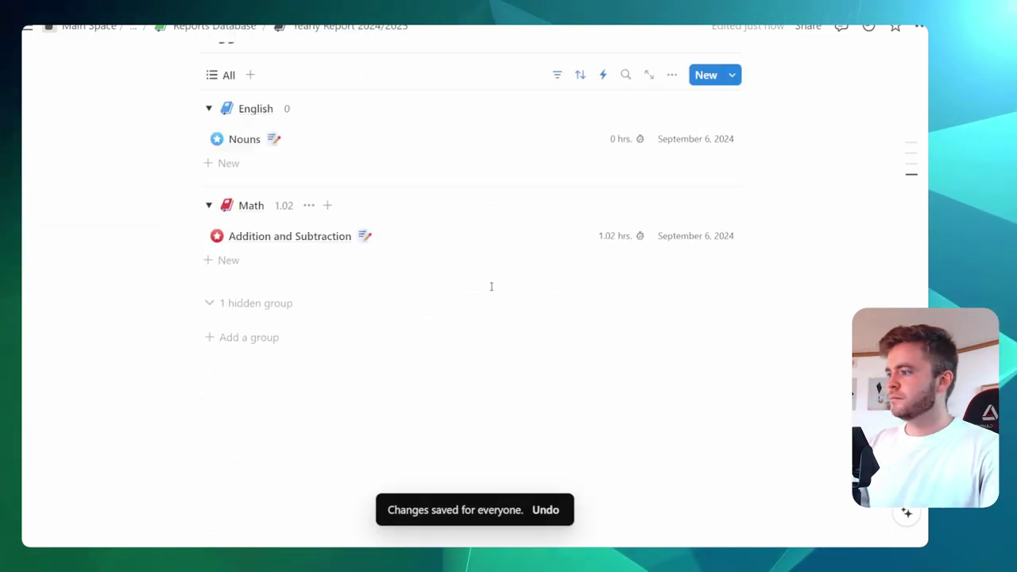
# Check off the remaining section filters in the Report Setup Checklist.
pyautogui.scroll(10, 151, 318)
pyautogui.click(148, 315)
# Review the filtered attendance, grades, subject time chart and logged lessons, comparing the chart with the hours logged per lesson.
pyautogui.scroll(-3, 475, 250)
pyautogui.scroll(-5, 476, 246)
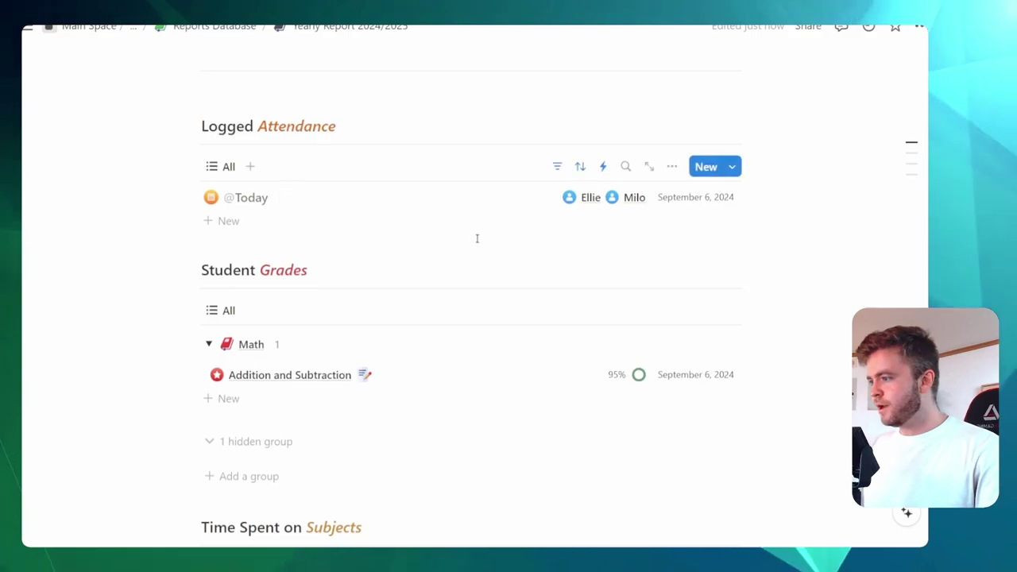
pyautogui.scroll(-5, 476, 239)
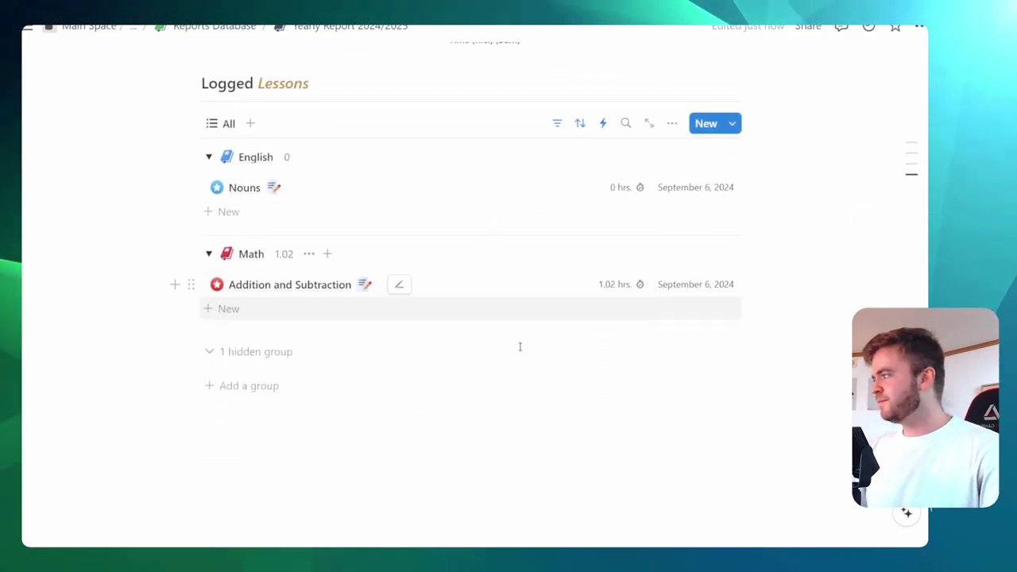
pyautogui.scroll(3, 500, 365)
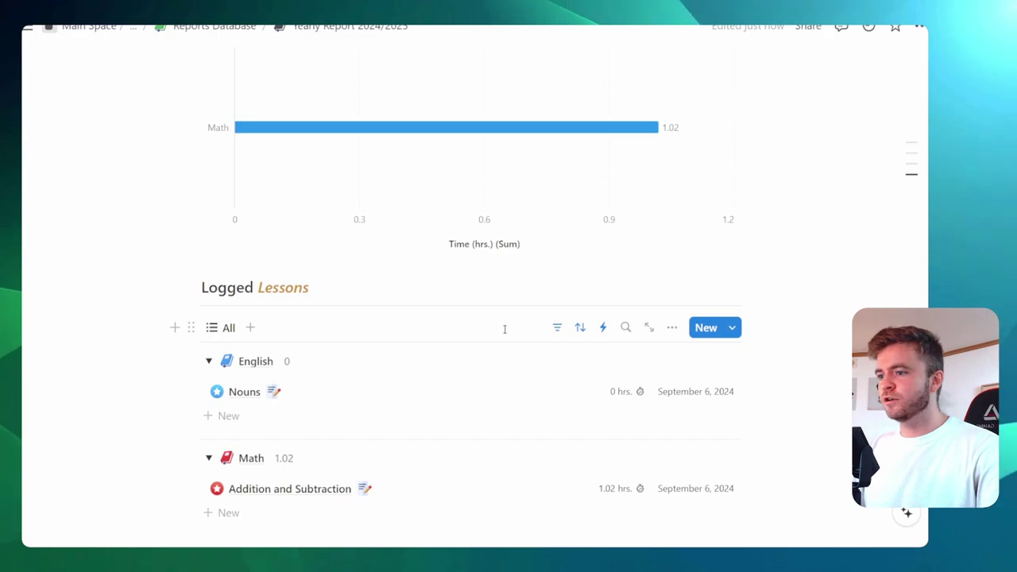
pyautogui.scroll(-3, 503, 329)
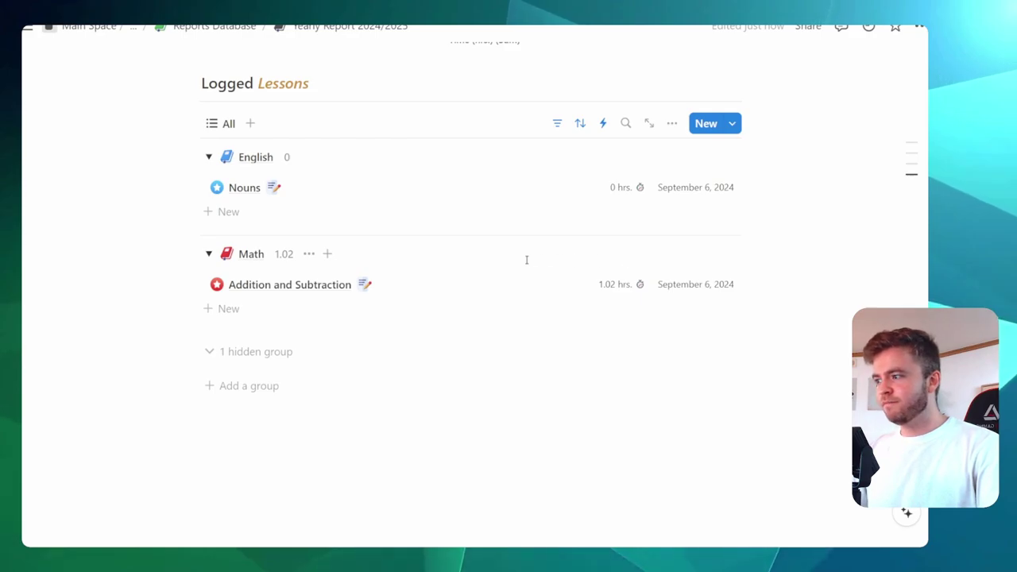
pyautogui.scroll(-1, 526, 262)
pyautogui.scroll(2, 524, 267)
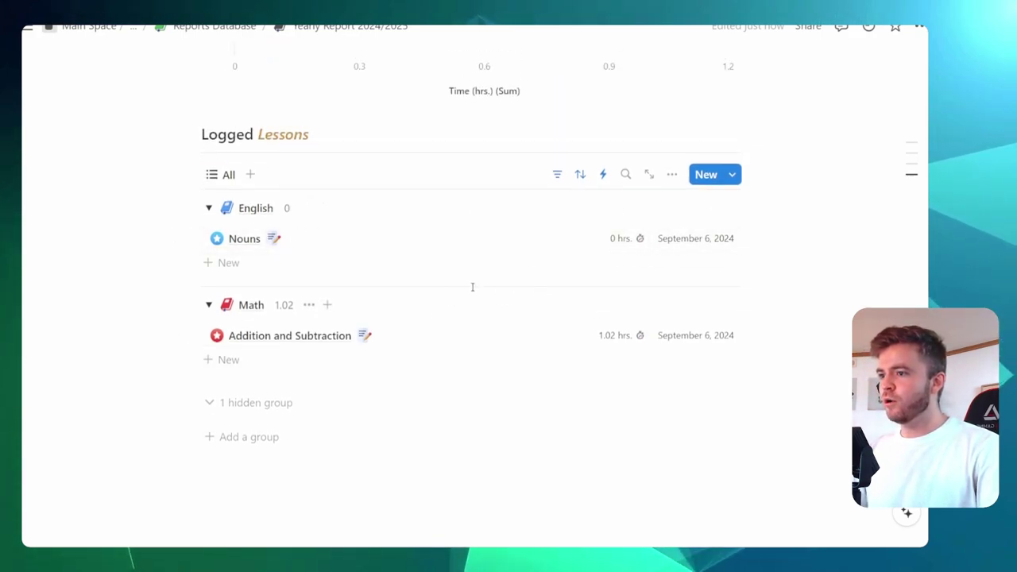
pyautogui.scroll(15, 381, 282)
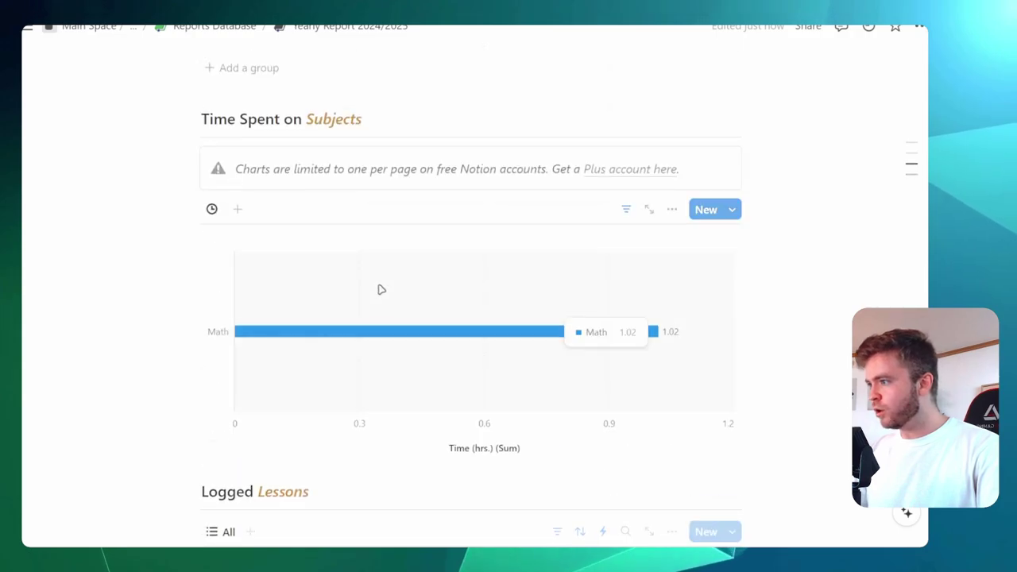
pyautogui.scroll(-5, 410, 286)
pyautogui.scroll(-8, 408, 277)
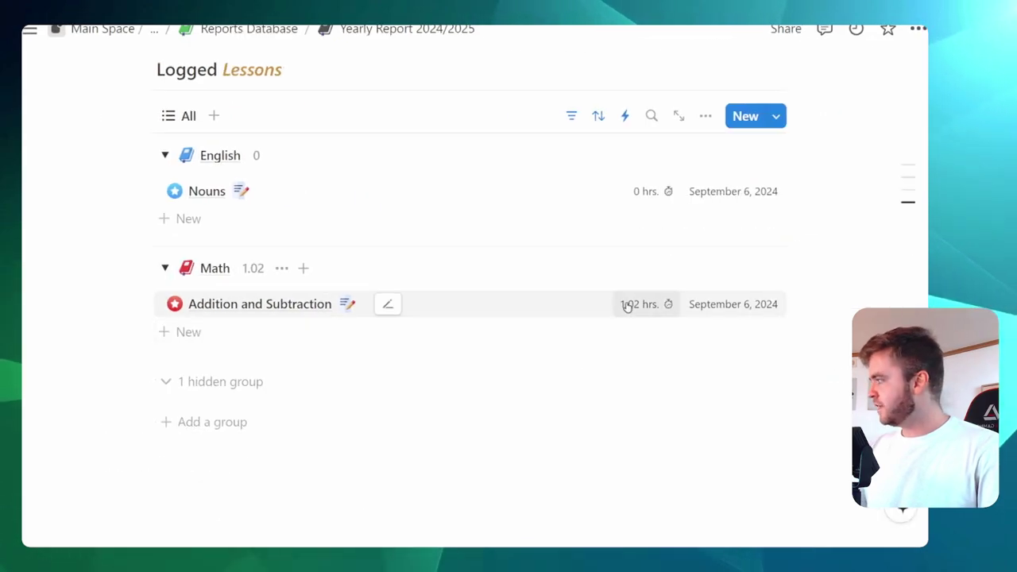
pyautogui.scroll(5, 601, 315)
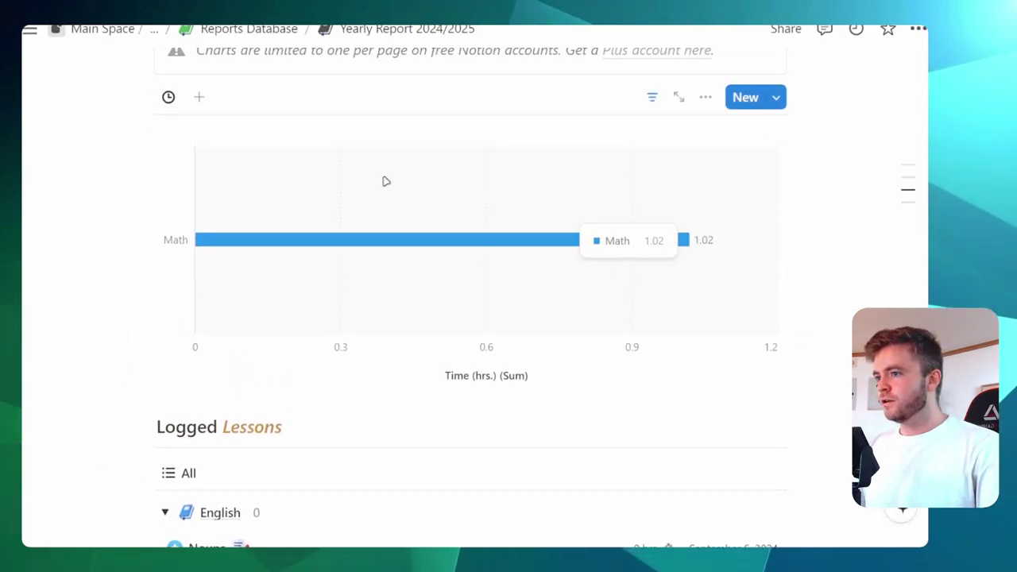
pyautogui.scroll(2, 386, 181)
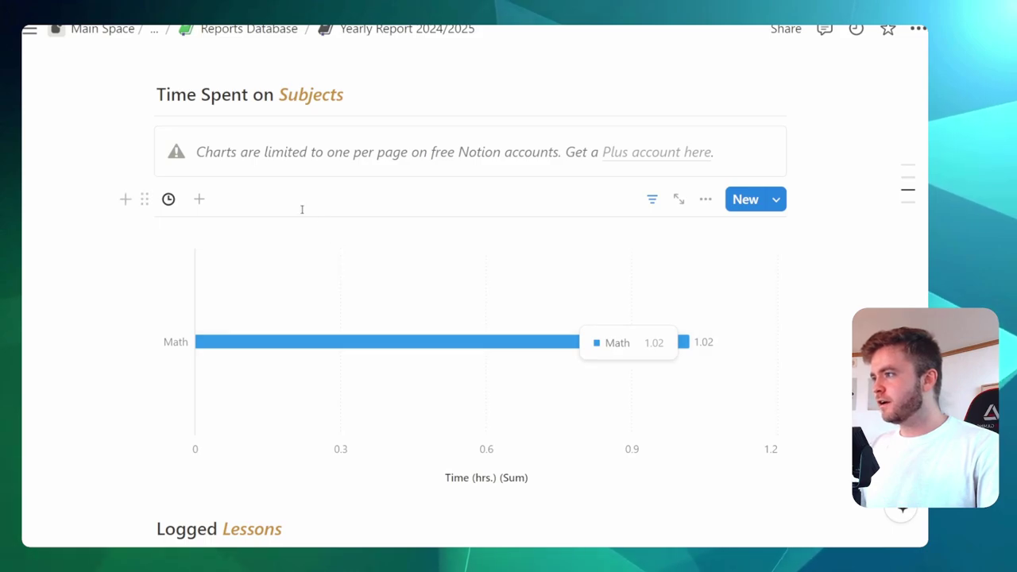
pyautogui.scroll(-2, 273, 230)
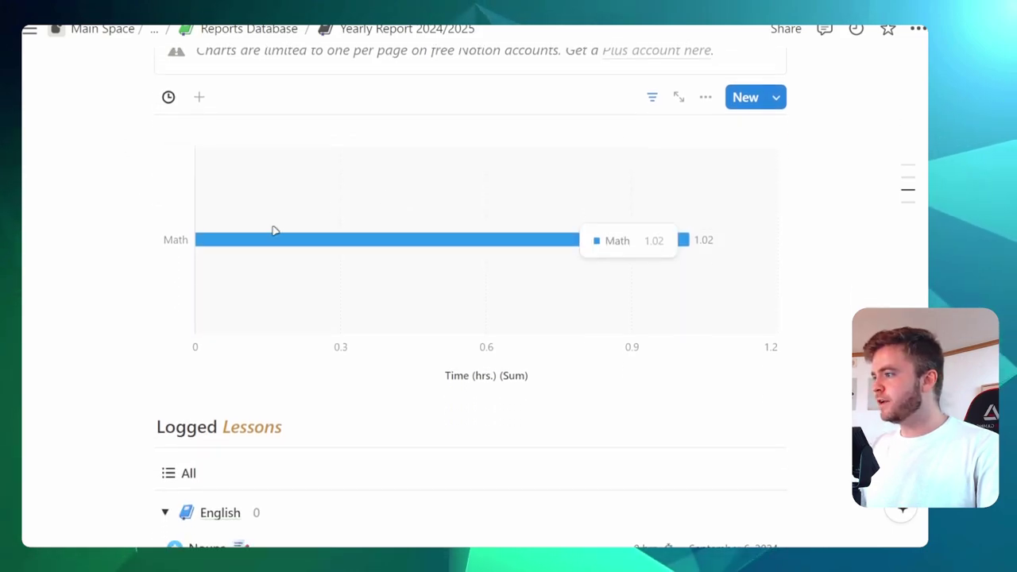
pyautogui.scroll(1, 136, 184)
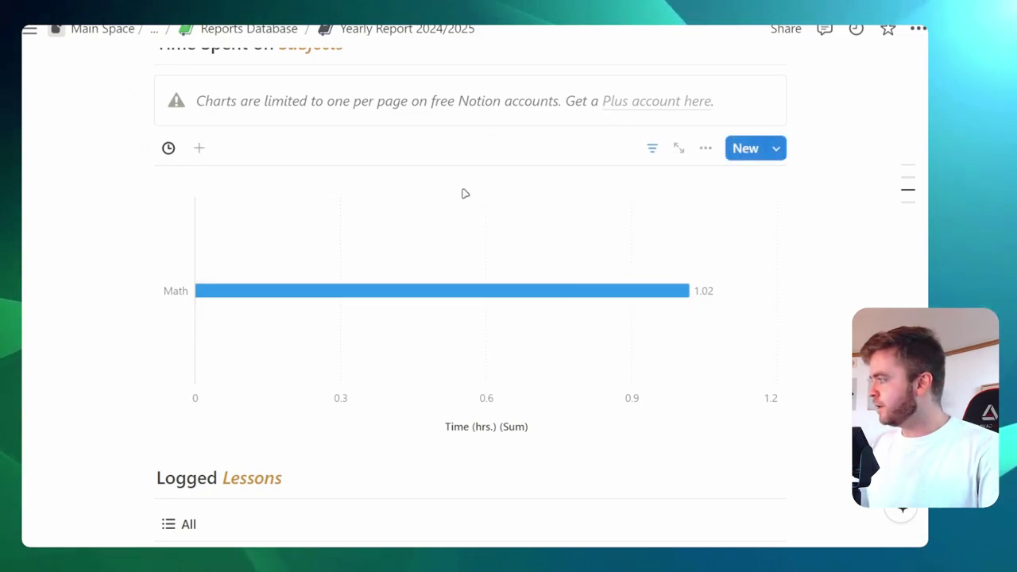
pyautogui.scroll(-3, 466, 195)
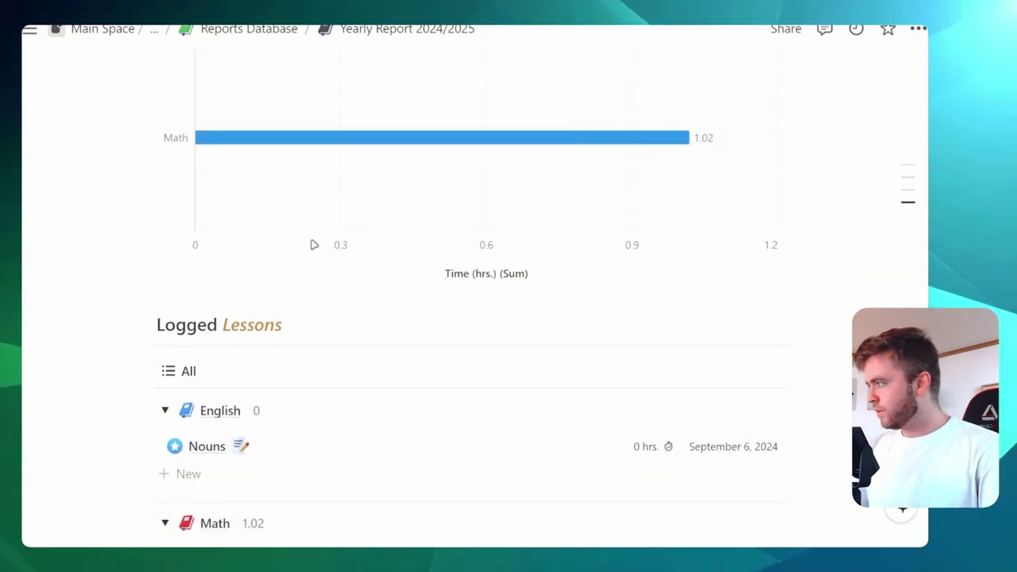
pyautogui.scroll(-5, 496, 273)
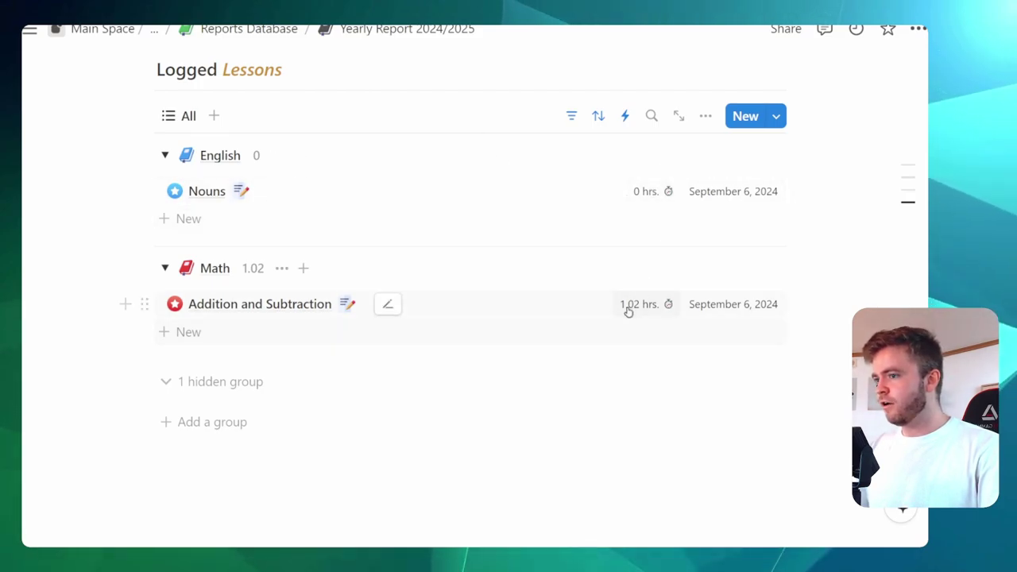
# View Notion's built-in export options for the report page and close them without exporting.
pyautogui.scroll(15, 508, 244)
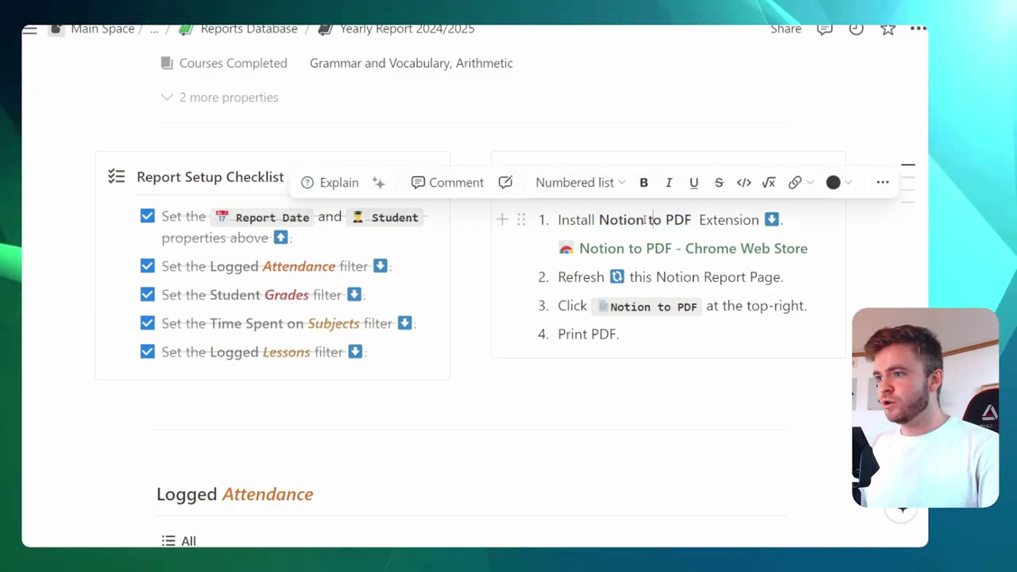
pyautogui.hotkey('ctrl', 'b')
pyautogui.click(713, 214)
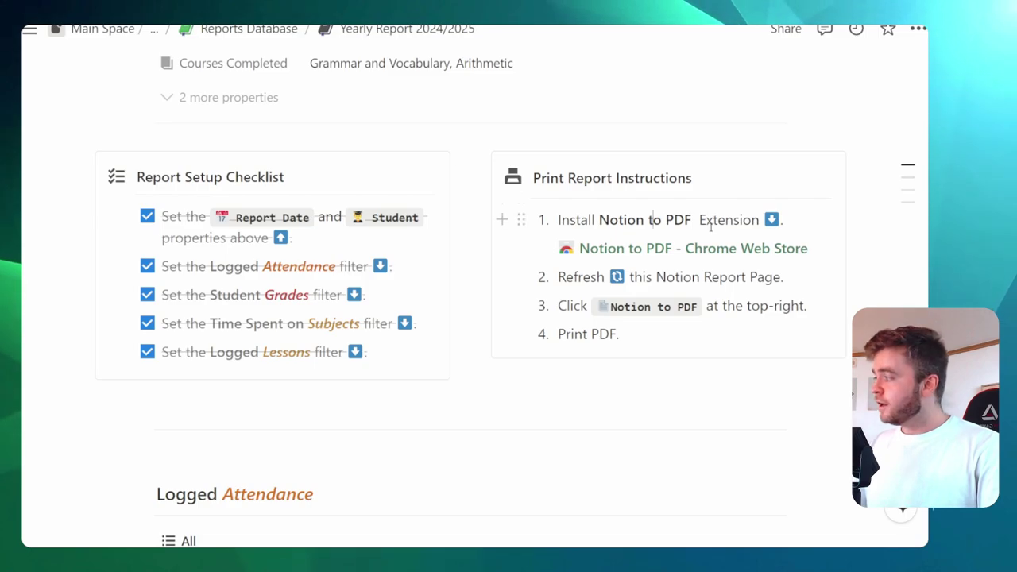
pyautogui.click(918, 29)
pyautogui.scroll(-4, 814, 286)
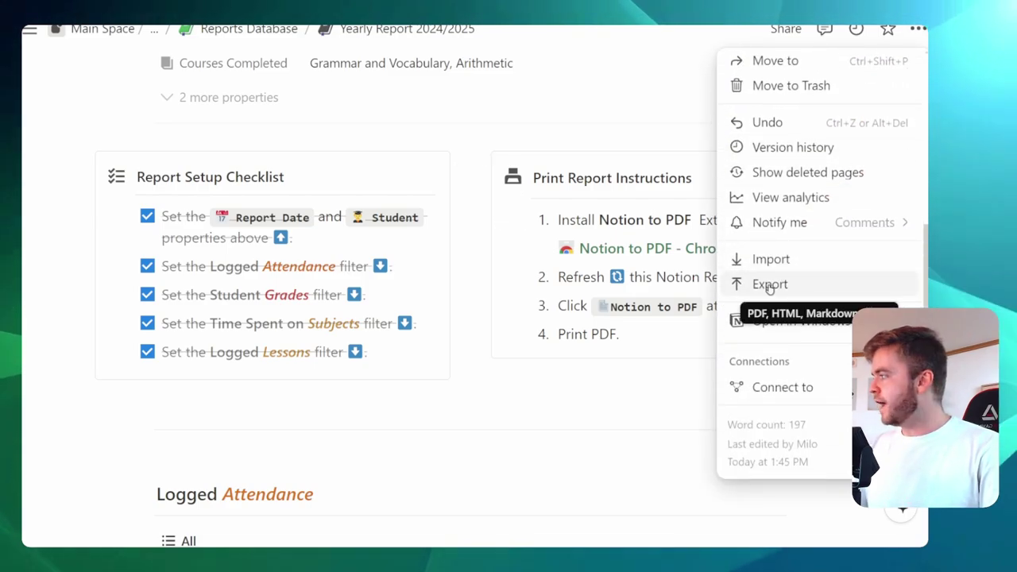
pyautogui.click(769, 286)
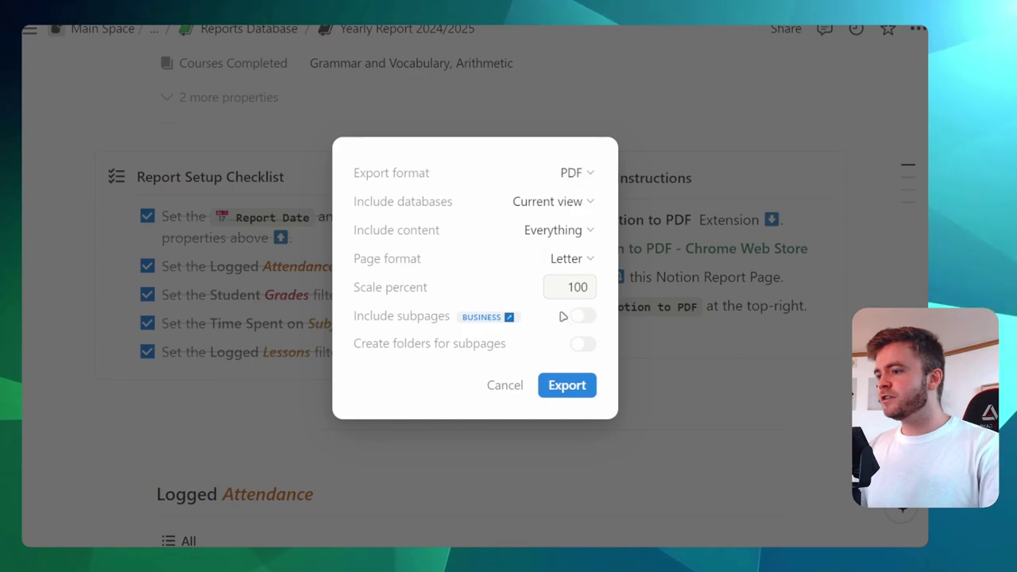
pyautogui.click(495, 385)
# Look through the report's sections once more and examine the Notion to PDF extension link in the Print Report Instructions.
pyautogui.scroll(-15, 478, 326)
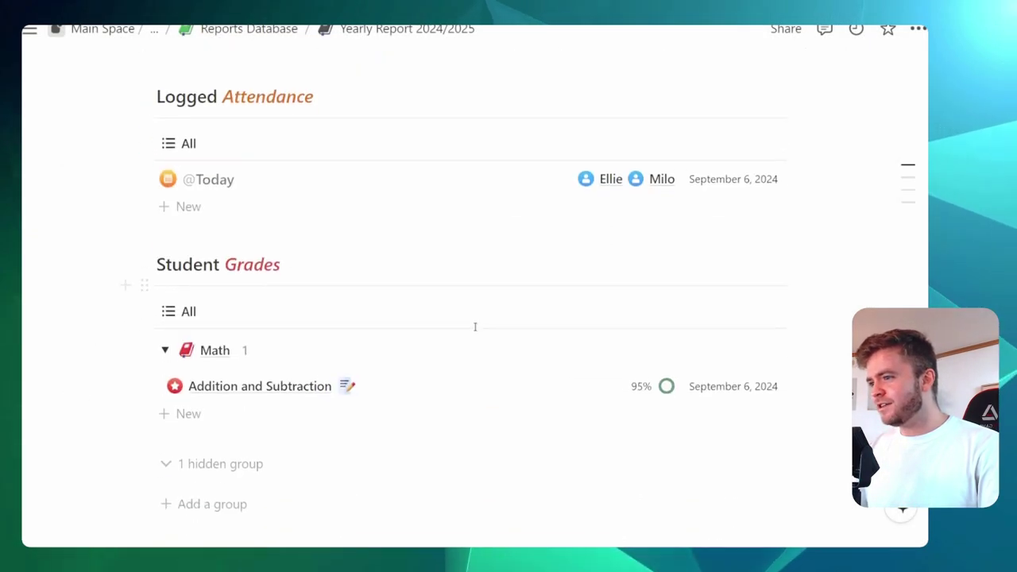
pyautogui.scroll(-4, 444, 318)
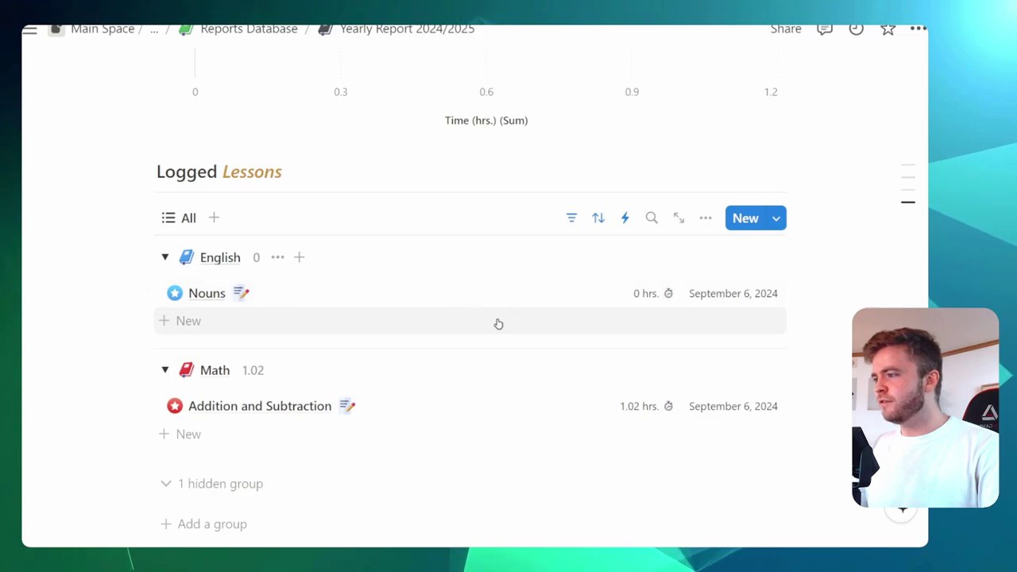
pyautogui.scroll(-3, 477, 324)
pyautogui.scroll(5, 488, 322)
pyautogui.scroll(15, 498, 322)
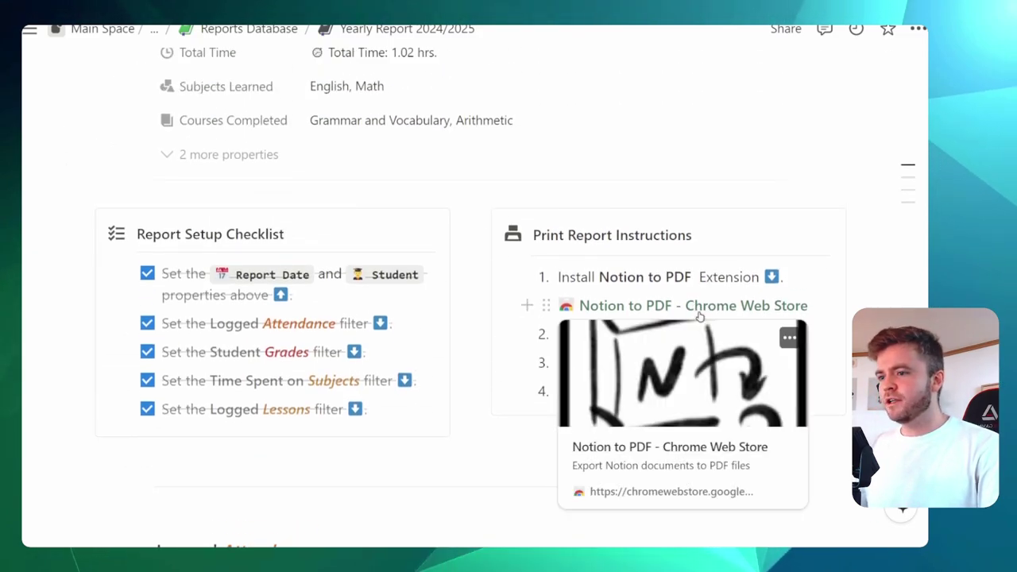
pyautogui.moveTo(734, 314)
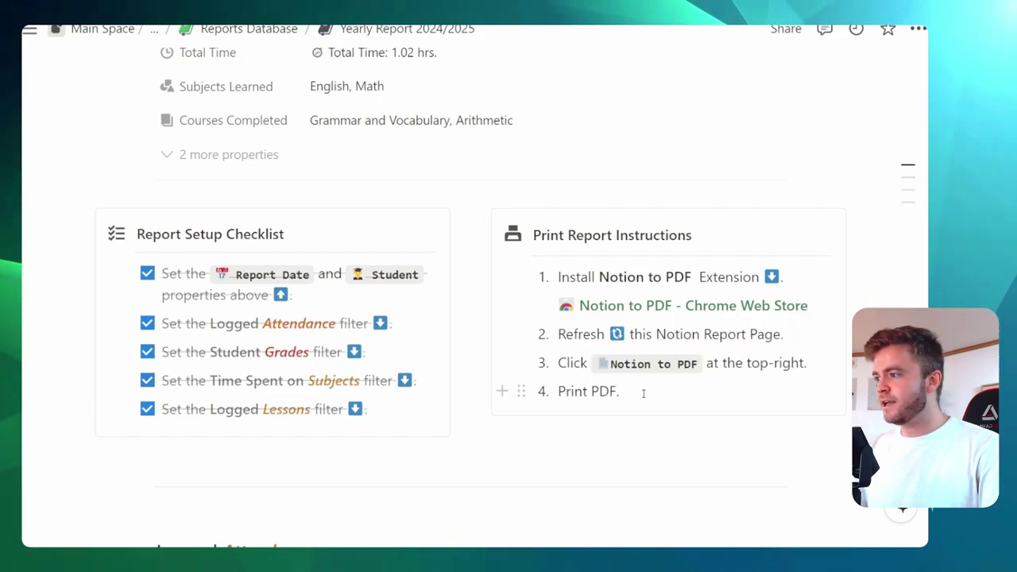
# Generate a PDF of the yearly report with the Notion to PDF extension and inspect the exported page.
pyautogui.click(648, 308)
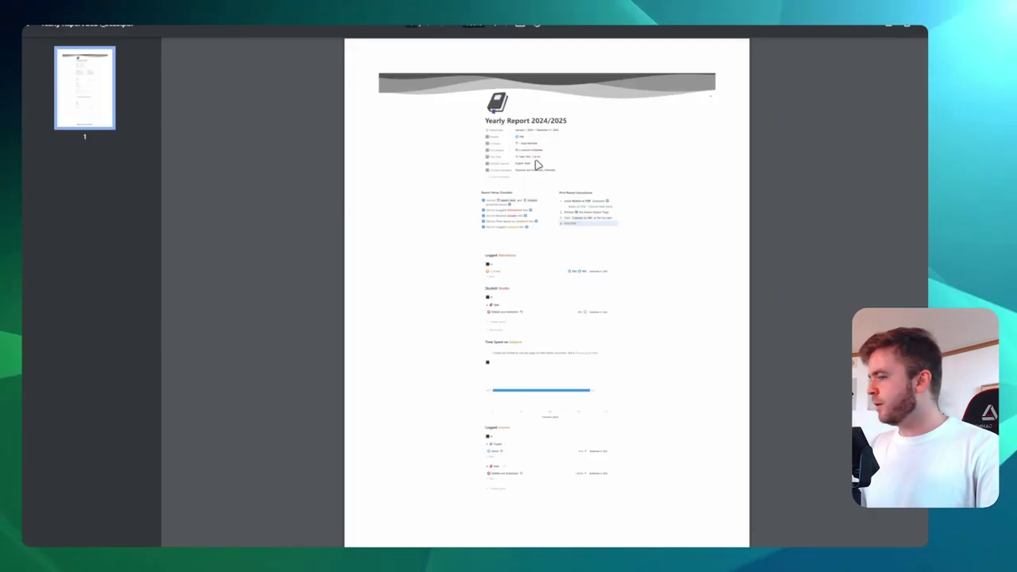
pyautogui.scroll(-2, 537, 165)
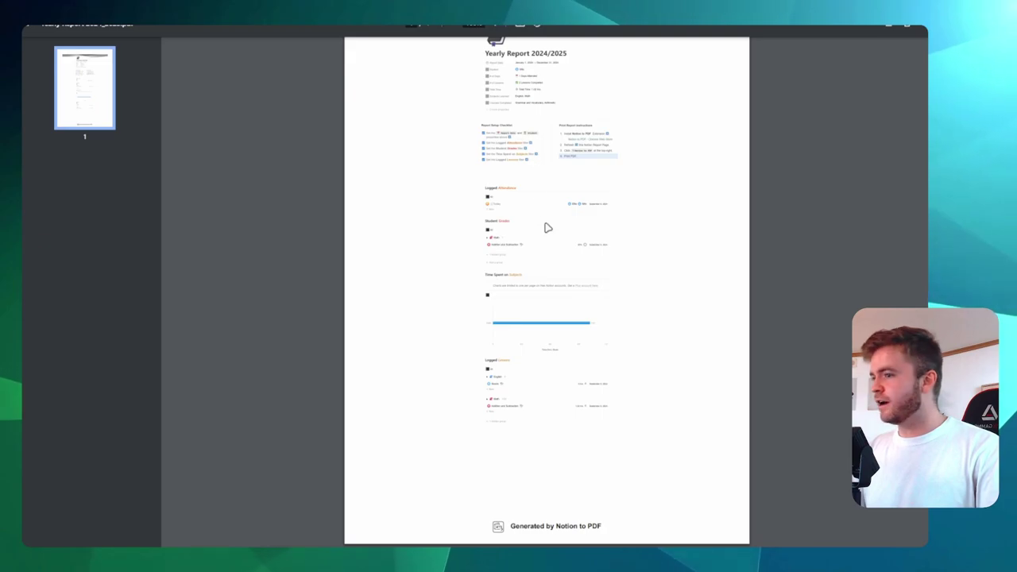
pyautogui.scroll(3, 548, 228)
pyautogui.scroll(-3, 470, 234)
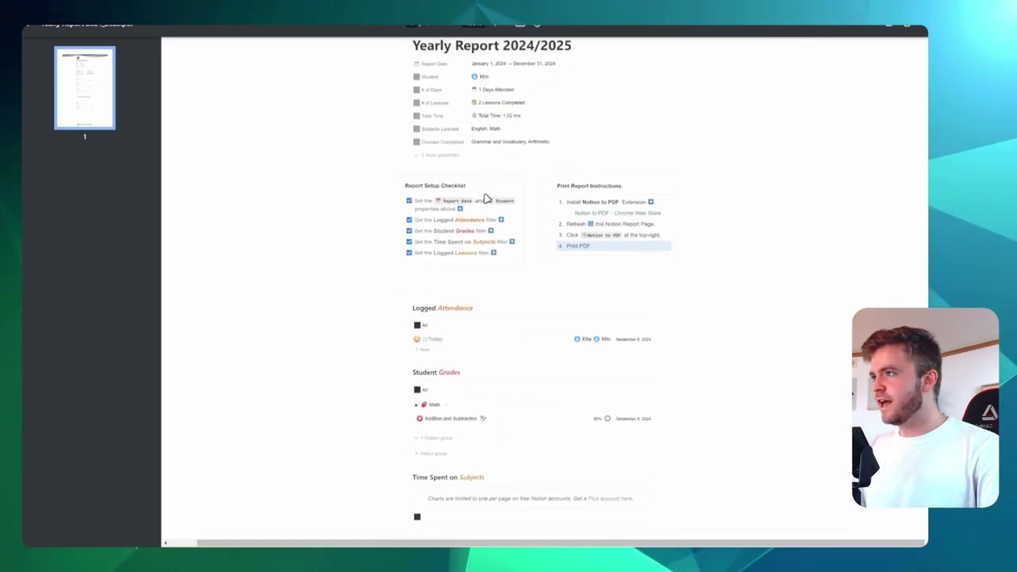
pyautogui.press('Escape')
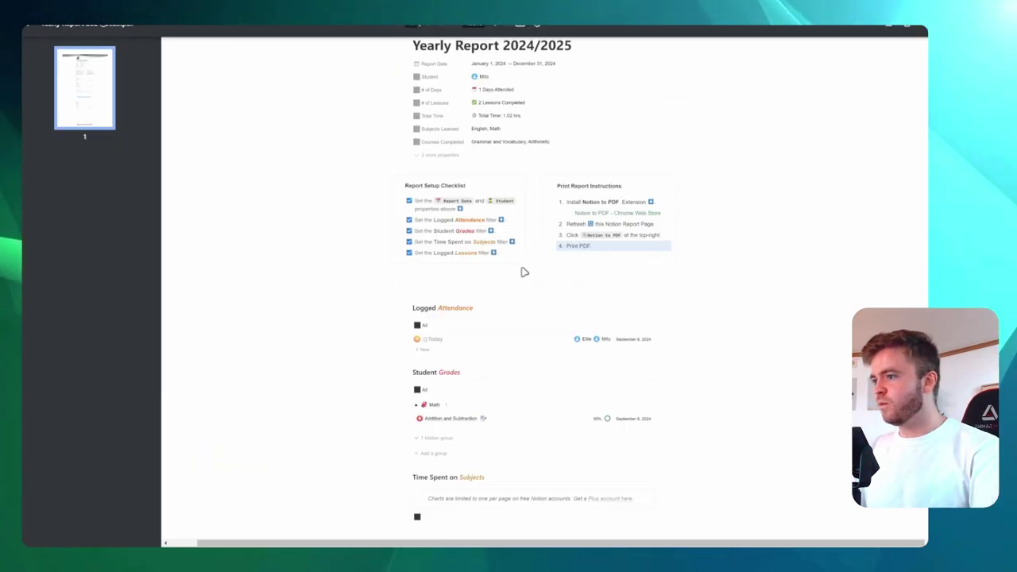
# Look through the exported PDF's attendance, grades, subject chart and logged lessons sections.
pyautogui.scroll(-2, 447, 284)
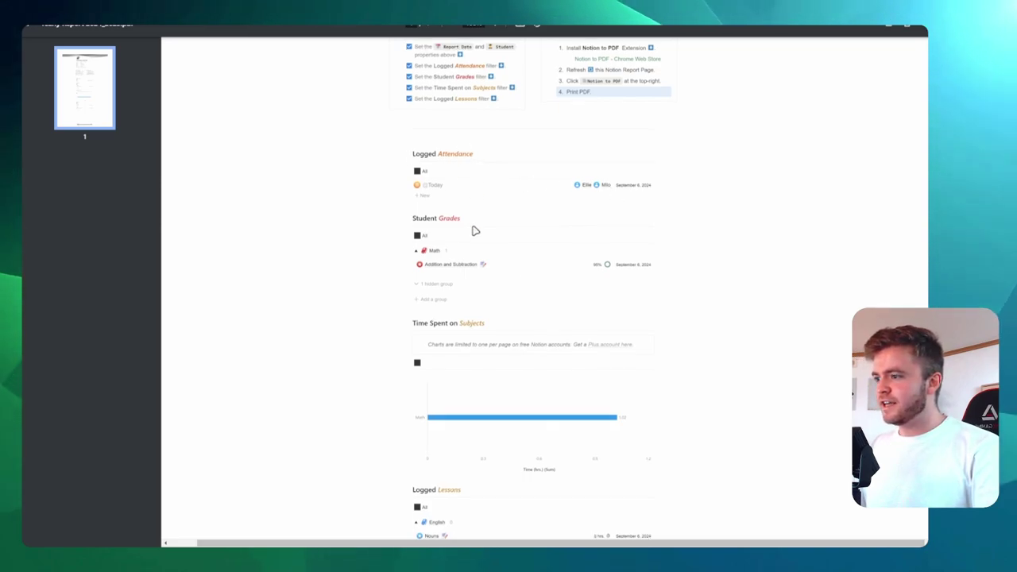
pyautogui.scroll(-2, 474, 227)
pyautogui.scroll(5, 447, 383)
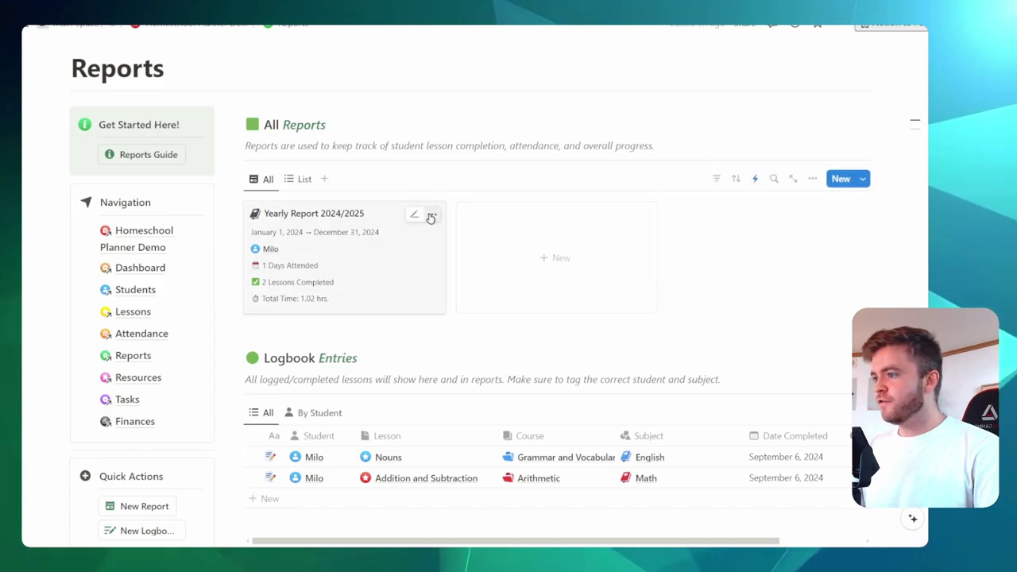
# Duplicate the Yearly Report 2024/2025 card in All Reports and open the copy.
pyautogui.click(431, 217)
pyautogui.click(479, 294)
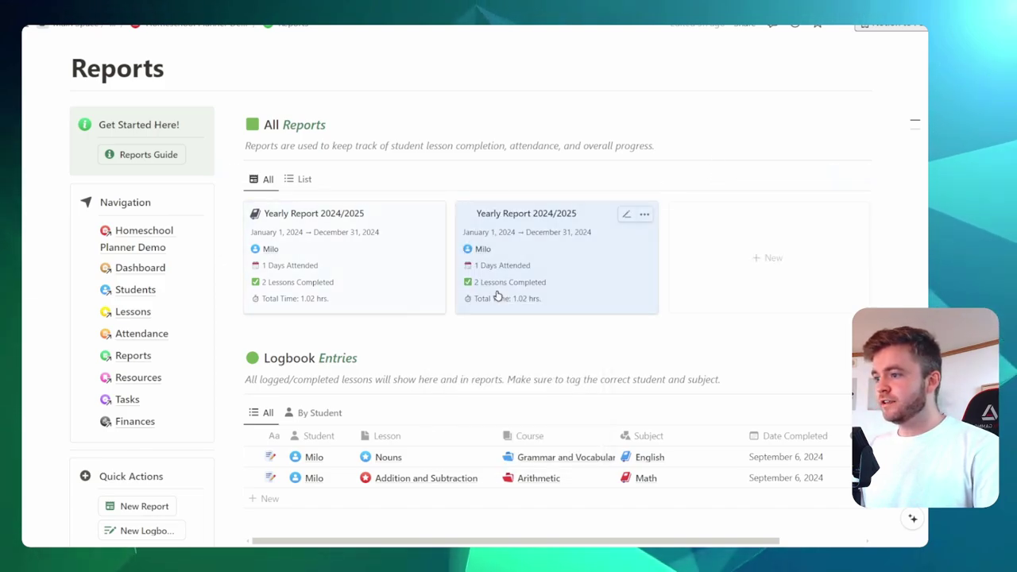
pyautogui.click(600, 239)
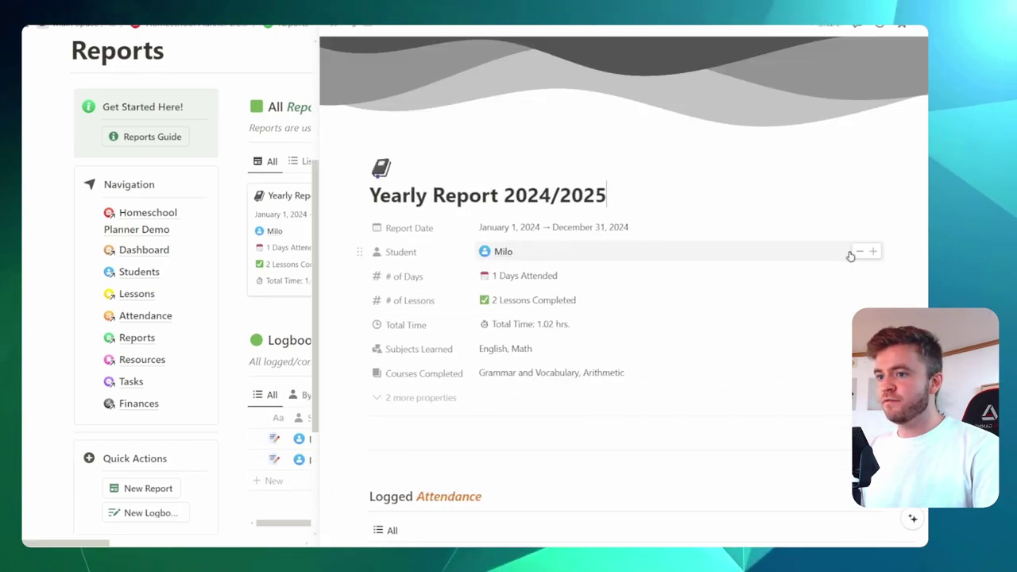
# Replace the student linked in the copied report's Student property with the other student.
pyautogui.click(859, 251)
pyautogui.click(614, 251)
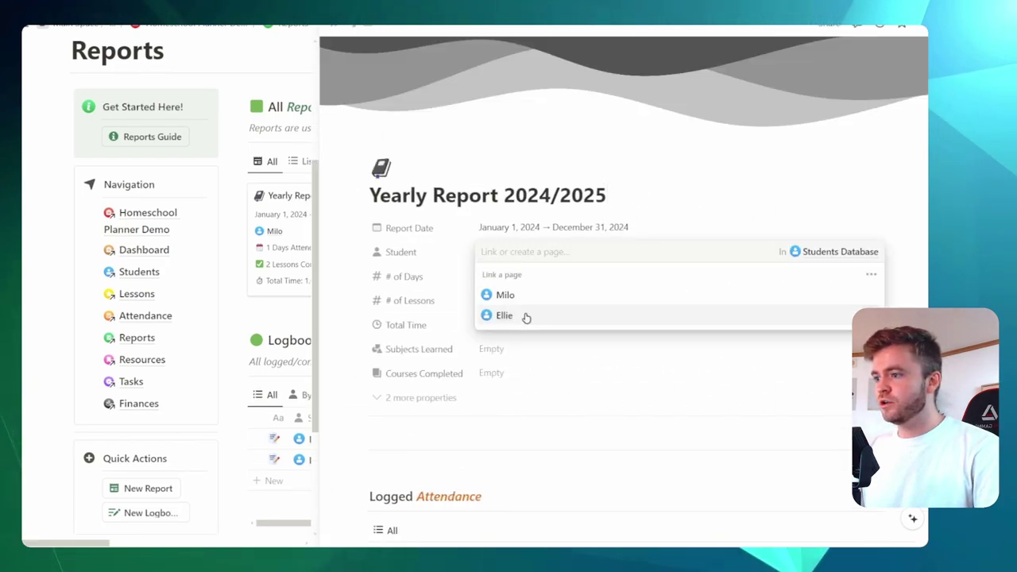
pyautogui.click(526, 317)
pyautogui.press('Escape')
# Set the Logged Attendance filter on Present Students to only the second student and save it for everyone.
pyautogui.scroll(-7, 551, 262)
pyautogui.scroll(2, 755, 174)
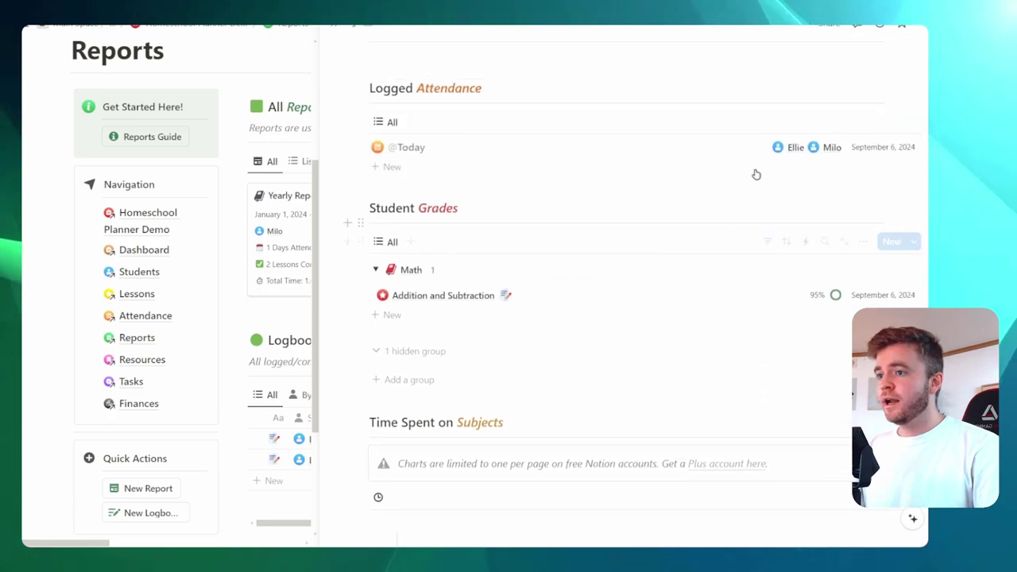
pyautogui.click(768, 126)
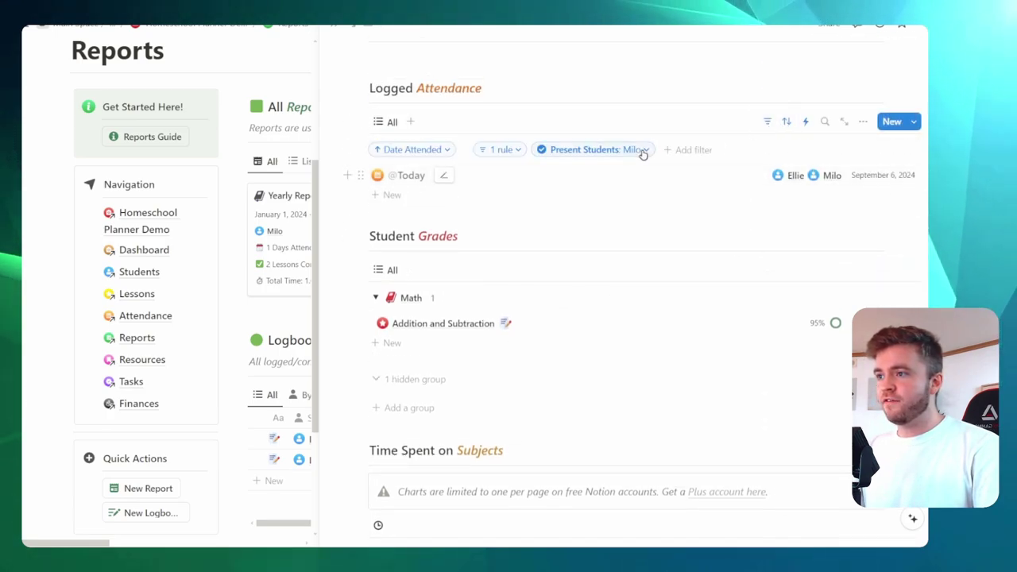
pyautogui.click(640, 152)
pyautogui.click(546, 234)
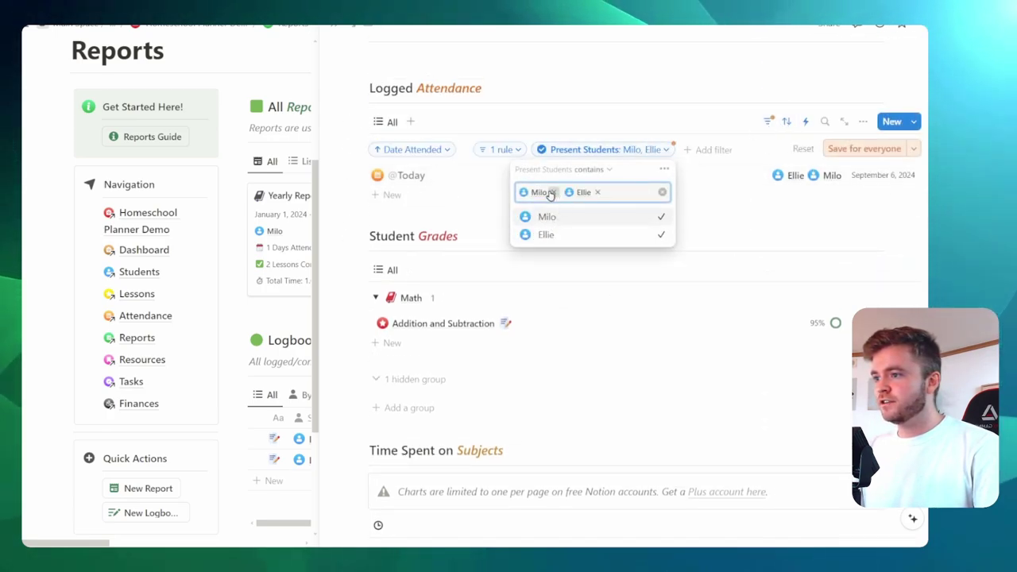
pyautogui.click(862, 149)
# Set the Student Grades filter to only the second student and save it for everyone.
pyautogui.scroll(-2, 678, 173)
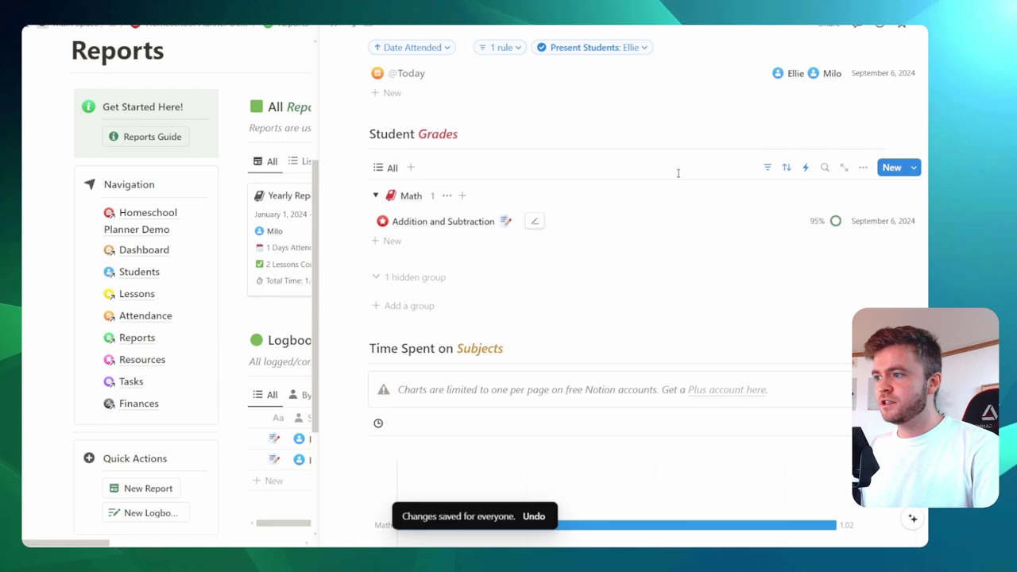
pyautogui.click(767, 169)
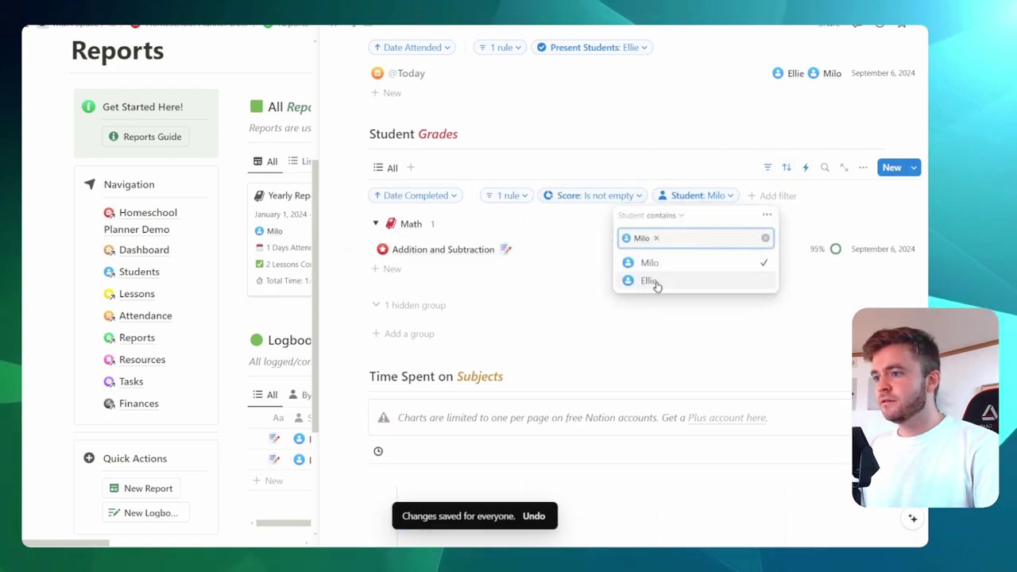
pyautogui.click(654, 281)
pyautogui.click(649, 262)
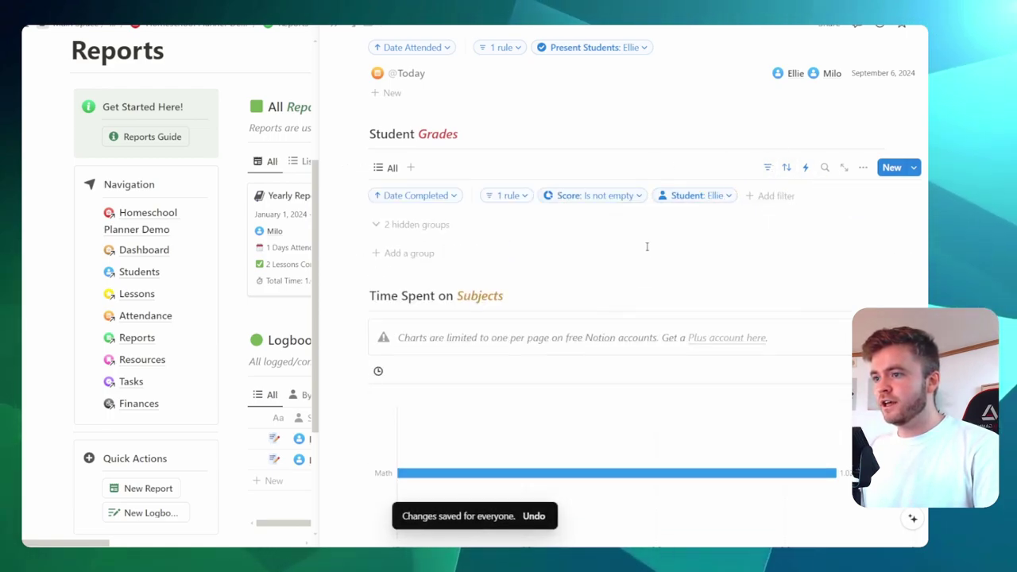
# Set the student filter of the Time Spent on Subjects chart to the second student and return to the Reports page.
pyautogui.scroll(-2, 585, 257)
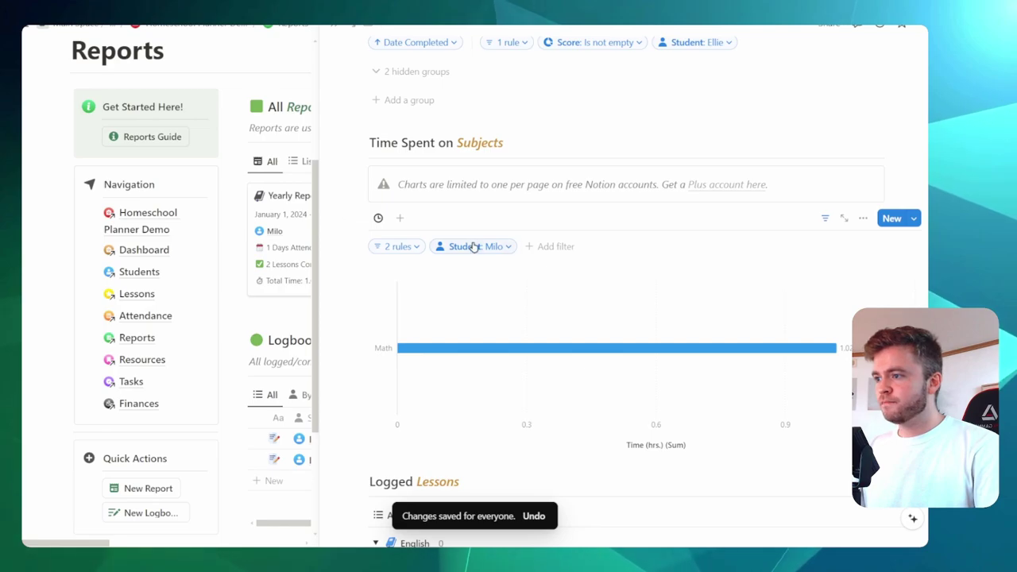
pyautogui.click(473, 247)
pyautogui.scroll(-3, 619, 292)
pyautogui.click(619, 293)
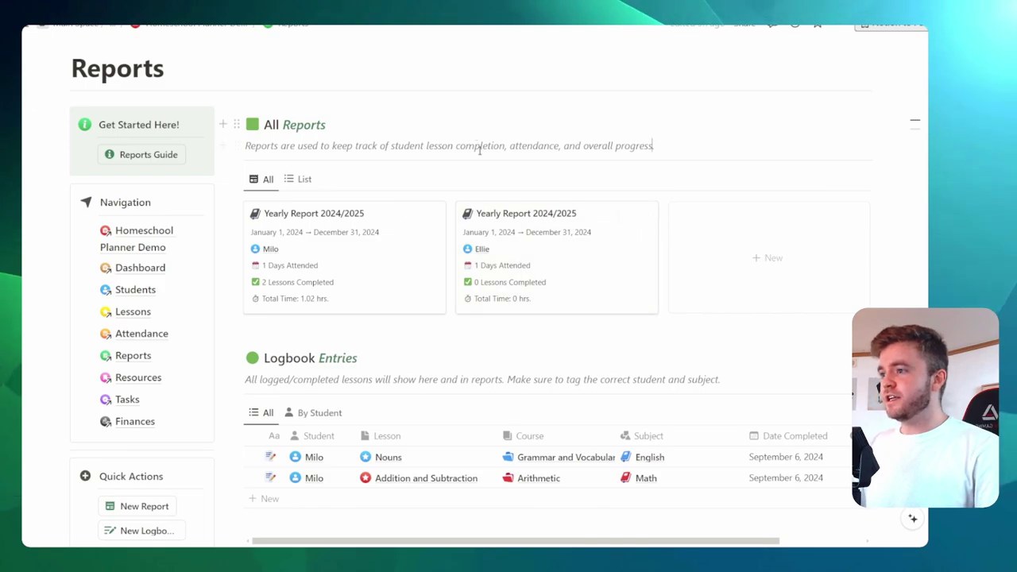
pyautogui.click(670, 147)
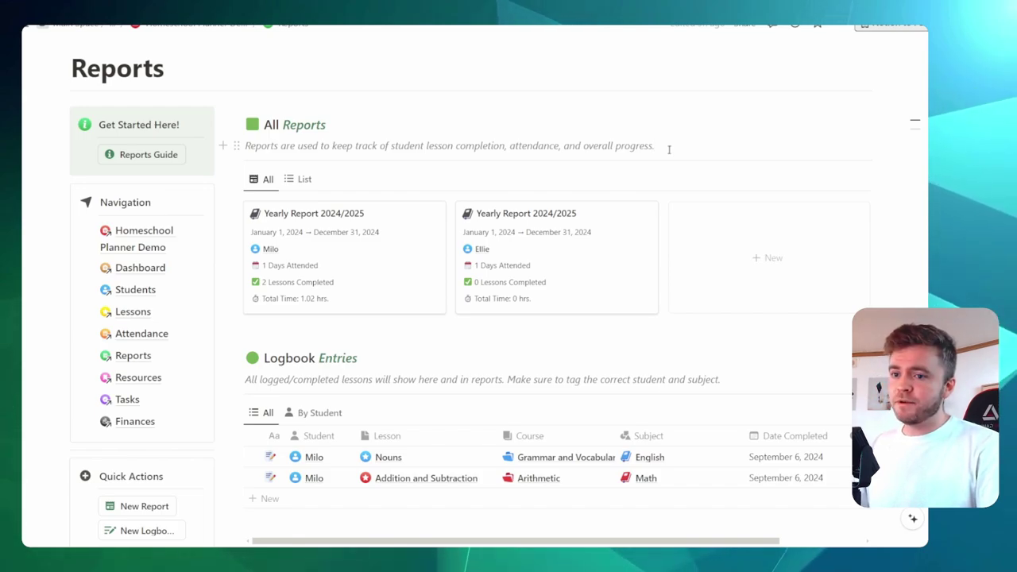
# Reopen the copied report, try changing the Student Grades start date rule to "Is relative to today", and reset the filter.
pyautogui.click(620, 270)
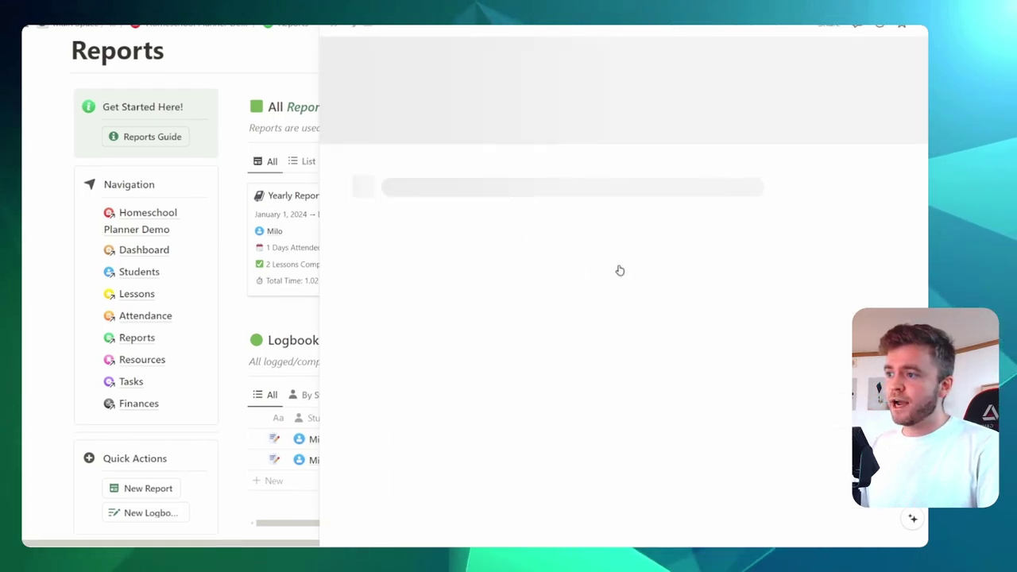
pyautogui.scroll(-7, 561, 258)
pyautogui.scroll(2, 540, 256)
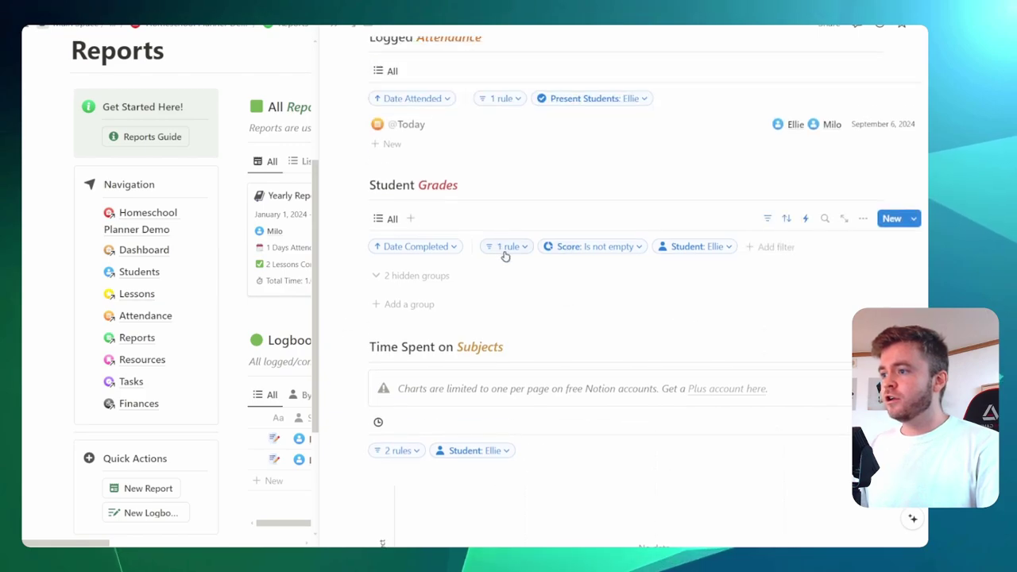
pyautogui.click(505, 247)
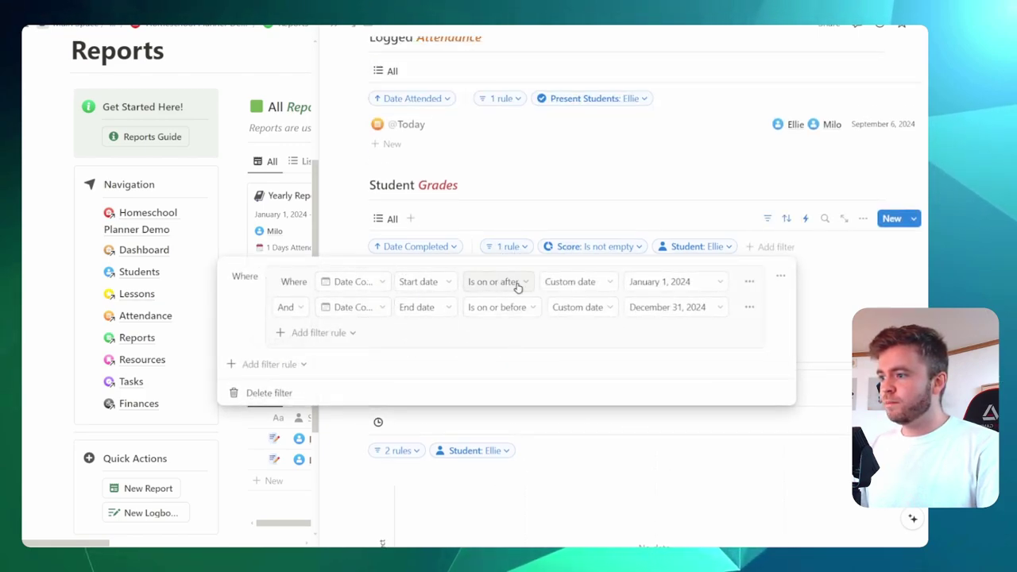
pyautogui.click(434, 287)
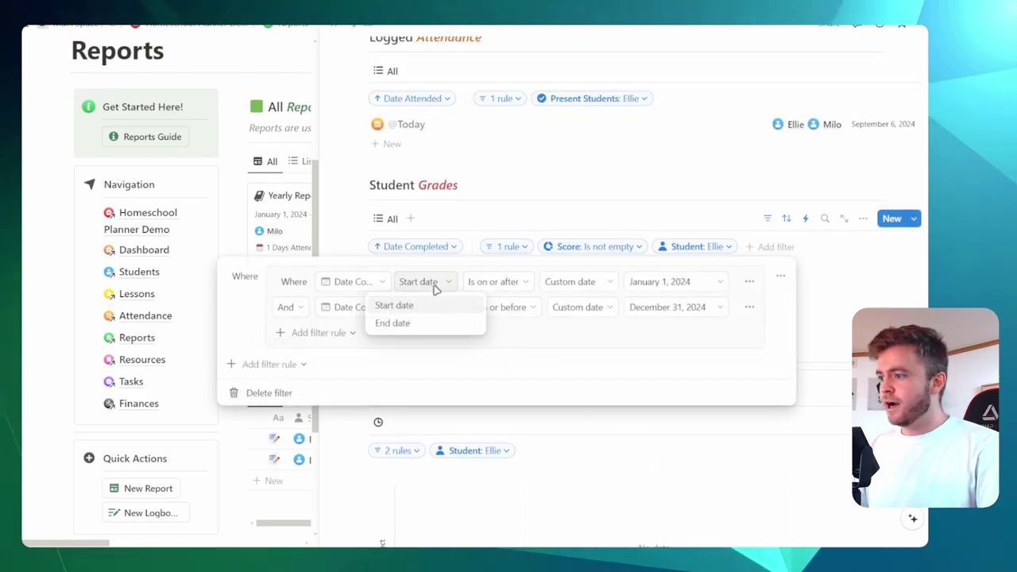
pyautogui.click(492, 283)
pyautogui.click(493, 282)
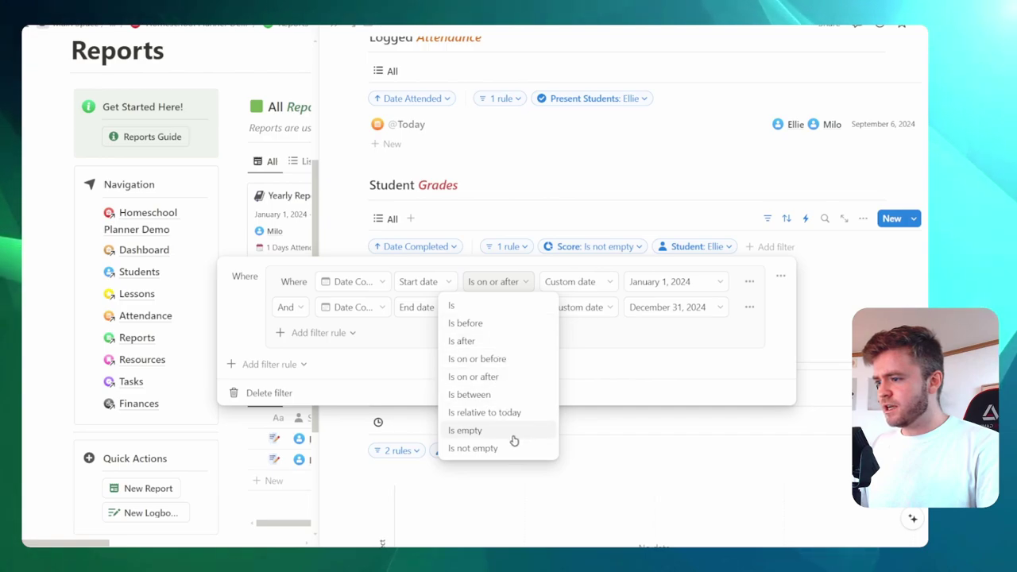
pyautogui.click(501, 414)
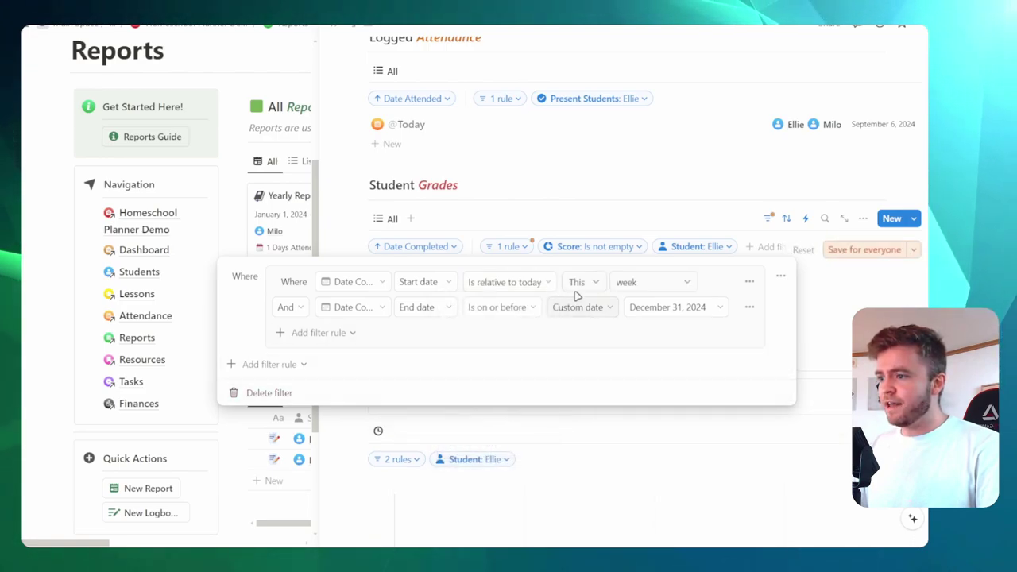
pyautogui.click(633, 214)
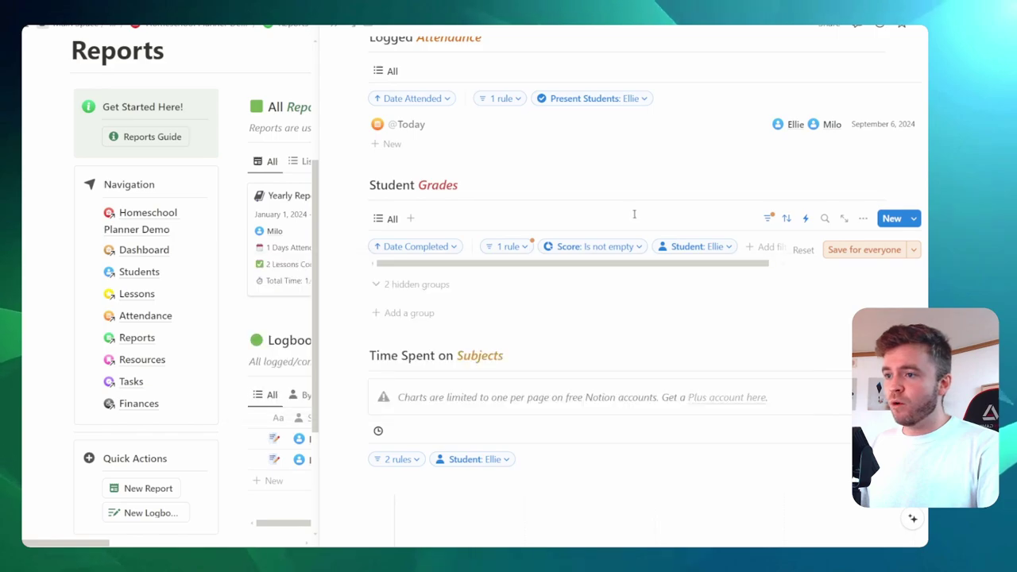
pyautogui.click(802, 250)
# Look over the copied report's filtered sections and return to the Reports page to view both report cards.
pyautogui.scroll(-5, 548, 400)
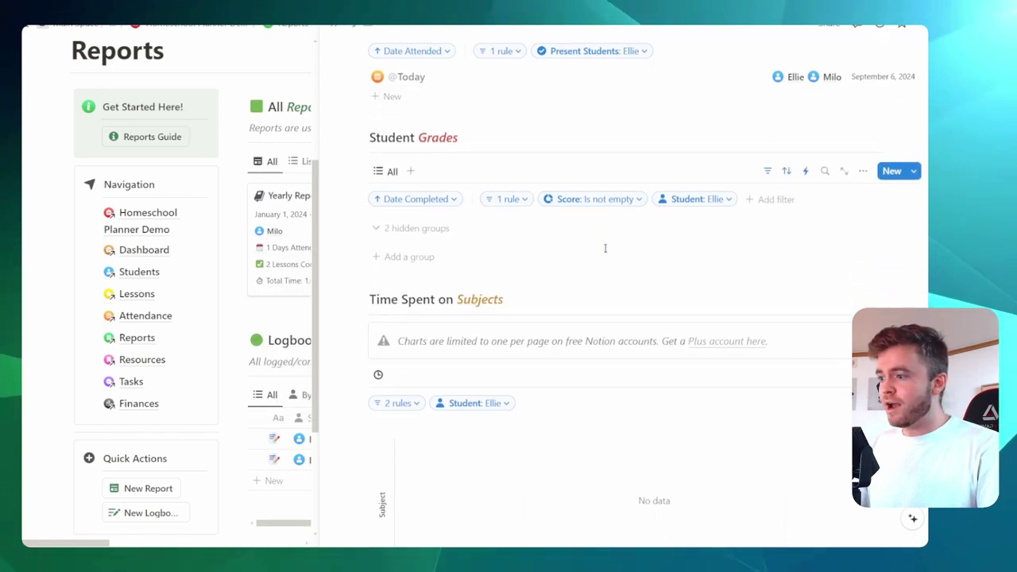
pyautogui.scroll(3, 629, 247)
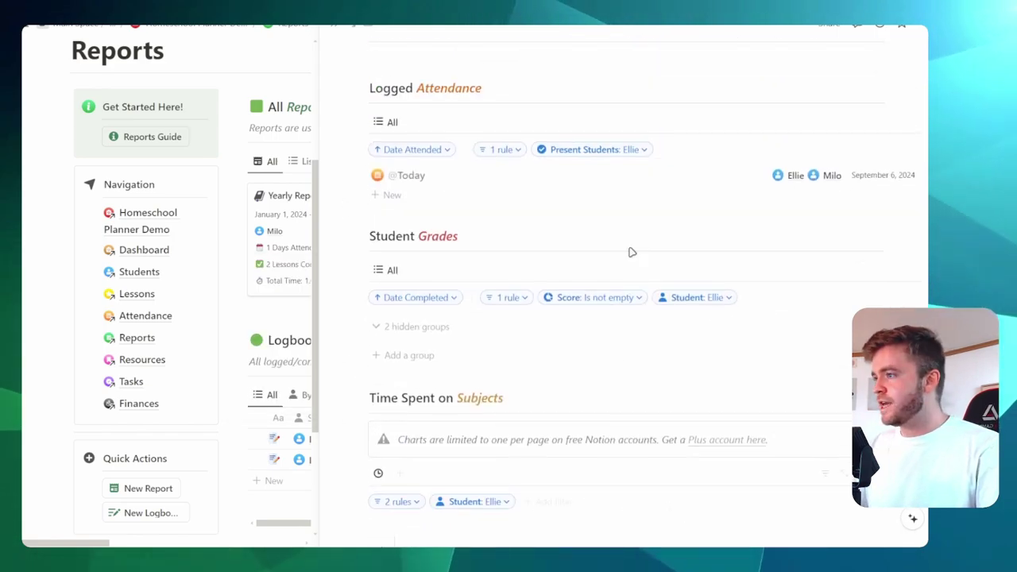
pyautogui.click(335, 32)
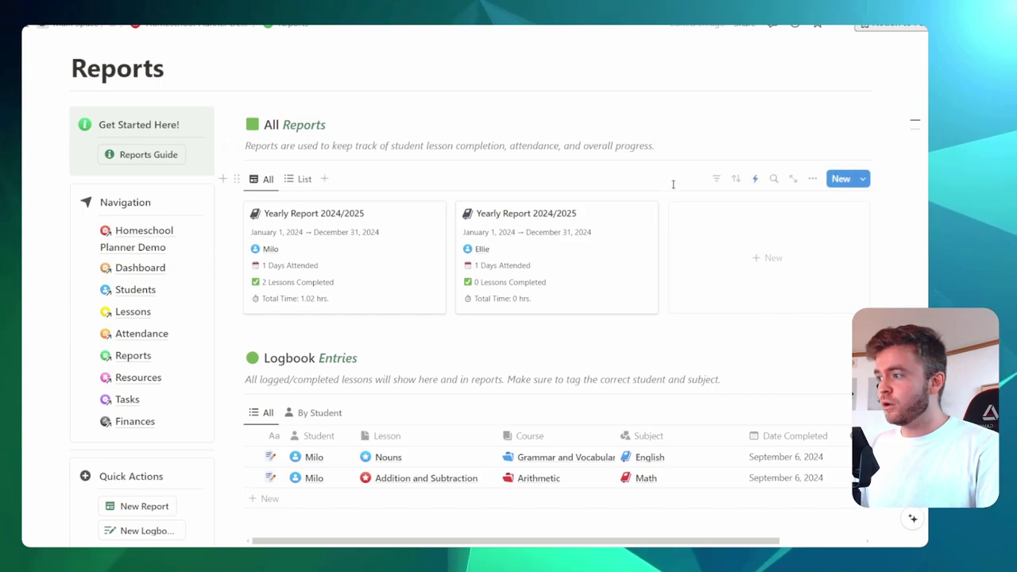
pyautogui.scroll(-1, 794, 176)
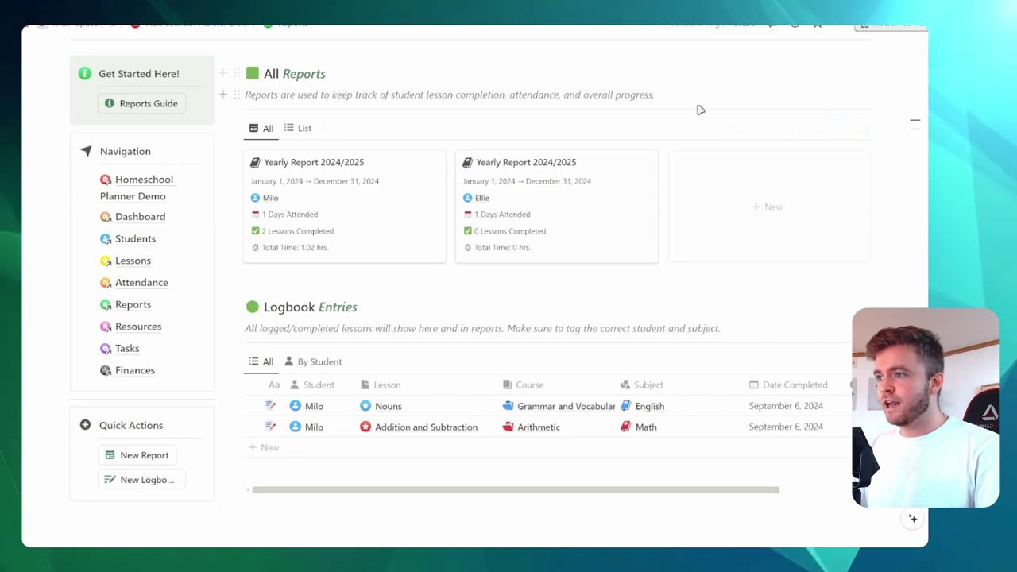
# Open the first student's page in full from the report card and examine its Student Reports section.
pyautogui.click(270, 197)
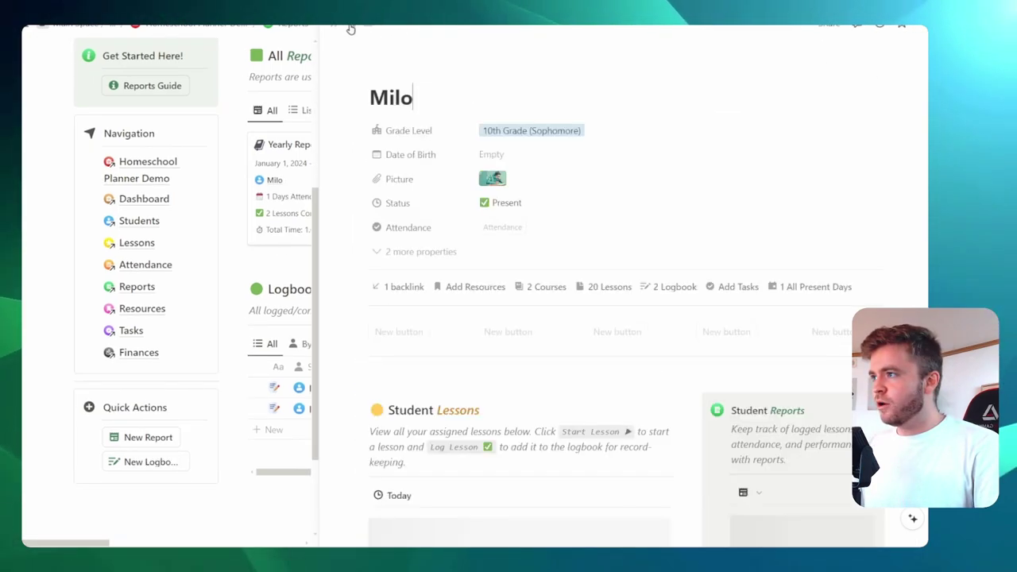
pyautogui.click(352, 32)
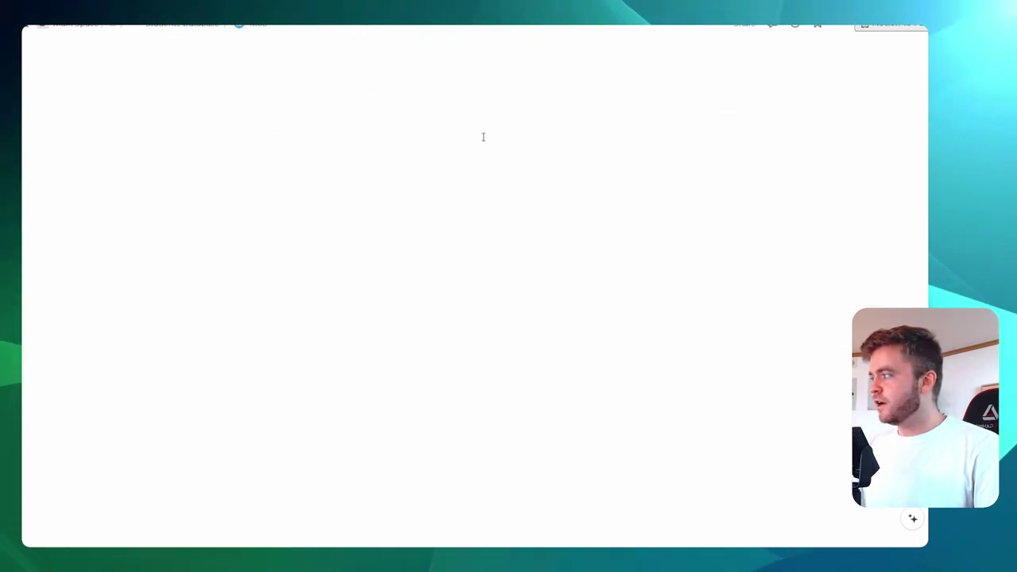
pyautogui.scroll(-6, 596, 159)
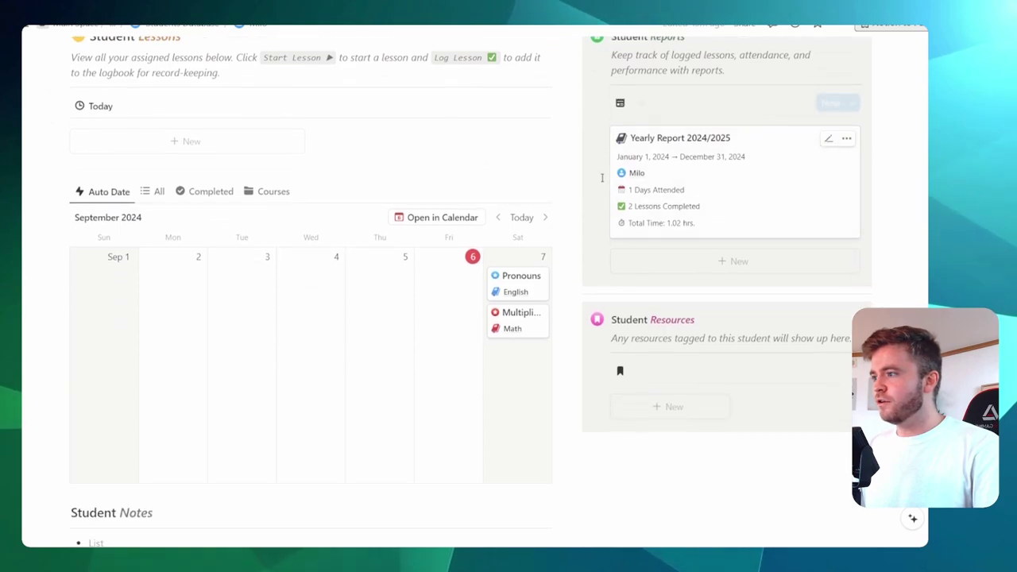
pyautogui.hotkey('ctrl', '-')
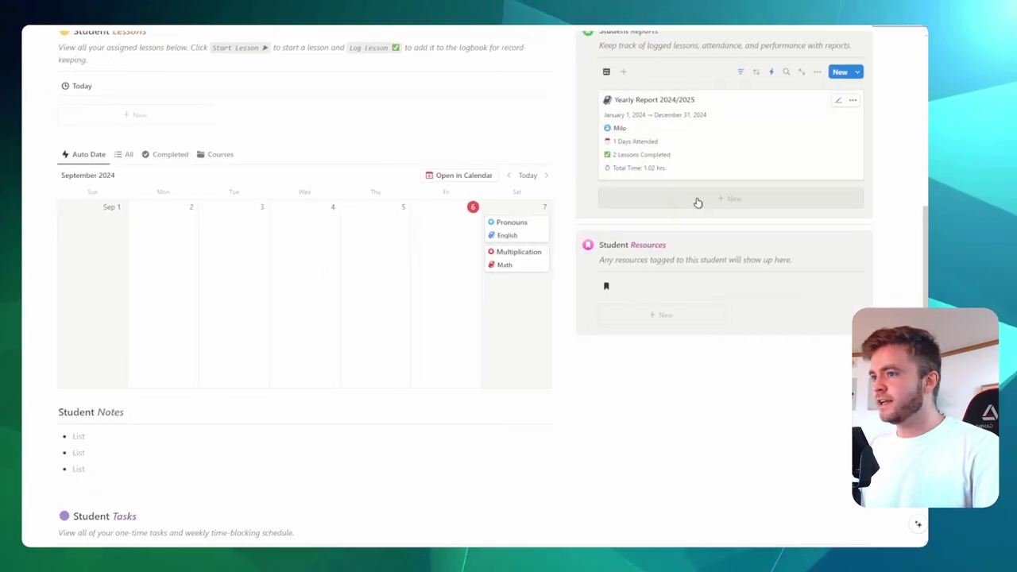
pyautogui.scroll(2, 697, 202)
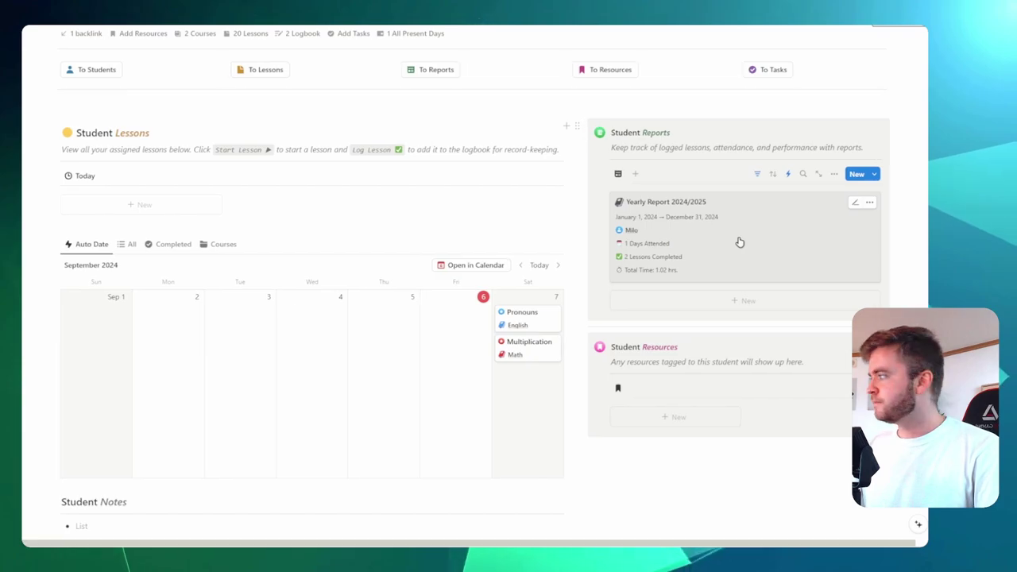
pyautogui.click(739, 241)
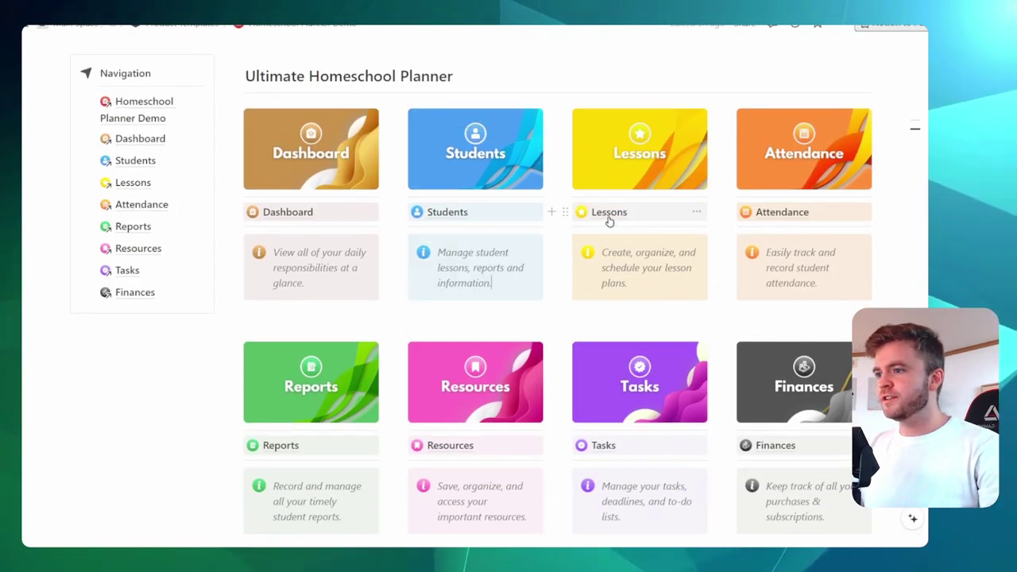
# Open the Resources page from the planner home and look over its All Resources and Resource List sections.
pyautogui.scroll(-1, 771, 215)
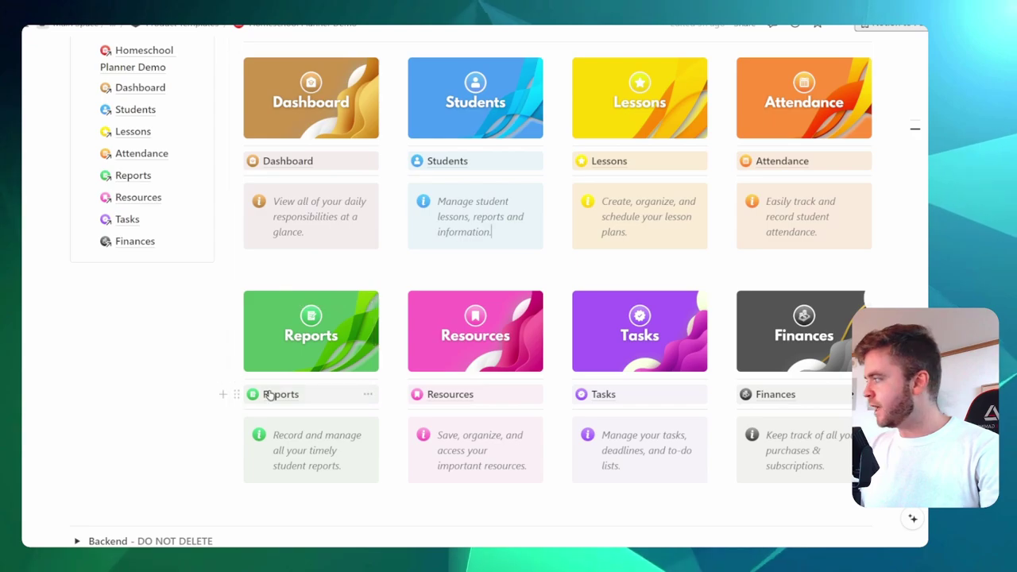
pyautogui.click(447, 394)
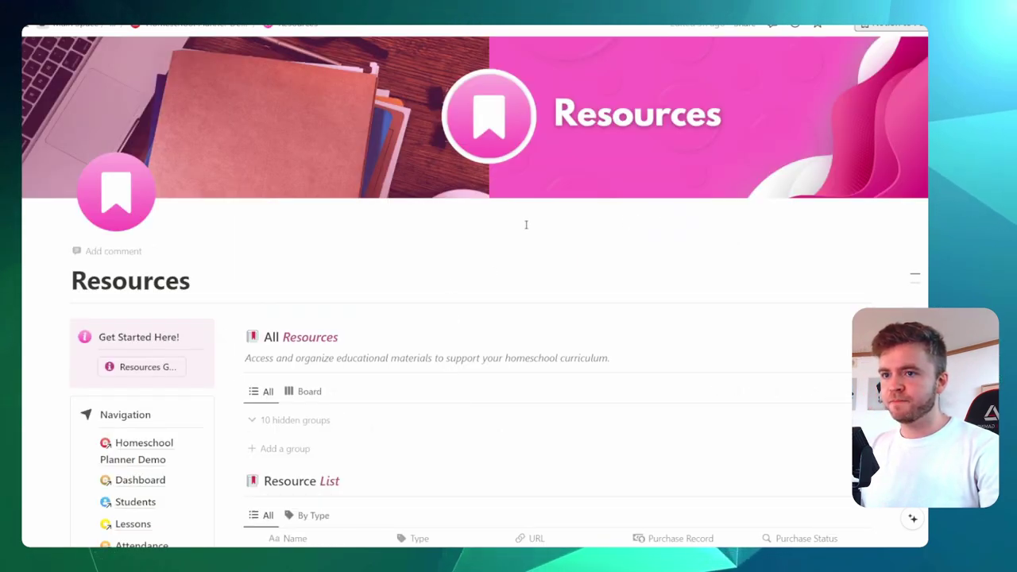
pyautogui.scroll(-3, 475, 141)
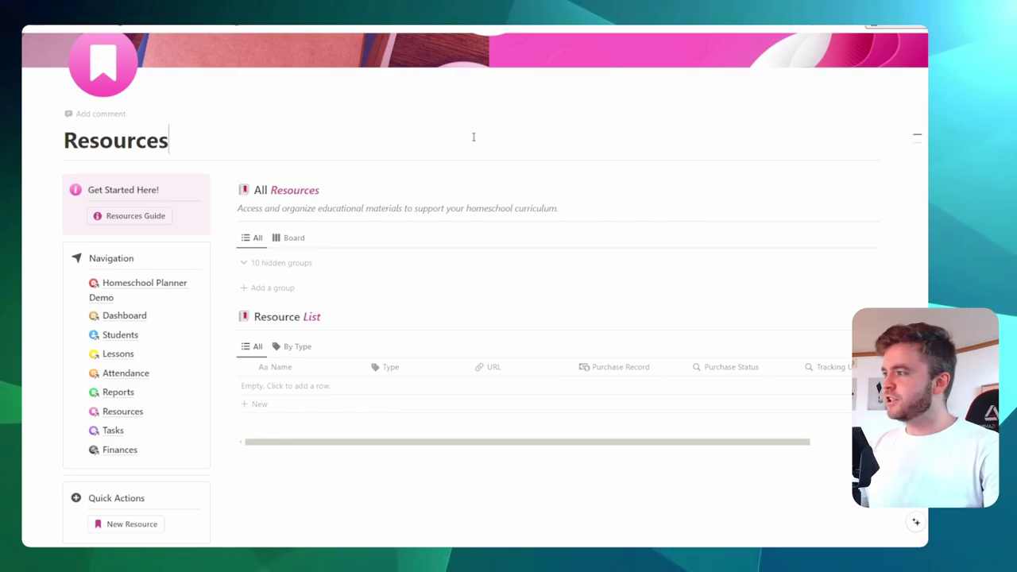
pyautogui.click(473, 143)
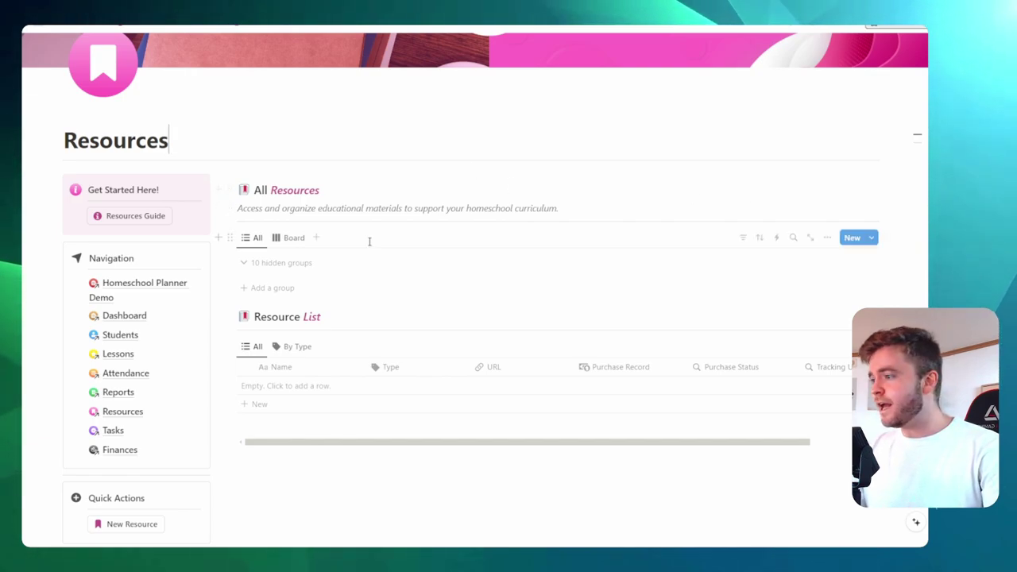
# Expand the hidden groups in All Resources, look through the resource type groups, and collapse them again.
pyautogui.click(278, 262)
pyautogui.scroll(-1, 422, 246)
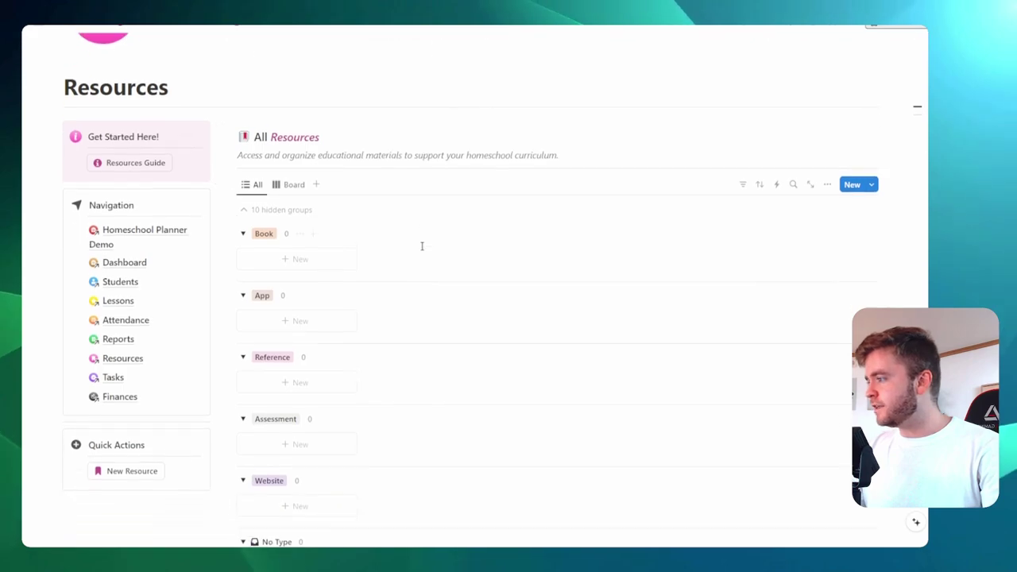
pyautogui.scroll(-2, 421, 246)
pyautogui.hotkey('ctrl', '+')
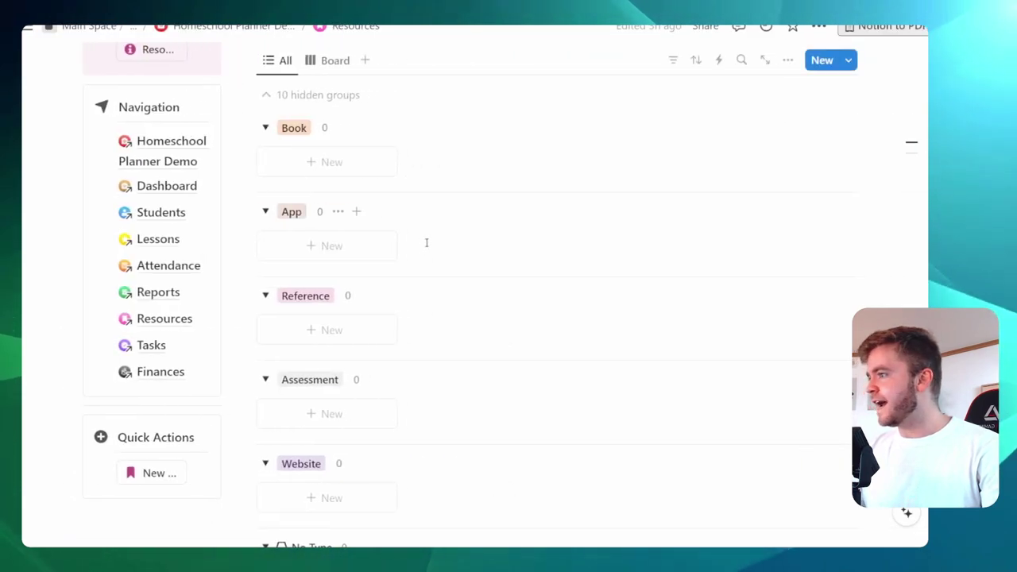
pyautogui.scroll(-2, 299, 303)
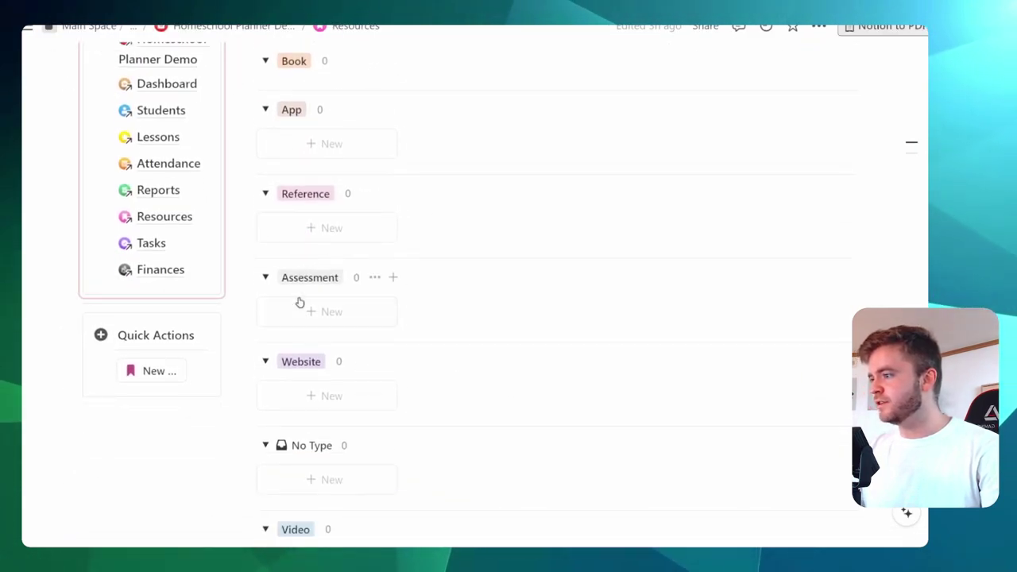
pyautogui.scroll(-2, 388, 286)
pyautogui.hotkey('ctrl', '-')
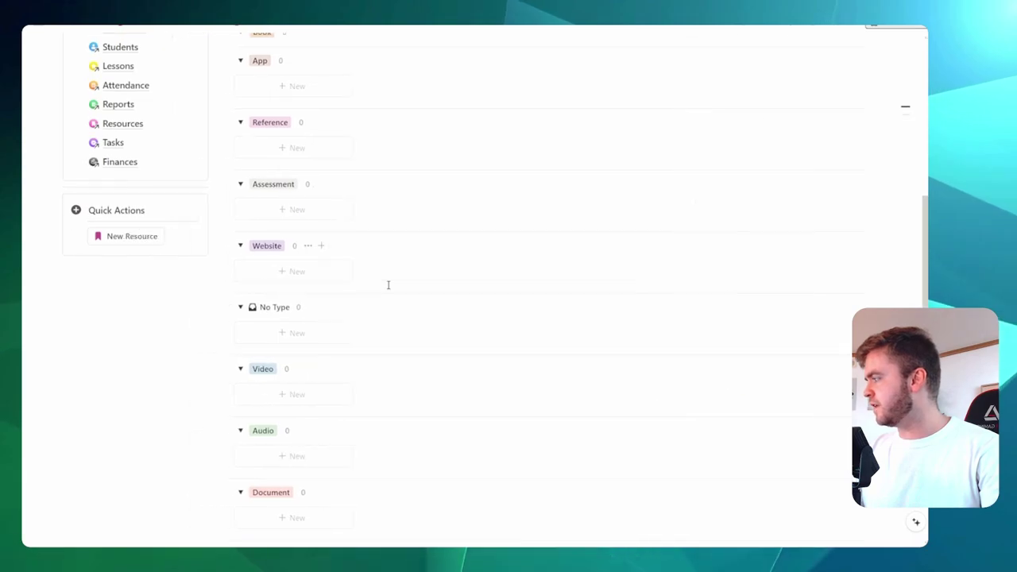
pyautogui.scroll(6, 389, 278)
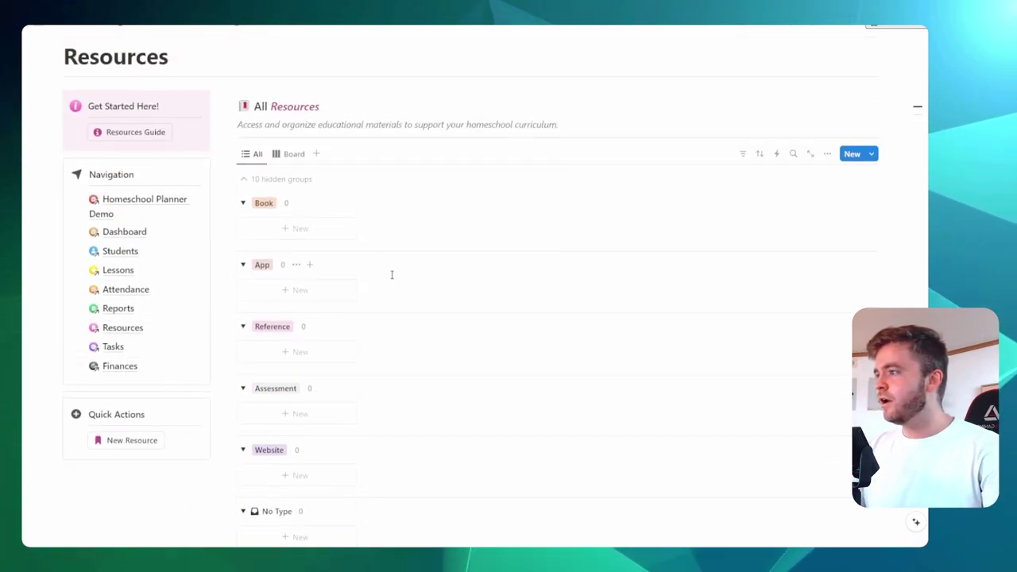
pyautogui.click(270, 181)
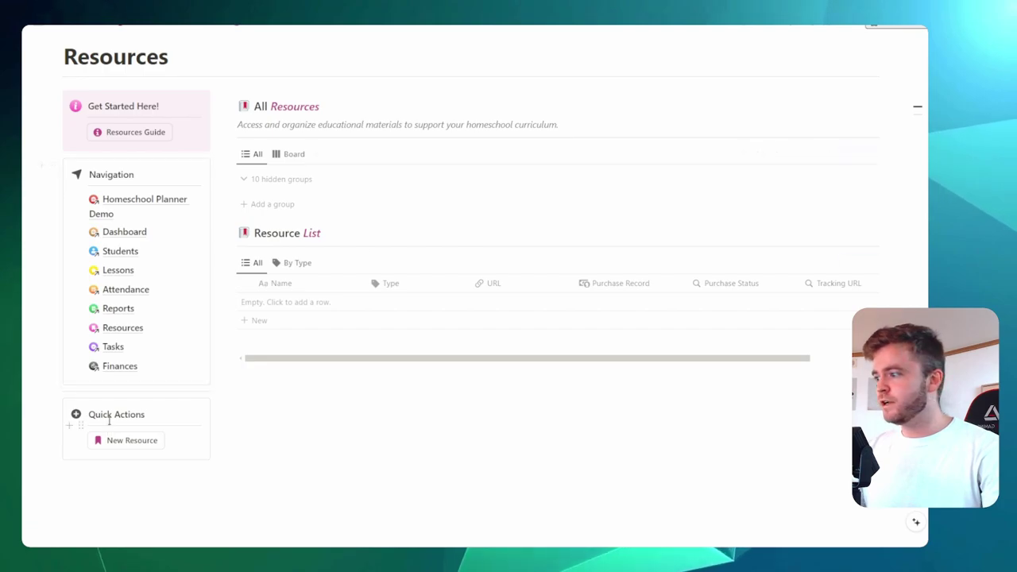
# Create a new resource named Kahoot and set its type to Game.
pyautogui.click(136, 438)
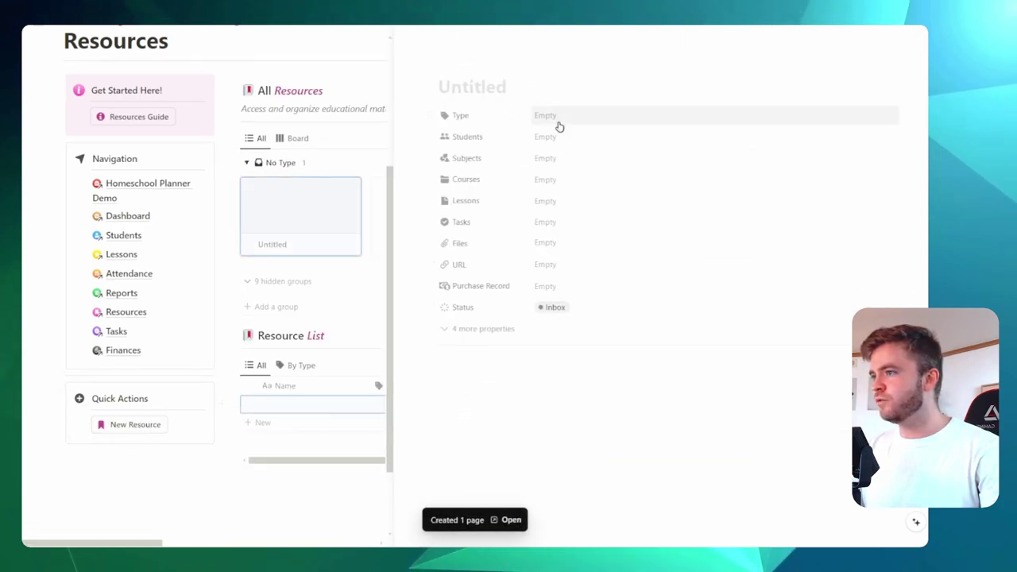
pyautogui.write('Kahoot')
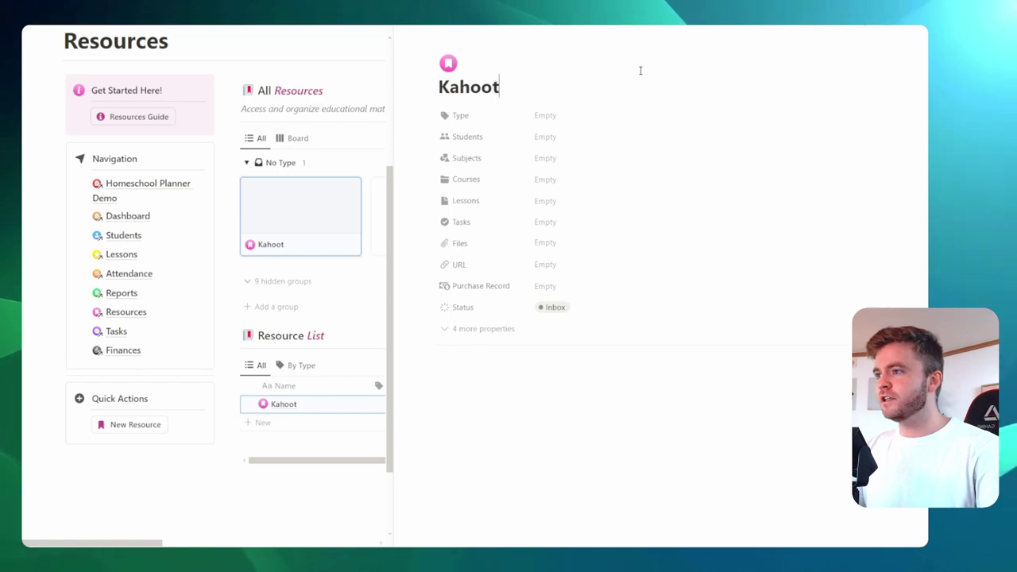
pyautogui.click(569, 116)
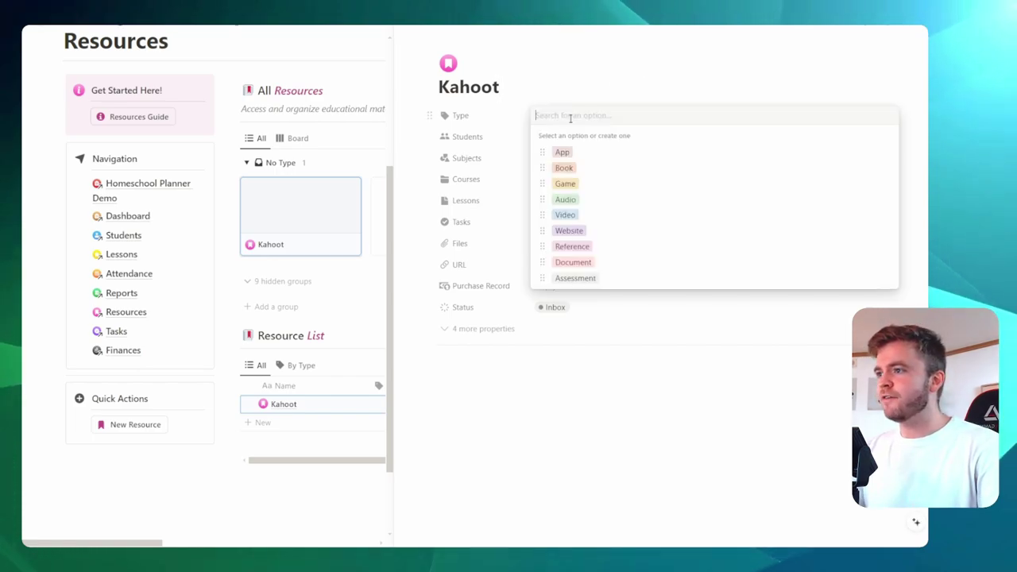
pyautogui.click(614, 189)
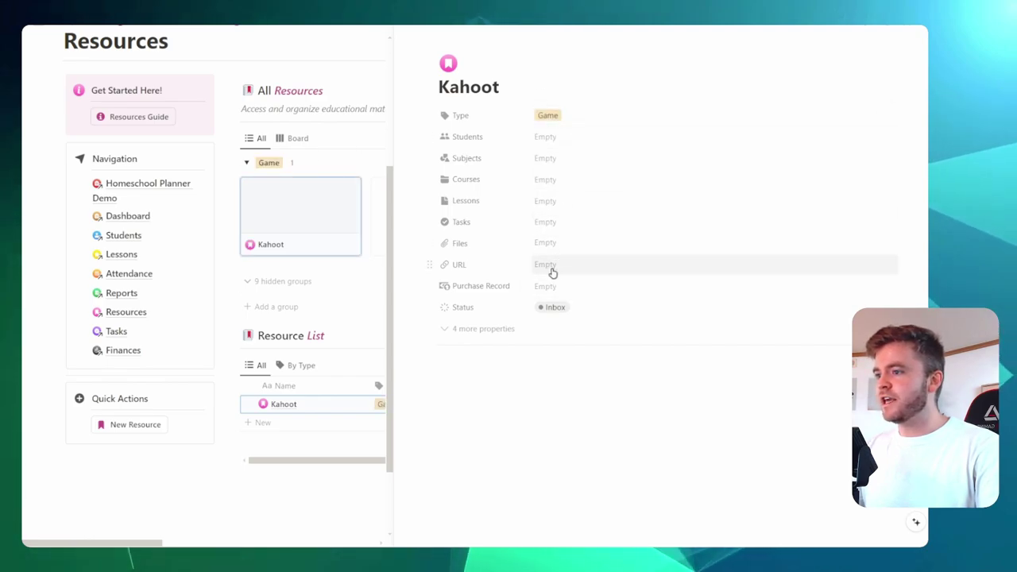
pyautogui.click(575, 265)
pyautogui.write('https://kahoot.com/')
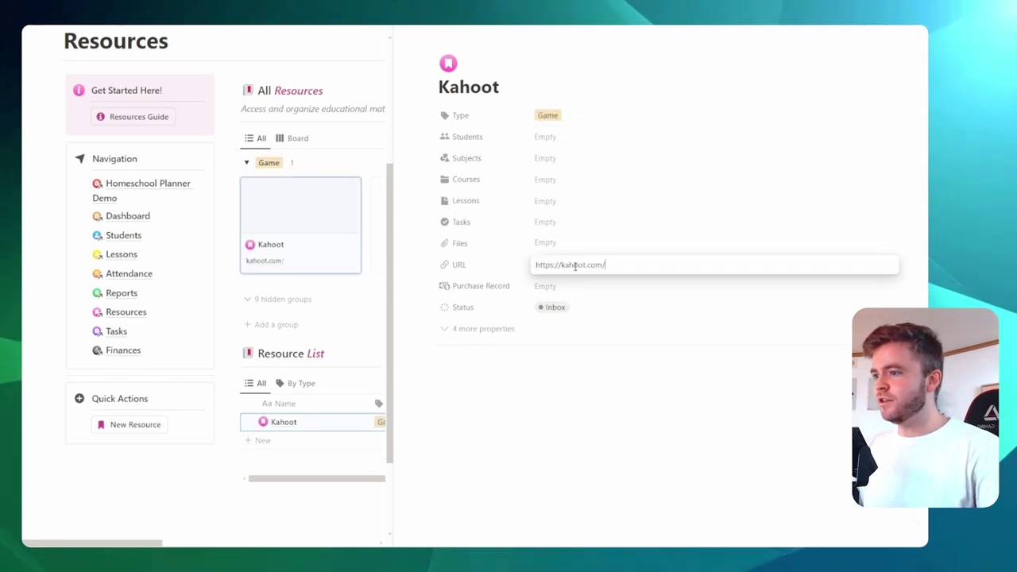
pyautogui.click(517, 381)
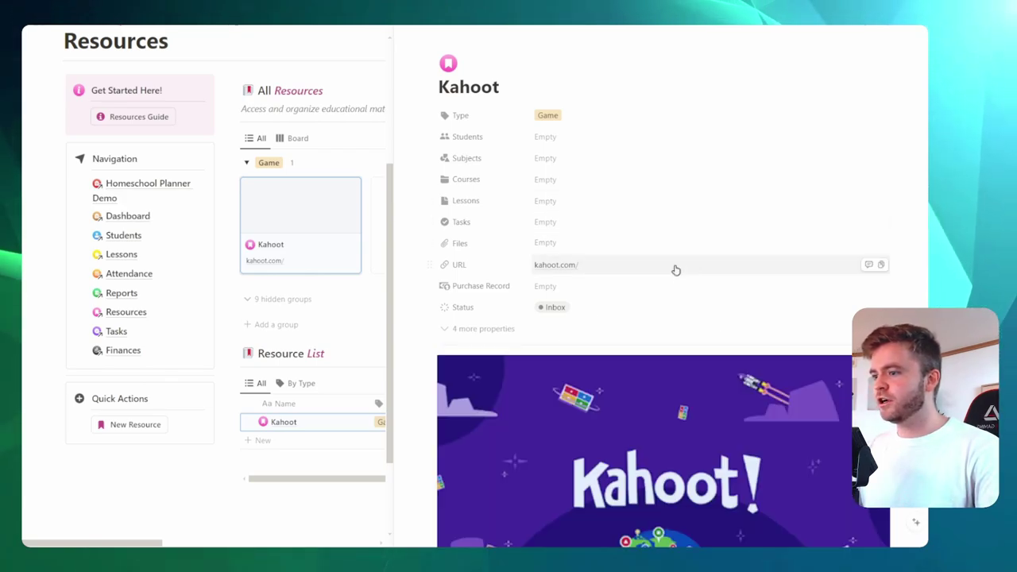
pyautogui.scroll(-2, 688, 277)
pyautogui.scroll(2, 451, 67)
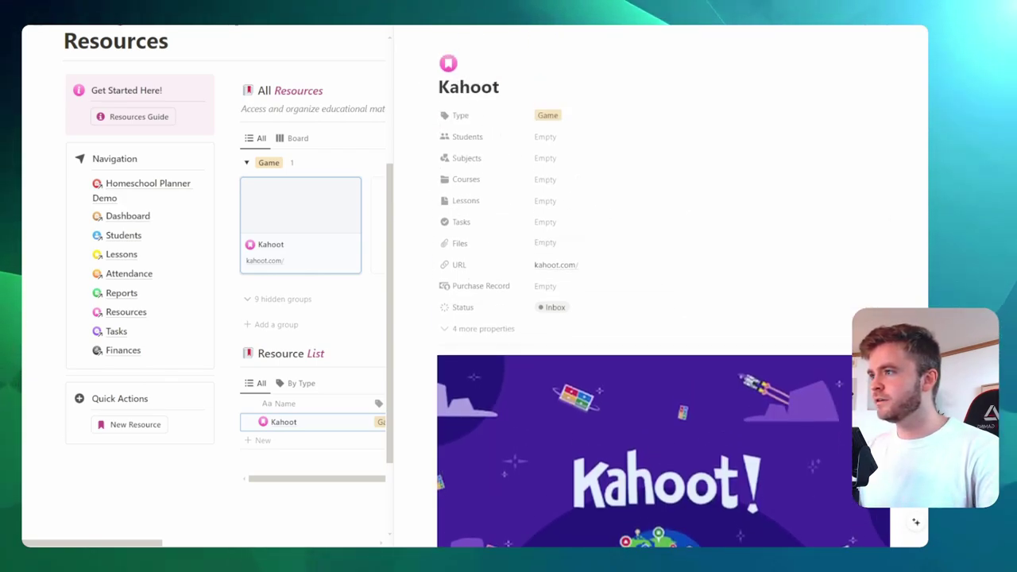
pyautogui.press('Escape')
# Reopen the Kahoot resource and link both students to it.
pyautogui.click(281, 211)
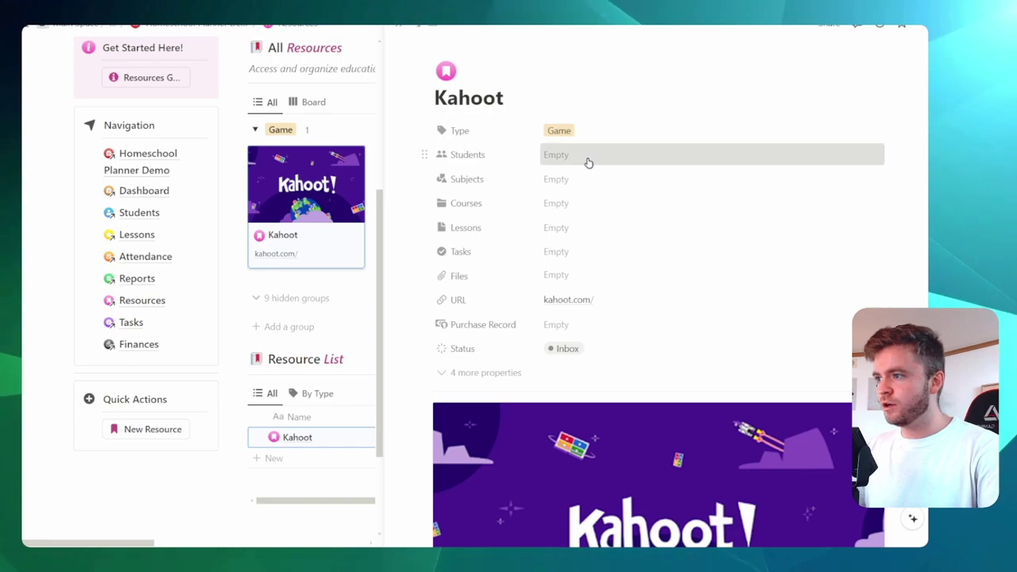
pyautogui.click(587, 163)
pyautogui.click(623, 198)
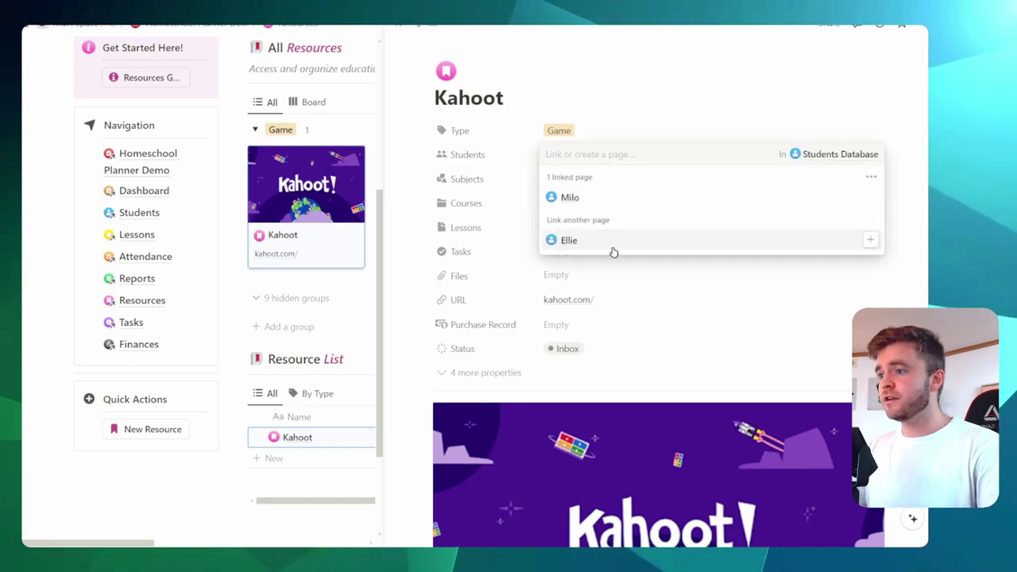
pyautogui.click(616, 245)
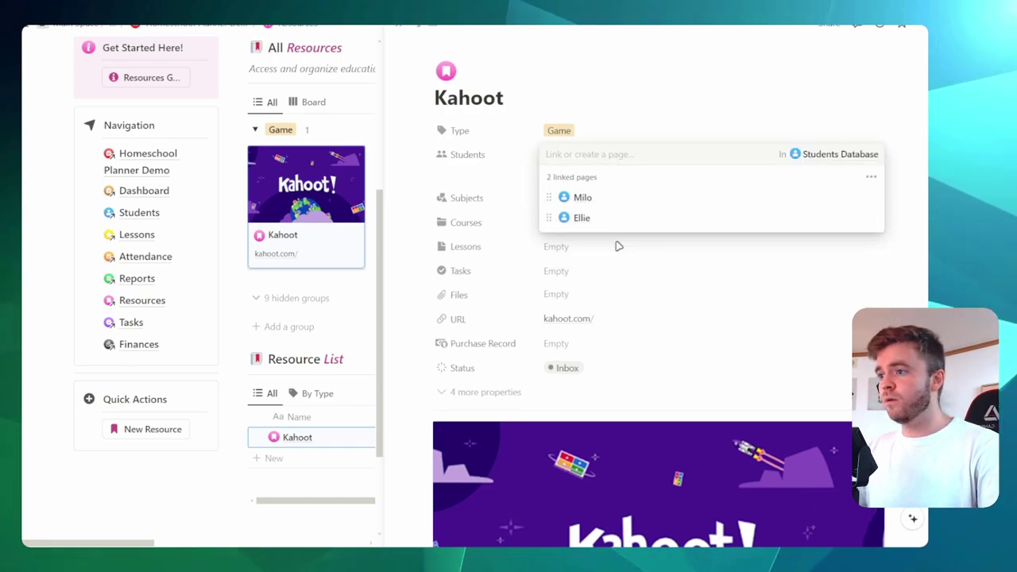
pyautogui.click(643, 108)
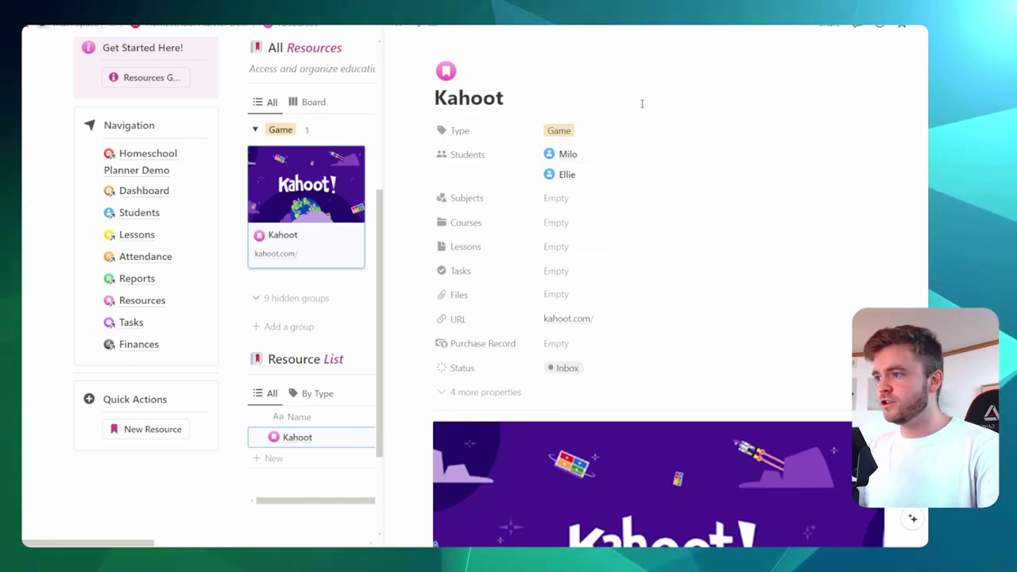
# View the lessons available to link to the Kahoot resource and close its page without linking any.
pyautogui.click(575, 248)
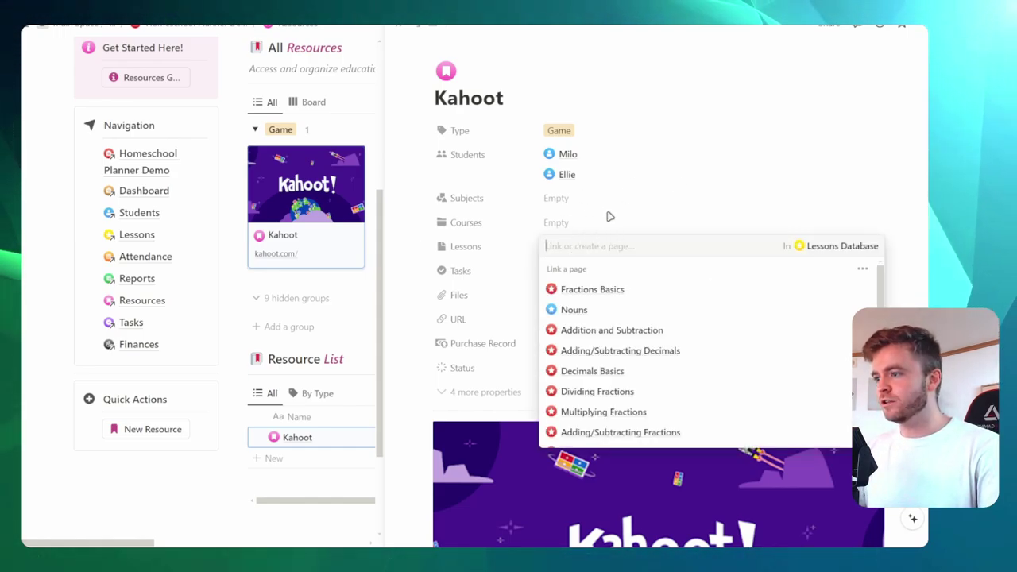
pyautogui.click(648, 213)
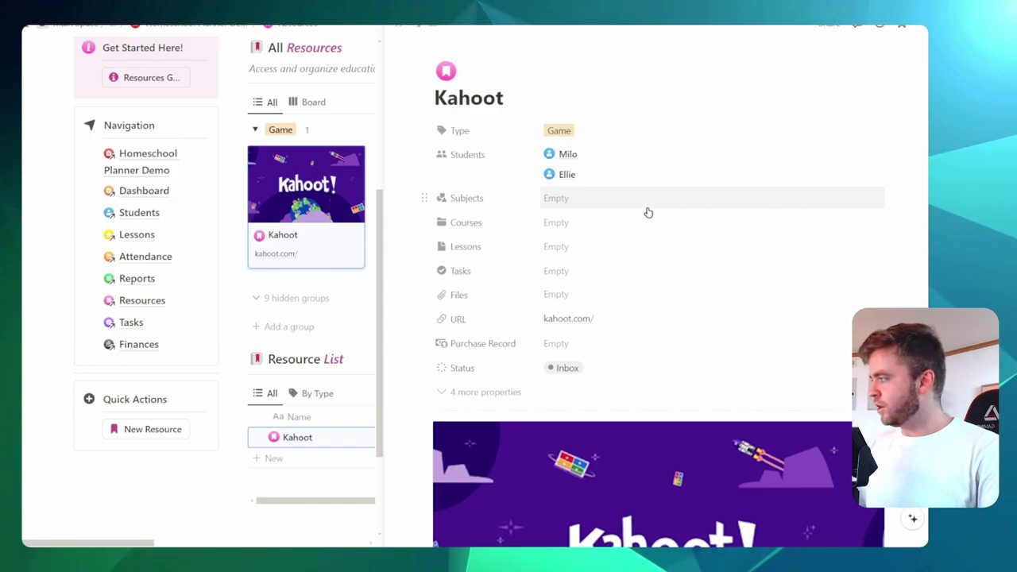
pyautogui.press('Escape')
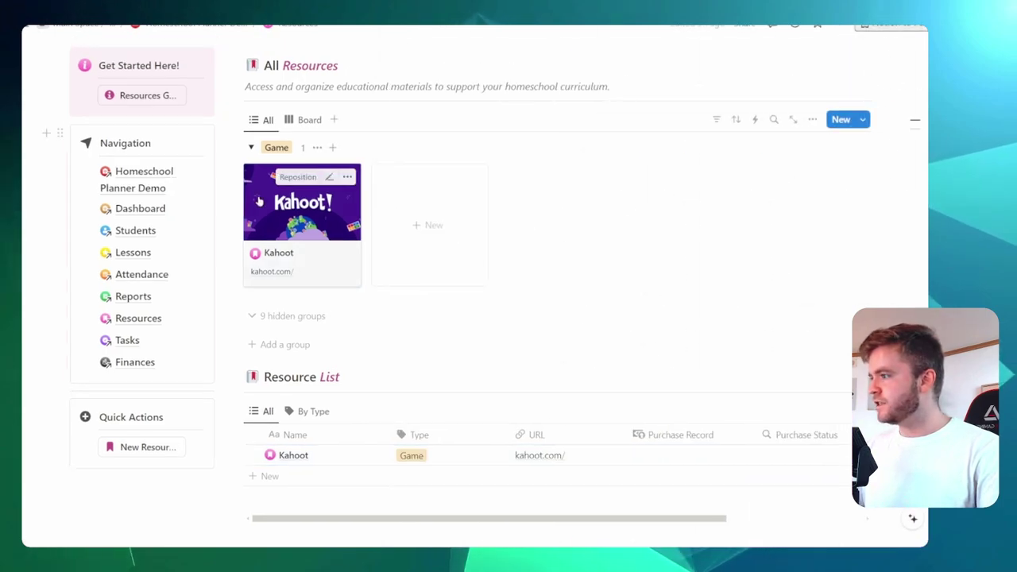
# Open the 10th-grade student's page from the Students page and view the Kahoot entry in its Student Resources section.
pyautogui.click(135, 234)
pyautogui.scroll(-5, 559, 239)
pyautogui.click(559, 239)
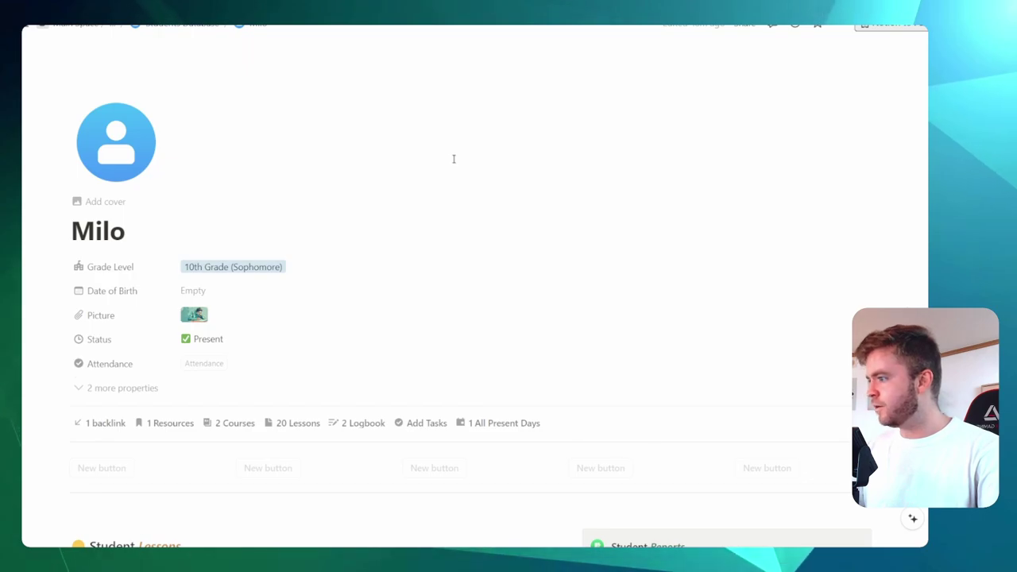
pyautogui.scroll(-10, 454, 159)
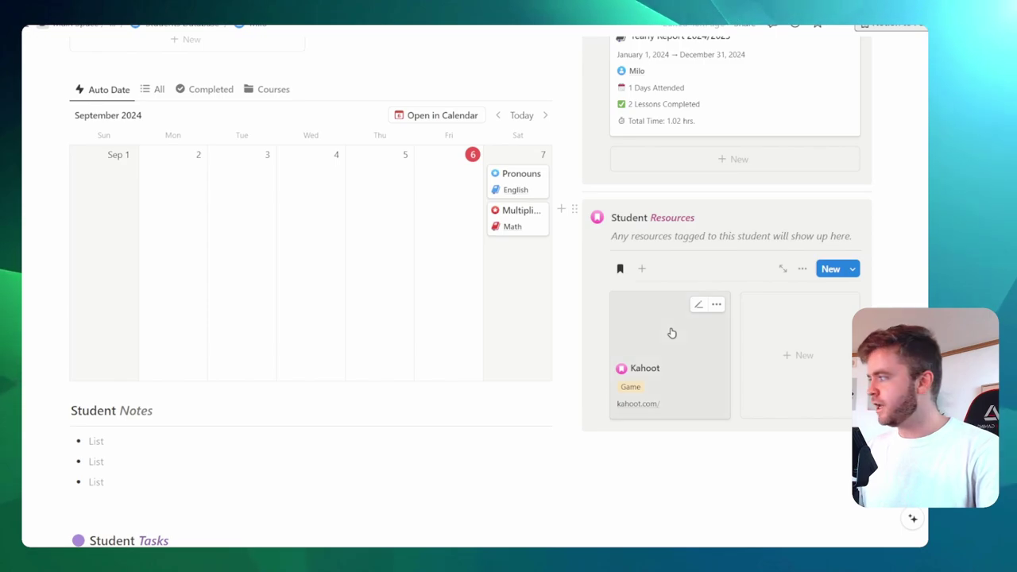
pyautogui.click(671, 333)
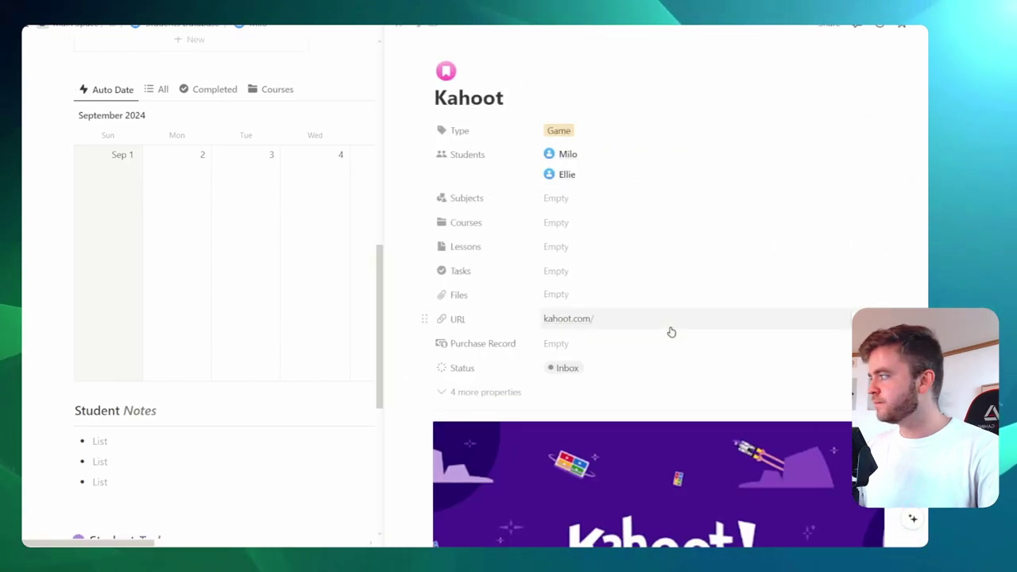
pyautogui.press('Escape')
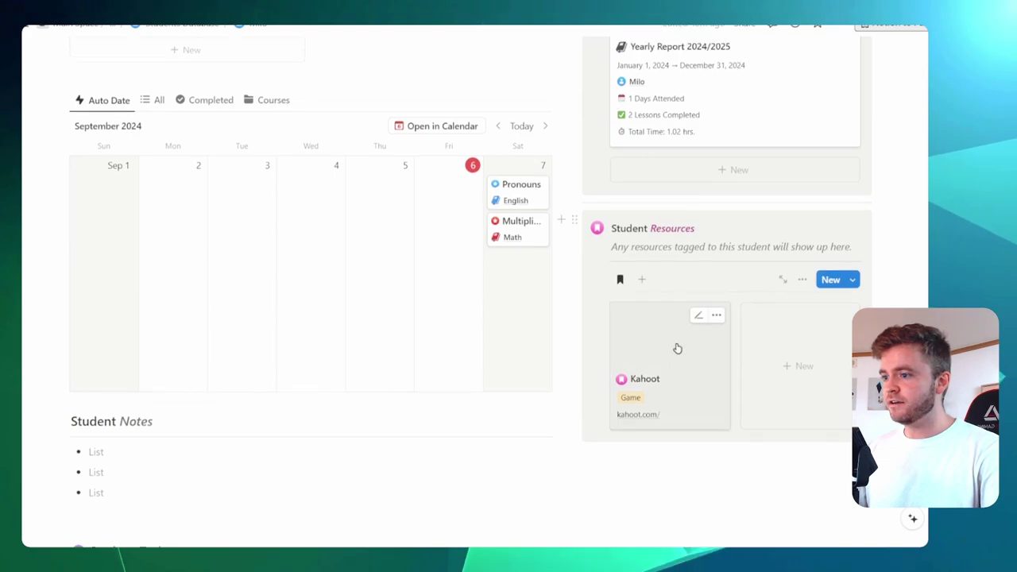
# Look over the student's Student Resources section again and return to the Resources page's All Resources view.
pyautogui.scroll(3, 687, 341)
pyautogui.scroll(-3, 722, 252)
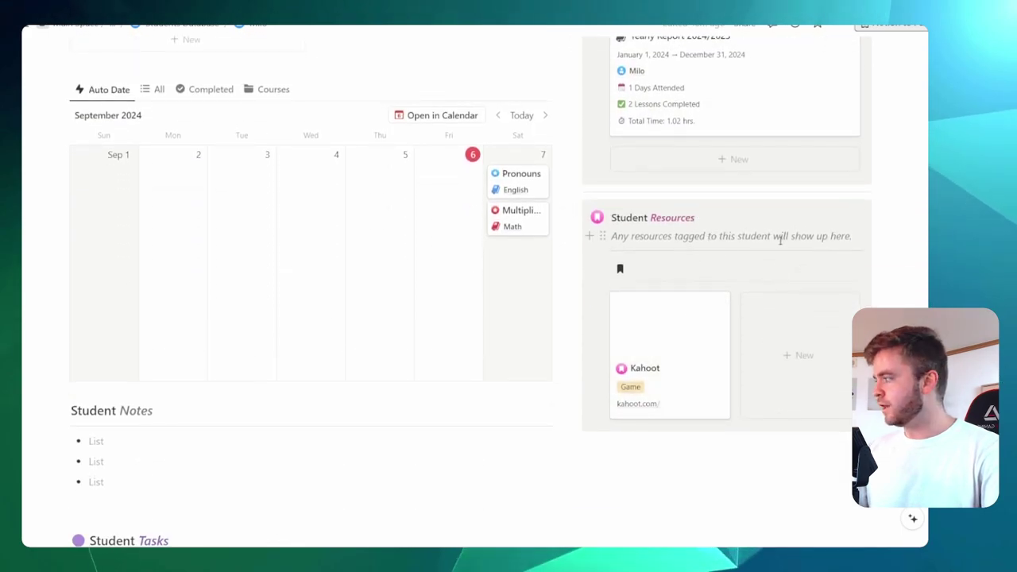
pyautogui.scroll(5, 780, 241)
pyautogui.click(614, 161)
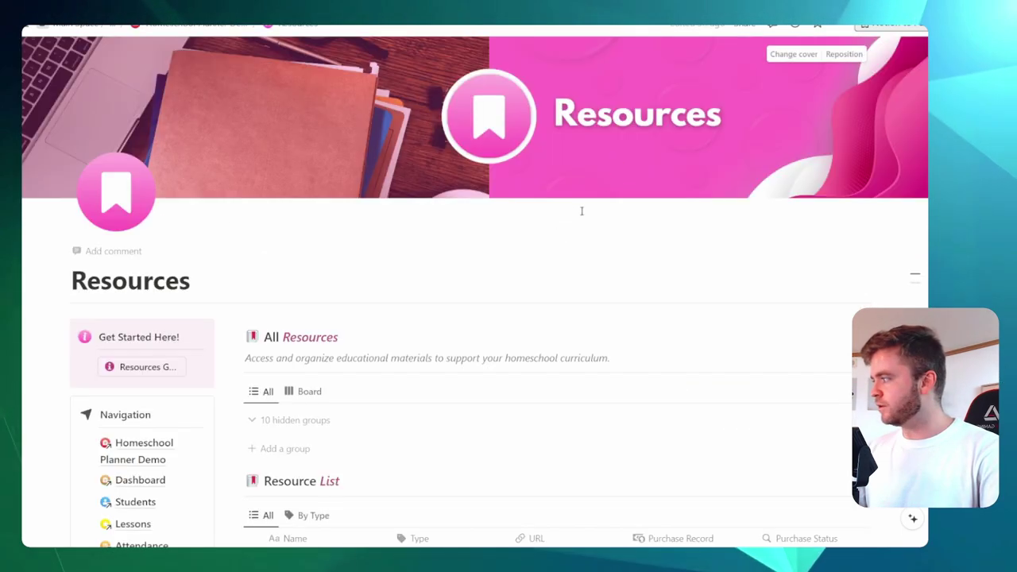
pyautogui.scroll(-5, 581, 210)
pyautogui.scroll(1, 644, 103)
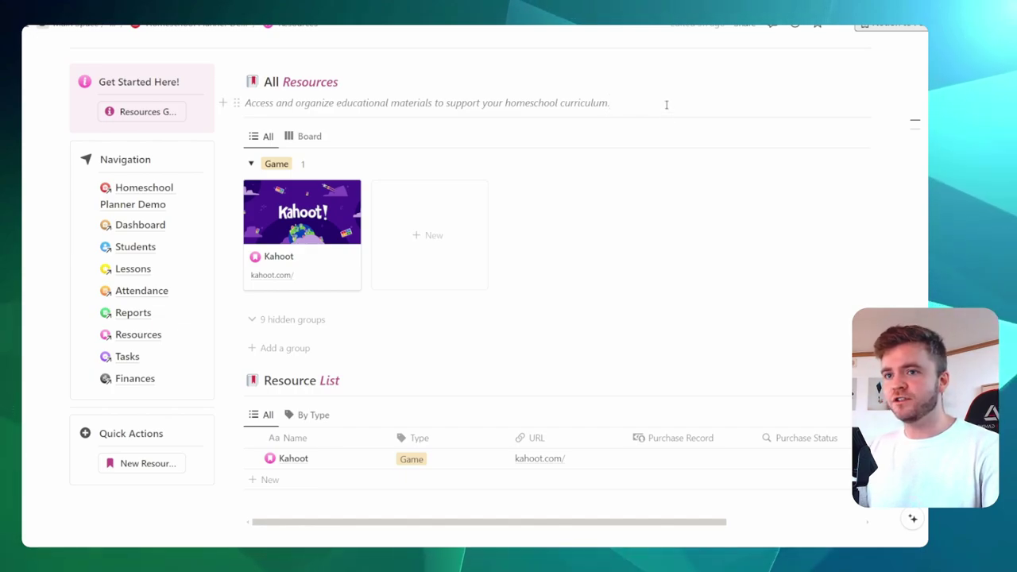
# Search the web for "save to notion" in a new browser tab and view the extension's Chrome Web Store page.
pyautogui.hotkey('ctrl', 't')
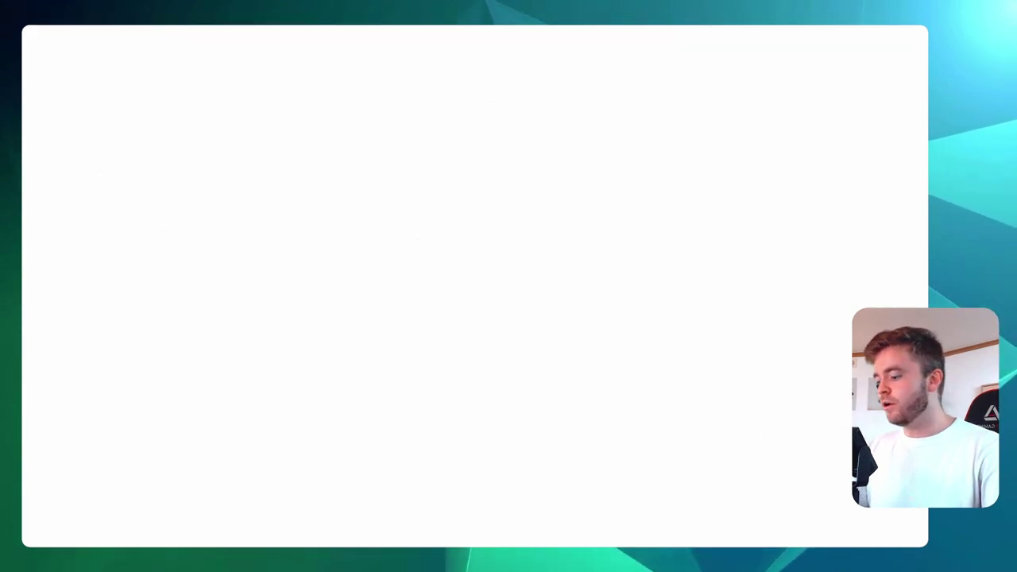
pyautogui.write('save to notion')
pyautogui.press('Return')
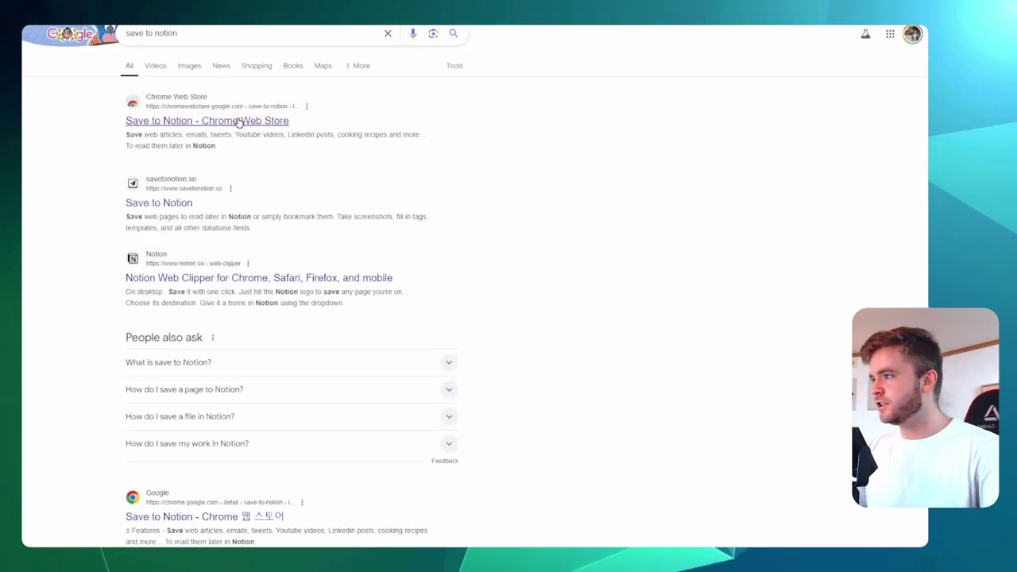
pyautogui.click(240, 120)
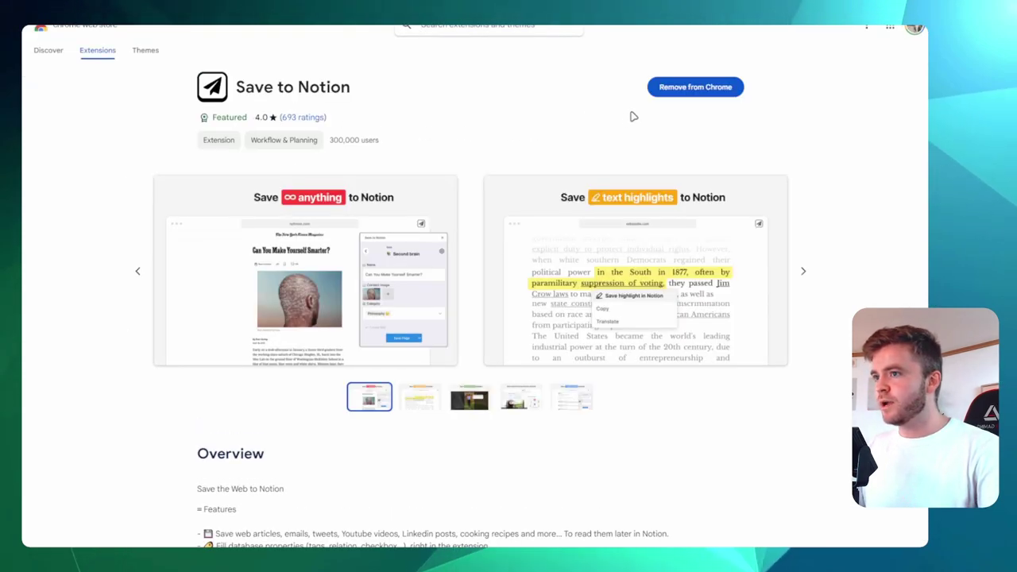
pyautogui.click(691, 90)
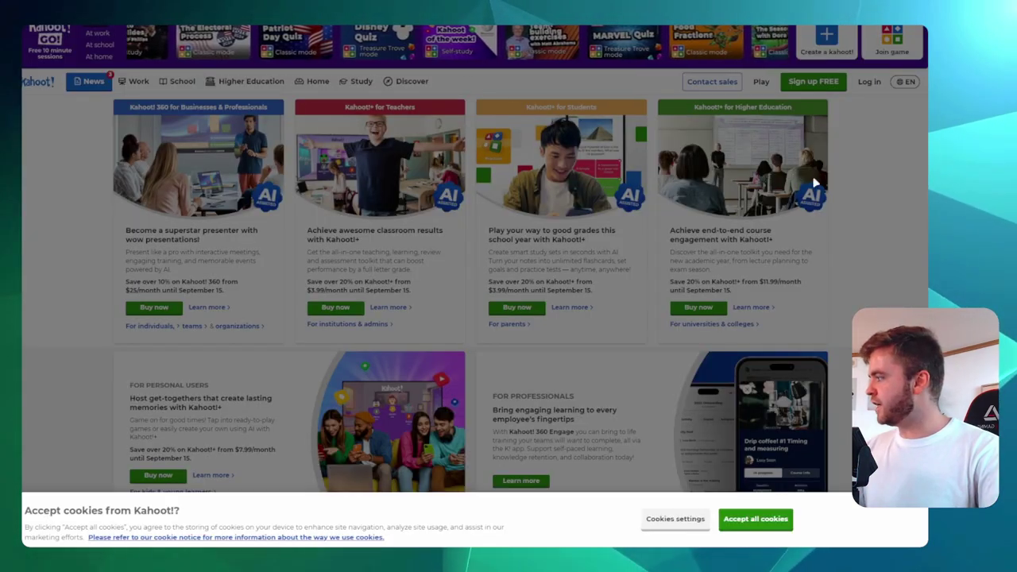
# Accept Kahoot's cookies and create a Save to Notion form that targets the Resources Database in Homeschool Planner Demo.
pyautogui.click(755, 519)
pyautogui.click(913, 25)
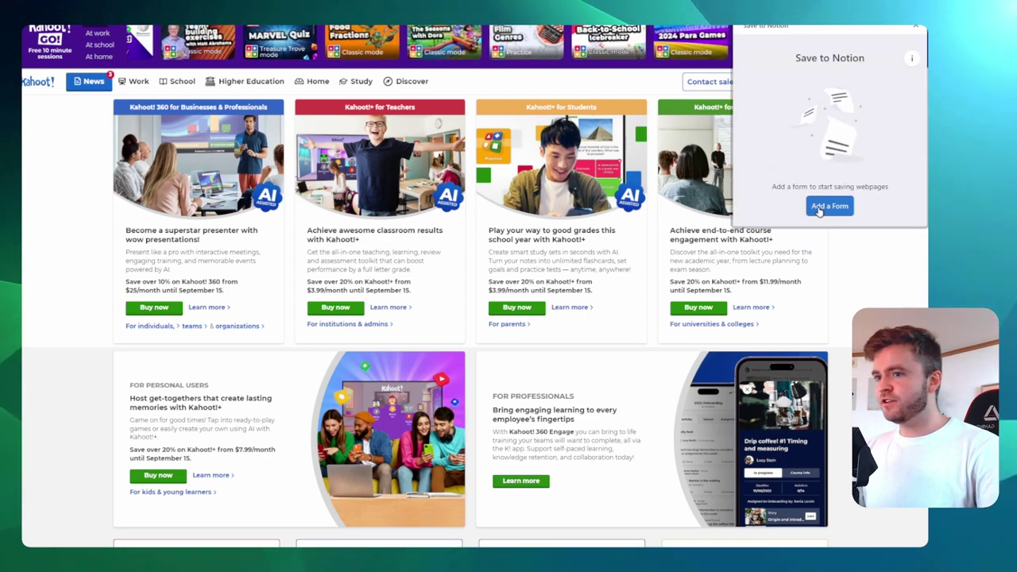
pyautogui.click(826, 207)
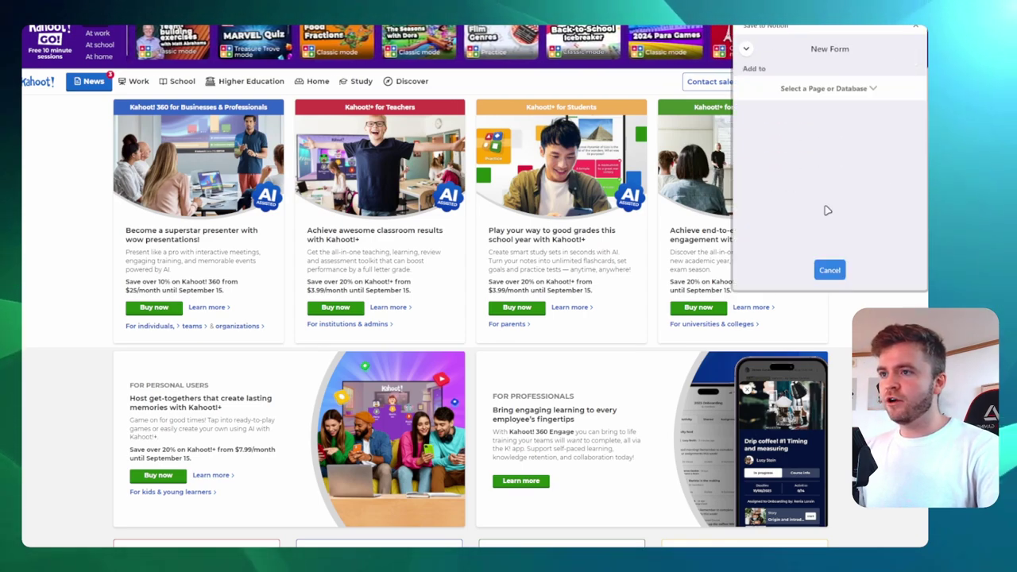
pyautogui.click(840, 89)
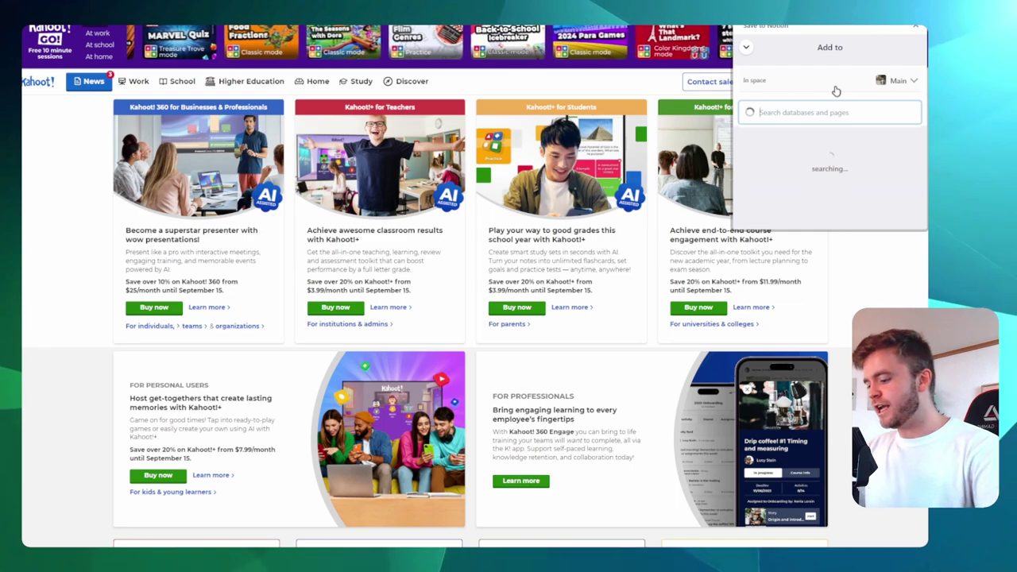
pyautogui.write('Resources Da')
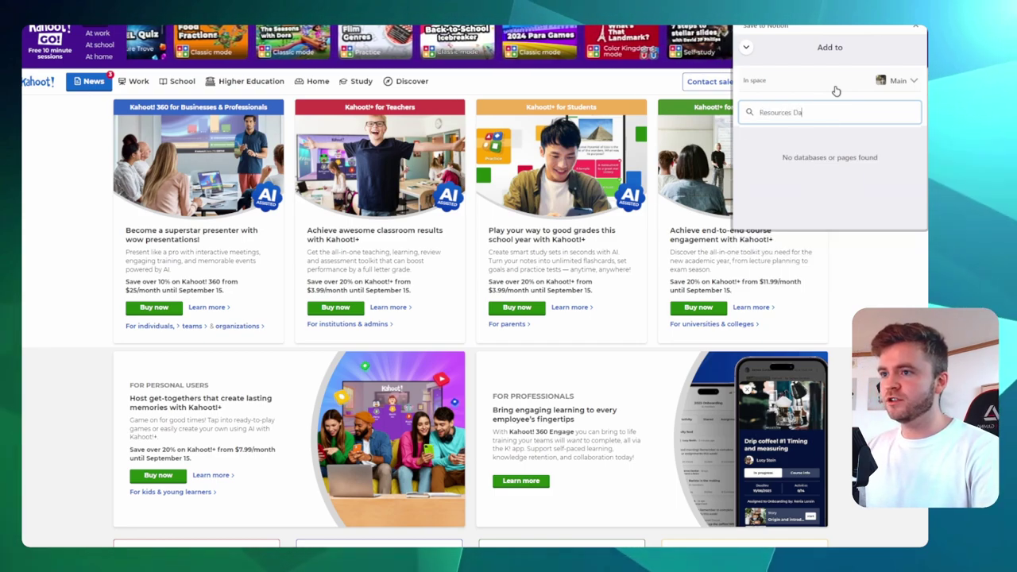
pyautogui.write('tabase')
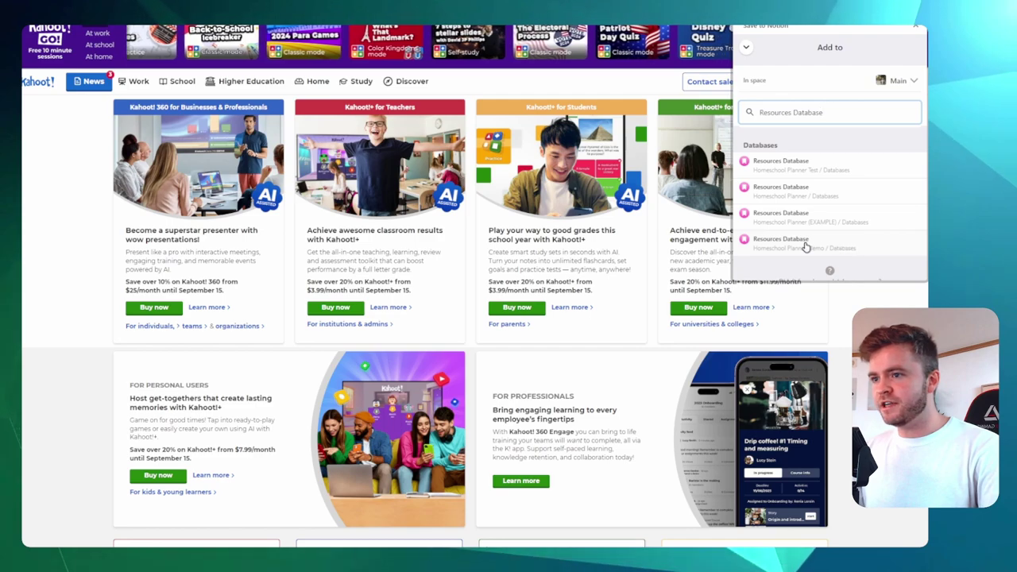
pyautogui.click(806, 244)
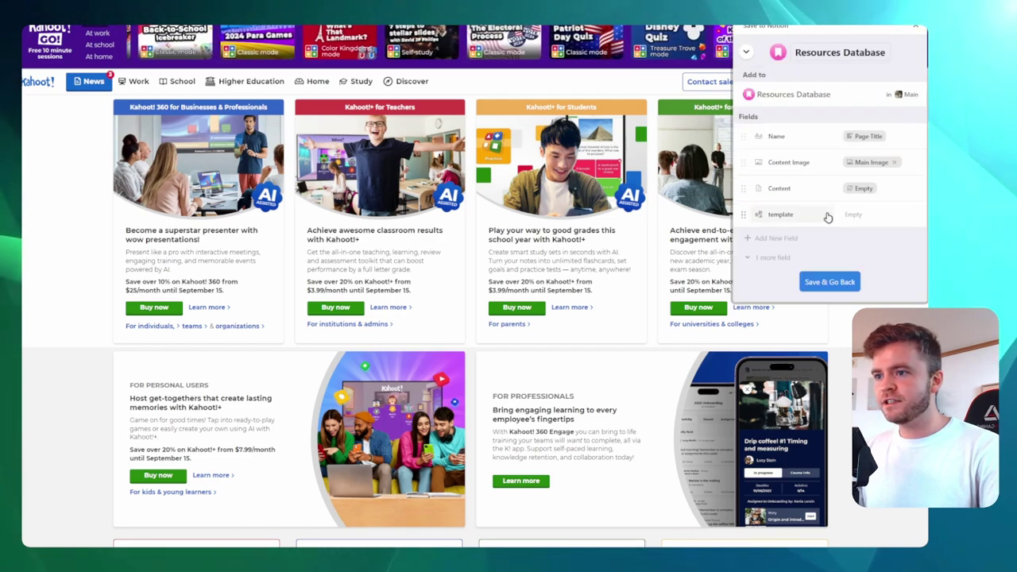
# Add the Type and Students properties as fields on the Resources Database form.
pyautogui.click(779, 238)
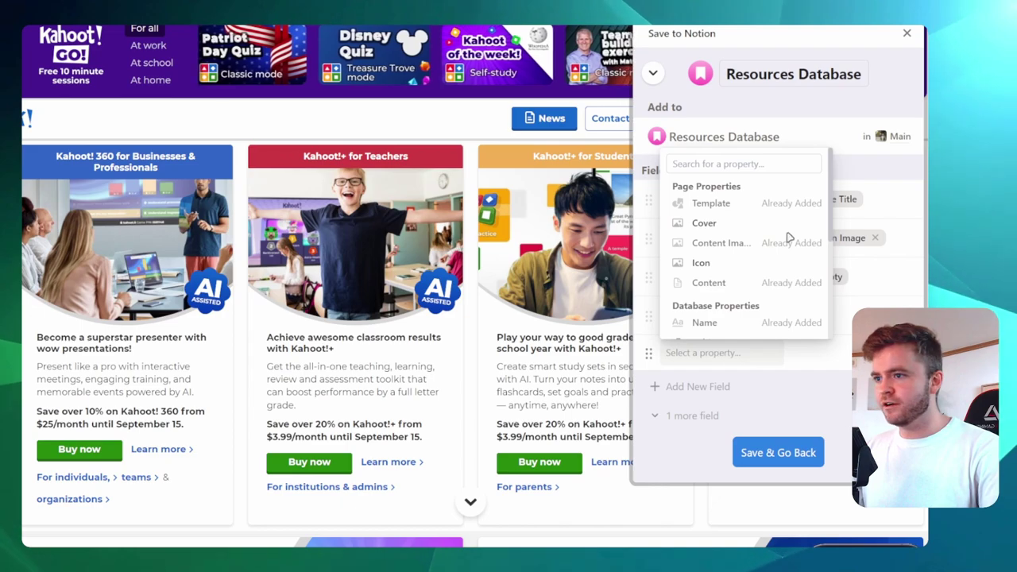
pyautogui.scroll(-5, 787, 237)
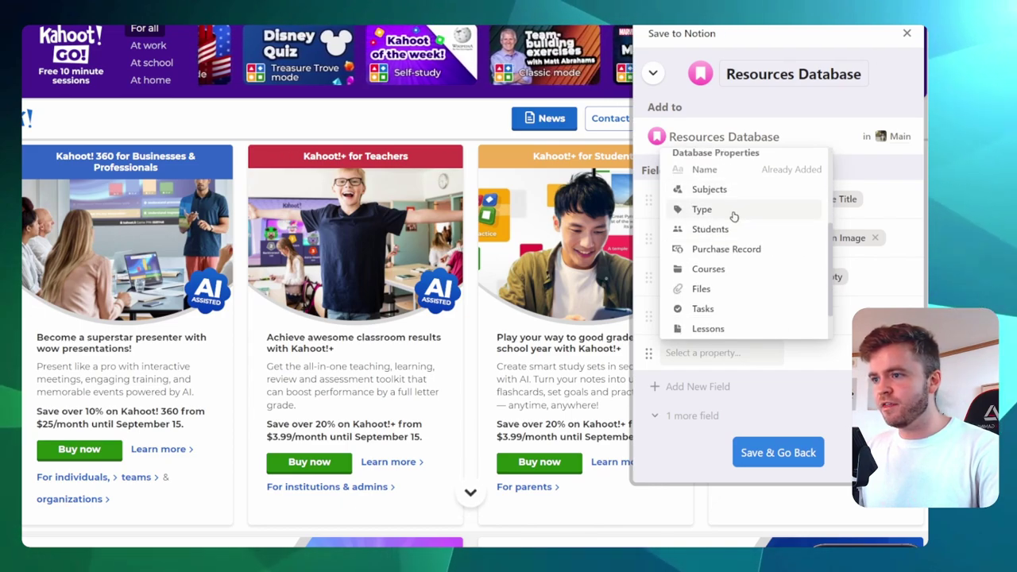
pyautogui.click(728, 214)
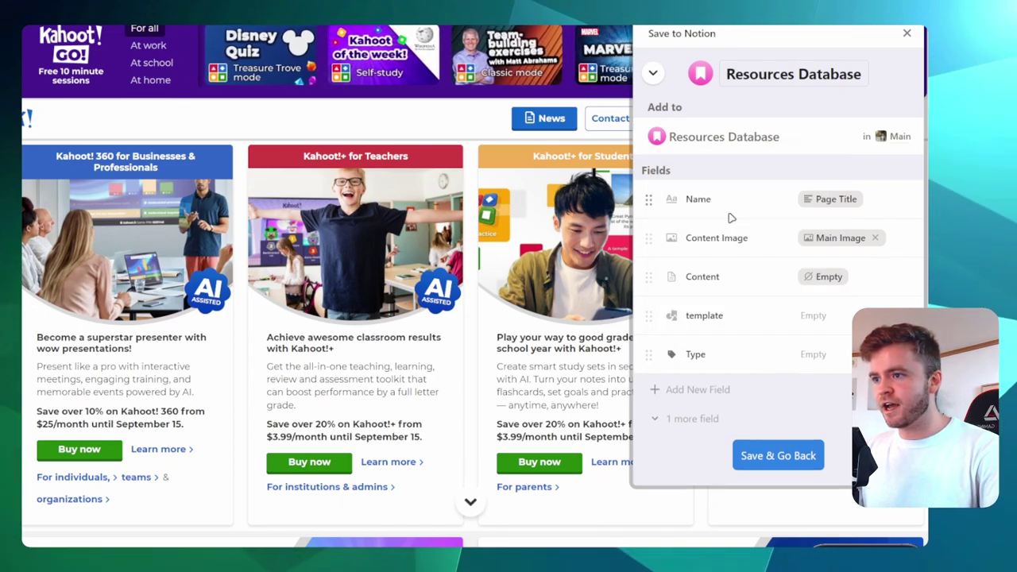
pyautogui.click(693, 391)
pyautogui.scroll(-5, 754, 298)
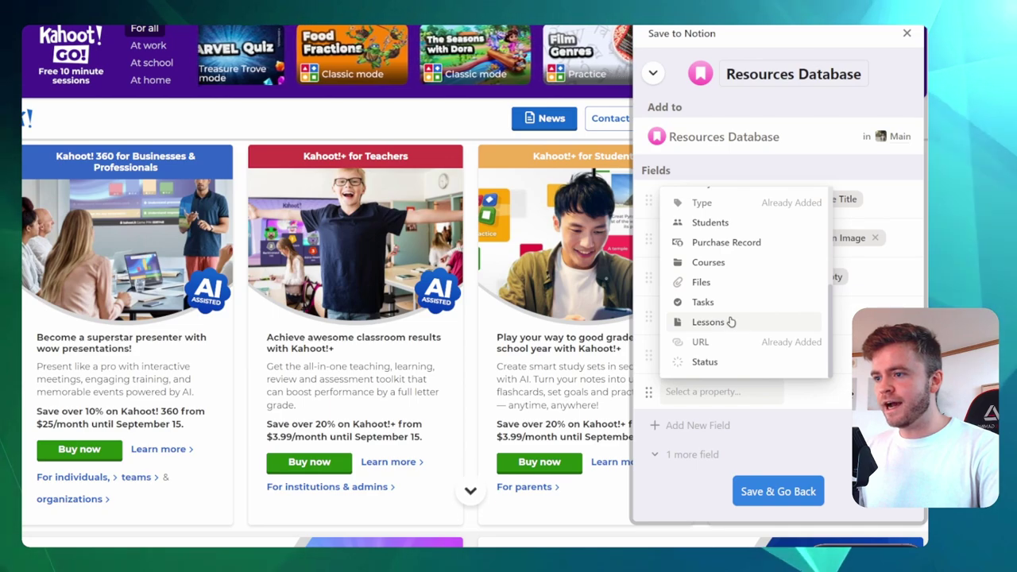
pyautogui.click(727, 224)
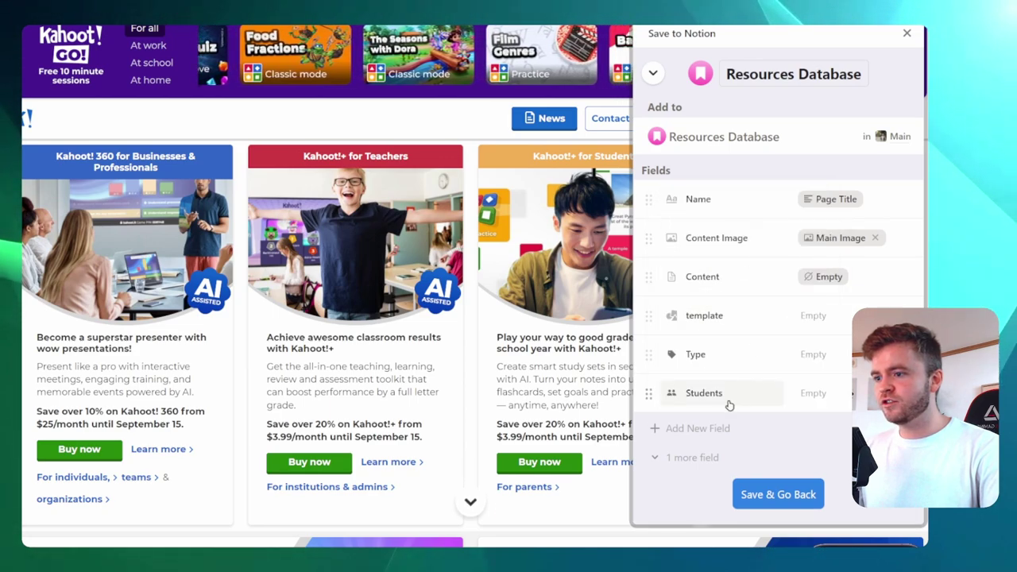
# Add the Courses and Lessons properties as fields on the Resources Database form.
pyautogui.click(675, 429)
pyautogui.scroll(-5, 746, 329)
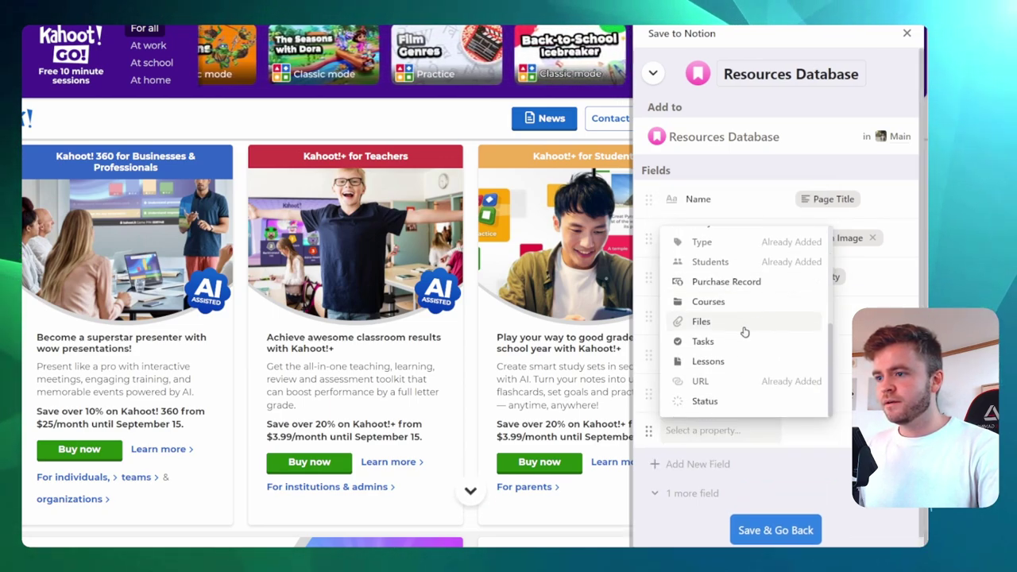
pyautogui.click(727, 302)
pyautogui.click(693, 466)
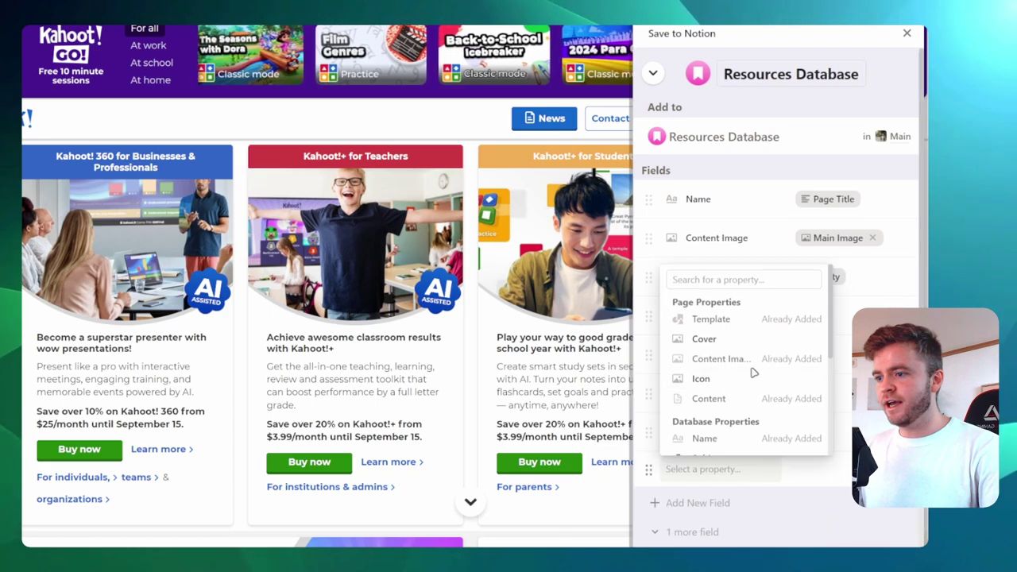
pyautogui.scroll(-3, 763, 349)
pyautogui.scroll(-2, 758, 361)
pyautogui.click(735, 398)
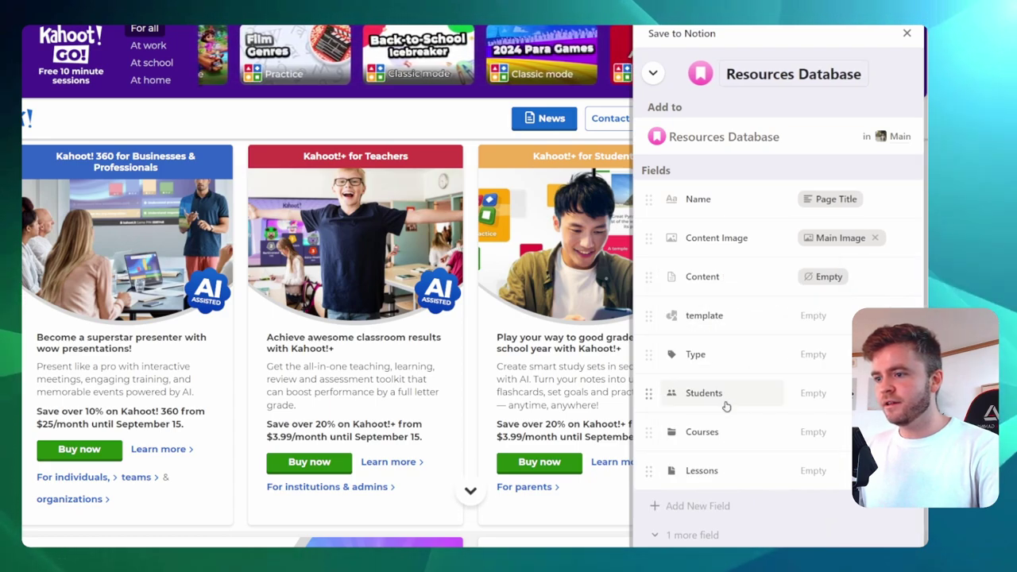
# Add the Tasks property as a field on the Resources Database form.
pyautogui.scroll(-2, 762, 357)
pyautogui.click(696, 452)
pyautogui.scroll(-3, 759, 343)
pyautogui.scroll(-2, 750, 325)
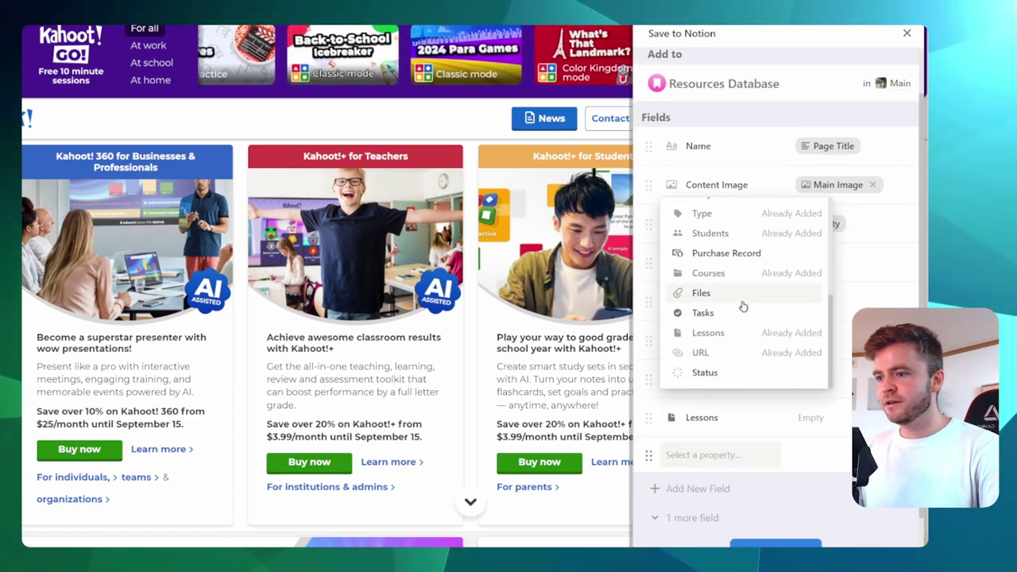
pyautogui.click(734, 315)
pyautogui.scroll(-1, 806, 261)
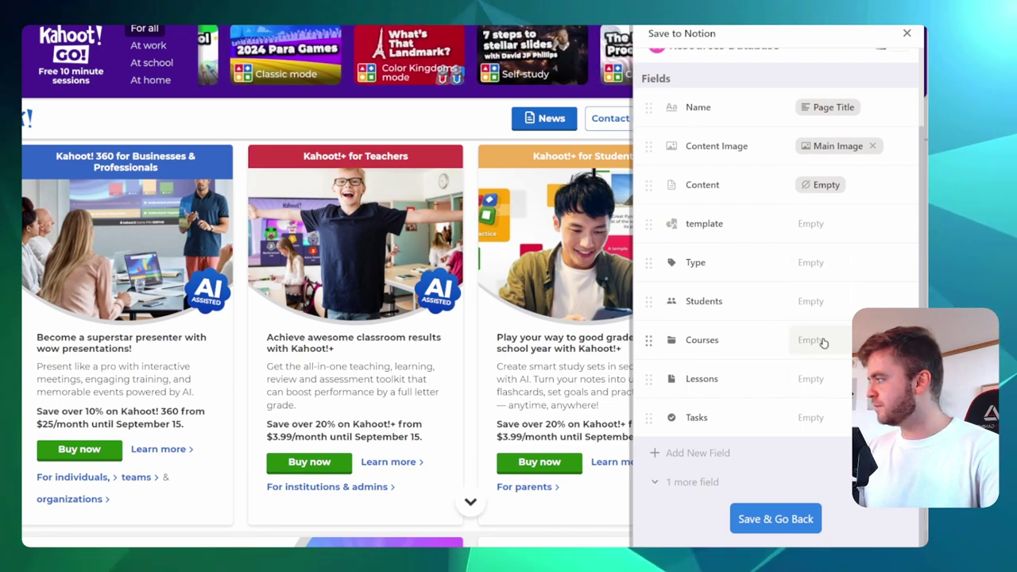
# Set the form's template to New Resource, save the form and close the Save to Notion popup.
pyautogui.click(810, 223)
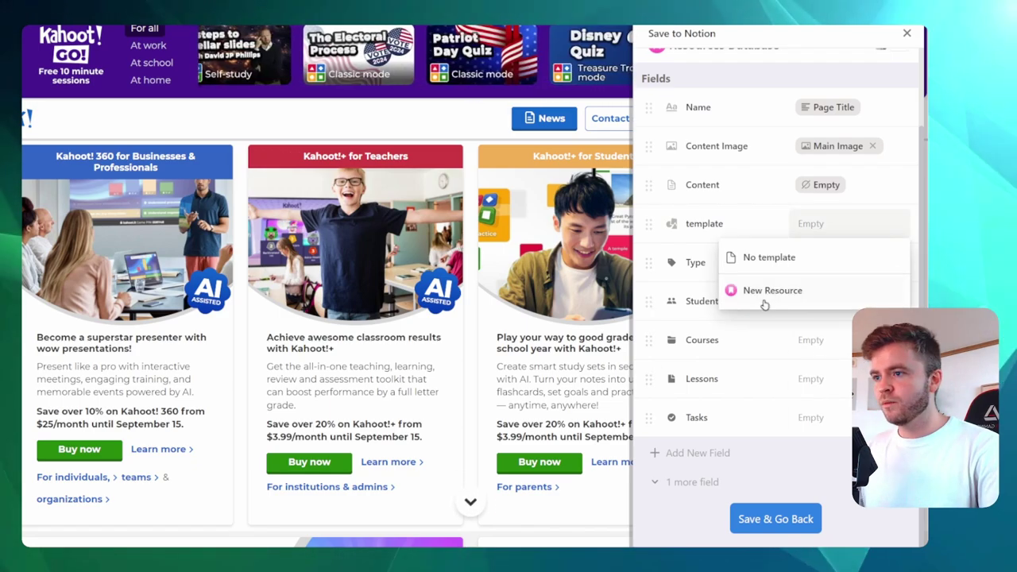
pyautogui.click(781, 290)
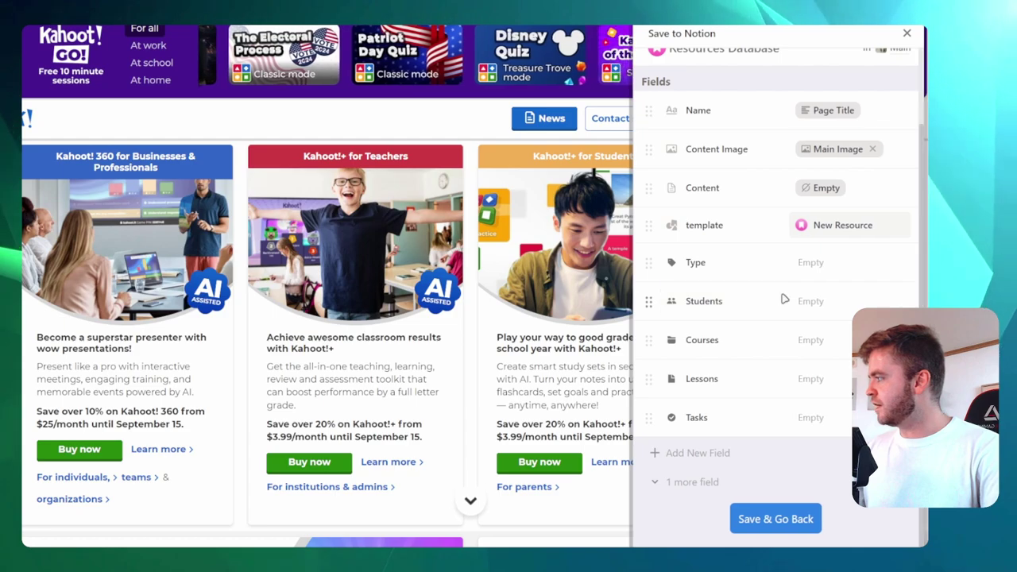
pyautogui.click(775, 519)
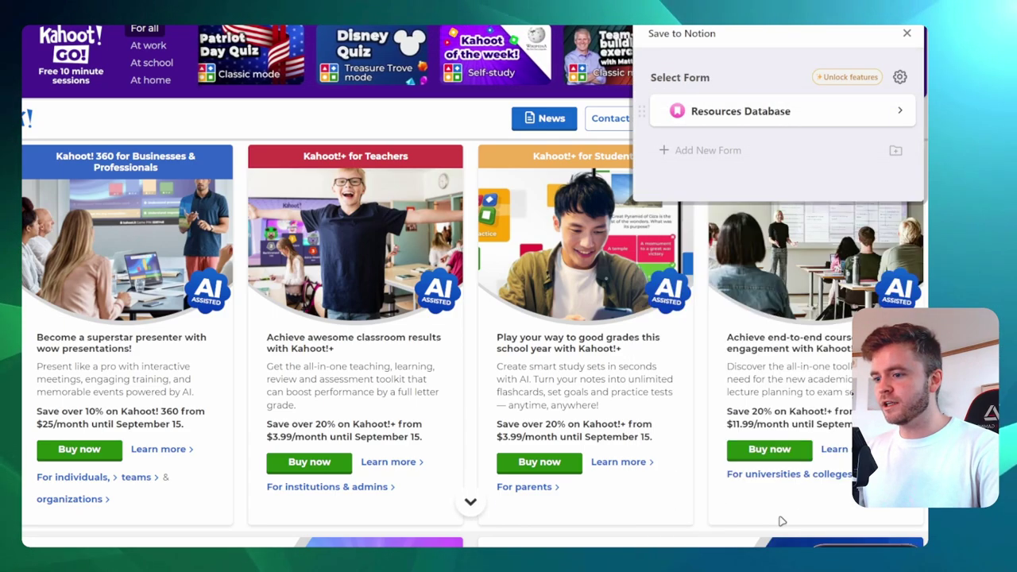
pyautogui.click(907, 35)
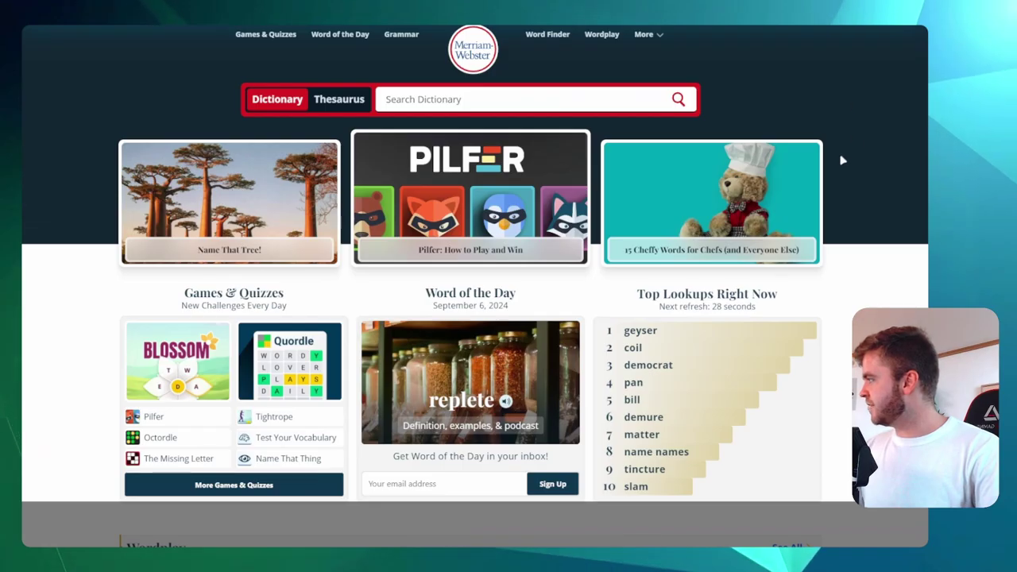
# Open the Resources Database form on the Merriam-Webster homepage and shorten the entry's name to "Merriam-Webster: Dictionary".
pyautogui.scroll(-4, 840, 159)
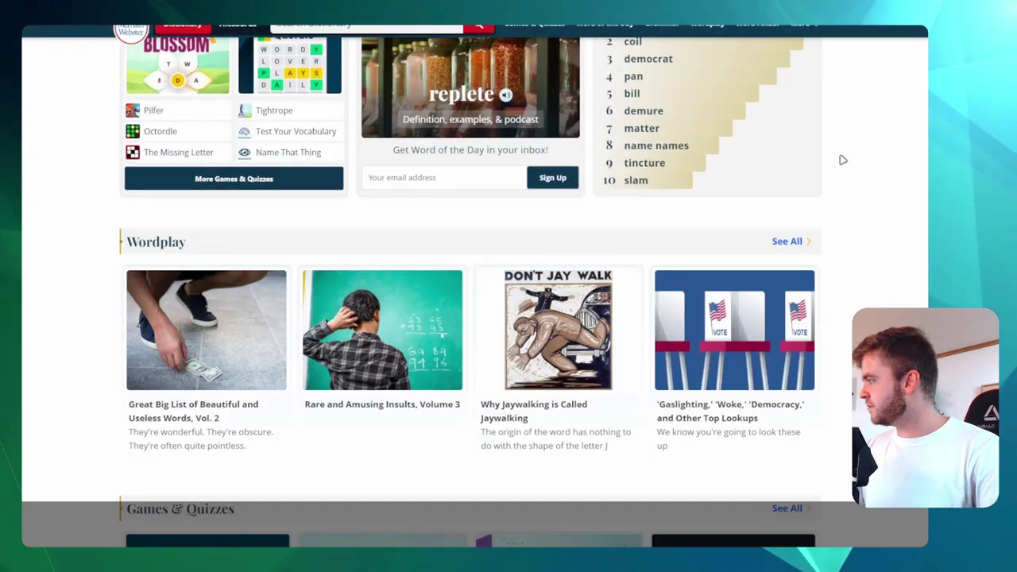
pyautogui.scroll(-3, 842, 159)
pyautogui.scroll(7, 840, 163)
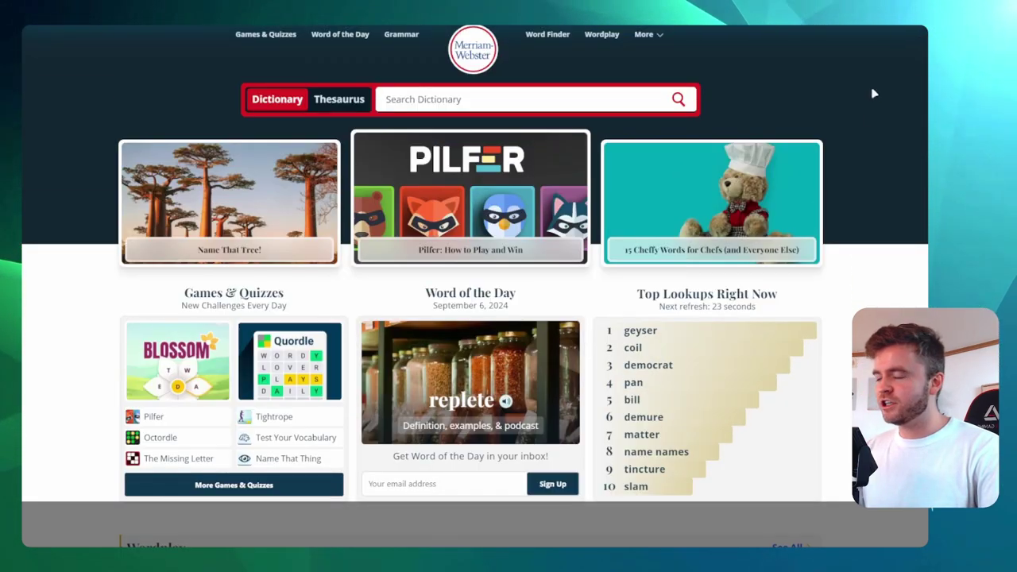
pyautogui.click(905, 4)
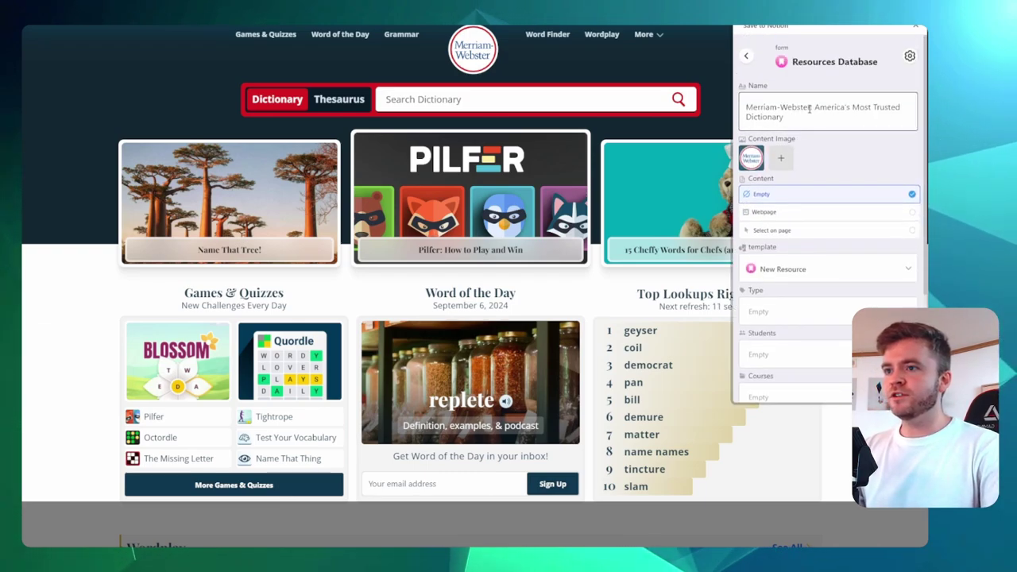
pyautogui.press('BackSpace')
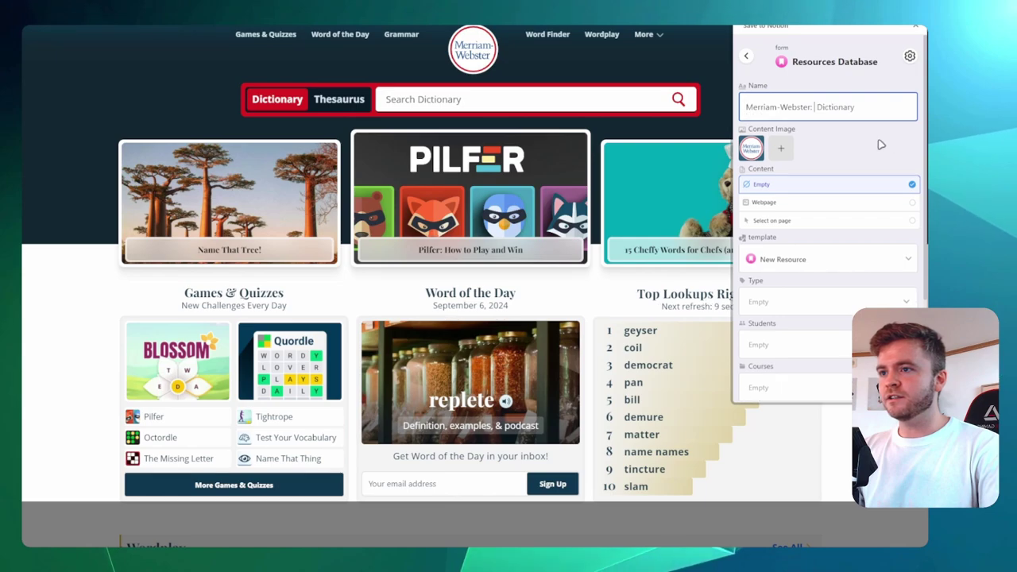
# Set the Merriam-Webster entry's Type to Reference.
pyautogui.scroll(-1, 840, 156)
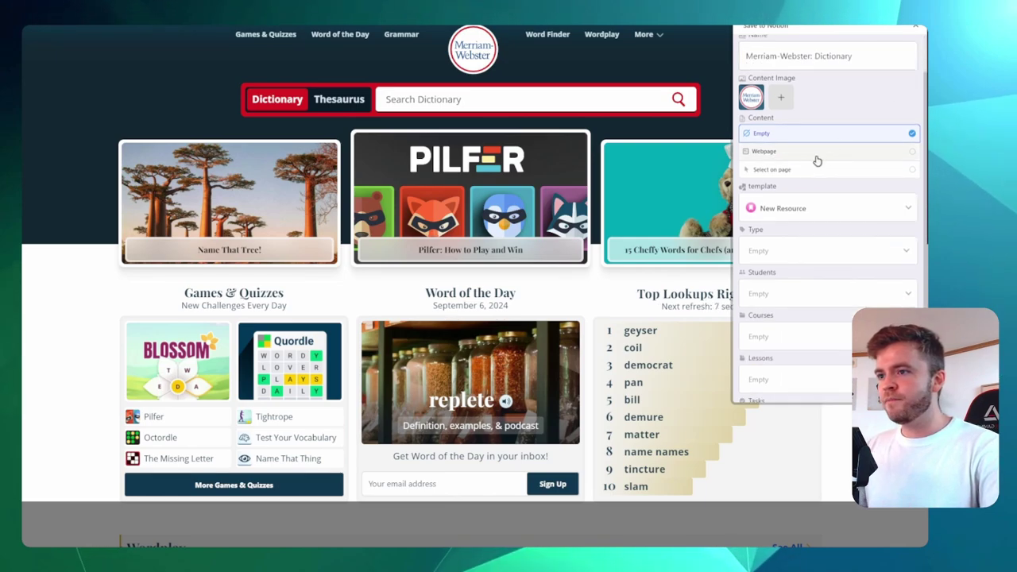
pyautogui.scroll(-2, 800, 163)
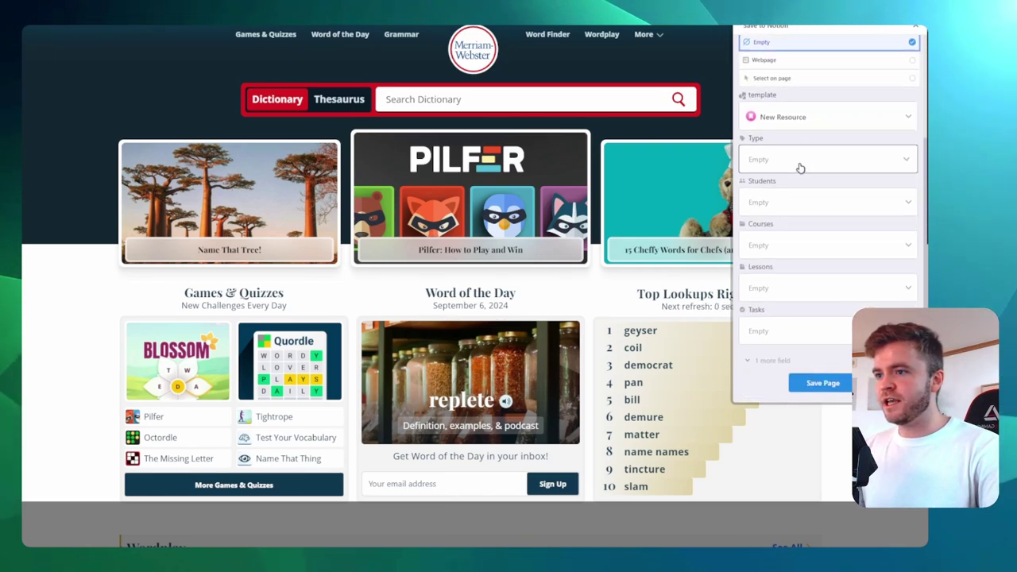
pyautogui.click(799, 163)
pyautogui.scroll(-2, 823, 216)
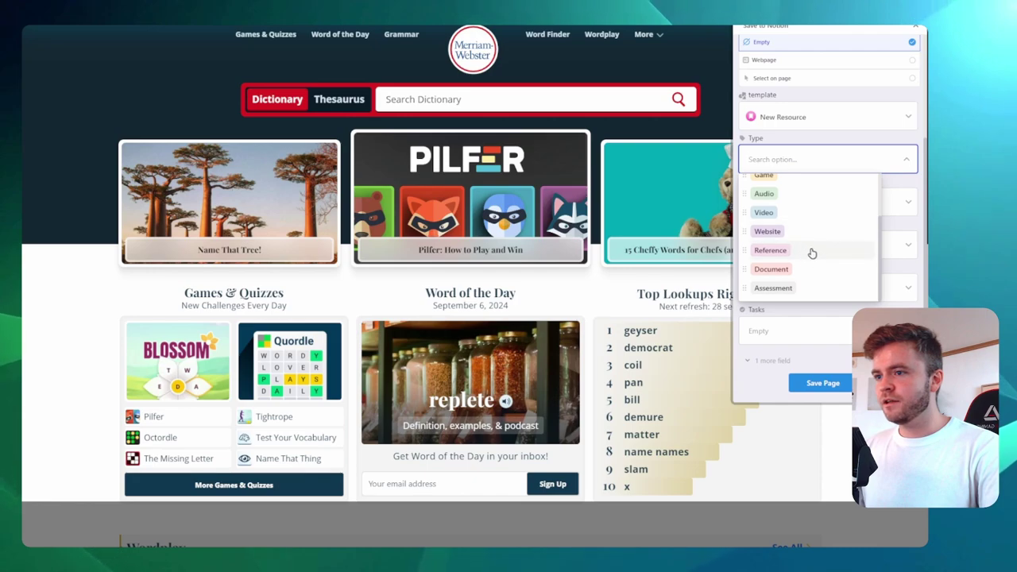
pyautogui.click(826, 142)
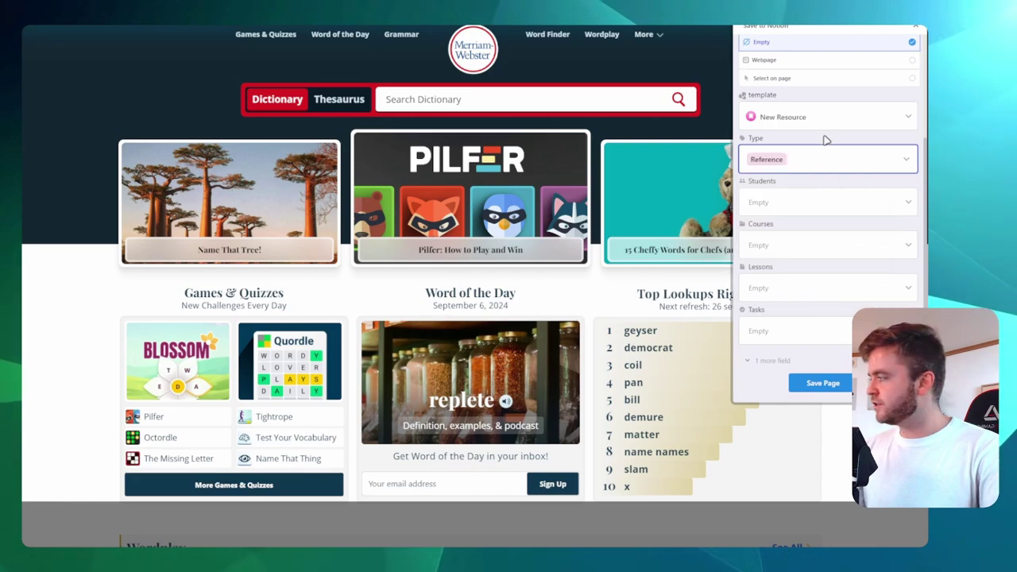
# Link both students to the Merriam-Webster entry, save the page to Notion and close the popup.
pyautogui.click(835, 204)
pyautogui.click(794, 262)
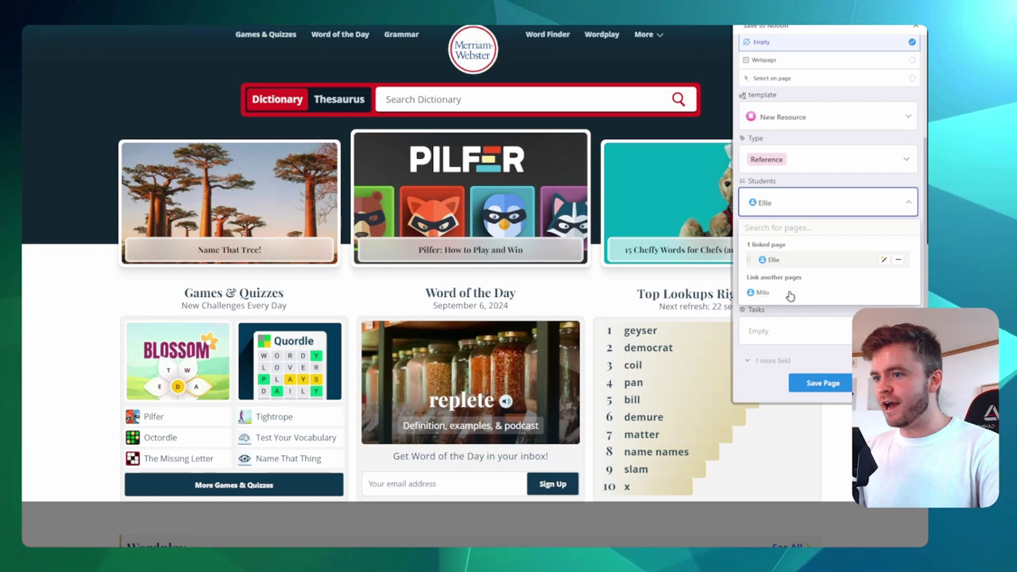
pyautogui.click(790, 294)
pyautogui.click(843, 139)
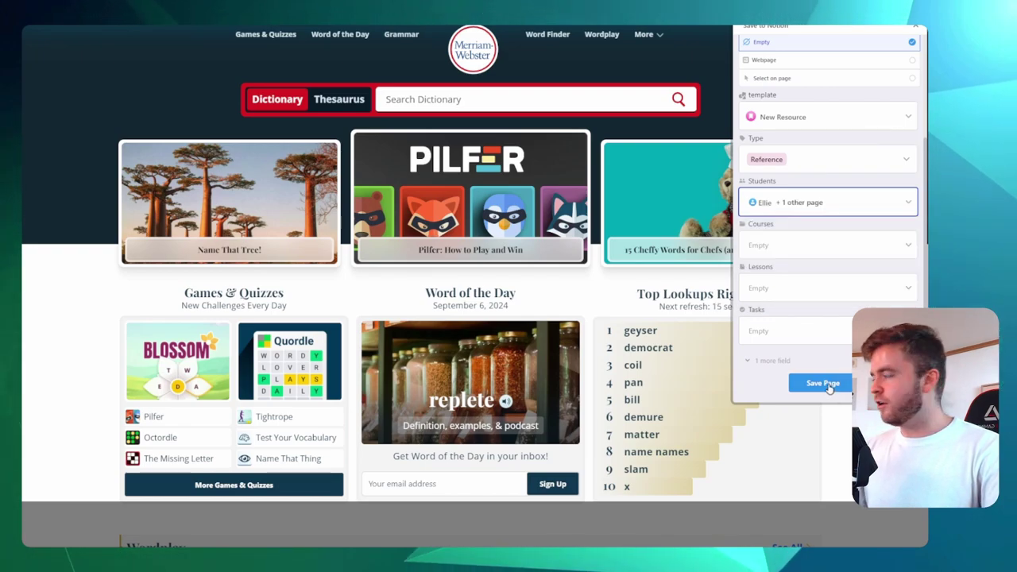
pyautogui.click(825, 383)
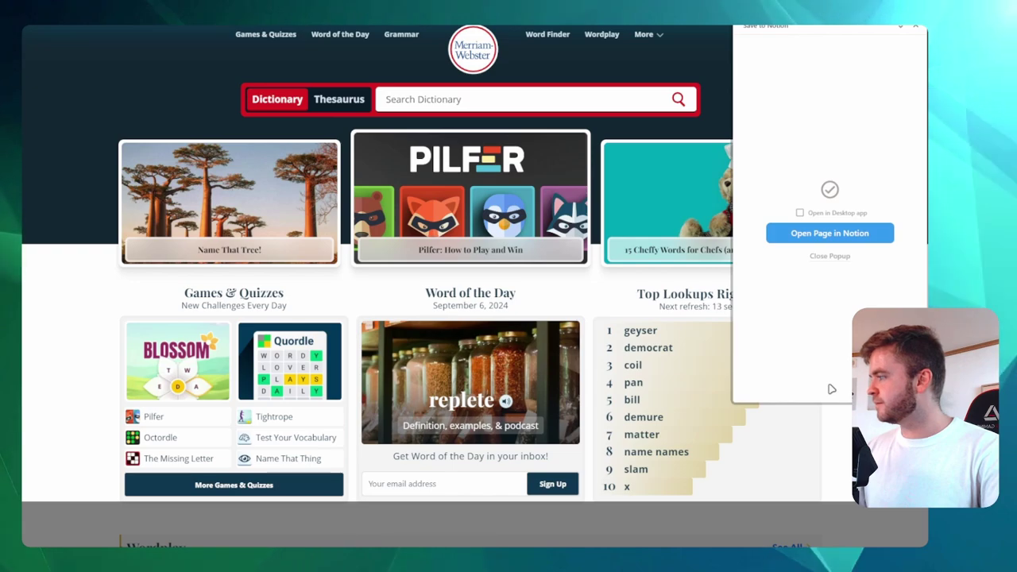
pyautogui.click(824, 258)
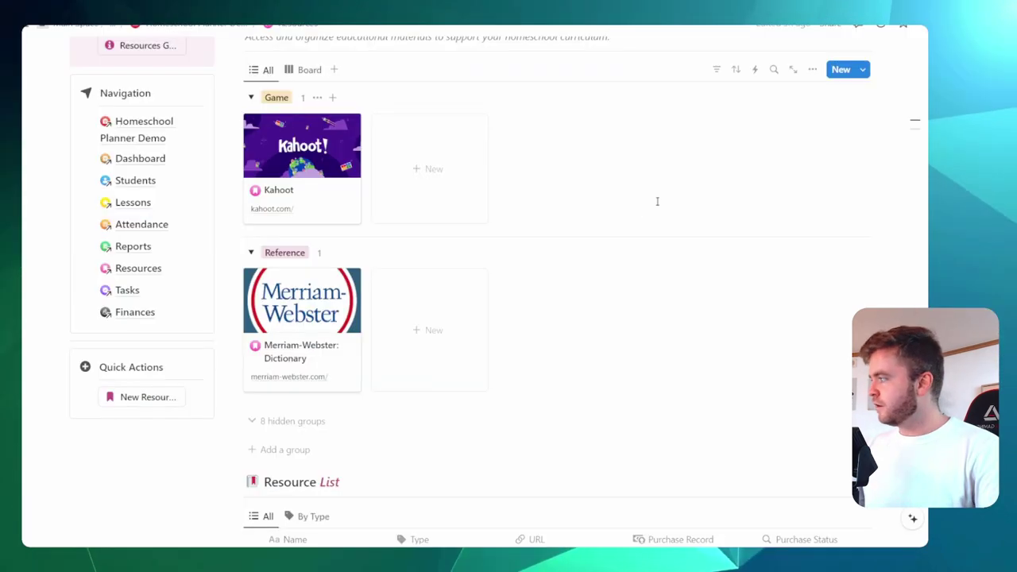
# Open the Merriam-Webster: Dictionary entry on the Resources page and review its properties and saved image.
pyautogui.click(288, 324)
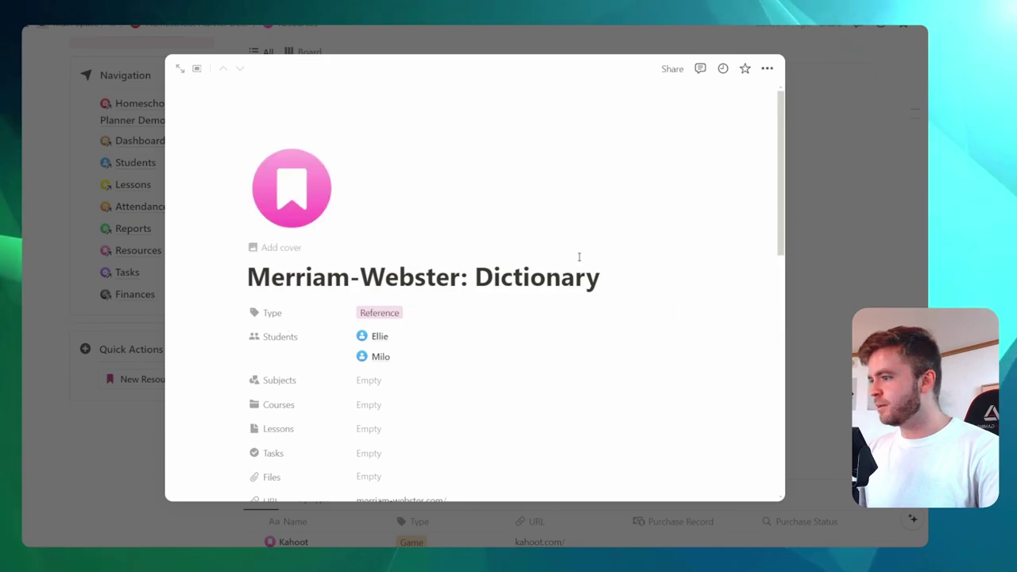
pyautogui.scroll(-3, 556, 257)
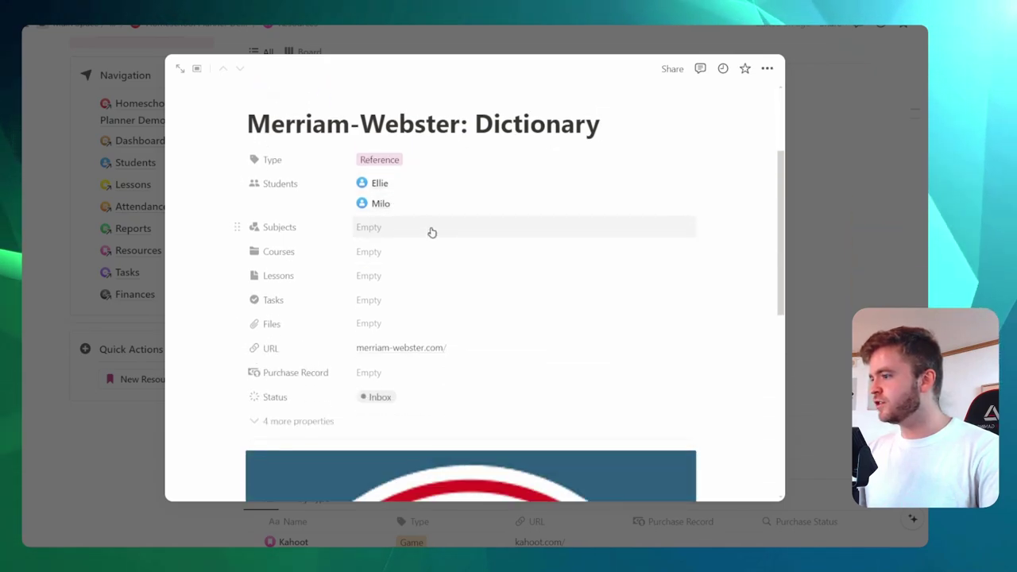
pyautogui.scroll(-2, 429, 231)
pyautogui.scroll(-4, 381, 238)
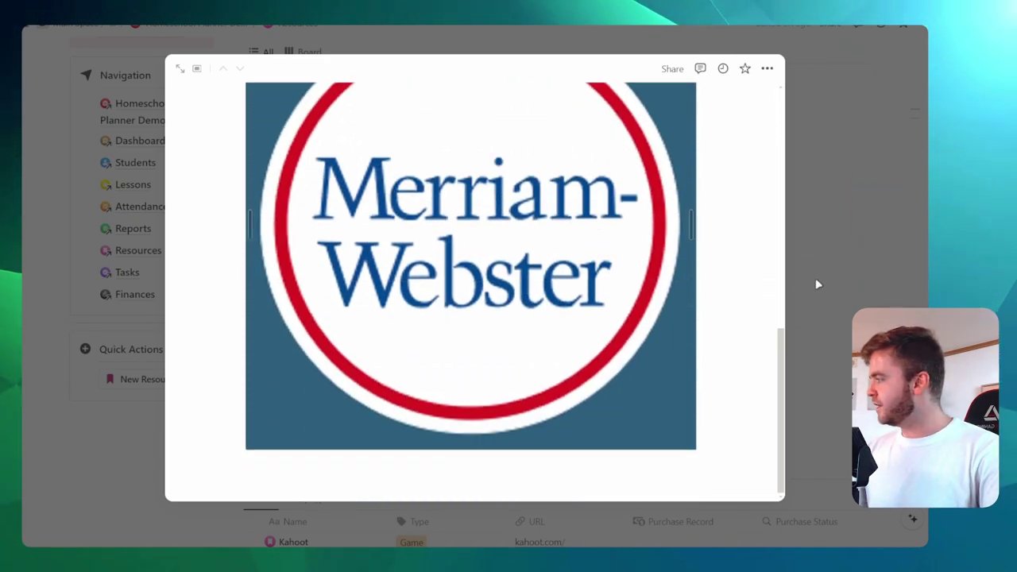
# Close the Merriam-Webster entry and look over the One-Time Tasks and Weekly Schedule sections of the Tasks page.
pyautogui.click(854, 244)
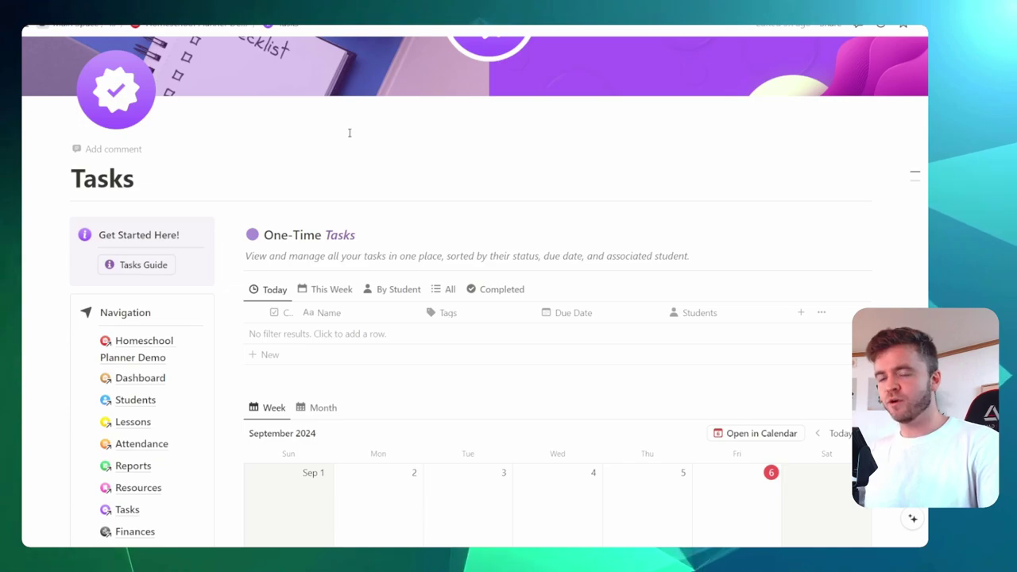
pyautogui.scroll(-1, 350, 138)
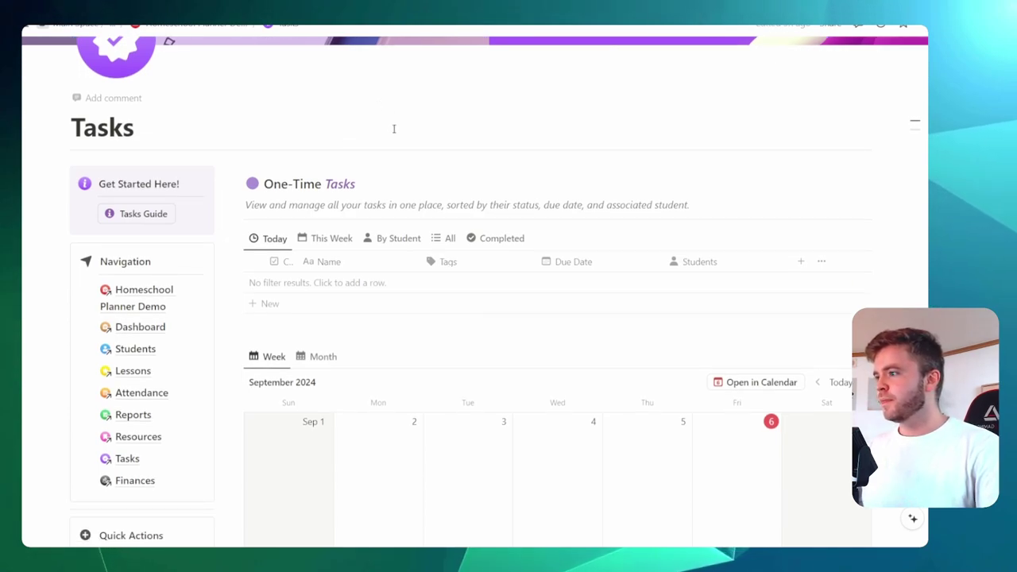
pyautogui.click(402, 182)
pyautogui.scroll(-1, 400, 177)
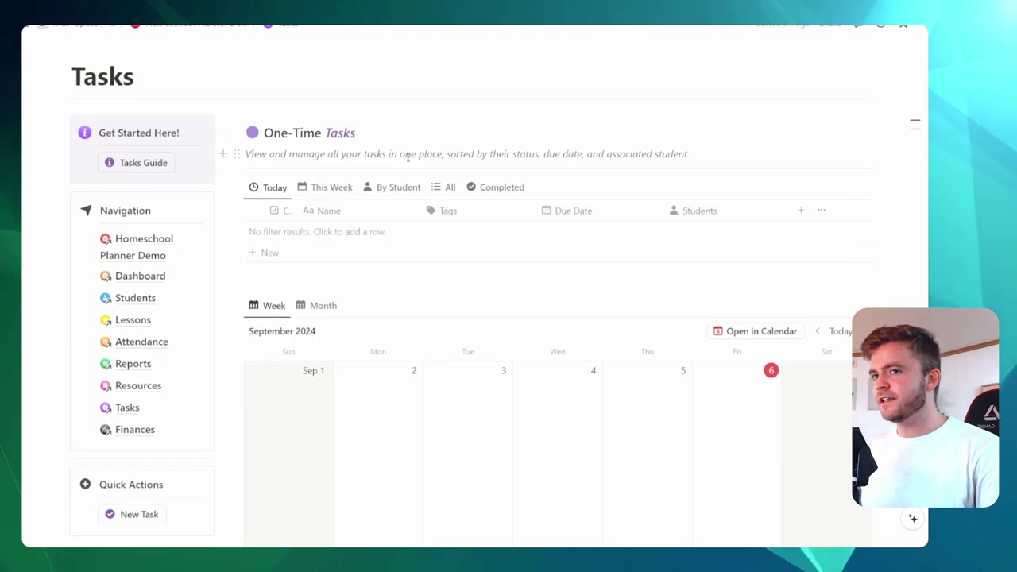
pyautogui.scroll(1, 399, 176)
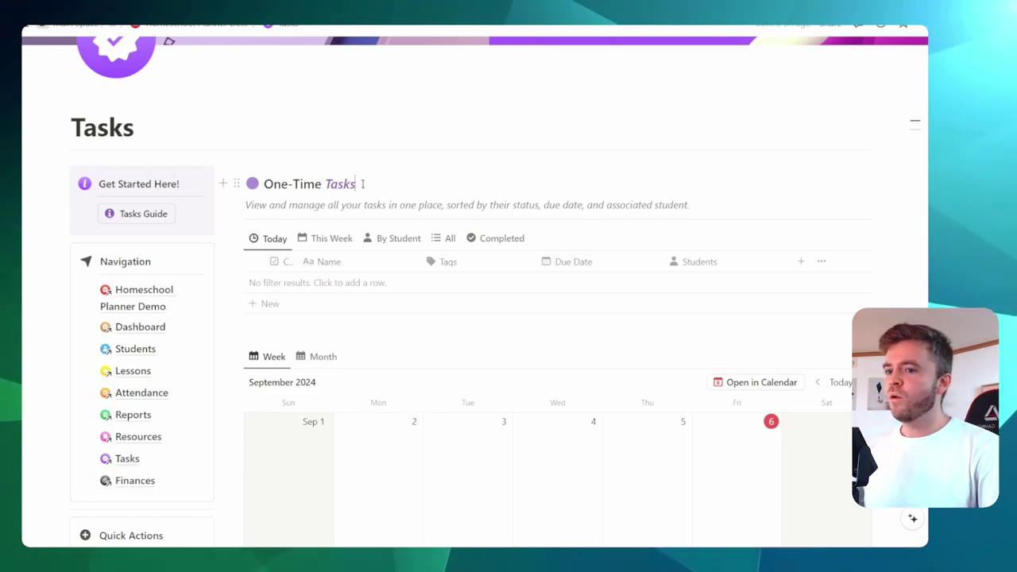
pyautogui.scroll(-5, 363, 185)
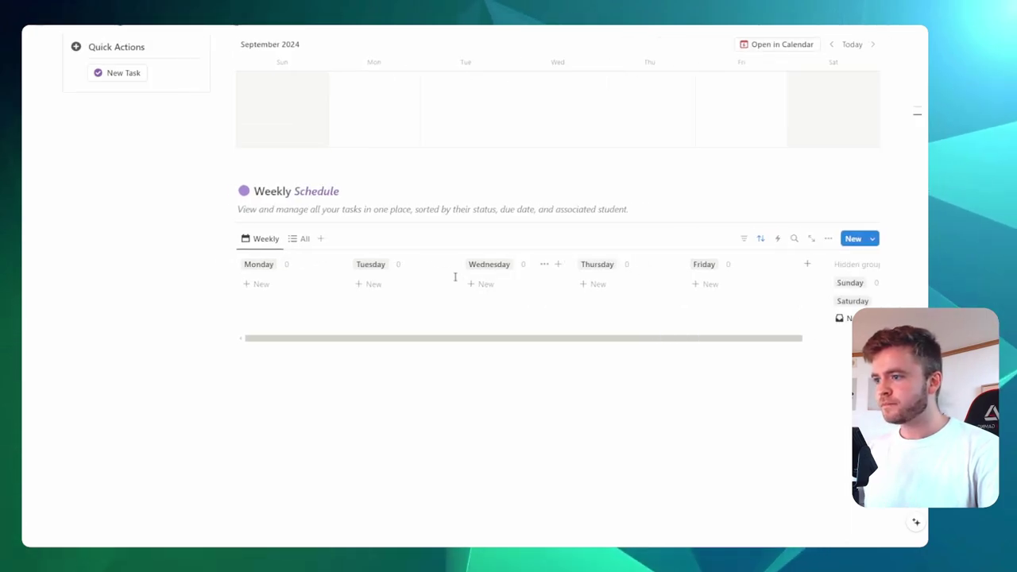
pyautogui.scroll(10, 442, 275)
pyautogui.scroll(-2, 449, 284)
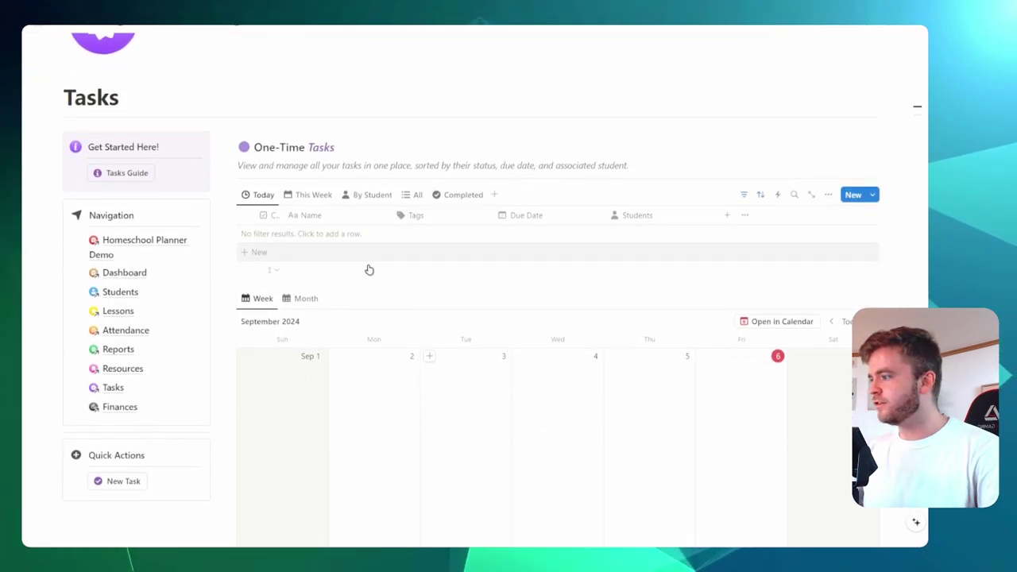
# Create a new task on the Tasks page and name it "Field Trip (Science Center)".
pyautogui.click(123, 481)
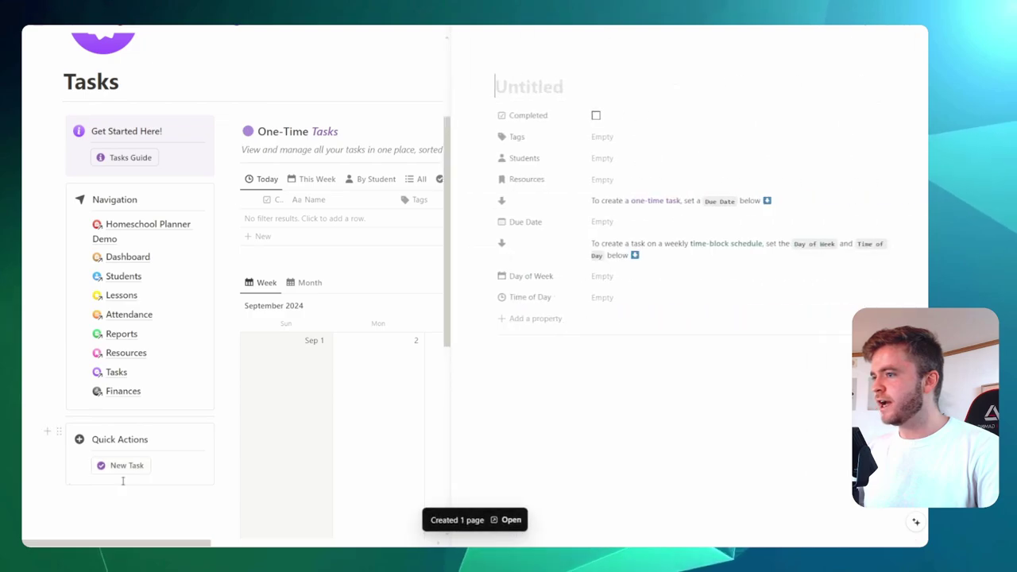
pyautogui.click(538, 85)
pyautogui.write('Field Trip (')
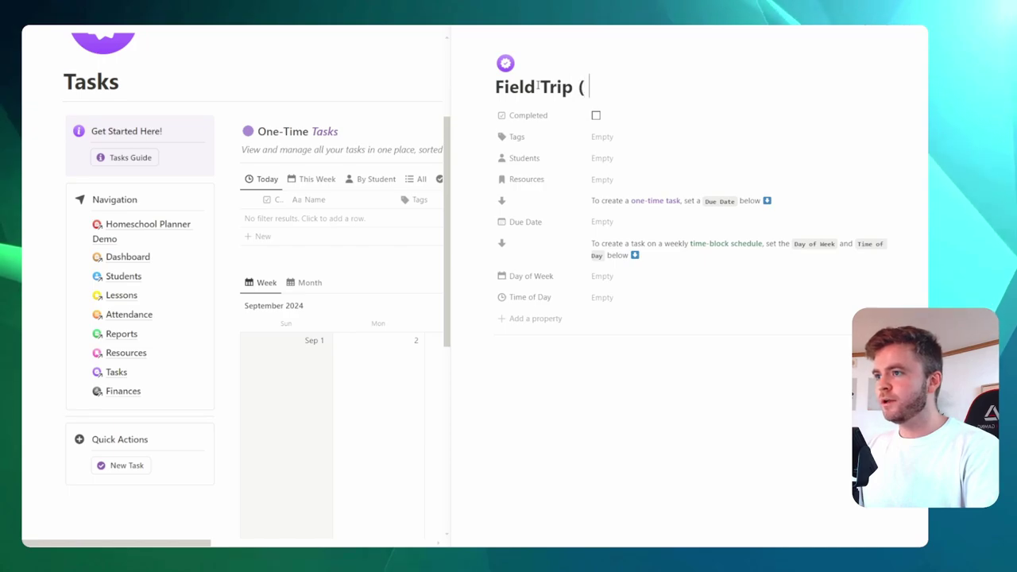
pyautogui.write('Science Center)')
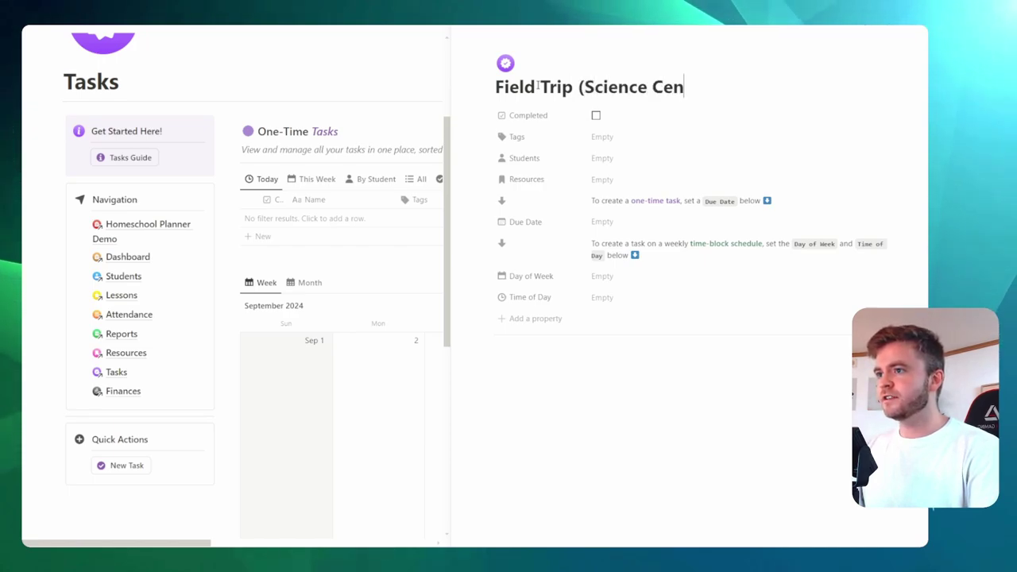
# Tag the Field Trip task with Brain Power and Family Time.
pyautogui.click(658, 137)
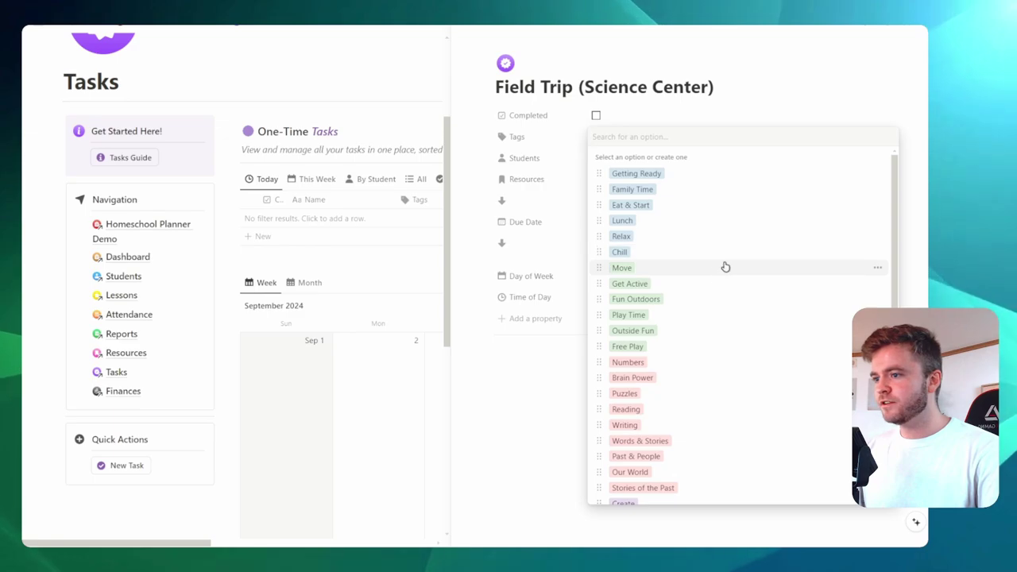
pyautogui.click(699, 377)
pyautogui.scroll(2, 712, 243)
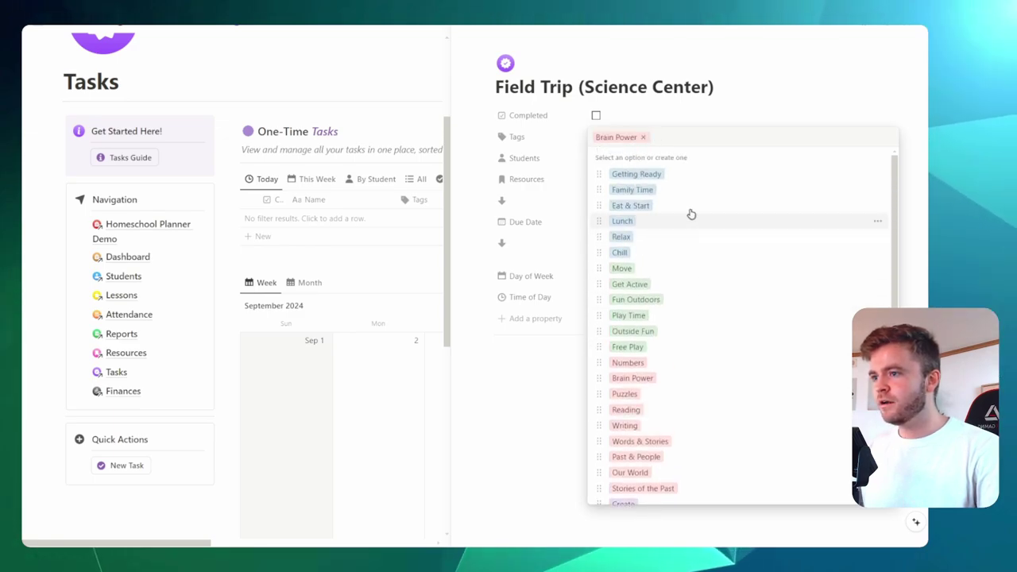
pyautogui.click(671, 190)
pyautogui.click(551, 135)
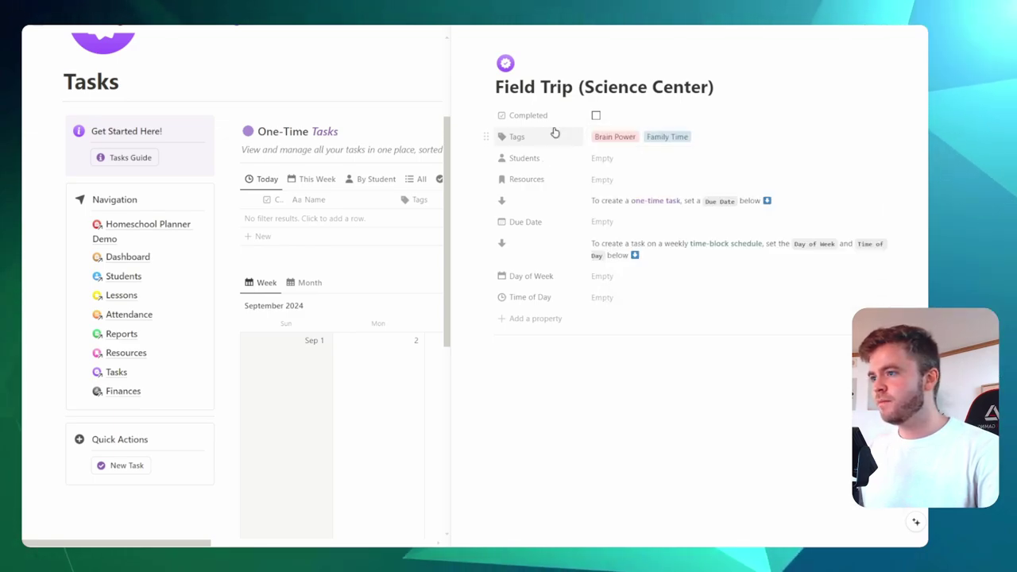
# Link both students to the Field Trip task, and check the linkable resources without adding one.
pyautogui.click(650, 158)
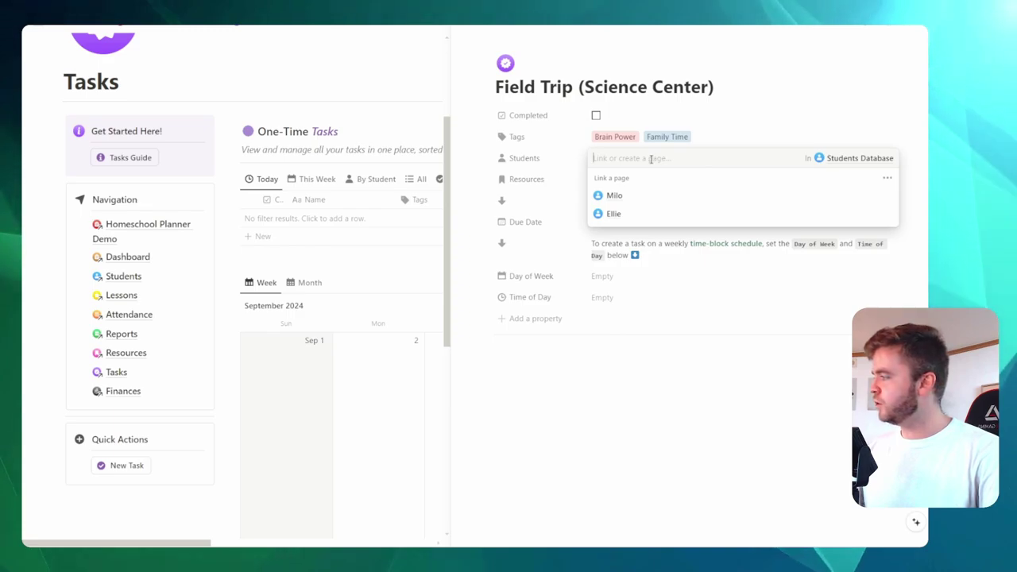
pyautogui.click(645, 196)
pyautogui.click(639, 234)
pyautogui.click(755, 118)
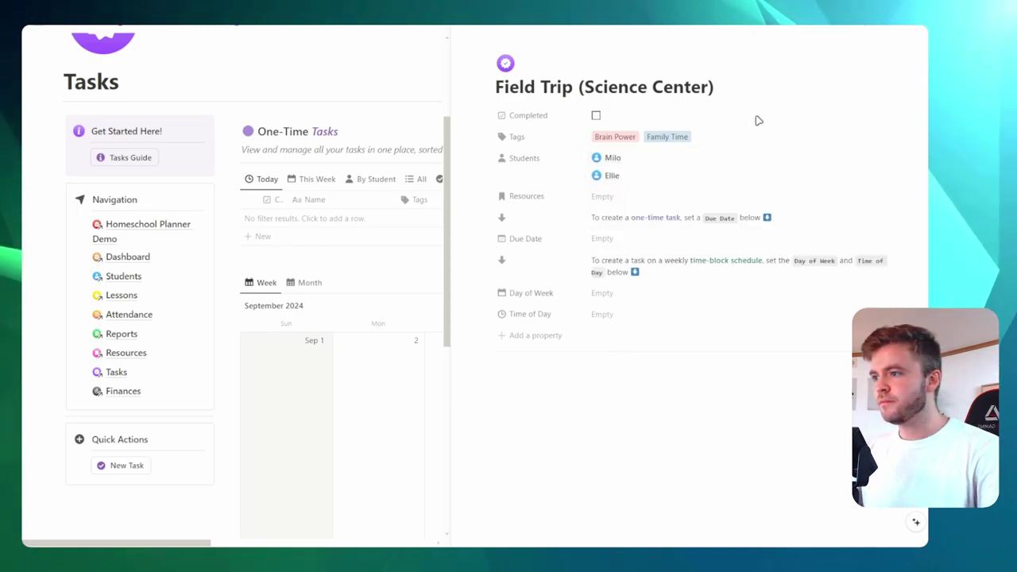
pyautogui.click(611, 200)
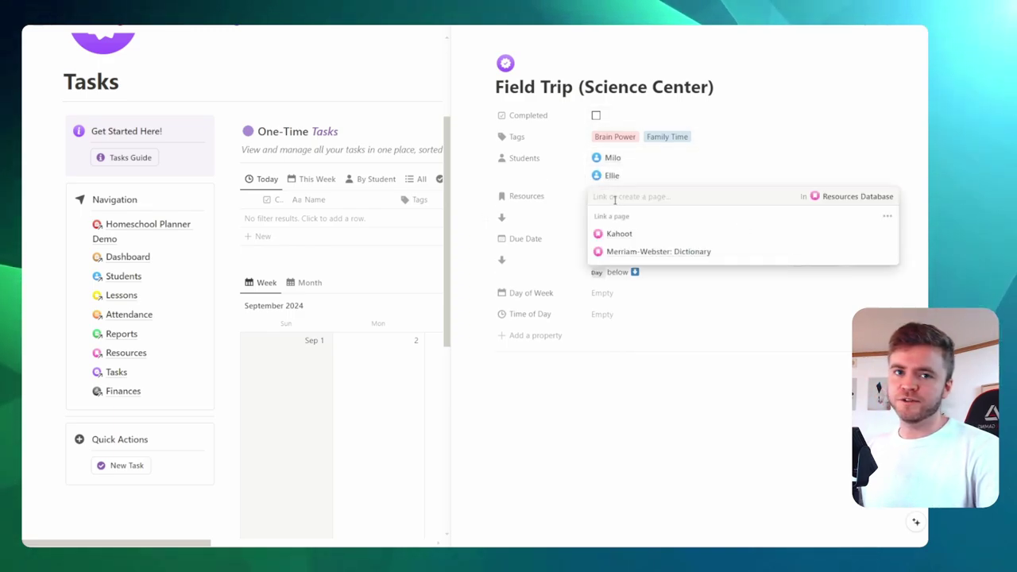
pyautogui.press('Escape')
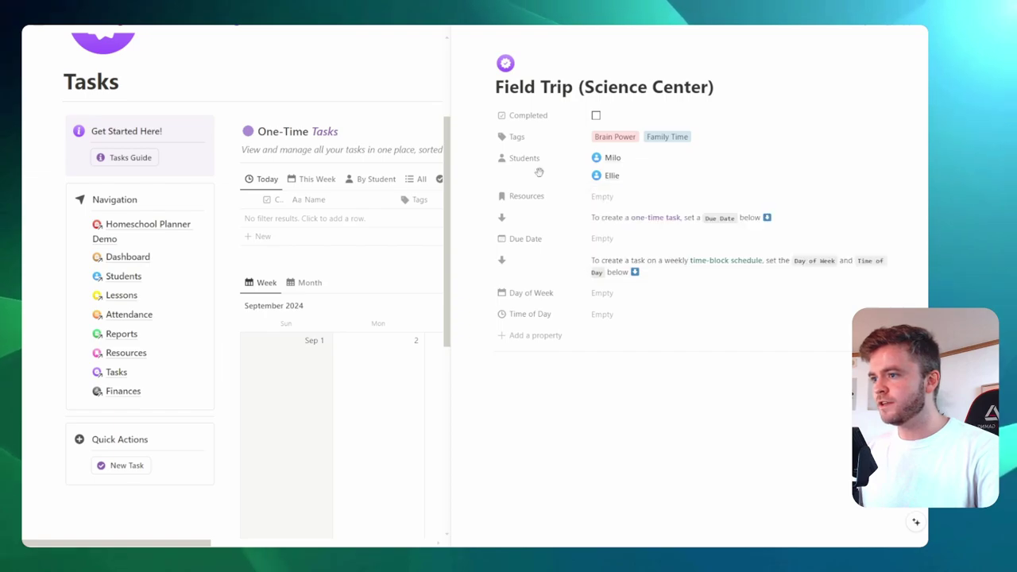
# Set the Field Trip task's Due Date to September 7, 2024 and close the task.
pyautogui.press('super+equal')
pyautogui.press('super+equal')
pyautogui.scroll(-2, 578, 222)
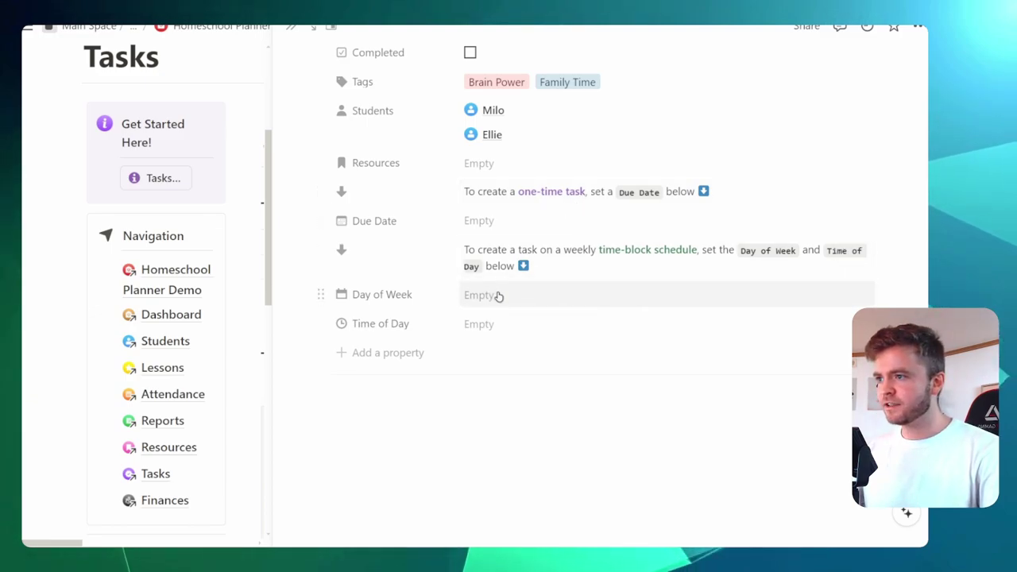
pyautogui.click(483, 224)
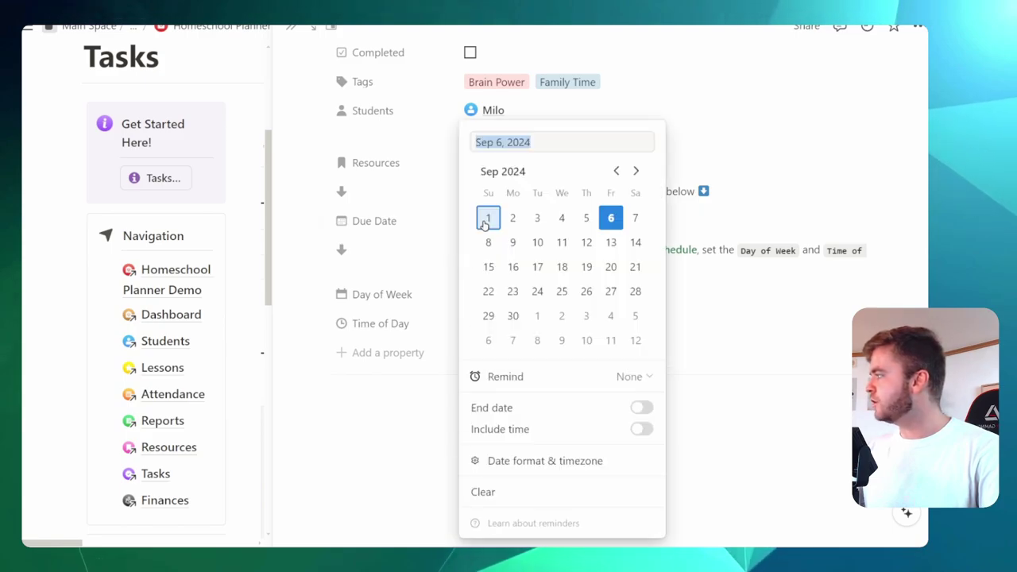
pyautogui.click(633, 219)
pyautogui.click(740, 191)
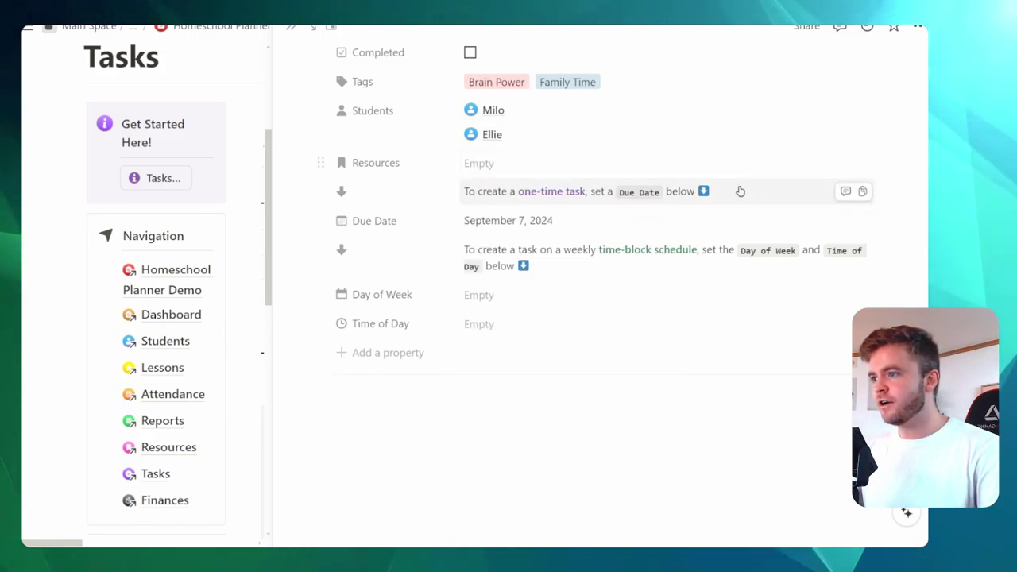
pyautogui.scroll(3, 740, 192)
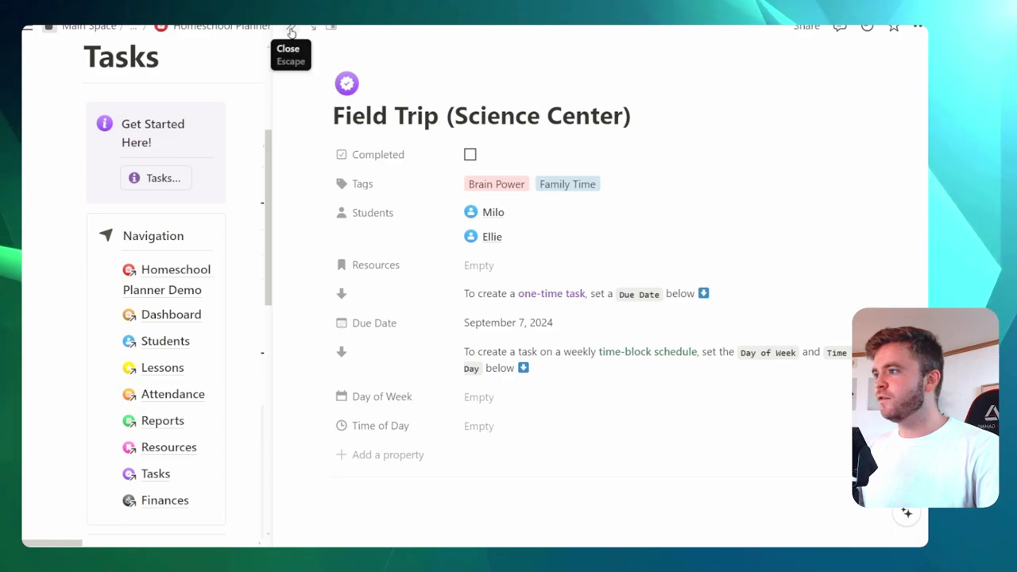
pyautogui.click(292, 31)
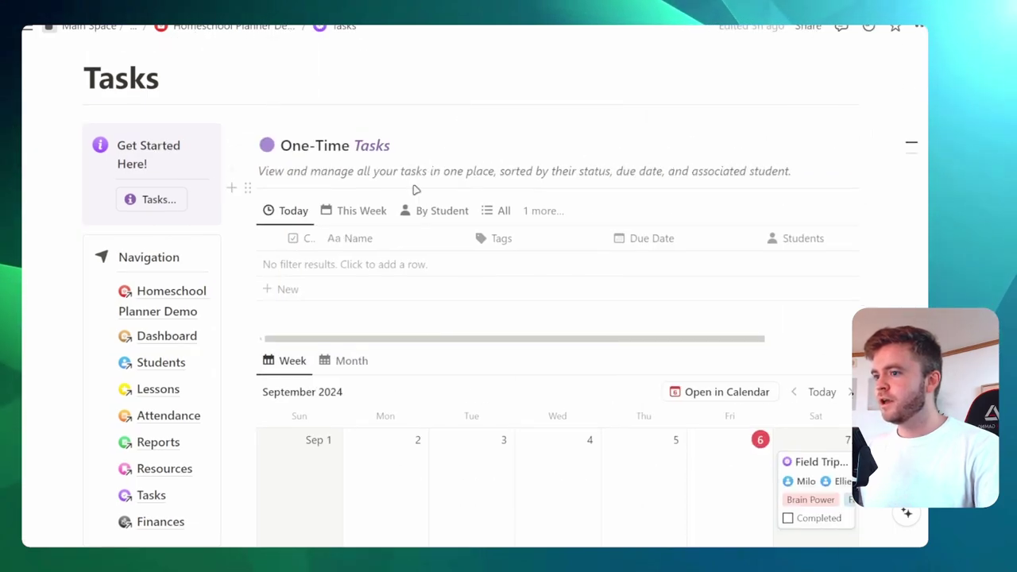
# Switch the One-Time Tasks table to the This Week view and widen its Tags column to fit both tags.
pyautogui.scroll(-3, 826, 249)
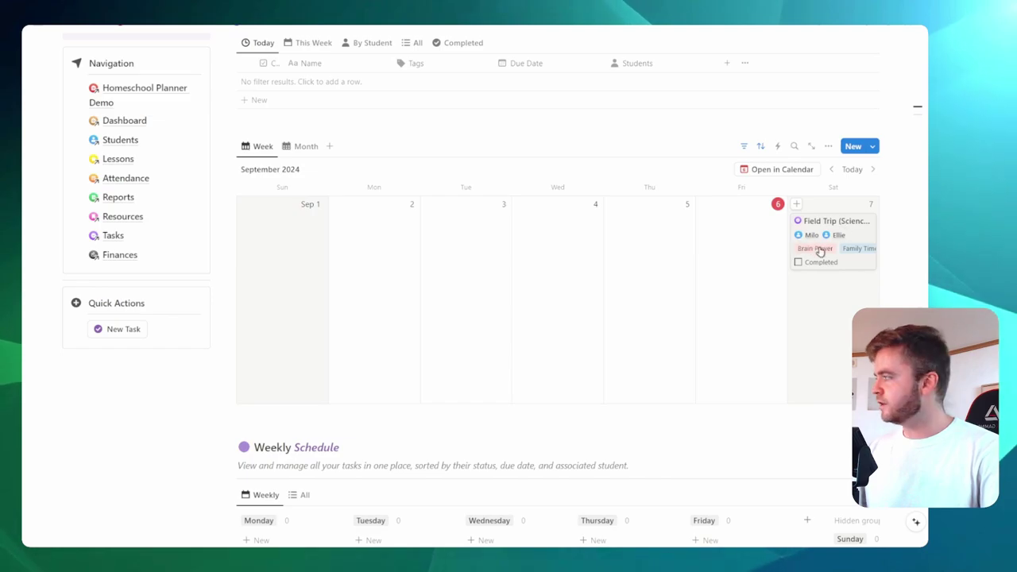
pyautogui.scroll(3, 817, 265)
pyautogui.click(308, 145)
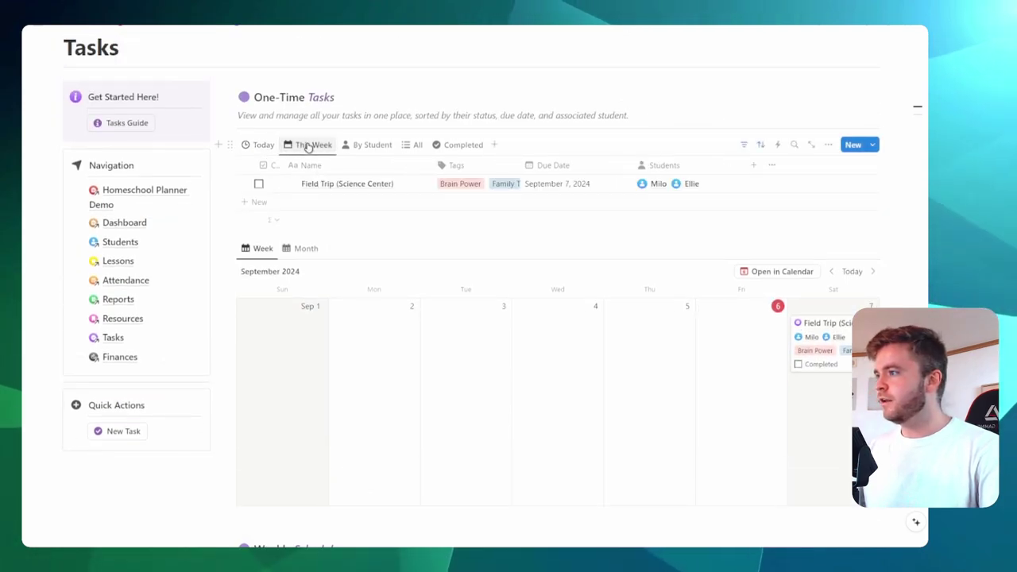
pyautogui.moveTo(519, 164); pyautogui.dragTo(520, 165)
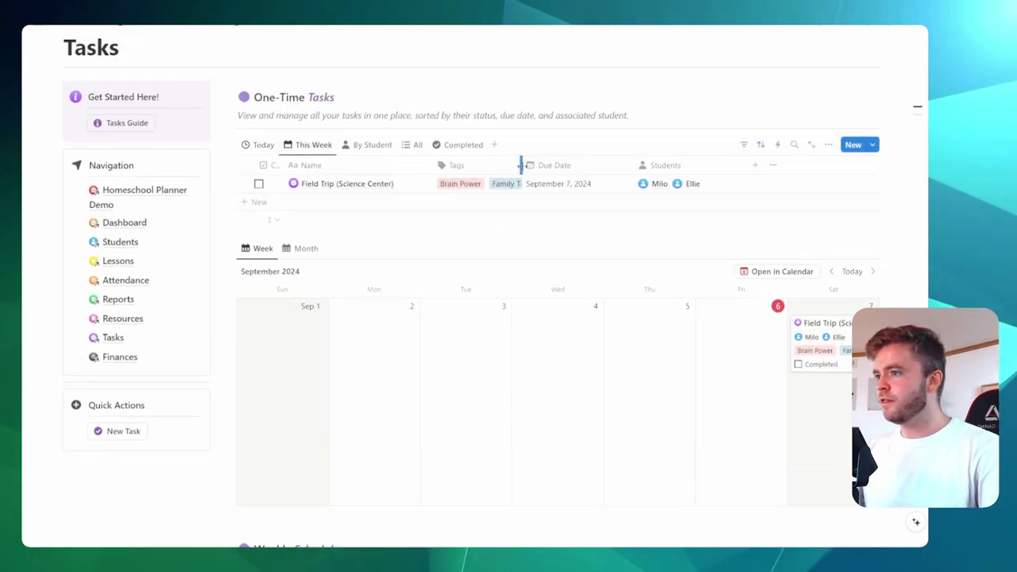
pyautogui.scroll(-4, 386, 172)
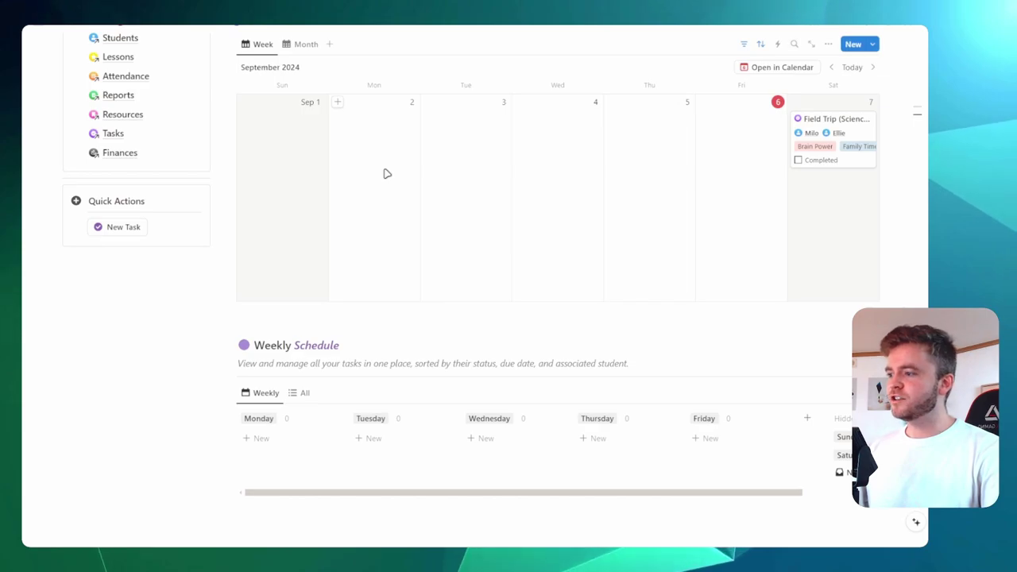
pyautogui.scroll(3, 382, 171)
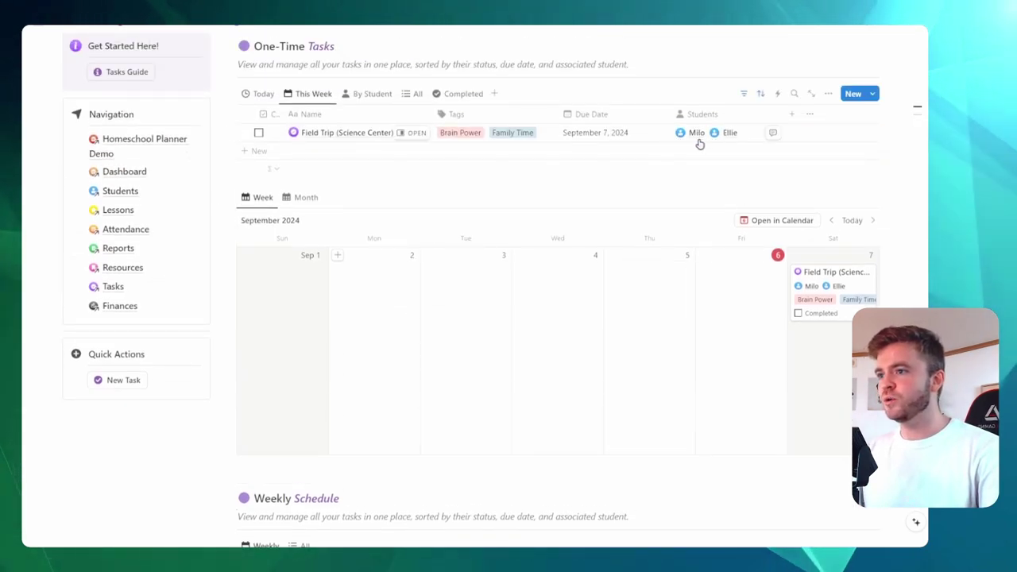
# Review the Weekly Schedule section, and create a new task named "Morning Routine".
pyautogui.scroll(-4, 275, 131)
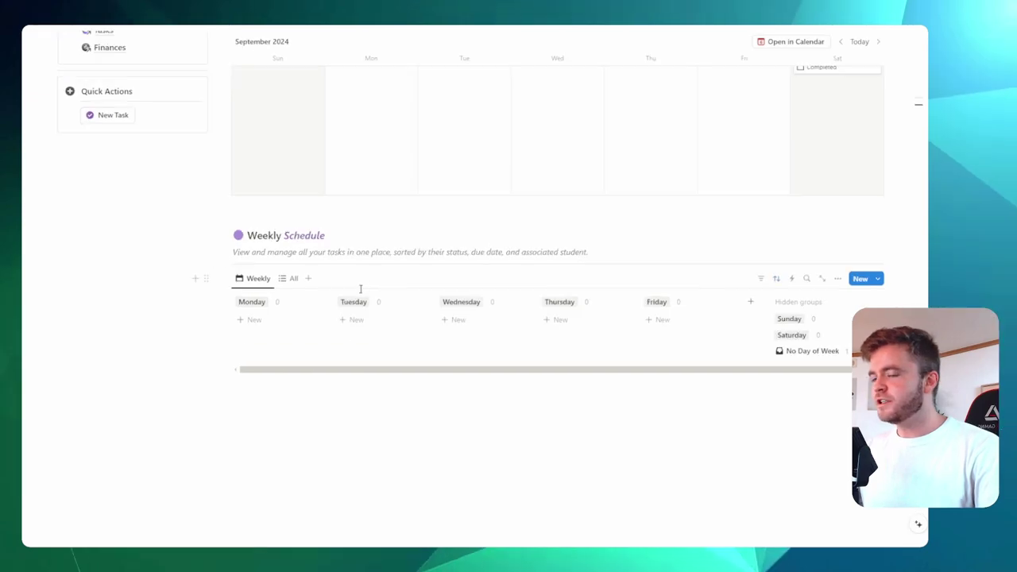
pyautogui.click(332, 235)
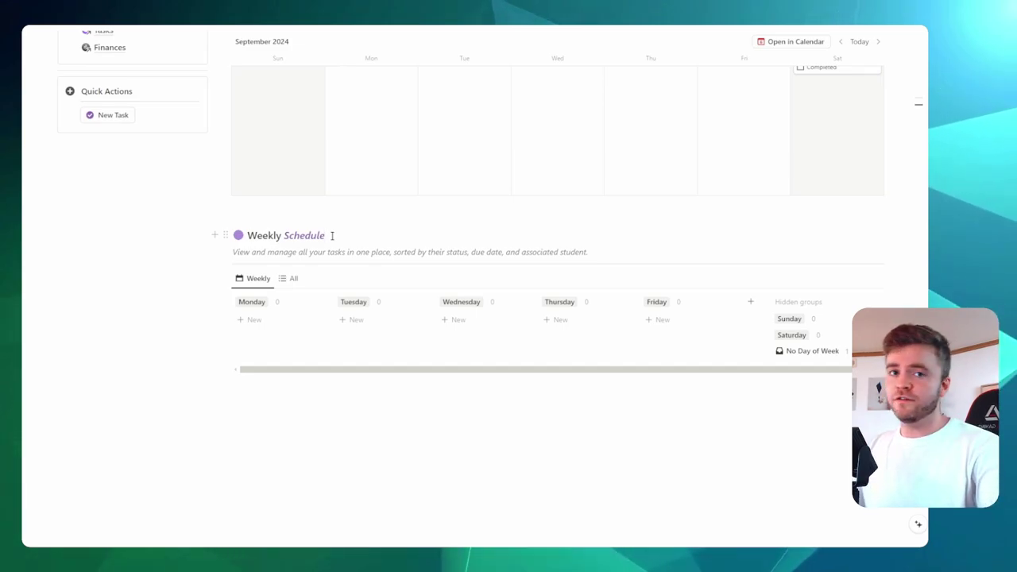
pyautogui.scroll(2, 350, 238)
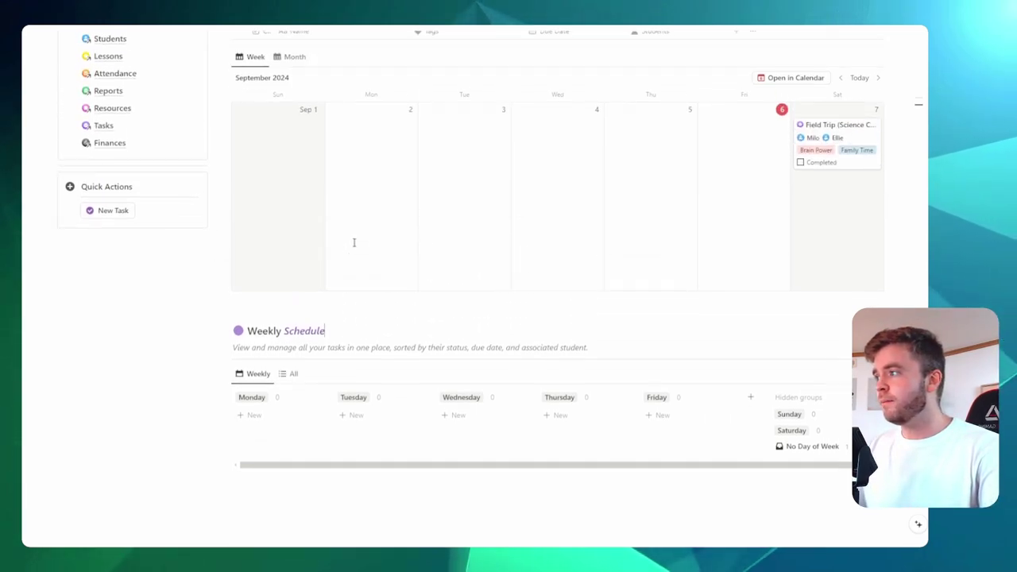
pyautogui.click(104, 220)
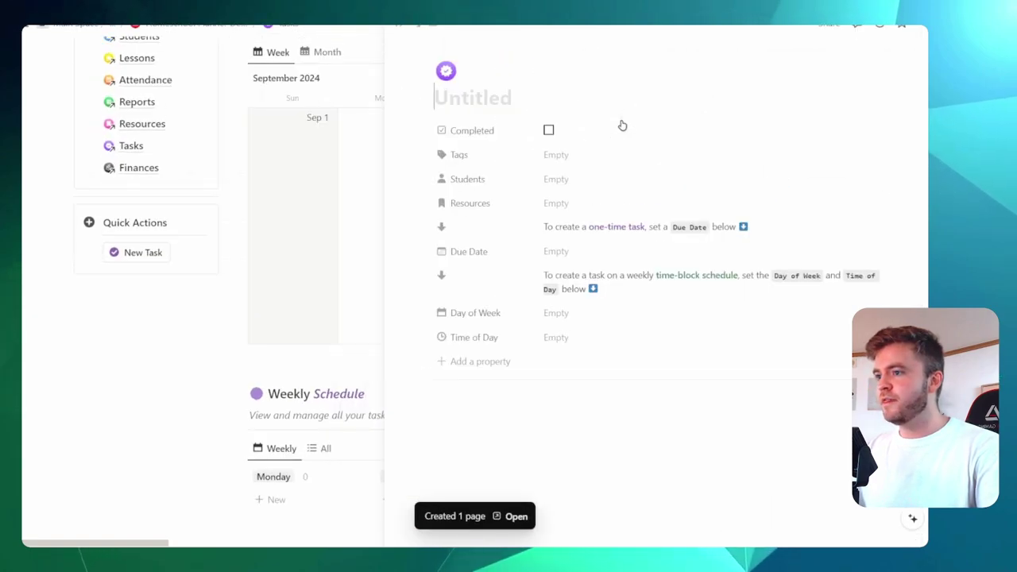
pyautogui.write('Morn')
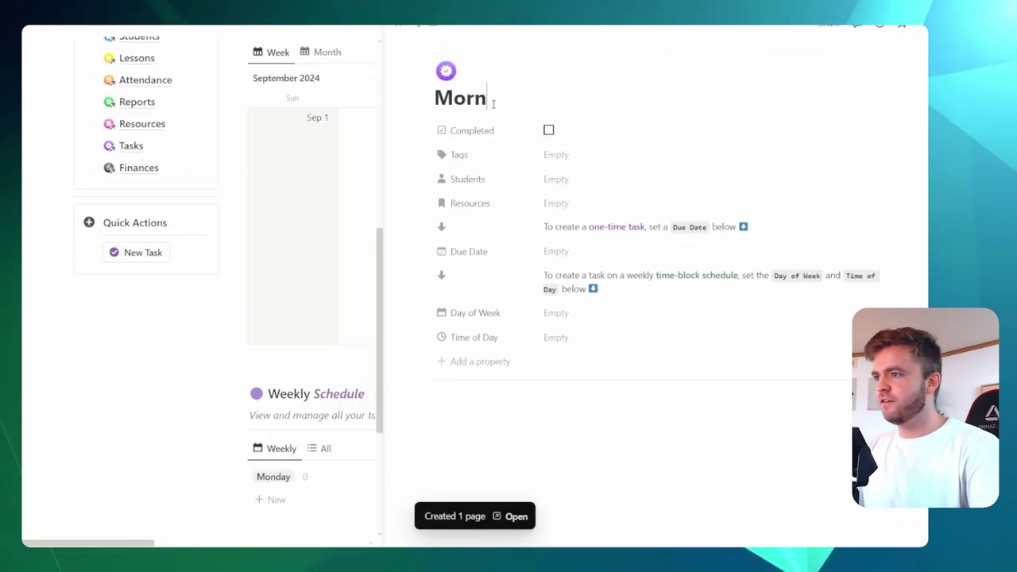
pyautogui.write('ing Routine')
# Tag the Morning Routine task with Eat & Start and Getting Ready.
pyautogui.click(579, 155)
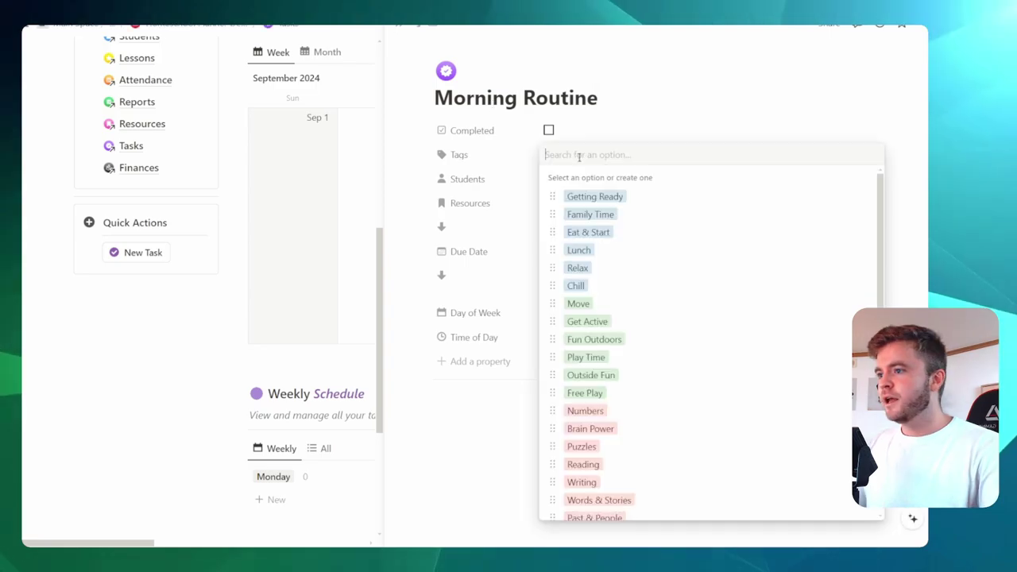
pyautogui.click(654, 197)
pyautogui.click(654, 104)
# Link both students to the Morning Routine task.
pyautogui.click(603, 180)
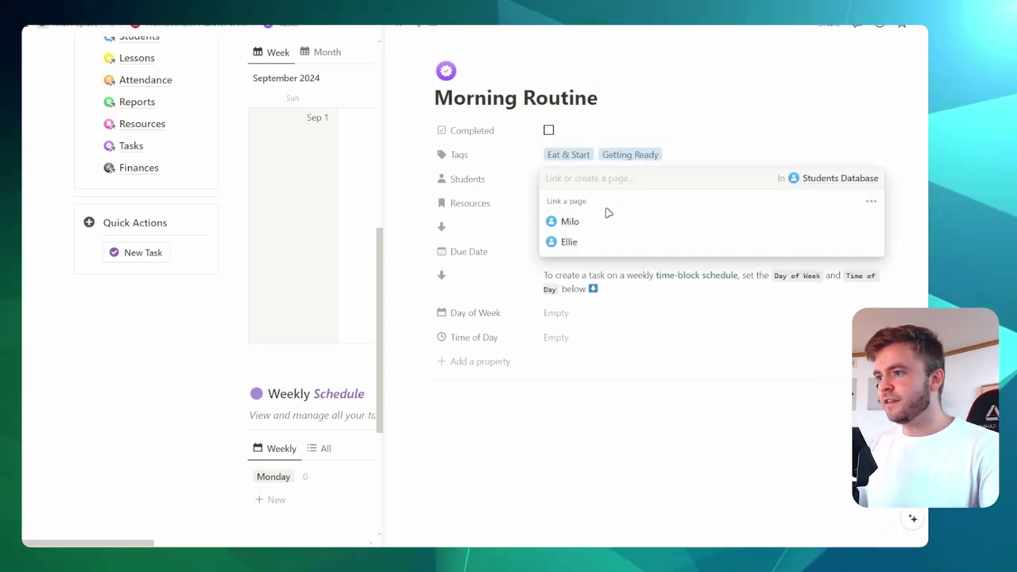
pyautogui.click(612, 221)
pyautogui.click(609, 263)
pyautogui.press('Escape')
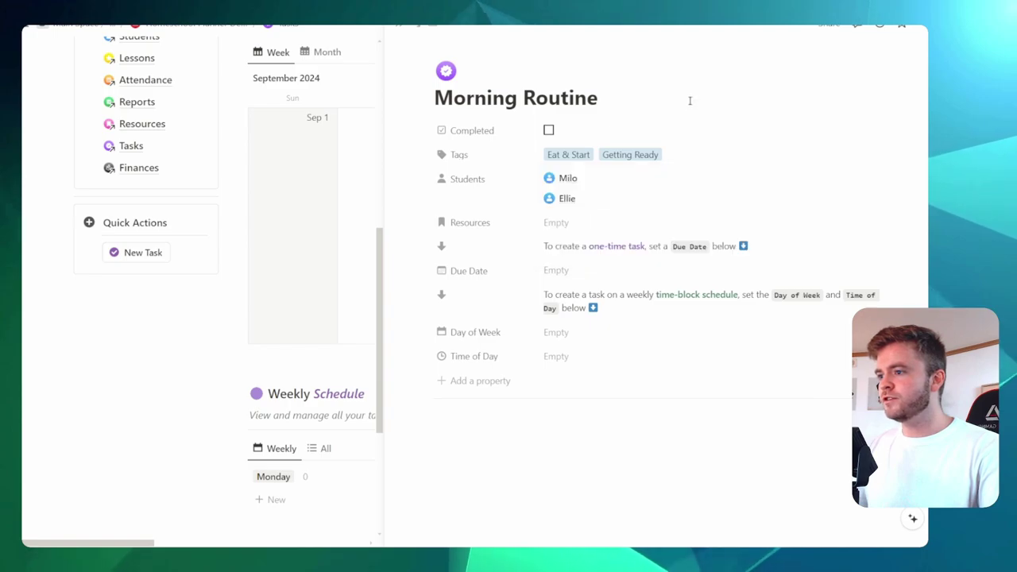
pyautogui.scroll(-1, 654, 161)
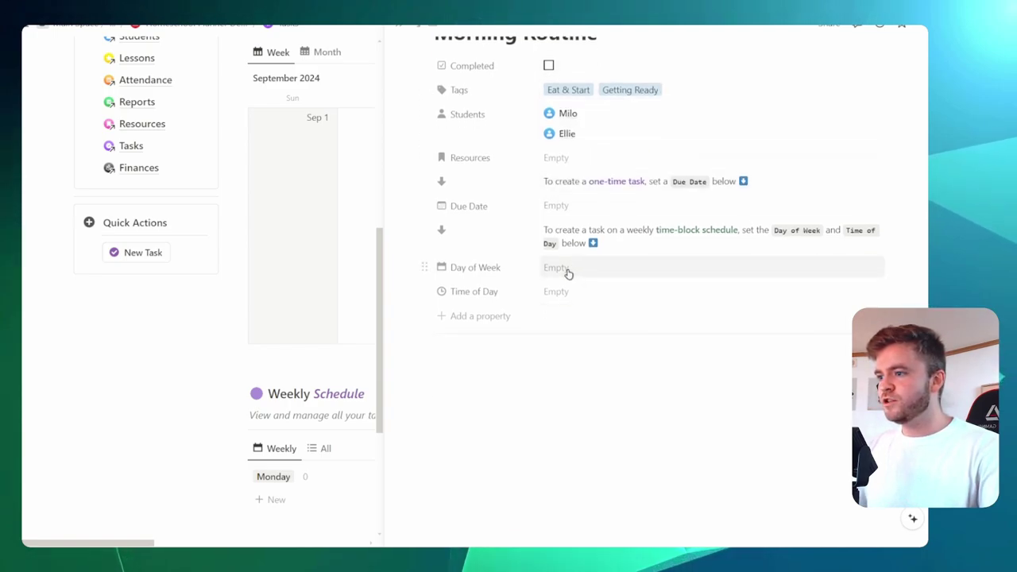
# Set the Morning Routine task's Day of Week to Monday, Tuesday, Wednesday, Thursday and Friday.
pyautogui.click(568, 270)
pyautogui.click(622, 309)
pyautogui.click(618, 327)
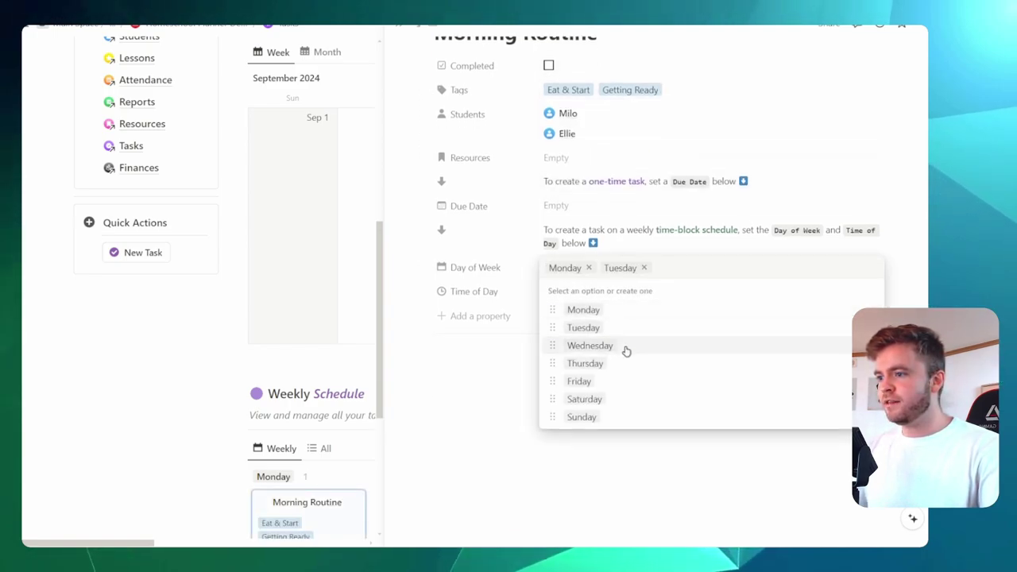
pyautogui.click(626, 350)
pyautogui.click(623, 364)
pyautogui.click(619, 382)
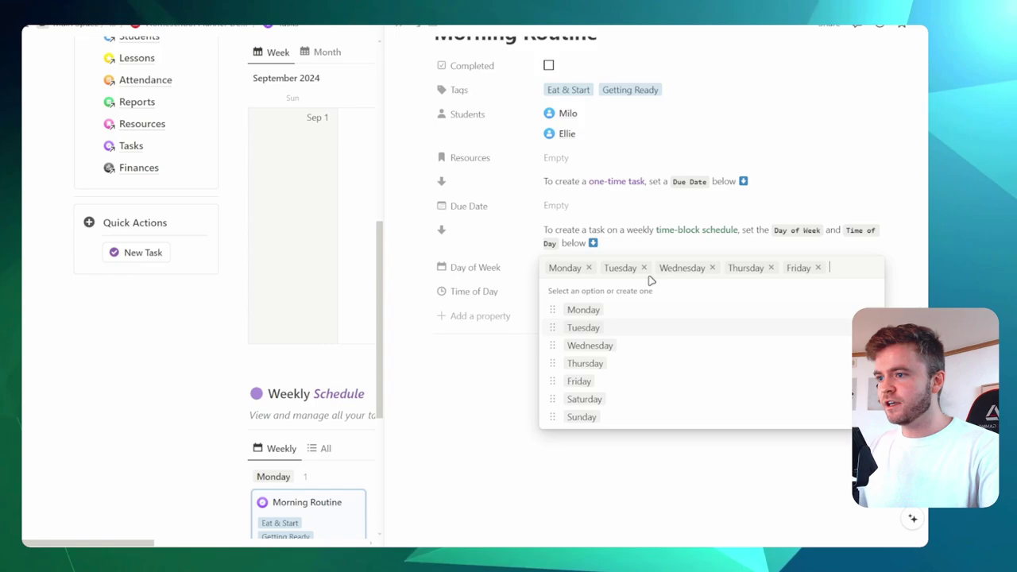
pyautogui.click(635, 211)
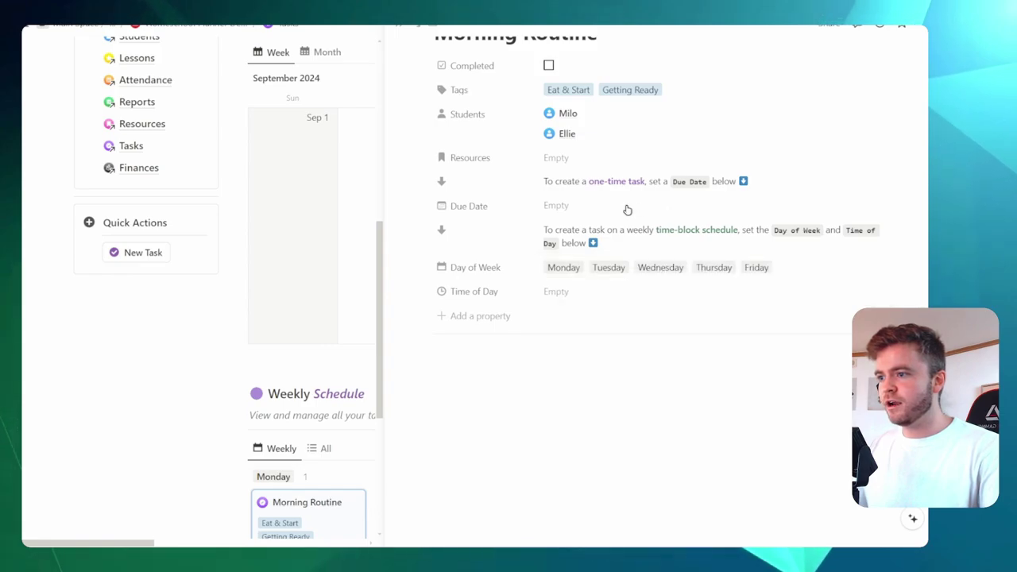
# Set the Morning Routine task's Time of Day to 08:00 AM and close the task.
pyautogui.click(593, 293)
pyautogui.click(615, 359)
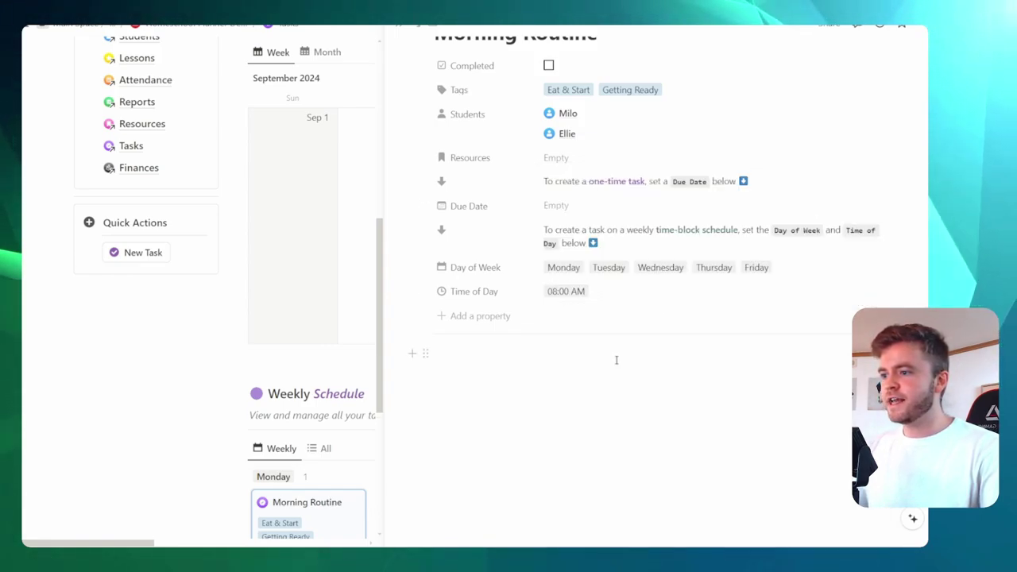
pyautogui.click(392, 35)
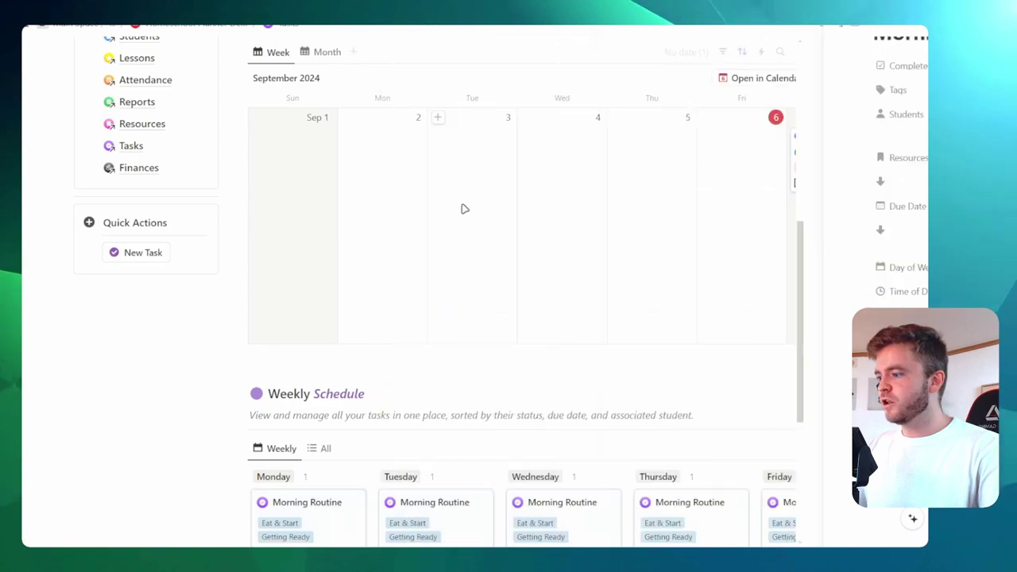
# Open the first linked student's page from Monday's Morning Routine card and review its Student Tasks section with the weekly schedule.
pyautogui.scroll(-5, 546, 233)
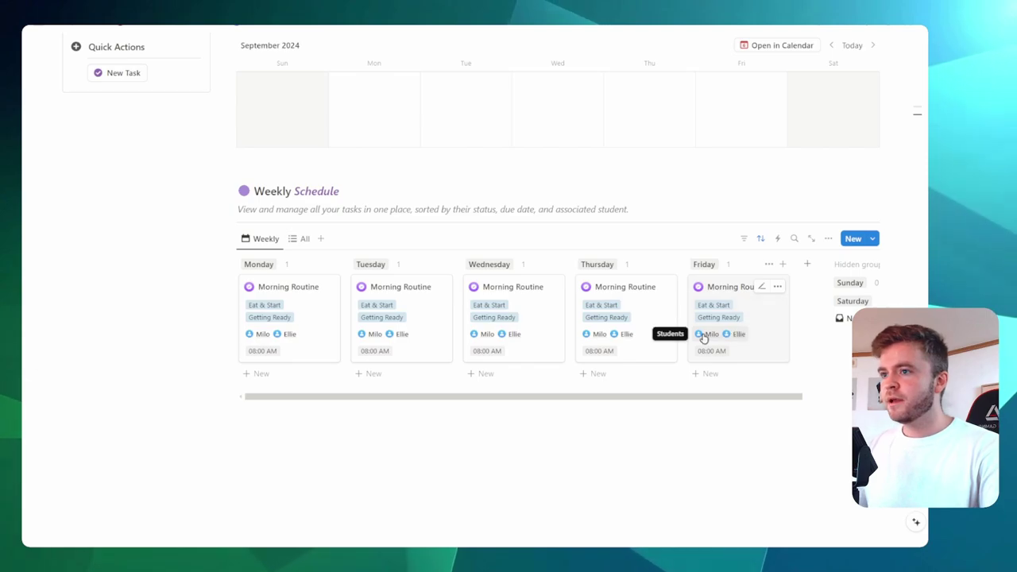
pyautogui.click(261, 335)
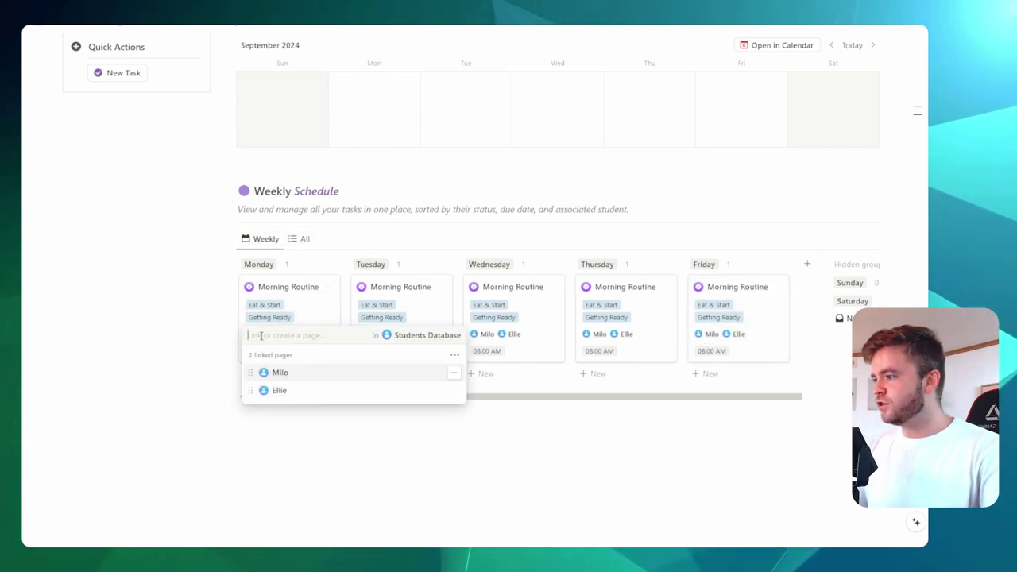
pyautogui.click(280, 374)
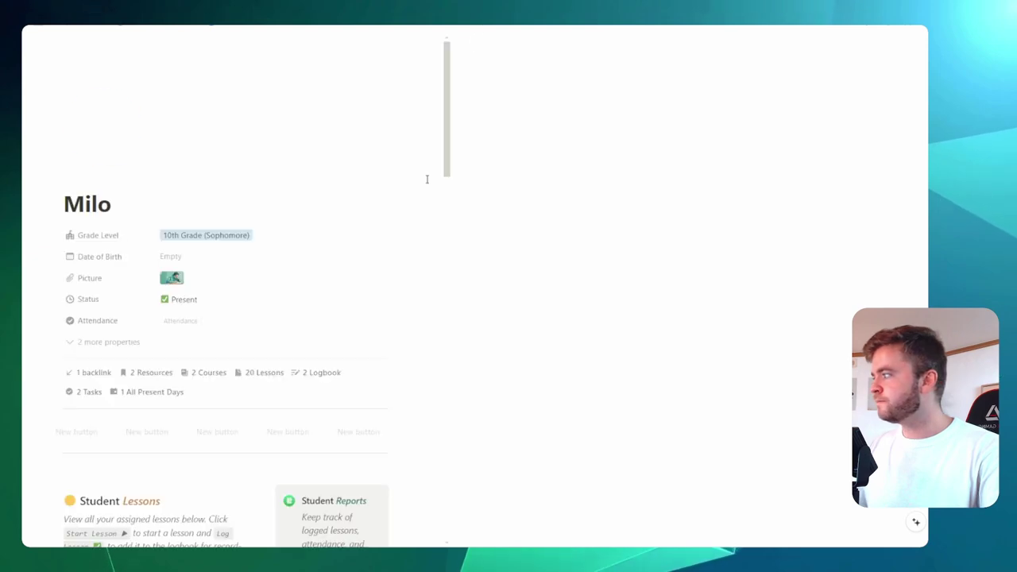
pyautogui.scroll(-6, 440, 173)
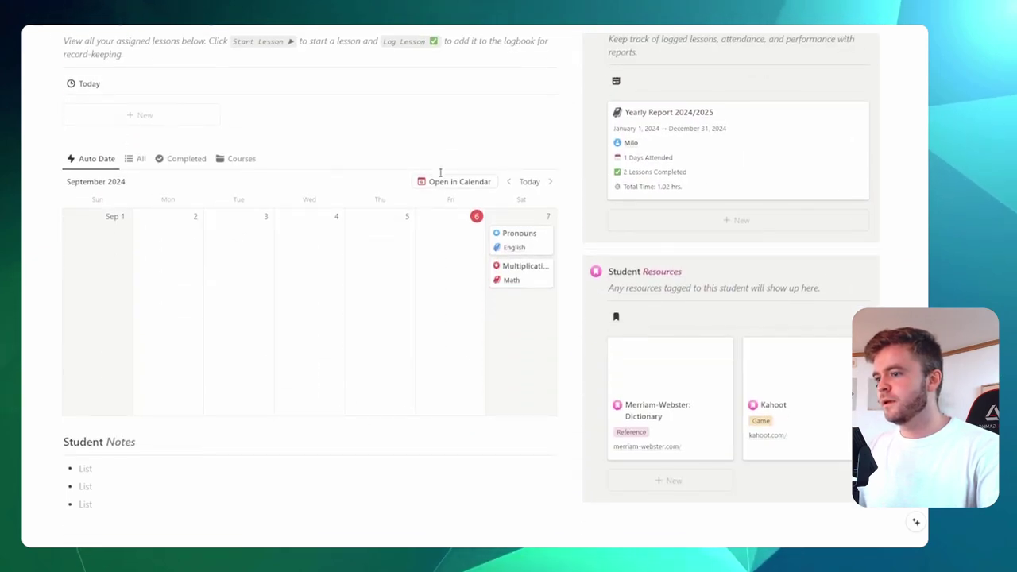
pyautogui.scroll(-3, 440, 172)
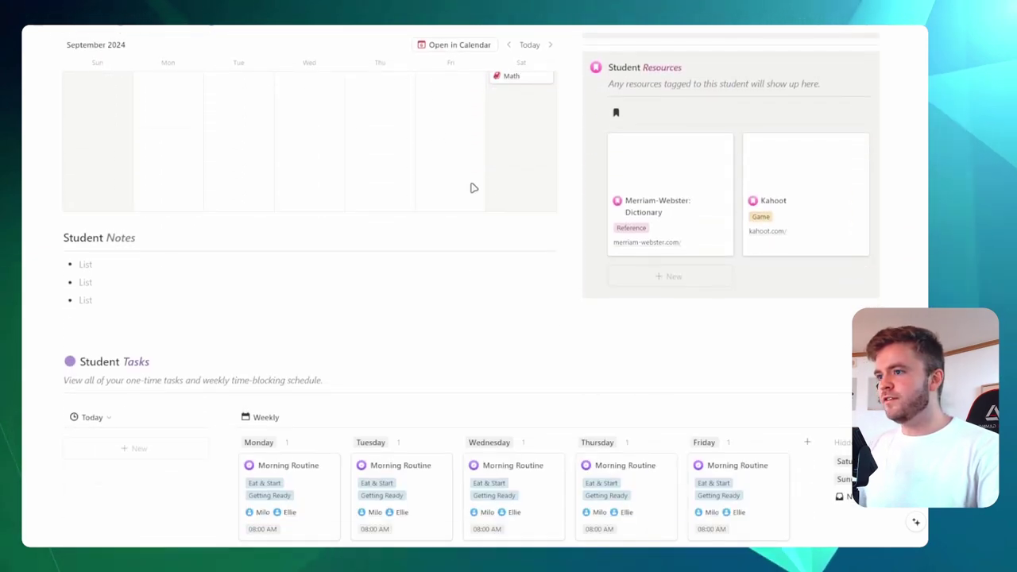
pyautogui.scroll(-3, 548, 229)
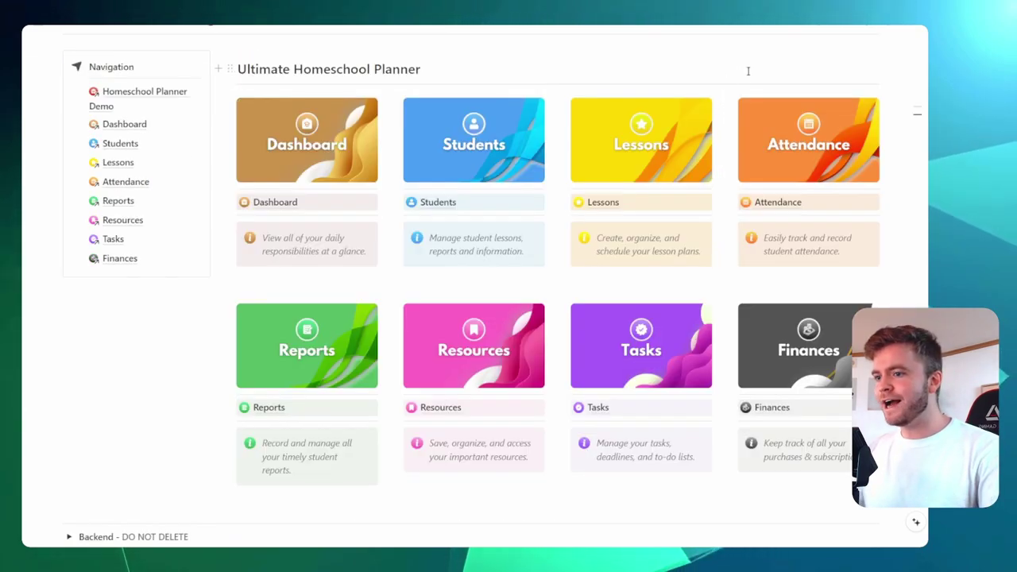
# Go to the Finances page from the planner's main page and review its purchases, categories and subscriptions sections.
pyautogui.scroll(-1, 747, 70)
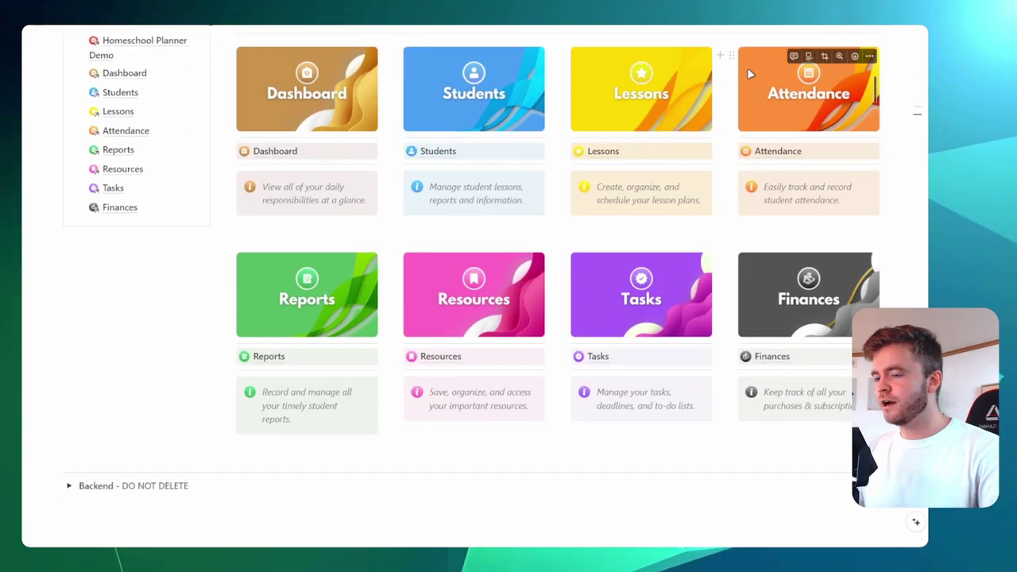
pyautogui.click(771, 362)
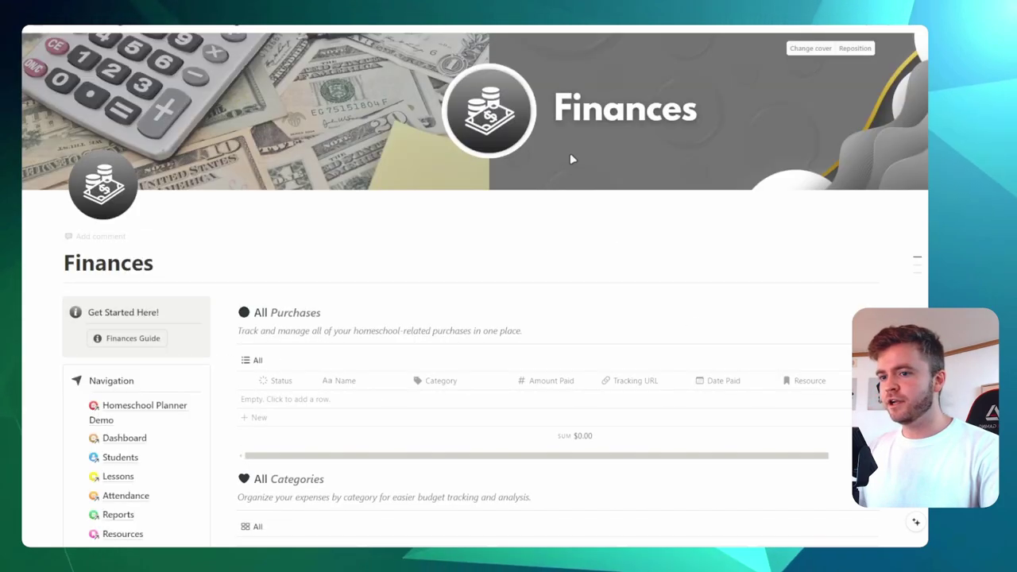
pyautogui.scroll(-1, 519, 189)
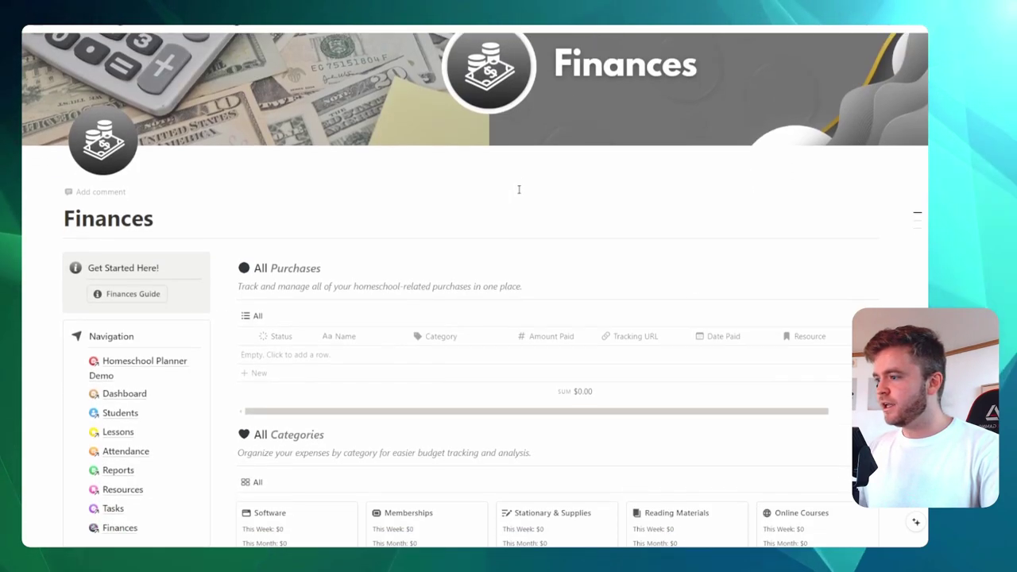
pyautogui.scroll(-5, 519, 189)
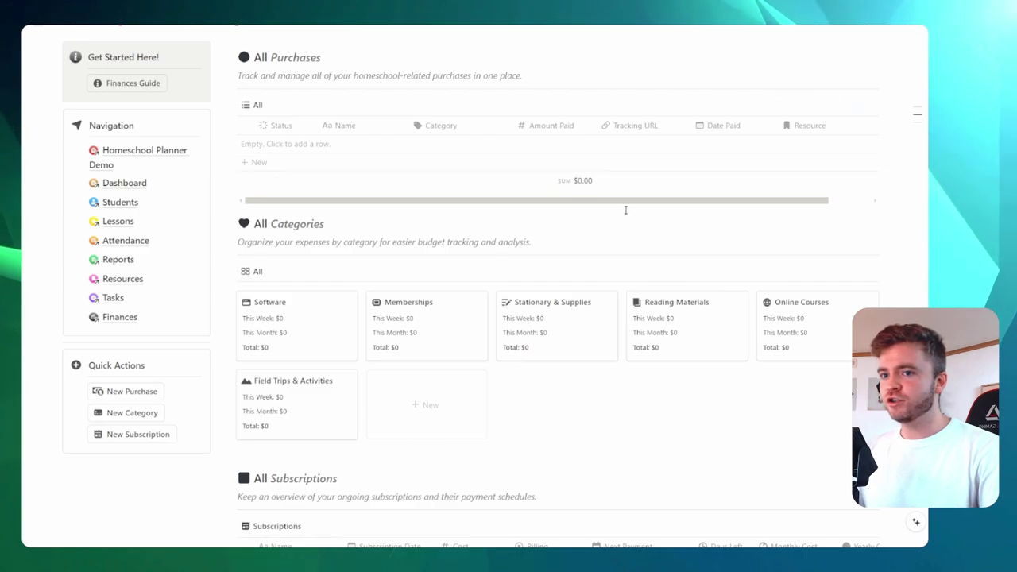
pyautogui.hotkey('ctrl', '-')
pyautogui.hotkey('ctrl', '-')
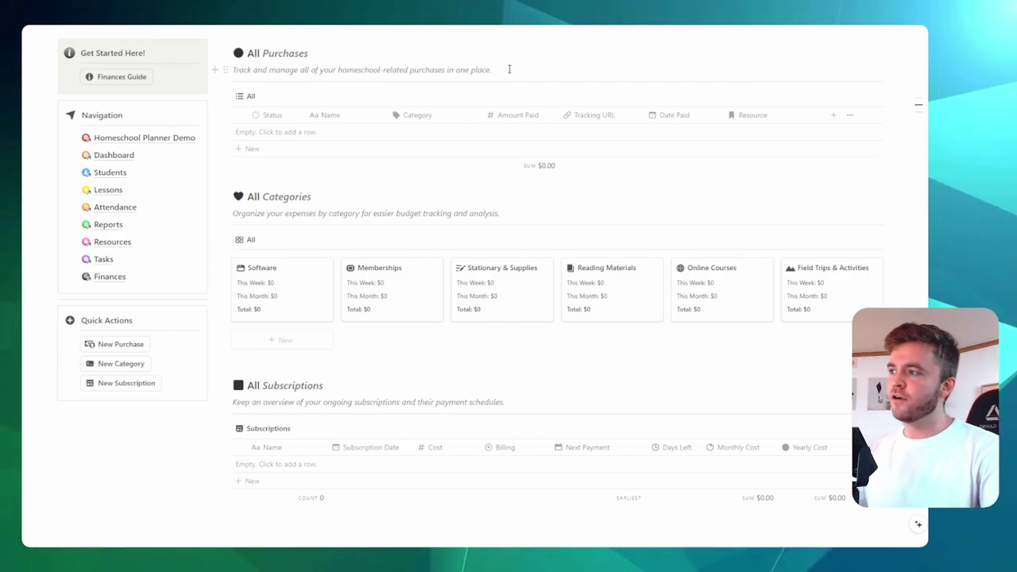
# Create a new purchase record named "English Reading Book".
pyautogui.click(127, 345)
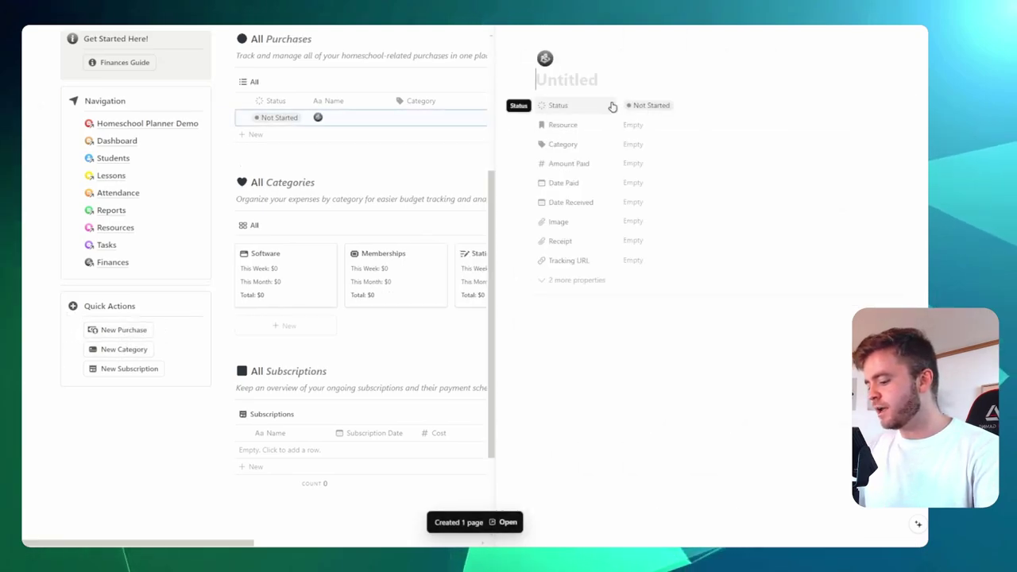
pyautogui.write('English Read')
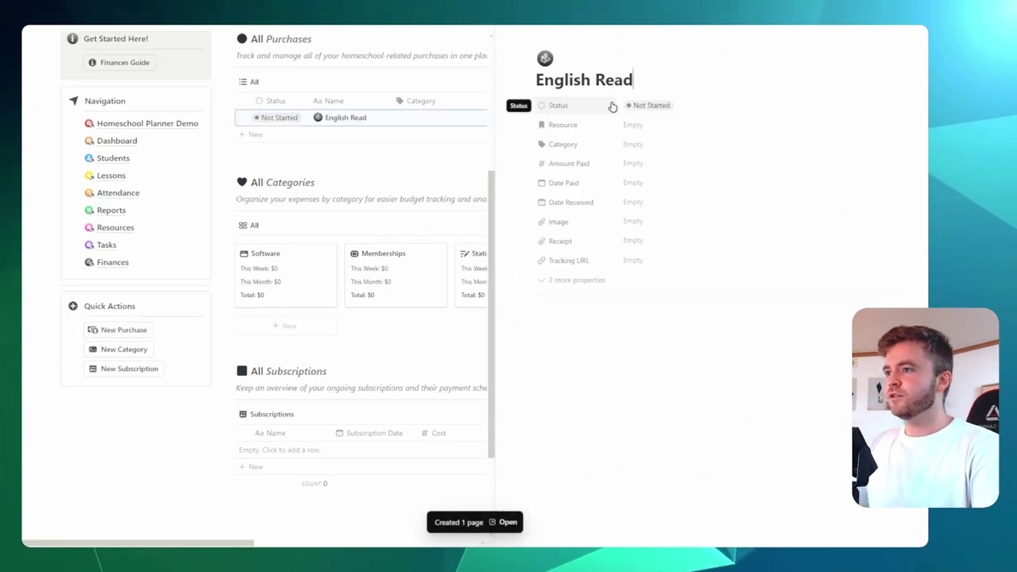
pyautogui.write('ing Book')
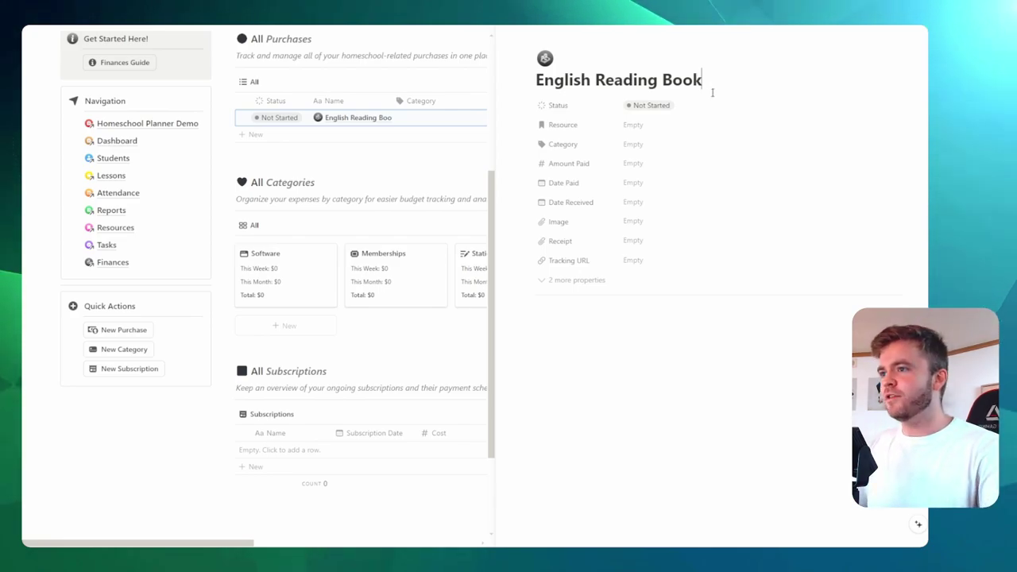
pyautogui.hotkey('ctrl', '+')
pyautogui.hotkey('ctrl', '+')
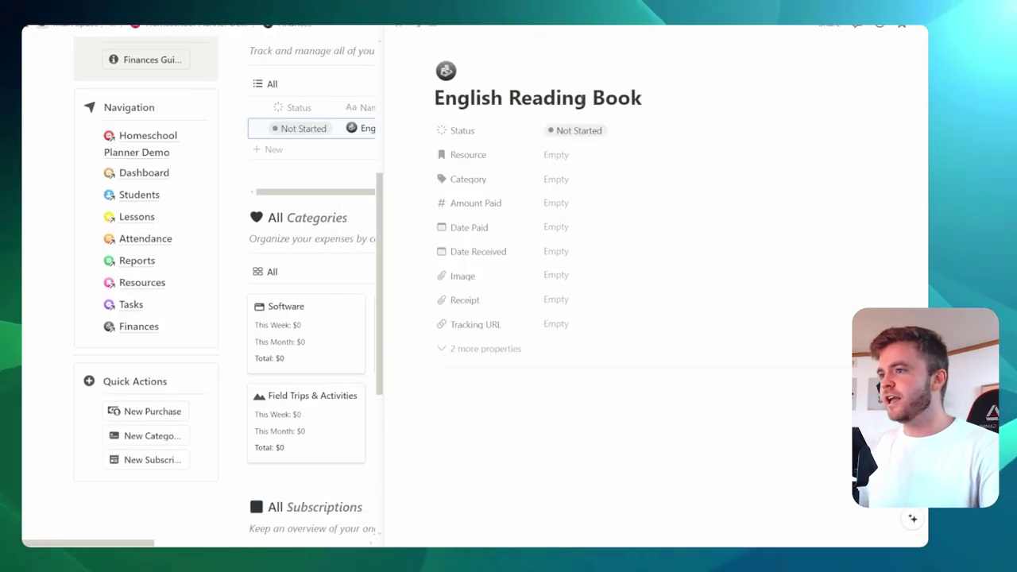
# Assign the purchase to the Reading Materials category and set its Amount Paid to 50.
pyautogui.click(594, 179)
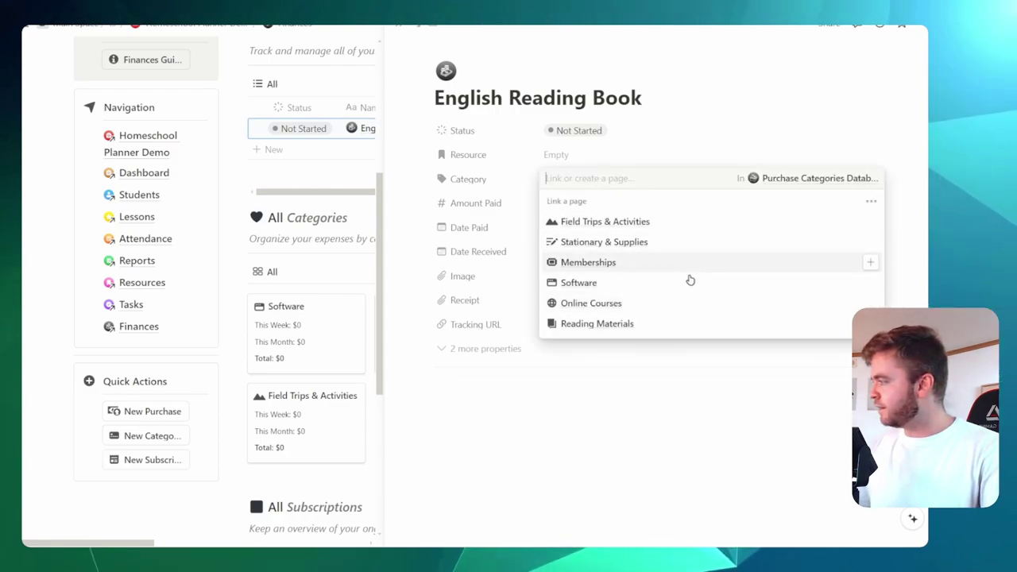
pyautogui.click(655, 327)
pyautogui.click(675, 140)
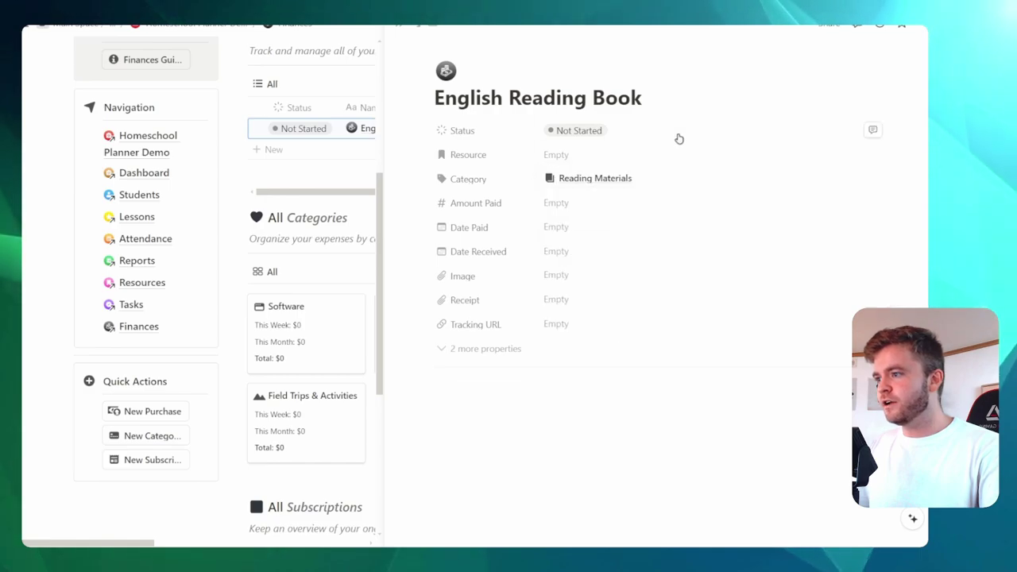
pyautogui.click(580, 209)
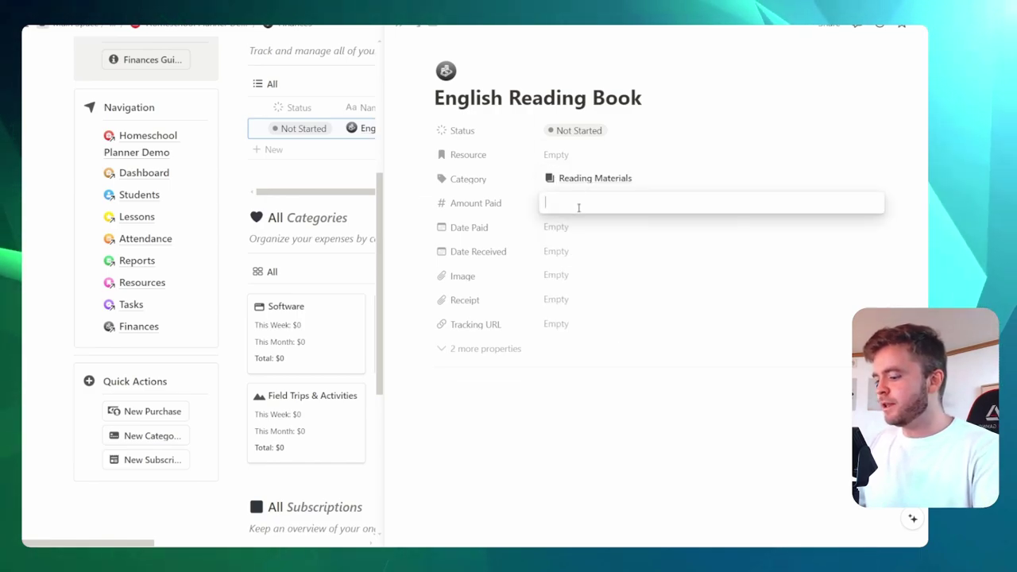
pyautogui.write('50')
pyautogui.press('Return')
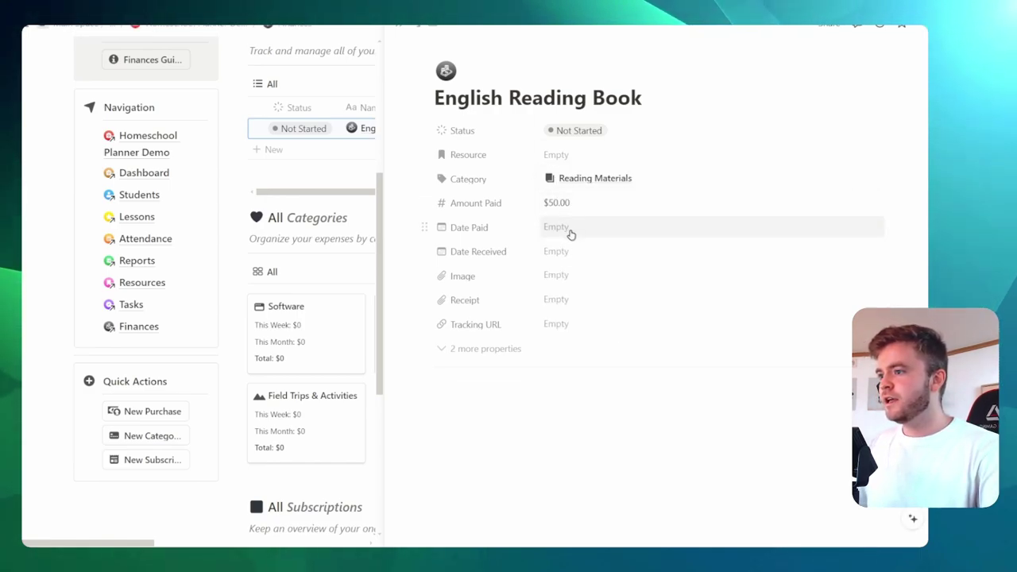
# Set the purchase's Date Paid to September 6, 2024 and its Status to Ordered.
pyautogui.click(570, 230)
pyautogui.click(723, 166)
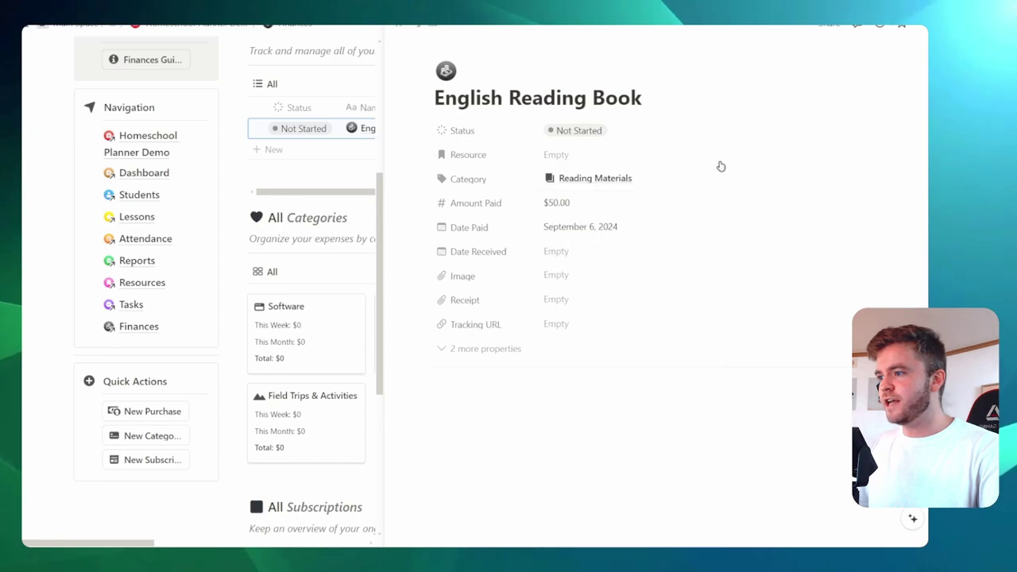
pyautogui.click(602, 130)
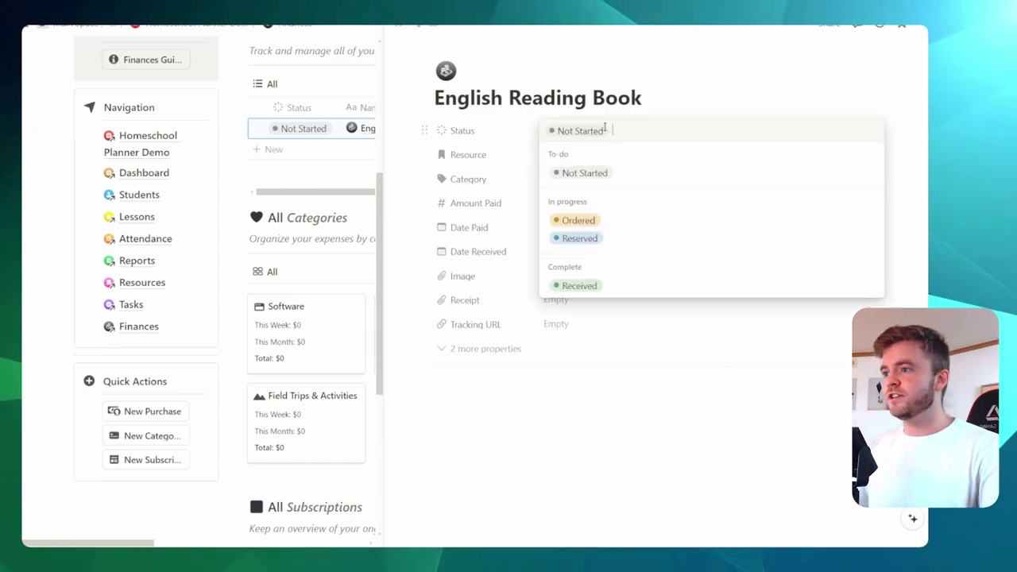
pyautogui.click(608, 223)
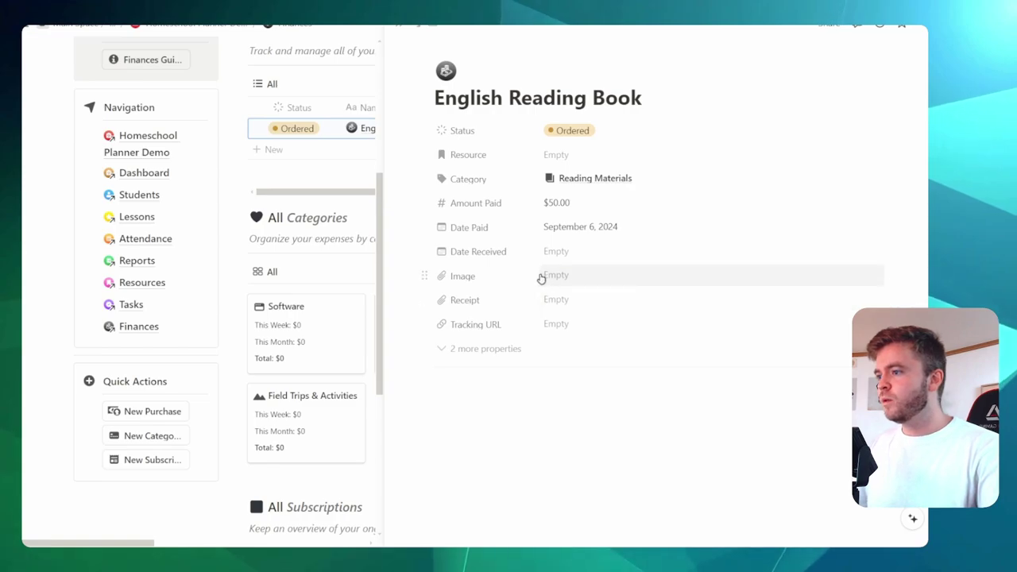
# Check the file upload options of the purchase's Image and Receipt properties, leaving both empty.
pyautogui.click(566, 277)
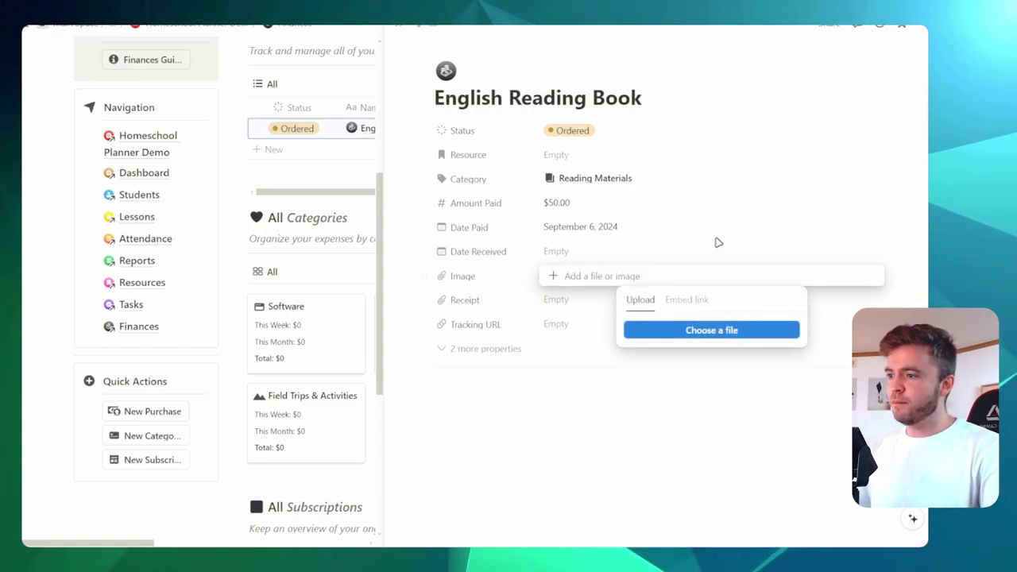
pyautogui.click(564, 301)
pyautogui.click(687, 263)
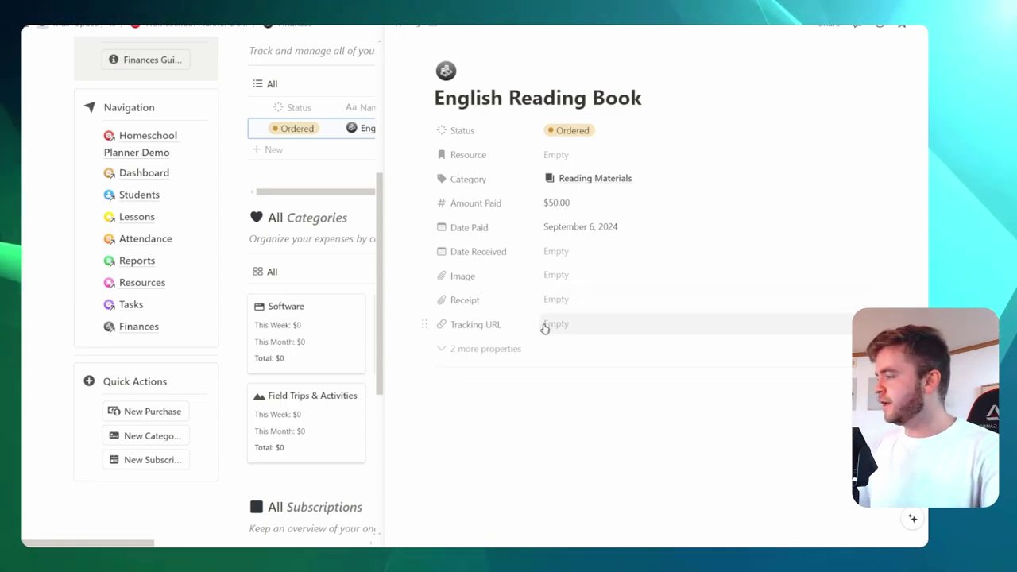
# Create a new resource named "English Reading Book" in the Resources Database and link it to the purchase.
pyautogui.click(570, 157)
pyautogui.write('Engl')
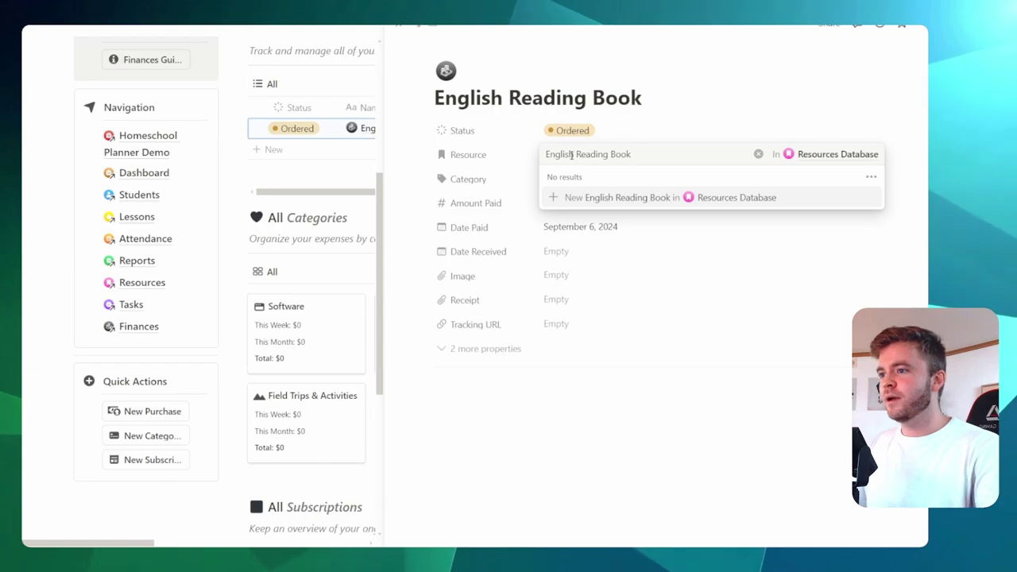
pyautogui.write('ish Reading Book')
pyautogui.click(605, 198)
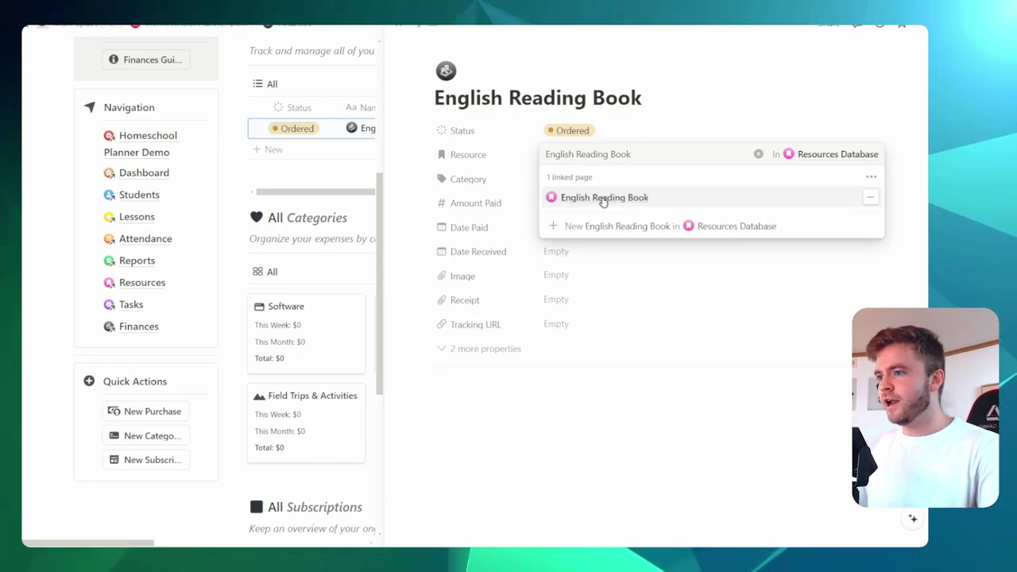
# Open the linked English Reading Book resource and examine its type, purchase record, purchase status and amount paid.
pyautogui.click(604, 198)
pyautogui.scroll(-1, 556, 199)
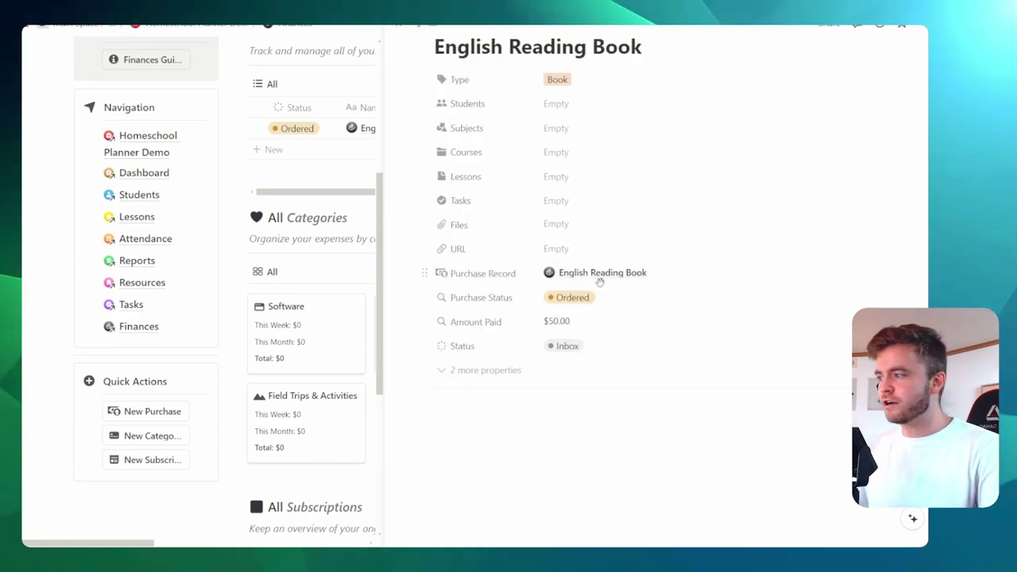
pyautogui.hotkey('ctrl', '+')
pyautogui.hotkey('ctrl', '+')
pyautogui.hotkey('ctrl', '+')
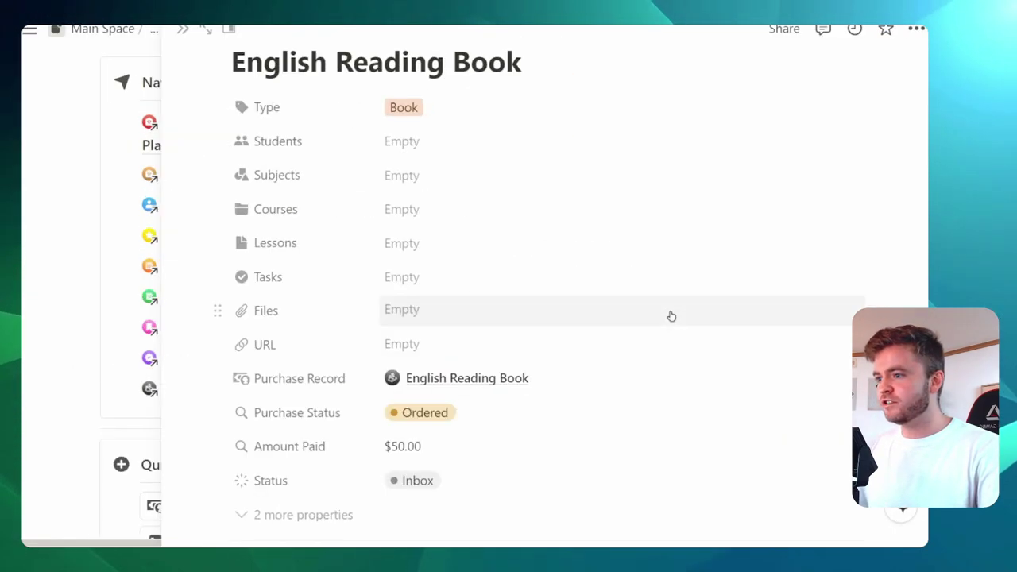
pyautogui.scroll(-1, 577, 309)
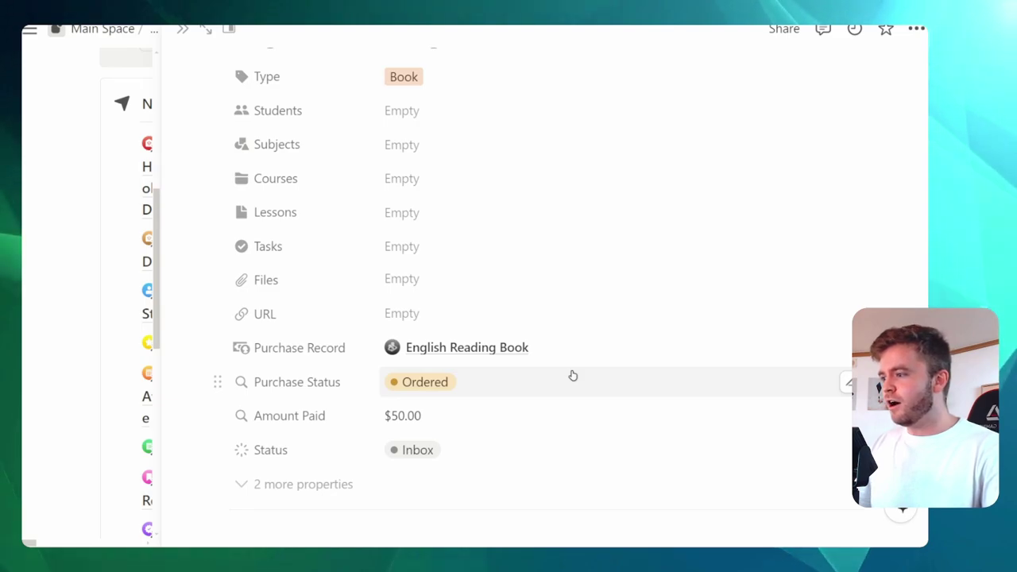
pyautogui.scroll(2, 561, 377)
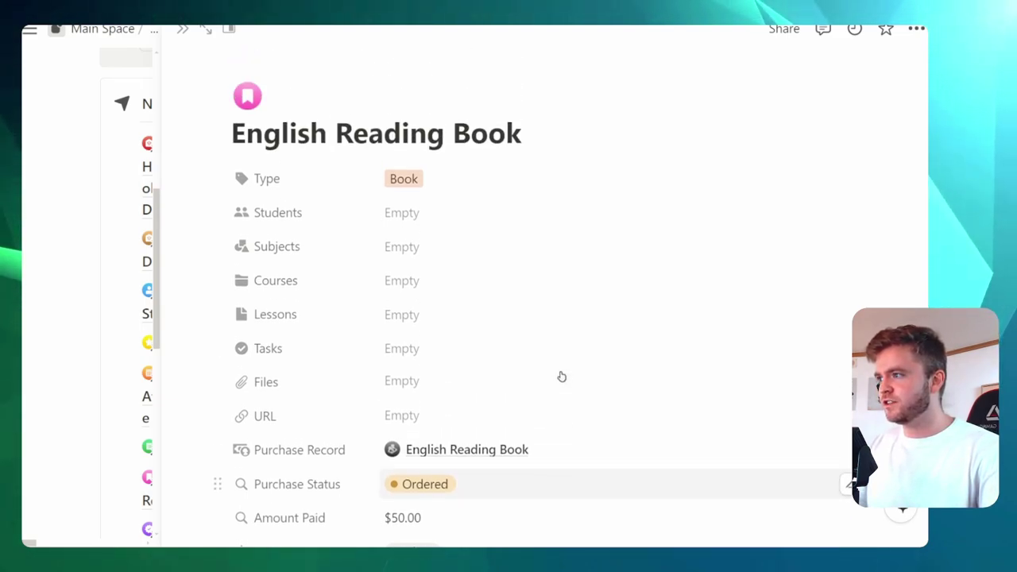
# Look through the remaining properties of the English Reading Book resource page, from Type down to Status.
pyautogui.scroll(-2, 548, 371)
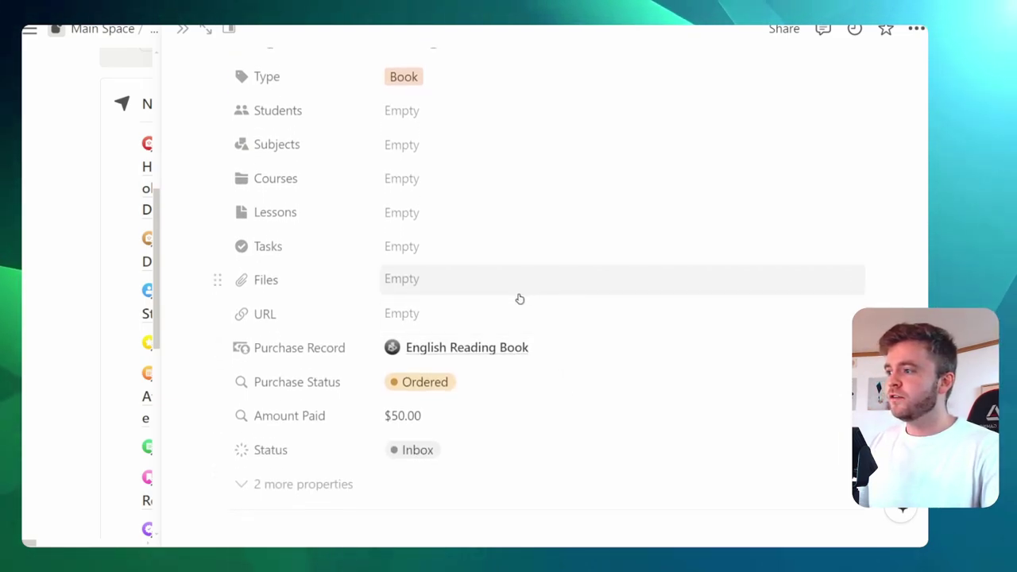
pyautogui.scroll(2, 517, 297)
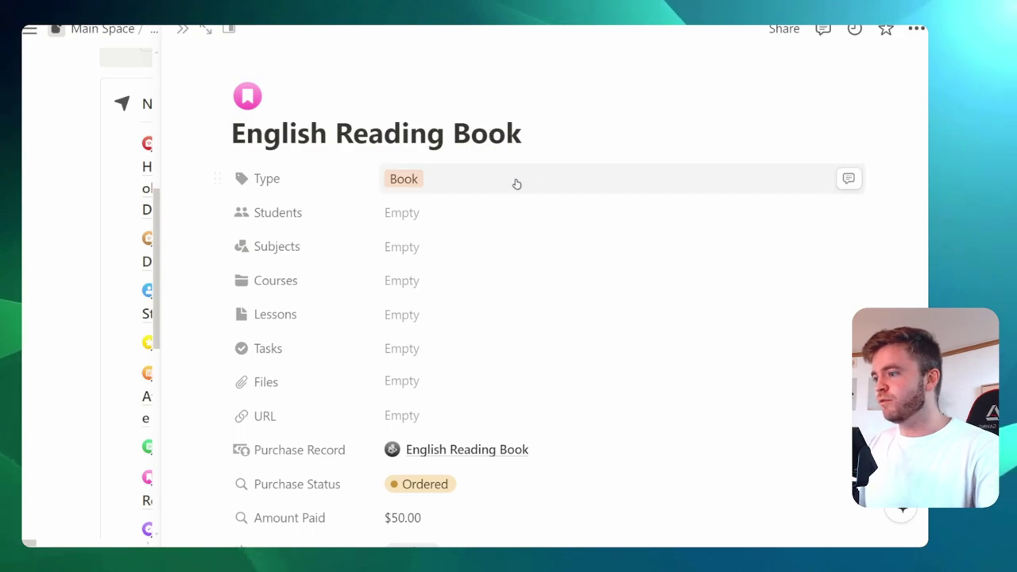
pyautogui.scroll(-2, 512, 185)
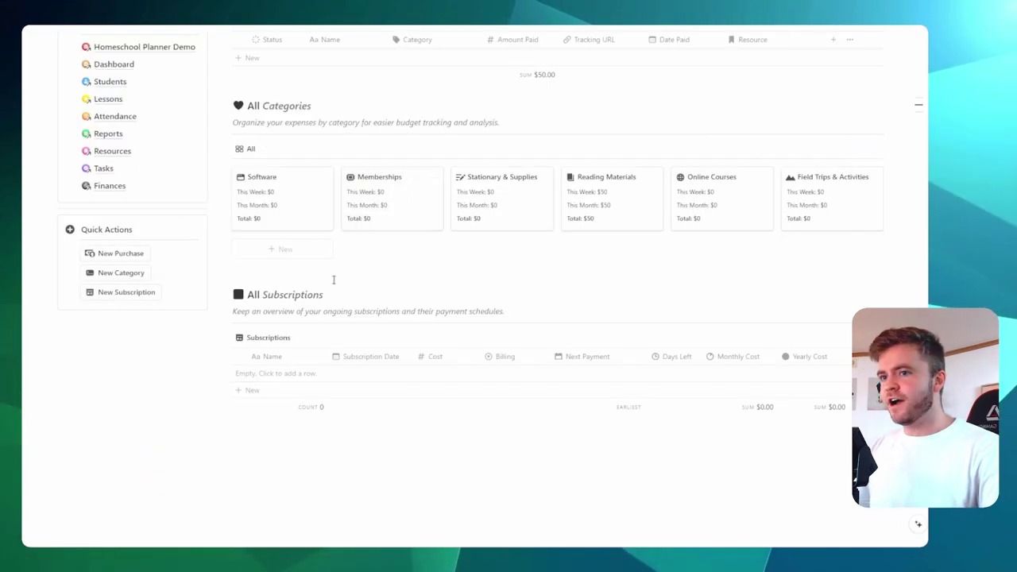
# Create a new subscription named "Netflix" on the Finances page.
pyautogui.scroll(-1, 329, 282)
pyautogui.hotkey('ctrl', '+')
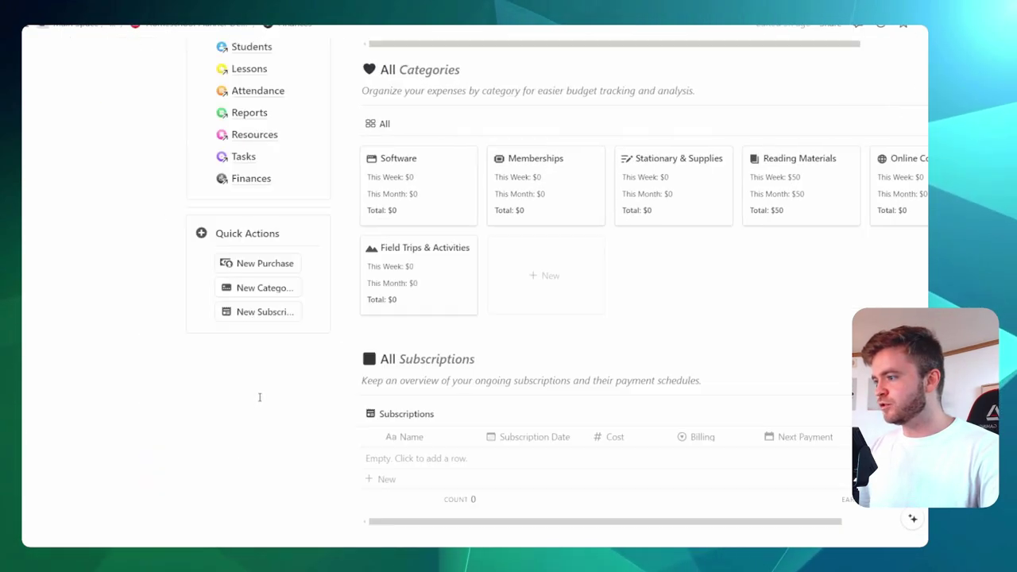
pyautogui.hotkey('ctrl', '-')
pyautogui.hotkey('ctrl', '-')
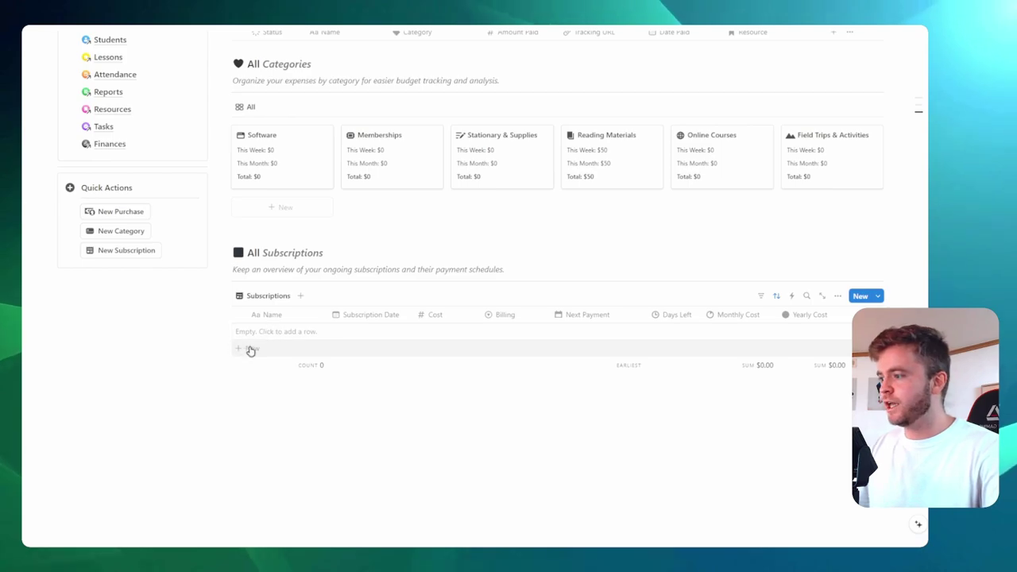
pyautogui.click(121, 250)
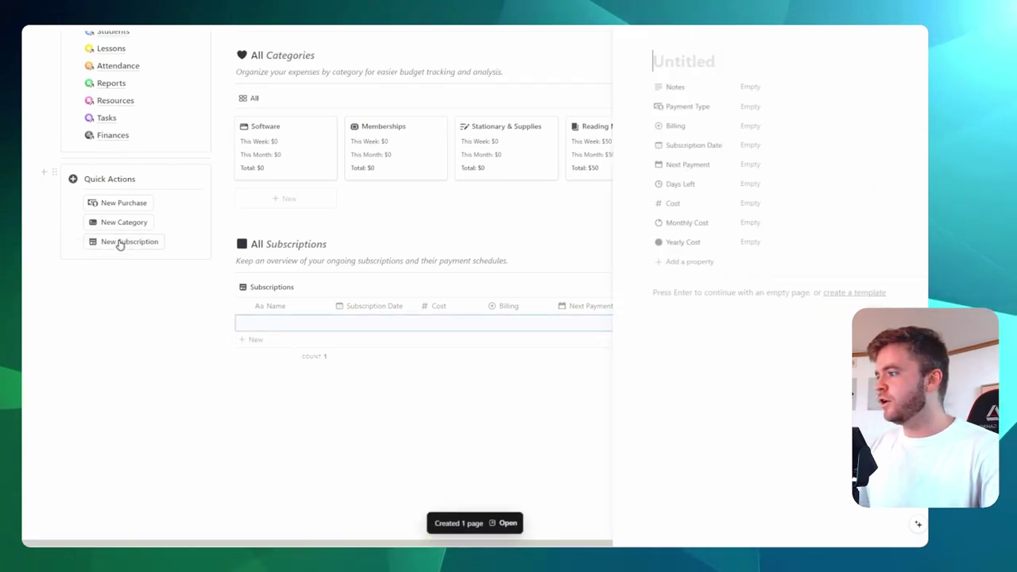
pyautogui.write('Netflix')
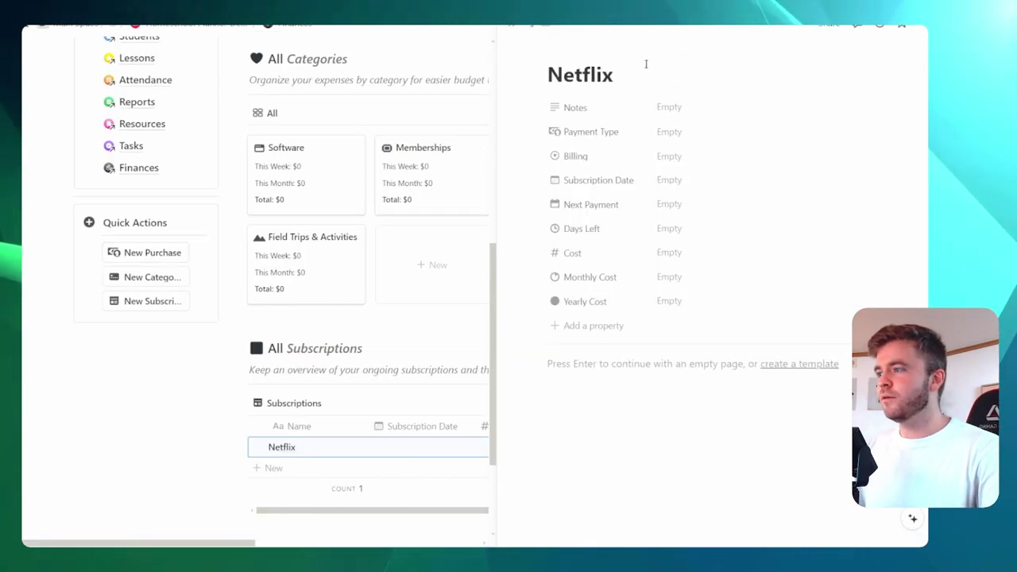
# Set the Netflix subscription's Billing to Monthly and its Subscription Date to September 1, 2024.
pyautogui.click(678, 159)
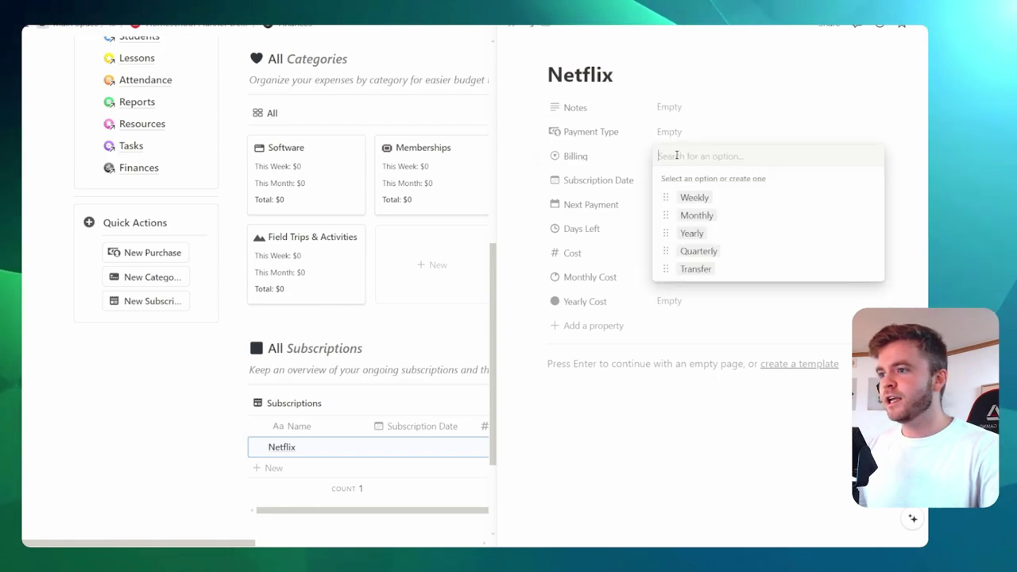
pyautogui.click(730, 222)
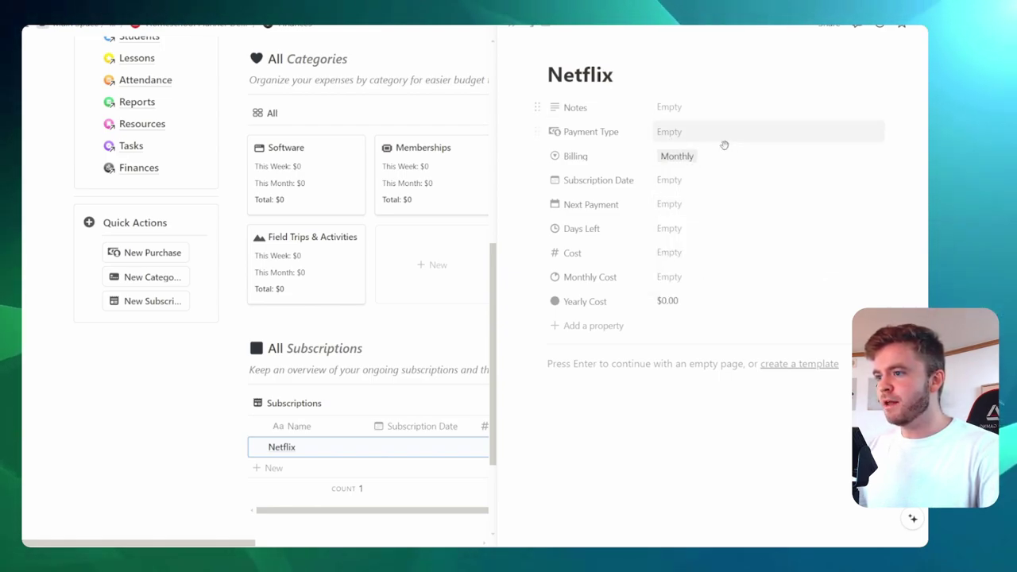
pyautogui.click(672, 182)
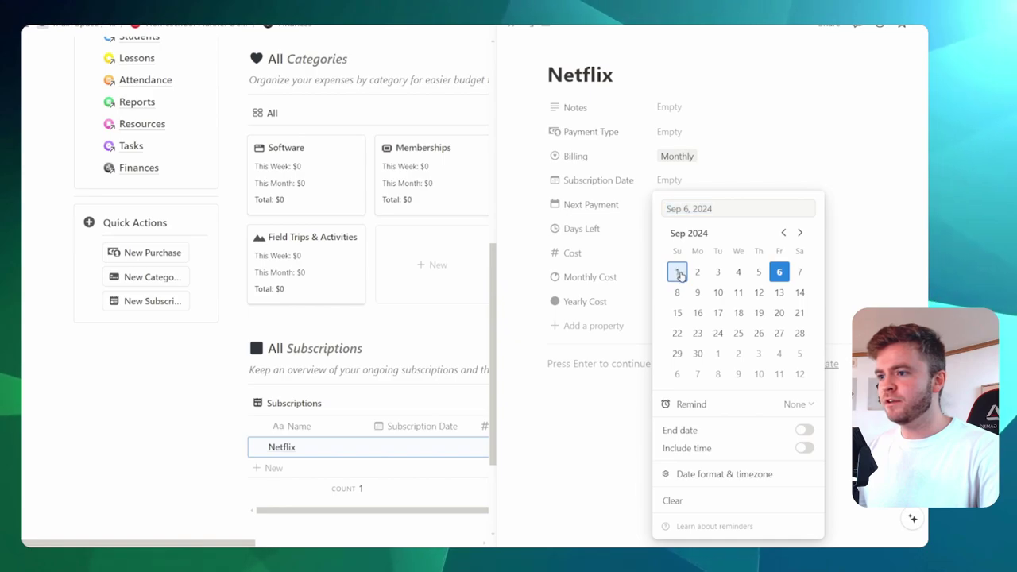
pyautogui.click(765, 143)
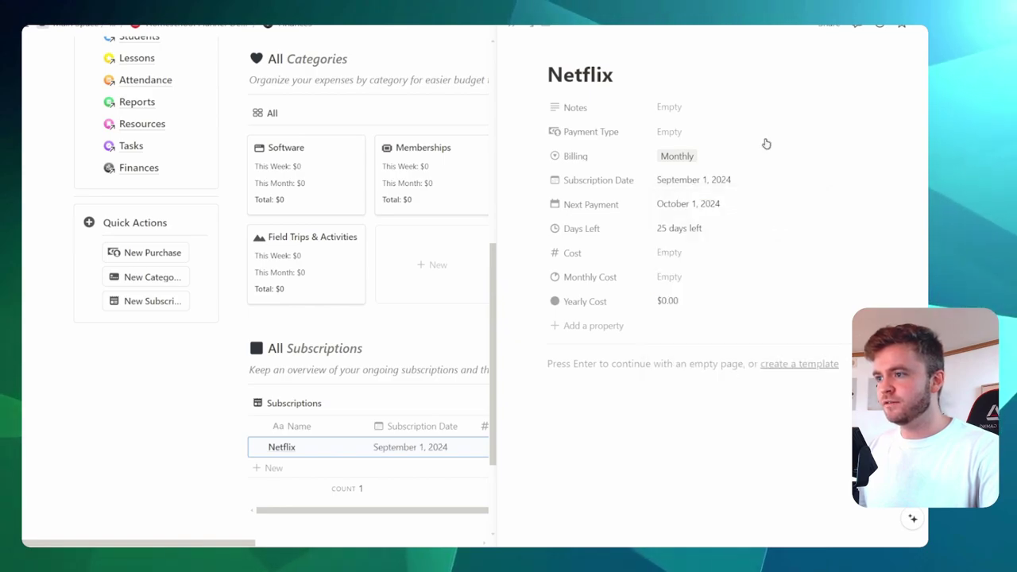
# Set the Netflix subscription's Cost to $10, check its calculated payment fields and close its page.
pyautogui.click(675, 254)
pyautogui.write('10')
pyautogui.press('Return')
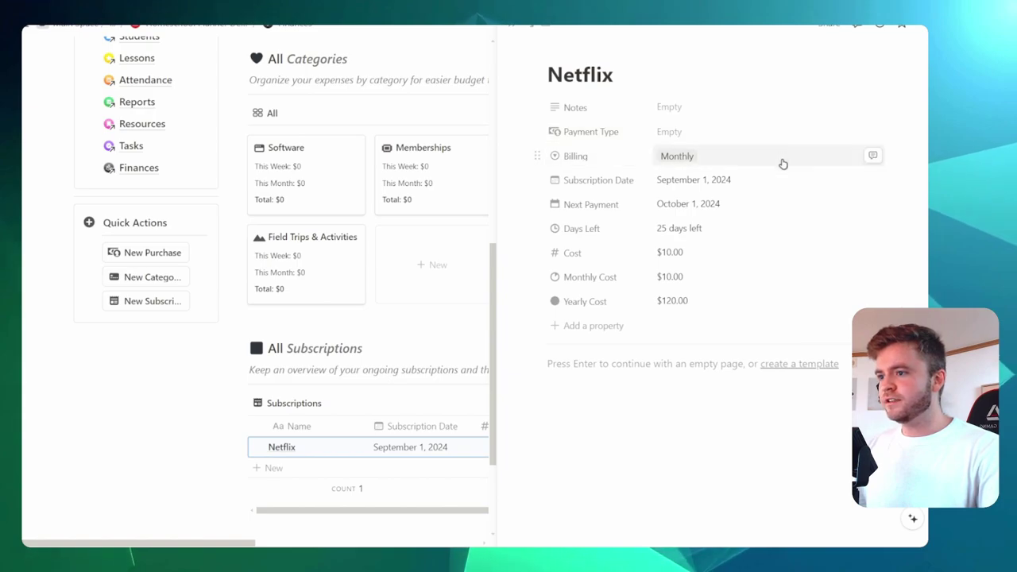
pyautogui.scroll(-1, 783, 161)
pyautogui.scroll(1, 749, 140)
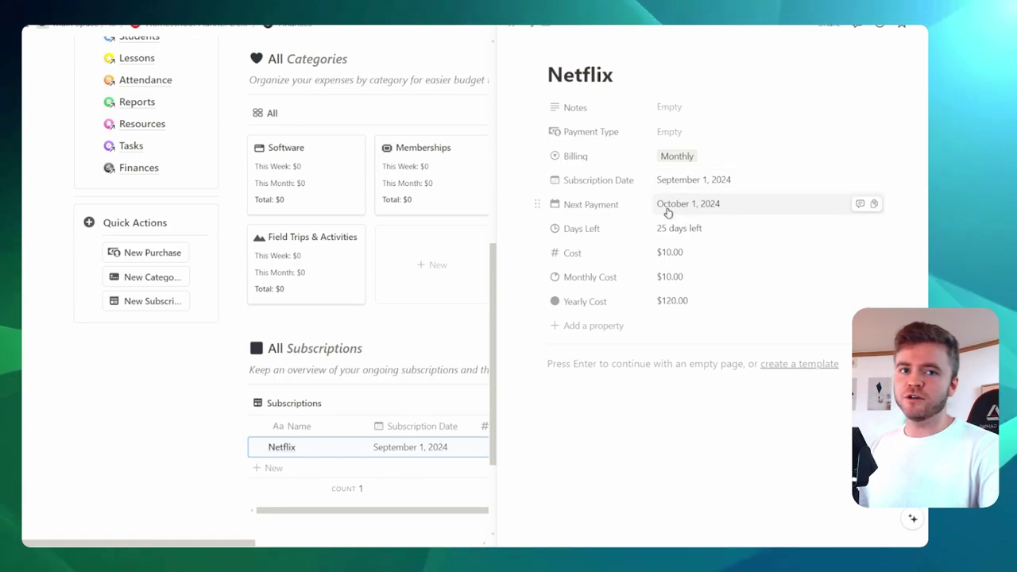
pyautogui.click(512, 28)
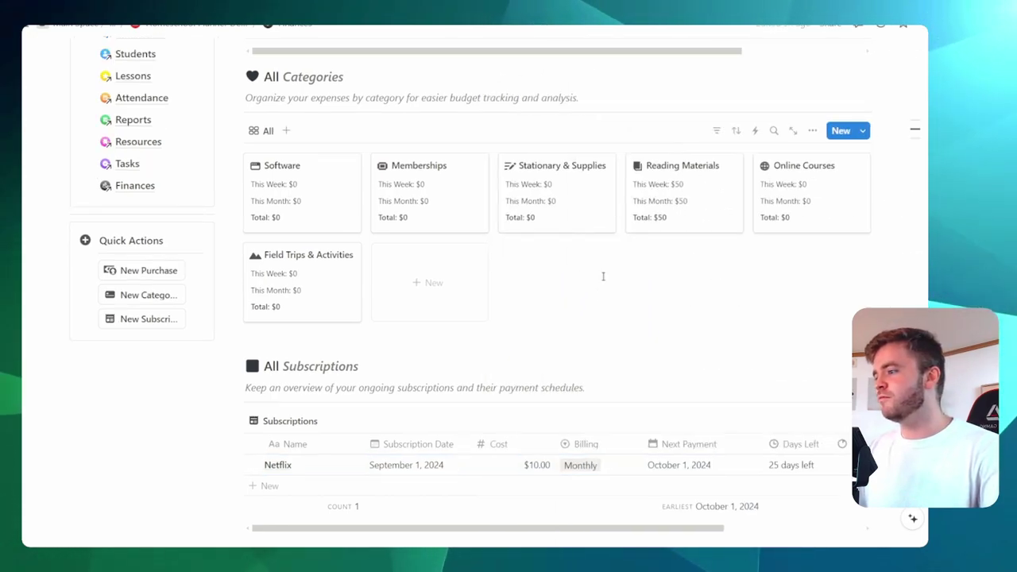
# Review the Netflix entry's billing, next payment and cost columns in the All Subscriptions table.
pyautogui.scroll(-2, 594, 278)
pyautogui.hotkey('ctrl', '-')
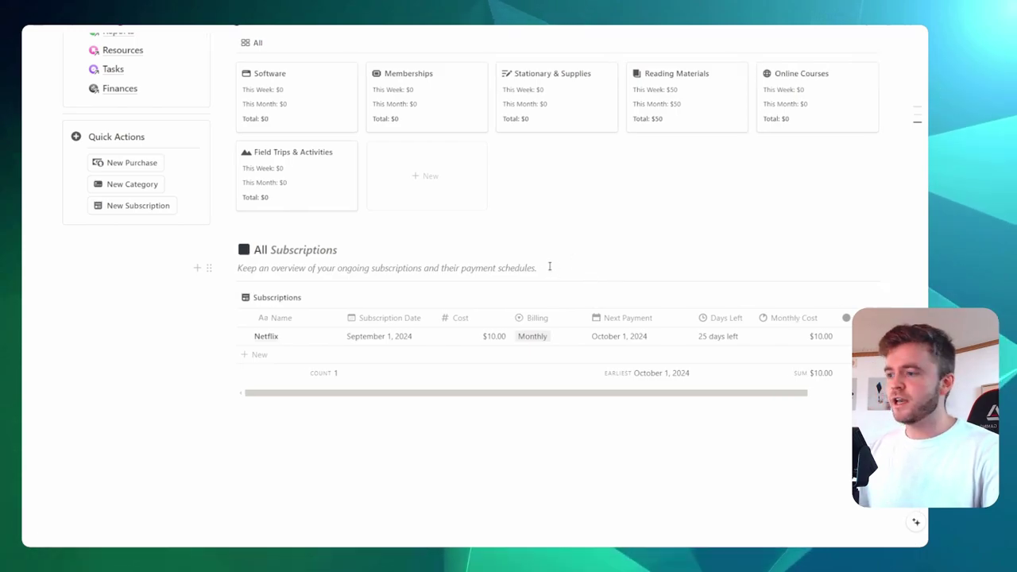
pyautogui.click(549, 265)
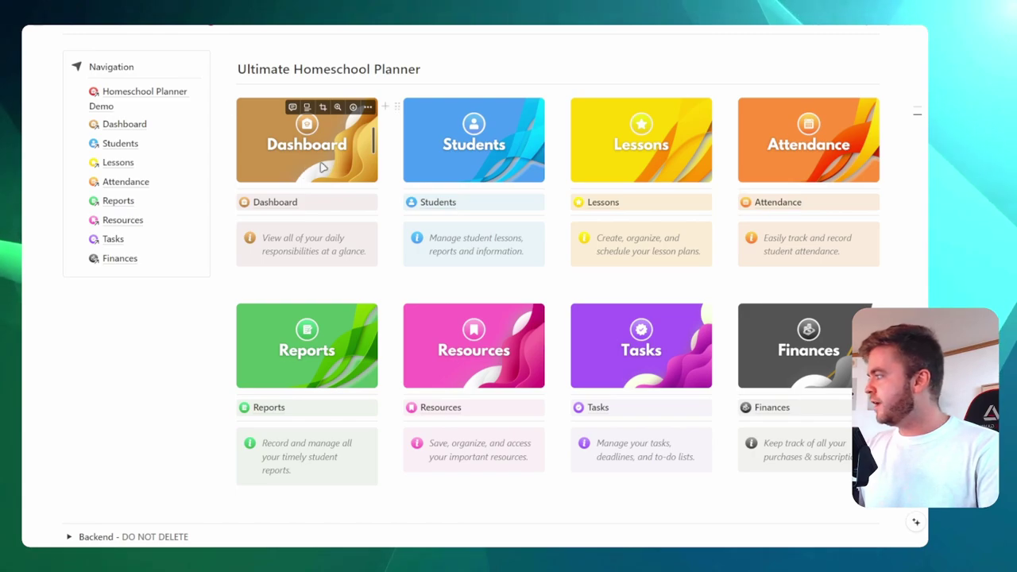
# Open the Dashboard from the planner's home page and examine Today's Attendance and Today's Lessons.
pyautogui.click(270, 203)
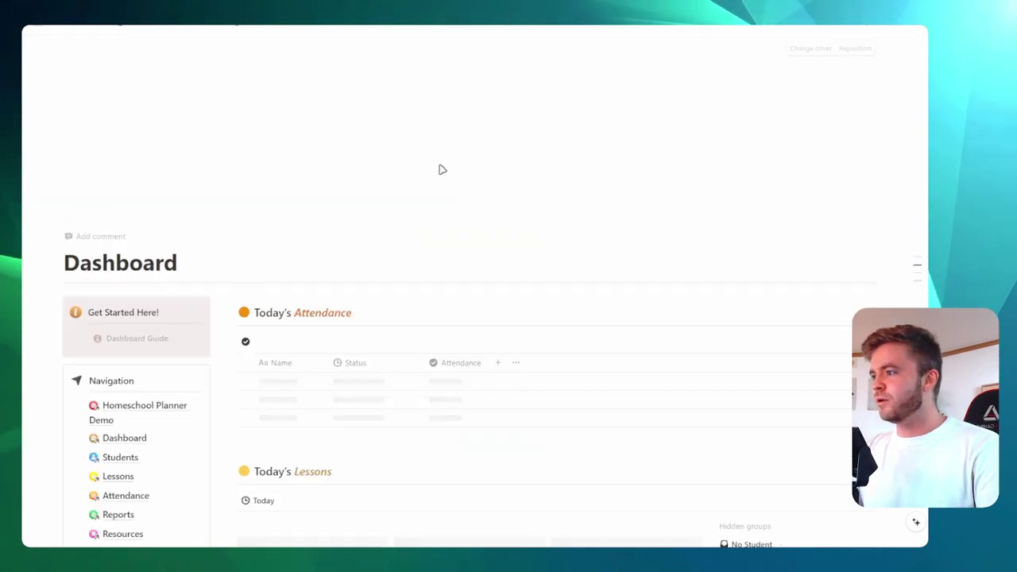
pyautogui.scroll(-2, 467, 174)
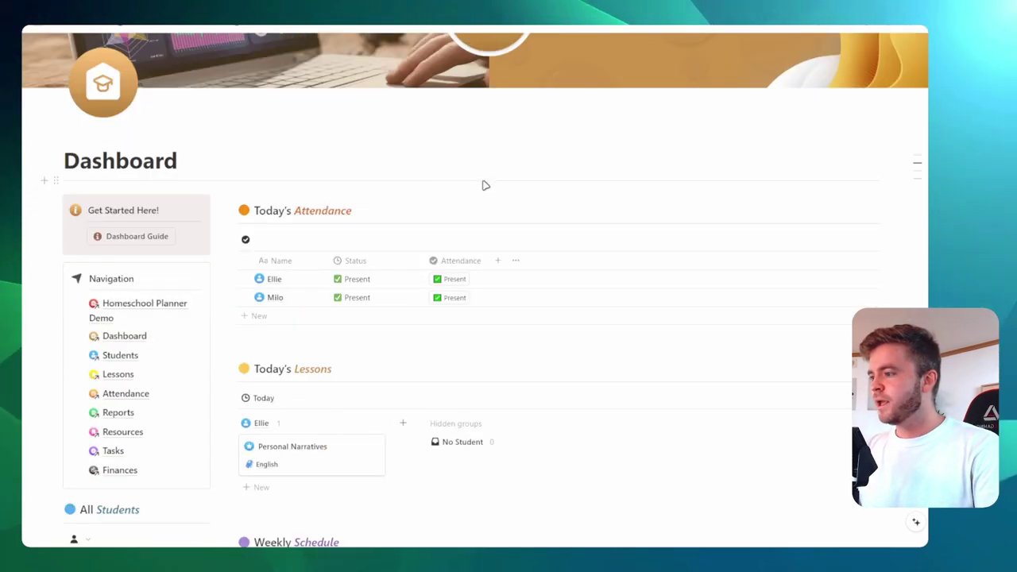
pyautogui.hotkey('ctrl', '+')
pyautogui.scroll(-2, 532, 221)
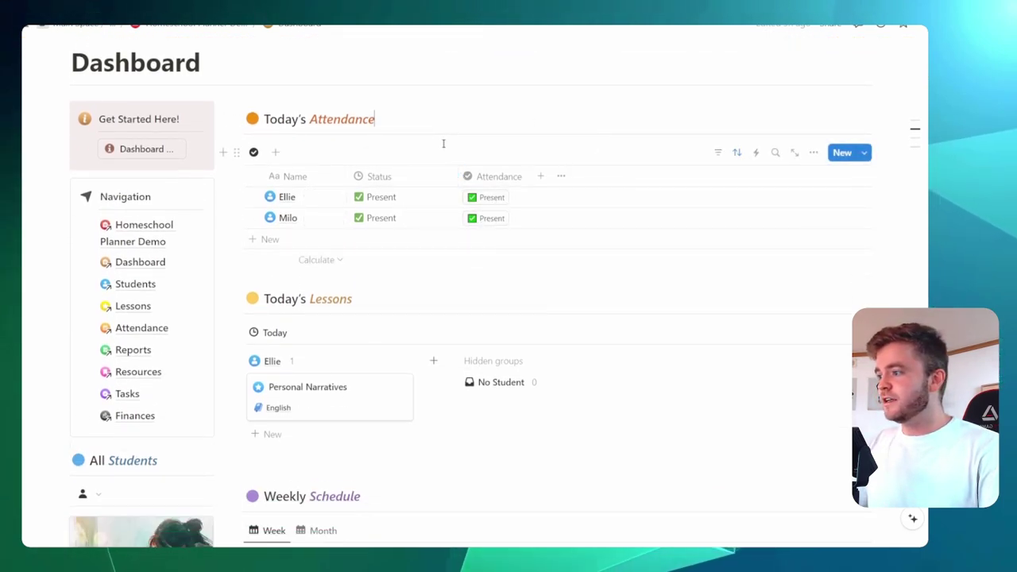
pyautogui.scroll(-3, 443, 144)
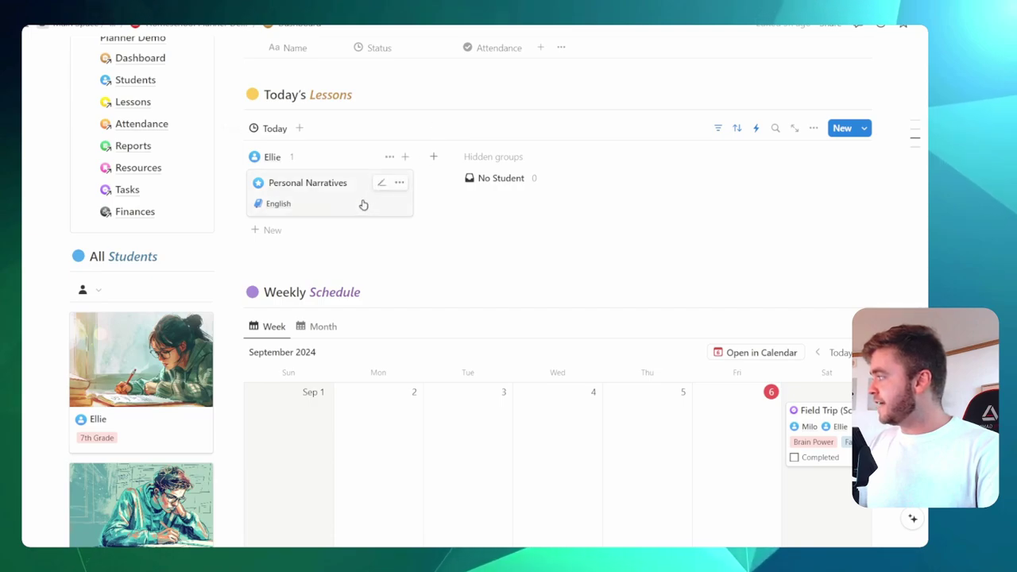
pyautogui.scroll(1, 358, 222)
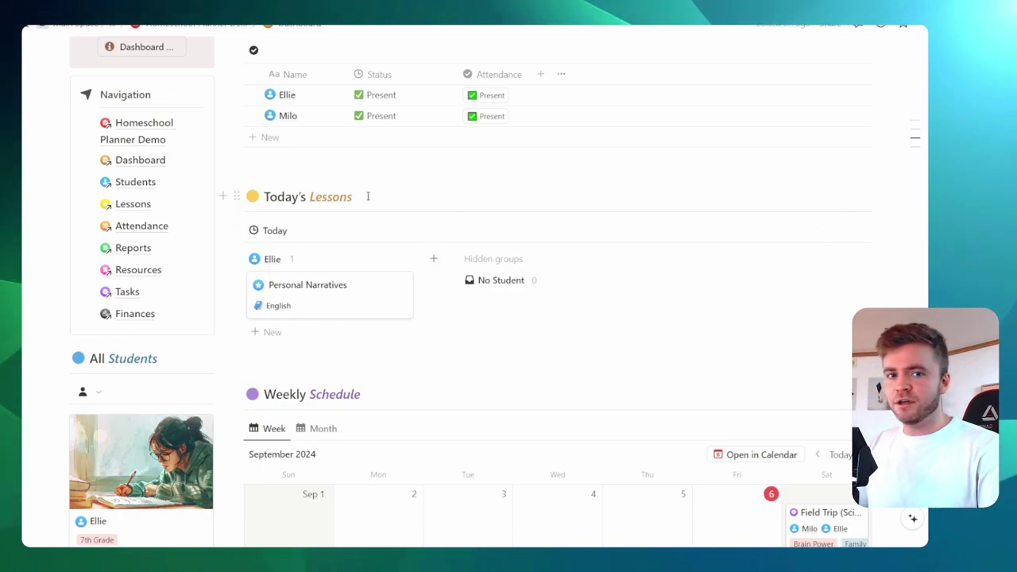
# Examine the Dashboard's Weekly Schedule calendar, the weekday time-block board and the All Students gallery.
pyautogui.scroll(-4, 477, 238)
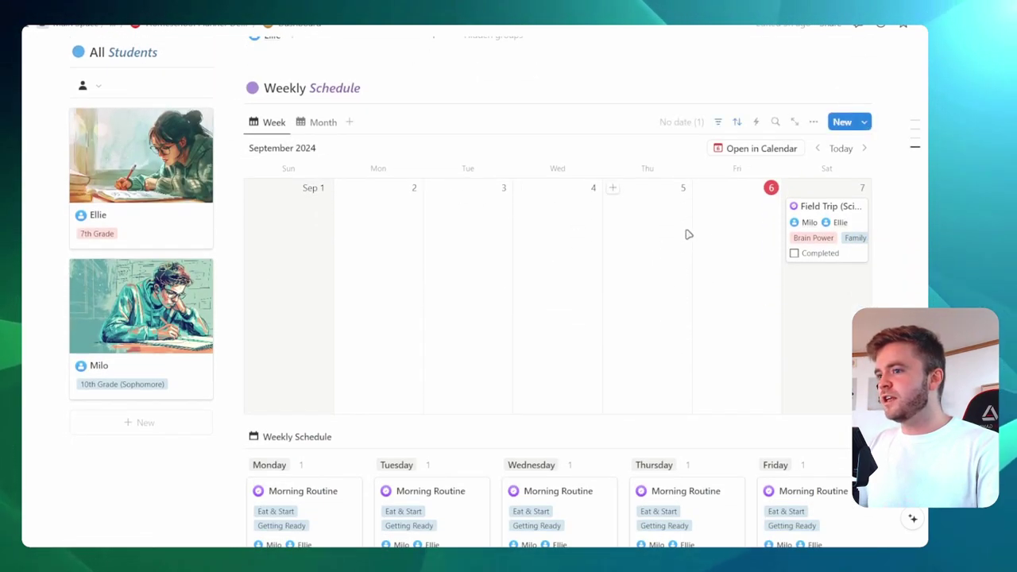
pyautogui.scroll(-2, 636, 246)
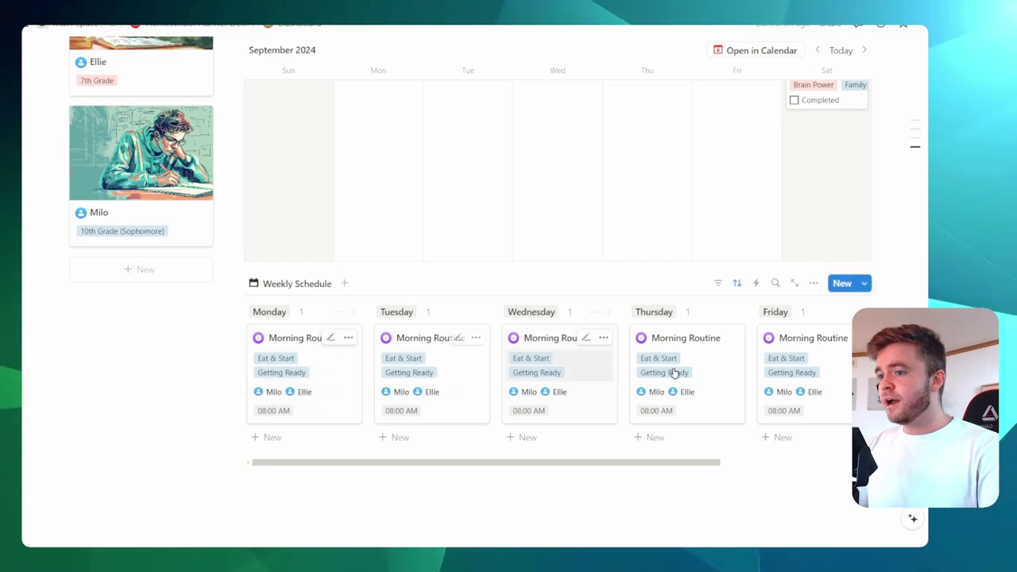
pyautogui.scroll(2, 606, 322)
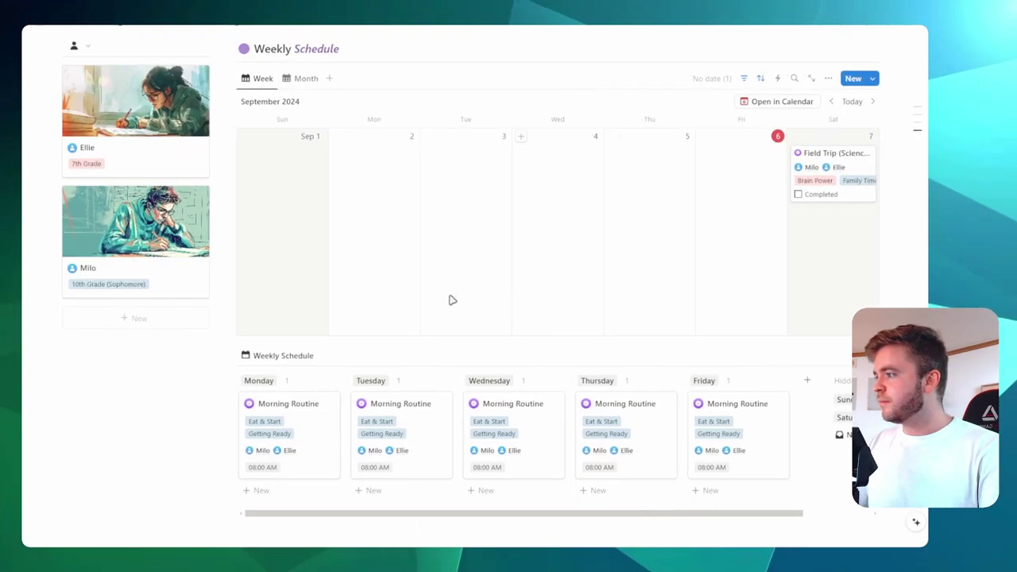
pyautogui.scroll(1, 101, 287)
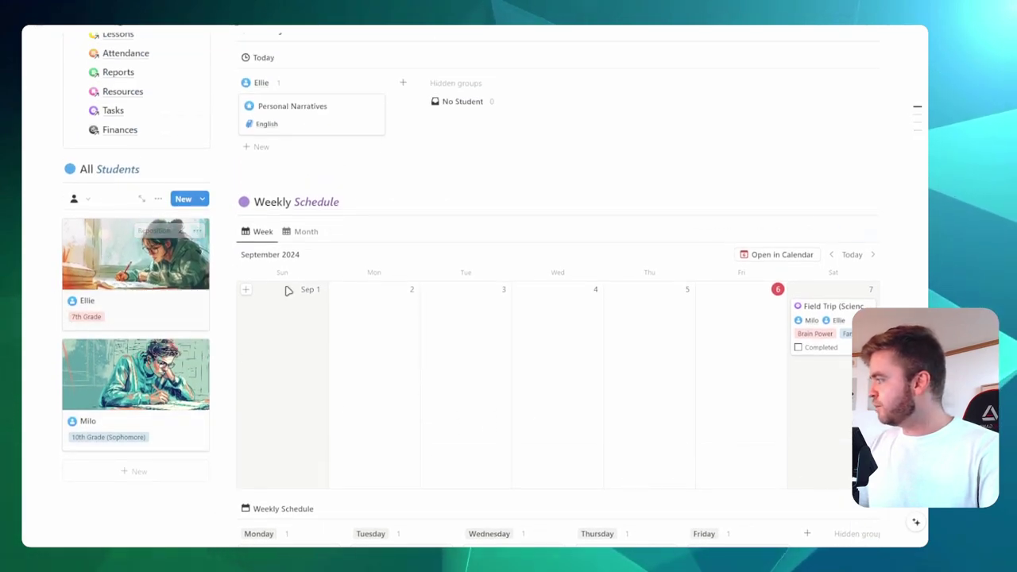
pyautogui.scroll(1, 439, 279)
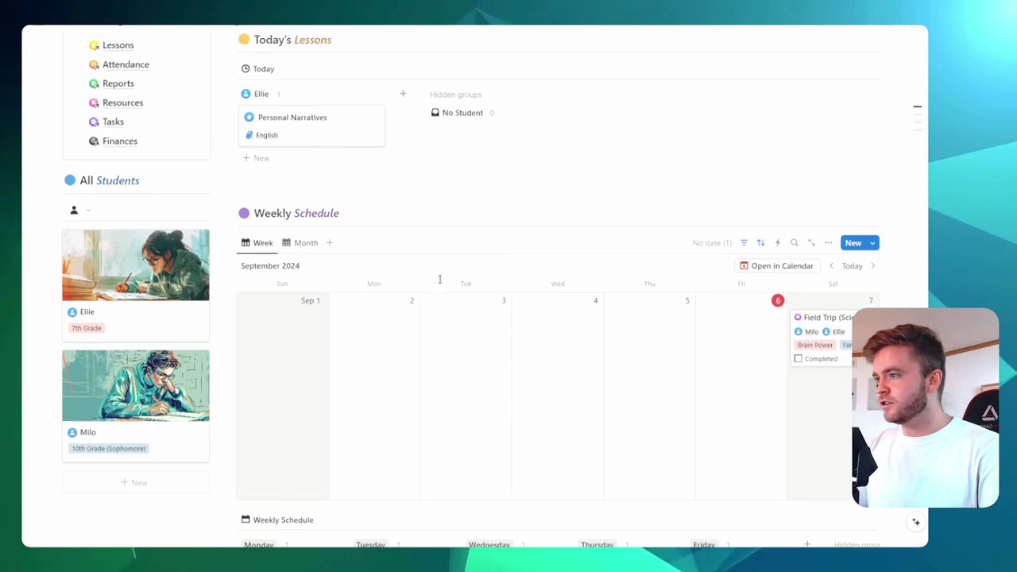
pyautogui.scroll(5, 439, 279)
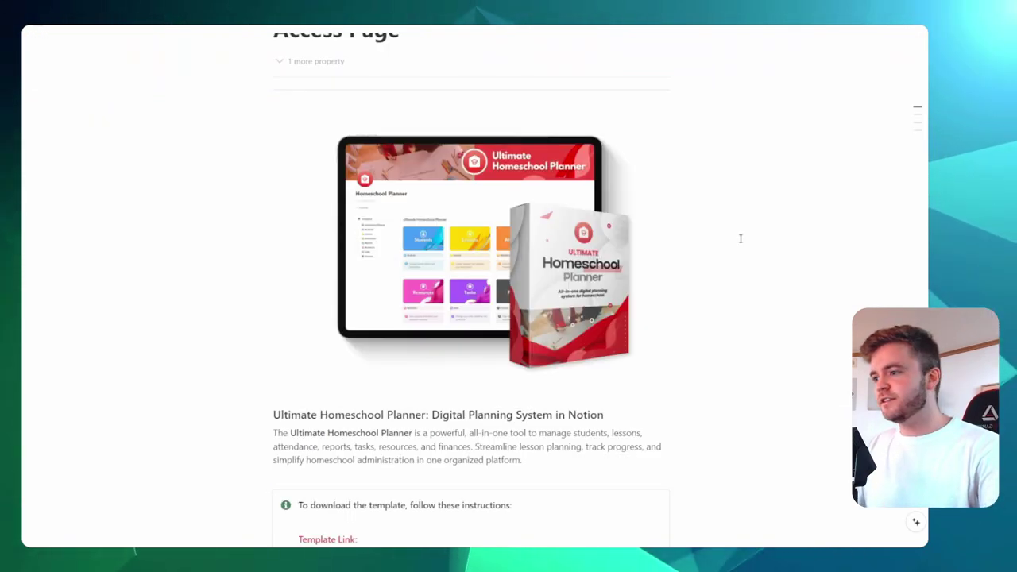
# Read the Ultimate Homeschool Planner access page's download instructions and compare its blank and EXAMPLE template links.
pyautogui.scroll(-2, 731, 236)
pyautogui.scroll(3, 706, 230)
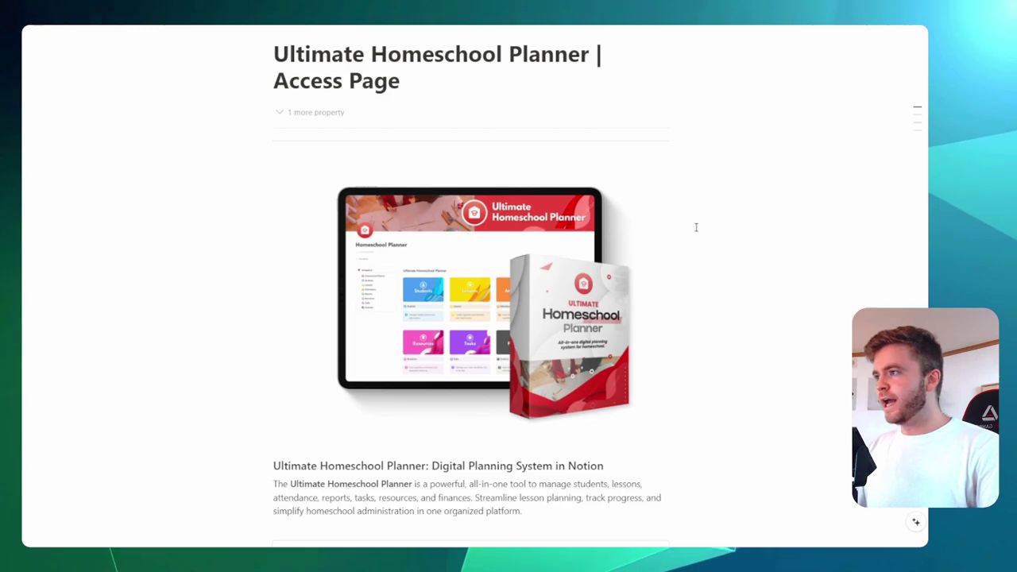
pyautogui.scroll(-5, 695, 227)
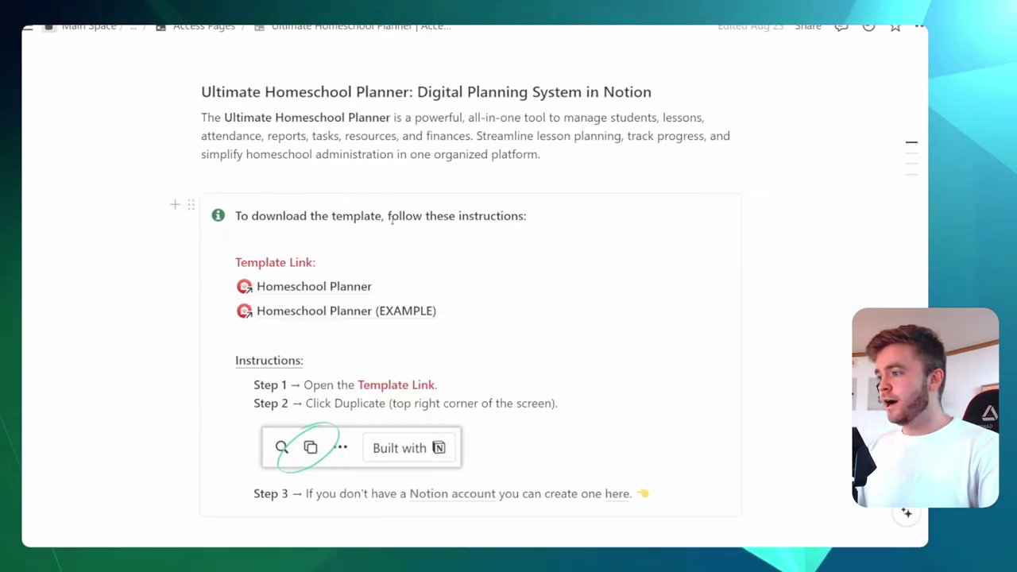
pyautogui.moveTo(433, 315)
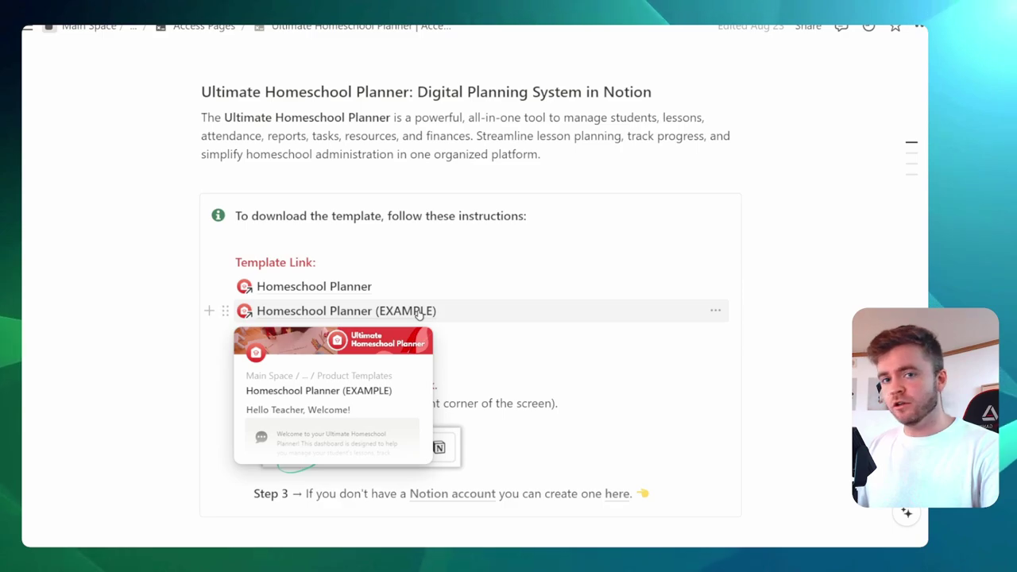
pyautogui.moveTo(356, 291)
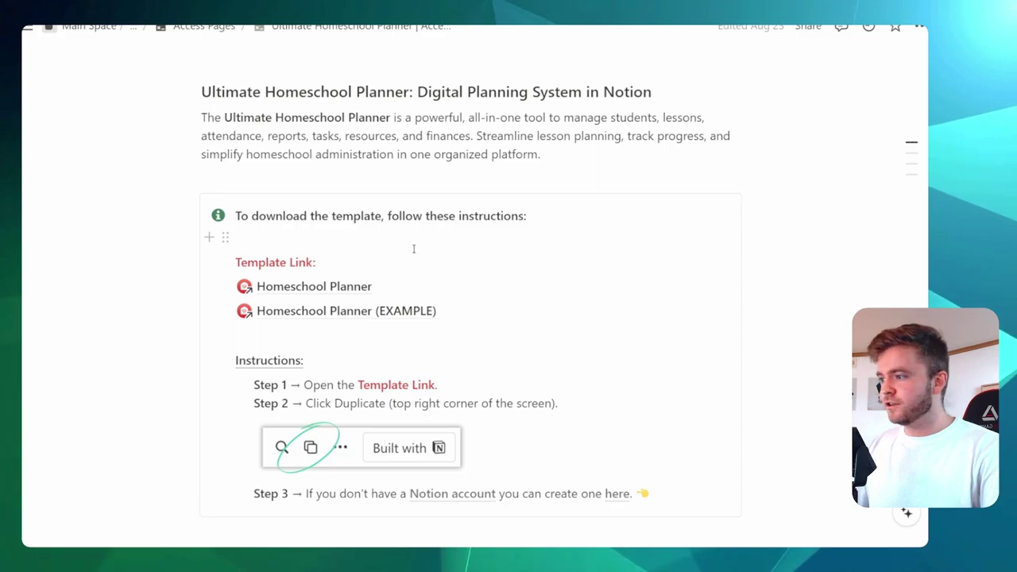
pyautogui.moveTo(385, 313)
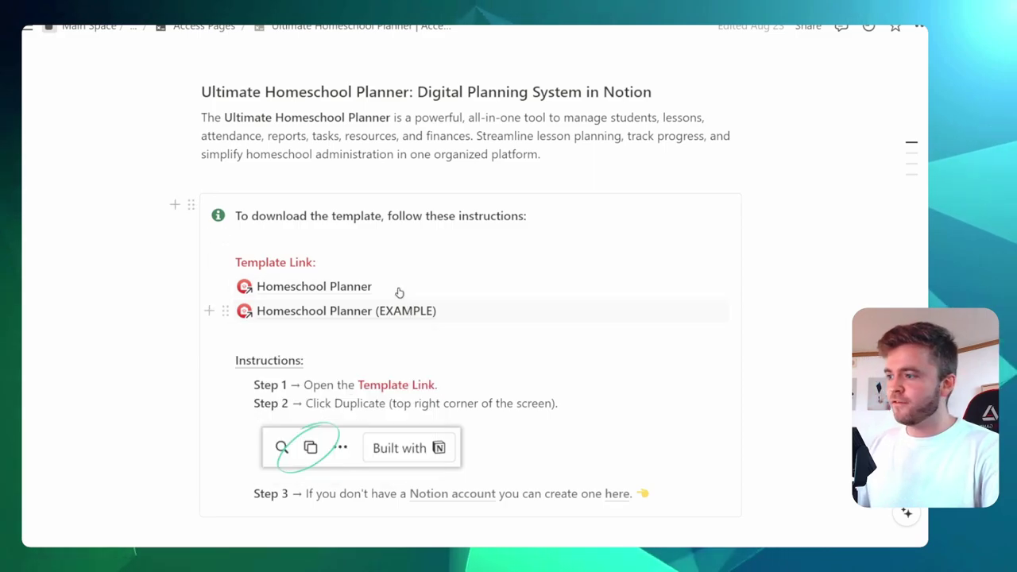
# Open the blank Homeschool Planner template from the access page and read its welcome text and duplication instructions.
pyautogui.click(333, 287)
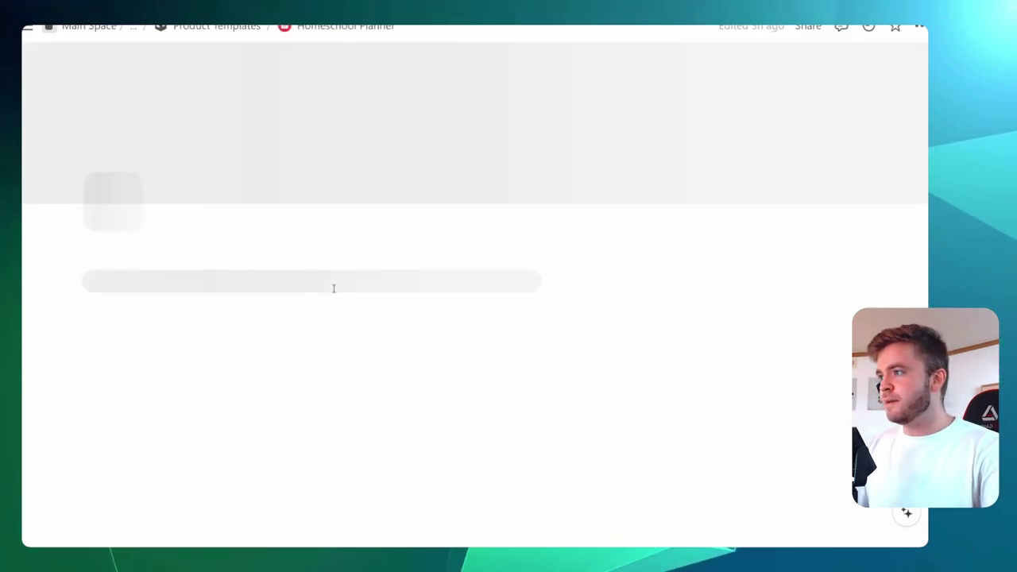
pyautogui.scroll(-2, 733, 264)
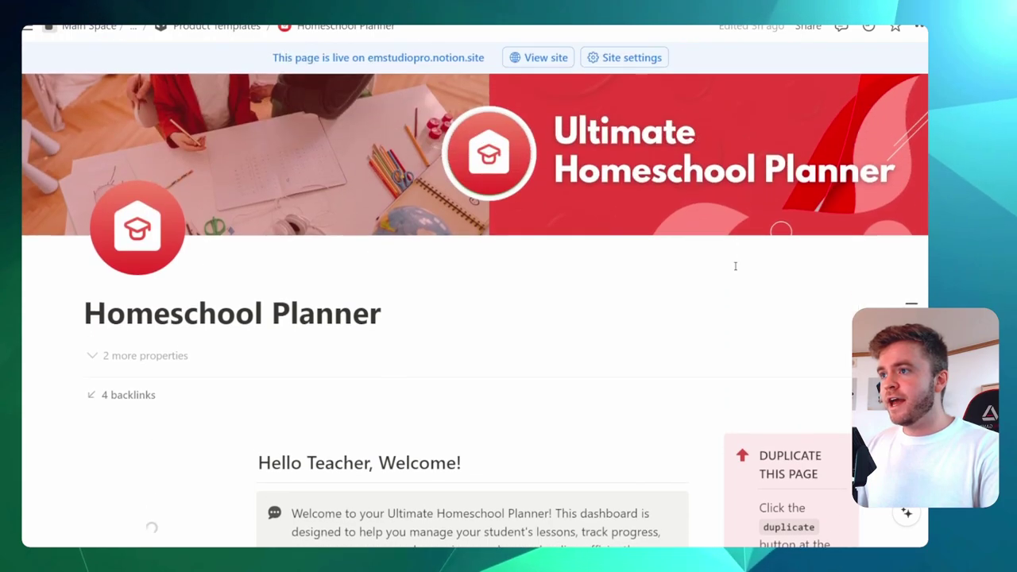
pyautogui.scroll(-3, 733, 264)
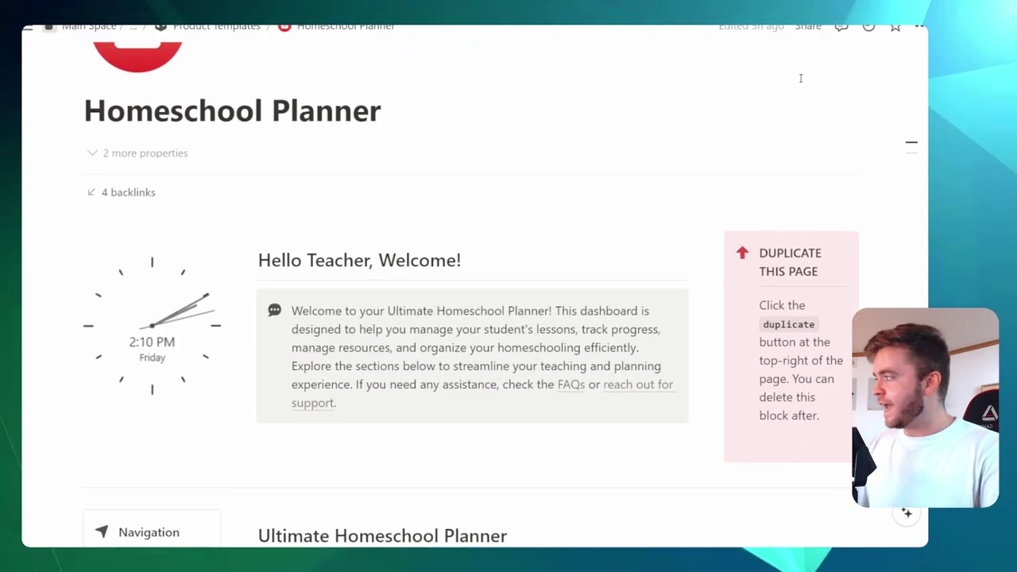
pyautogui.scroll(2, 667, 227)
pyautogui.scroll(-2, 666, 228)
pyautogui.scroll(-2, 667, 227)
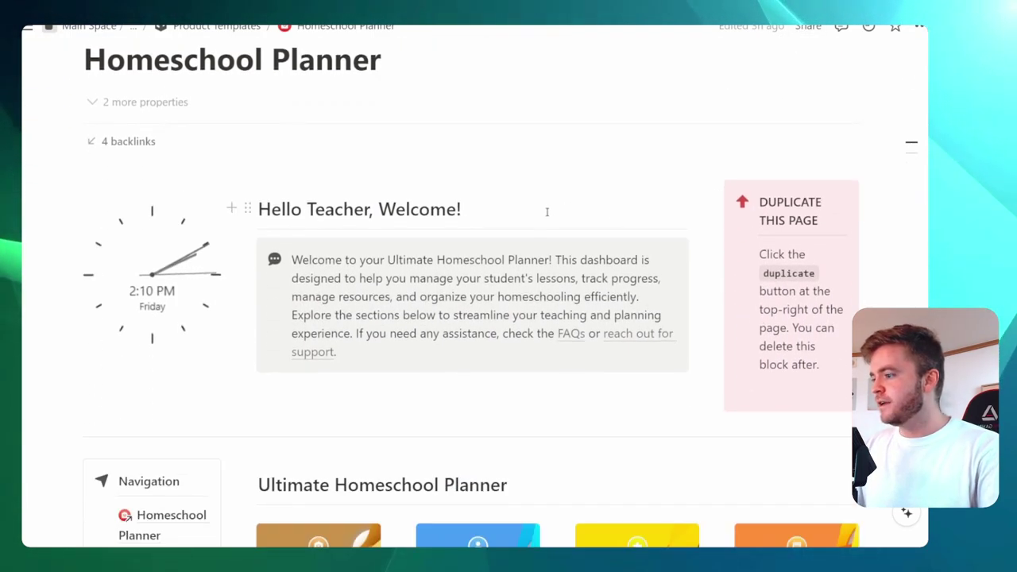